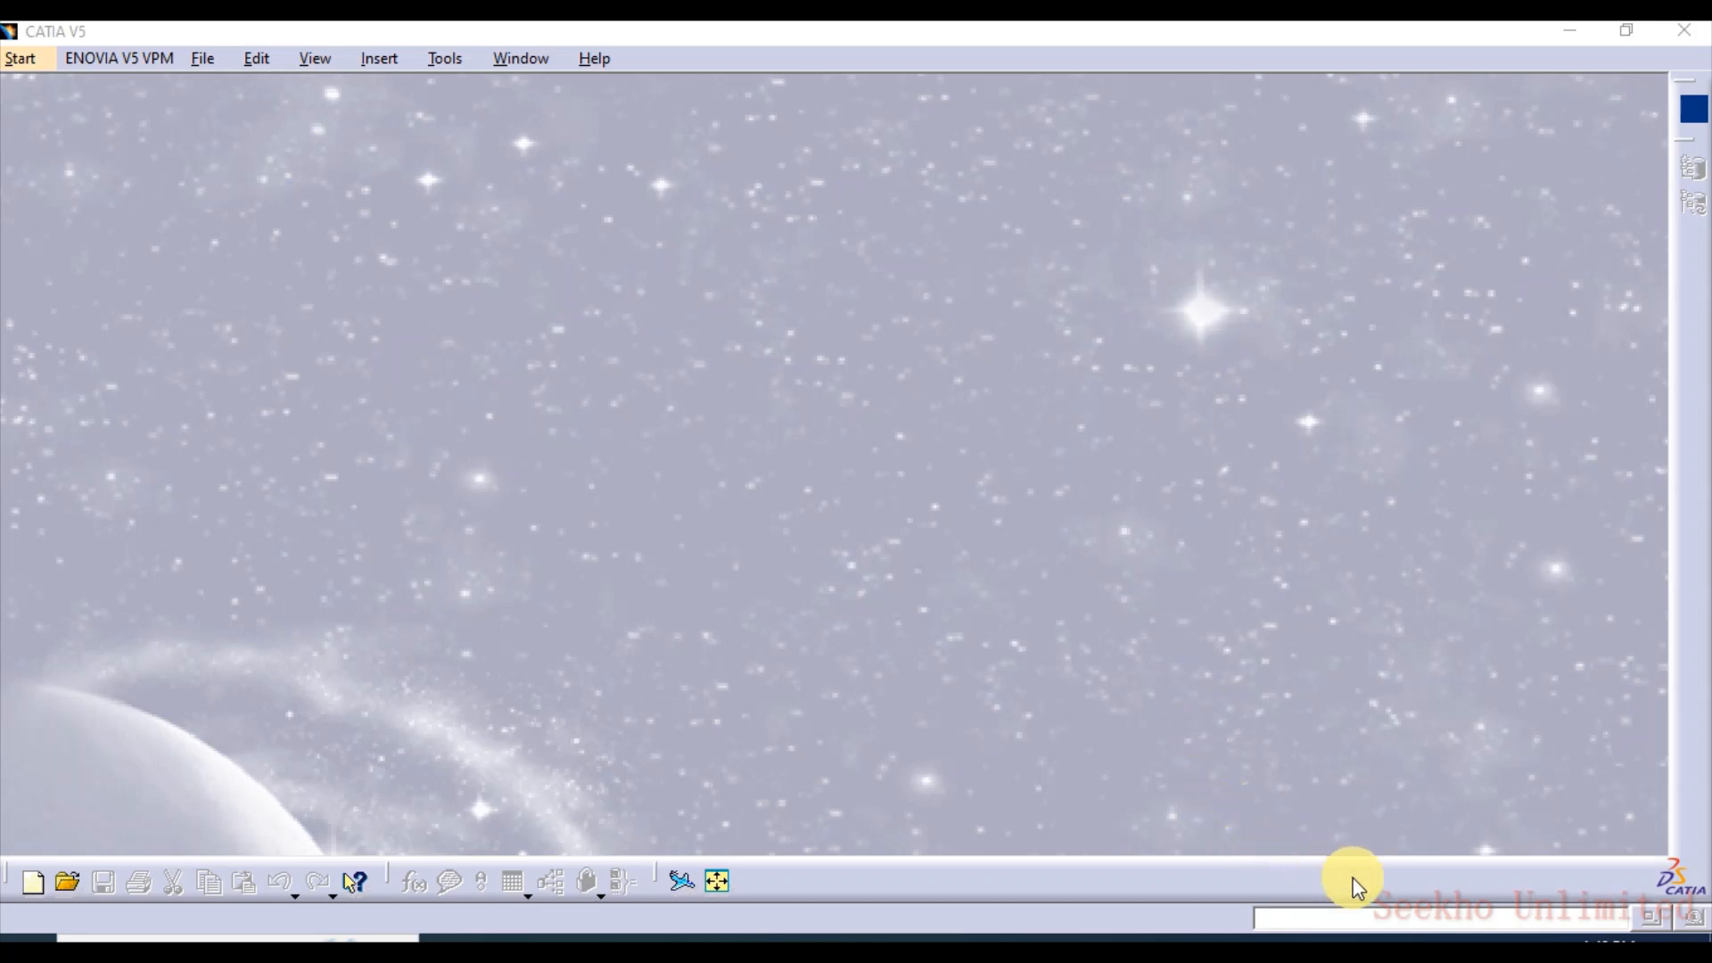
Create a new part named "first part" in the Part Design workbench with hybrid design enabled
click(30, 56)
mouse_move(63, 118)
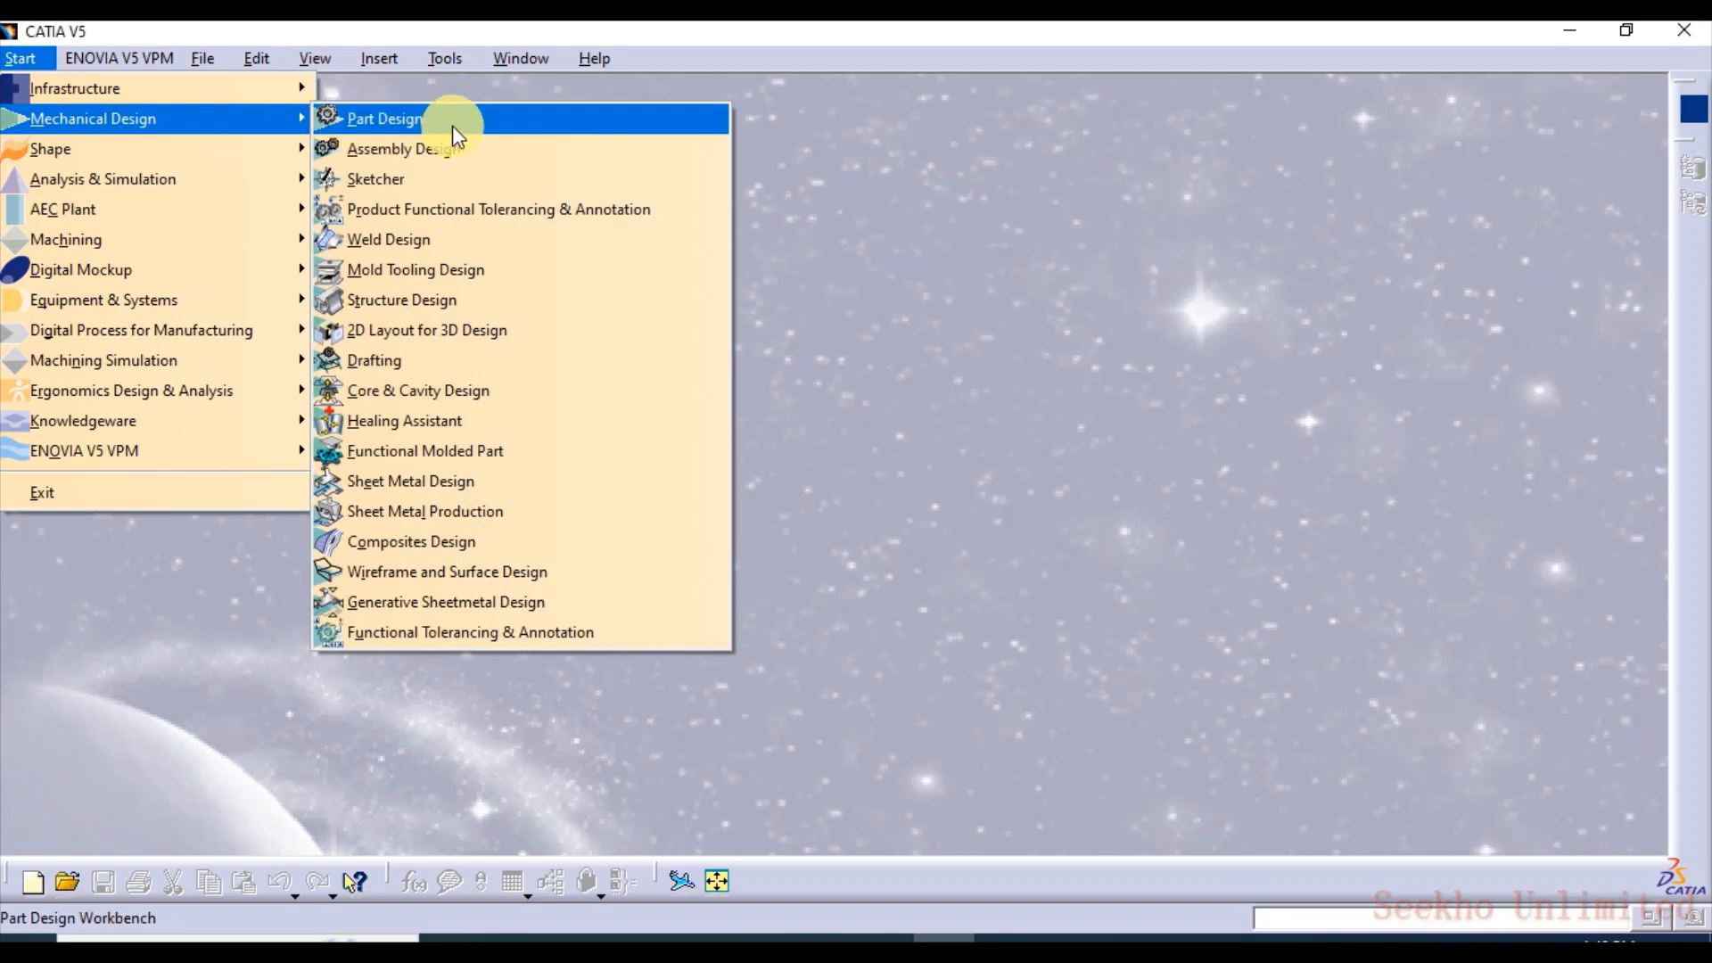
click(409, 121)
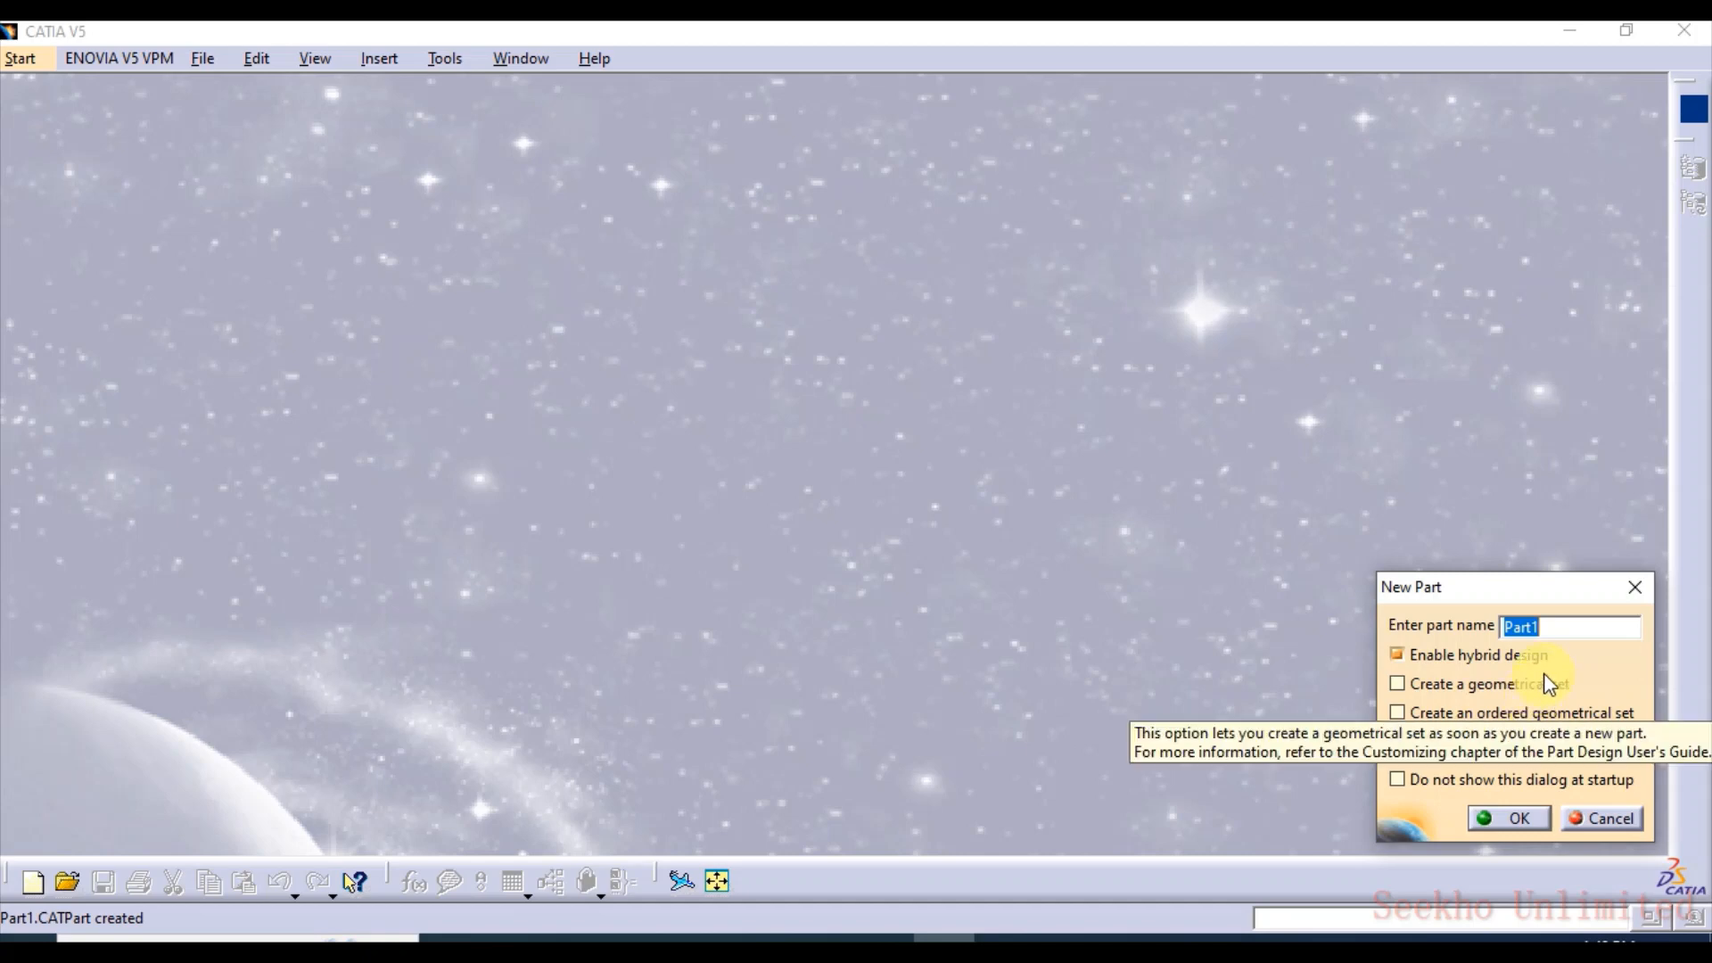
text(first part)
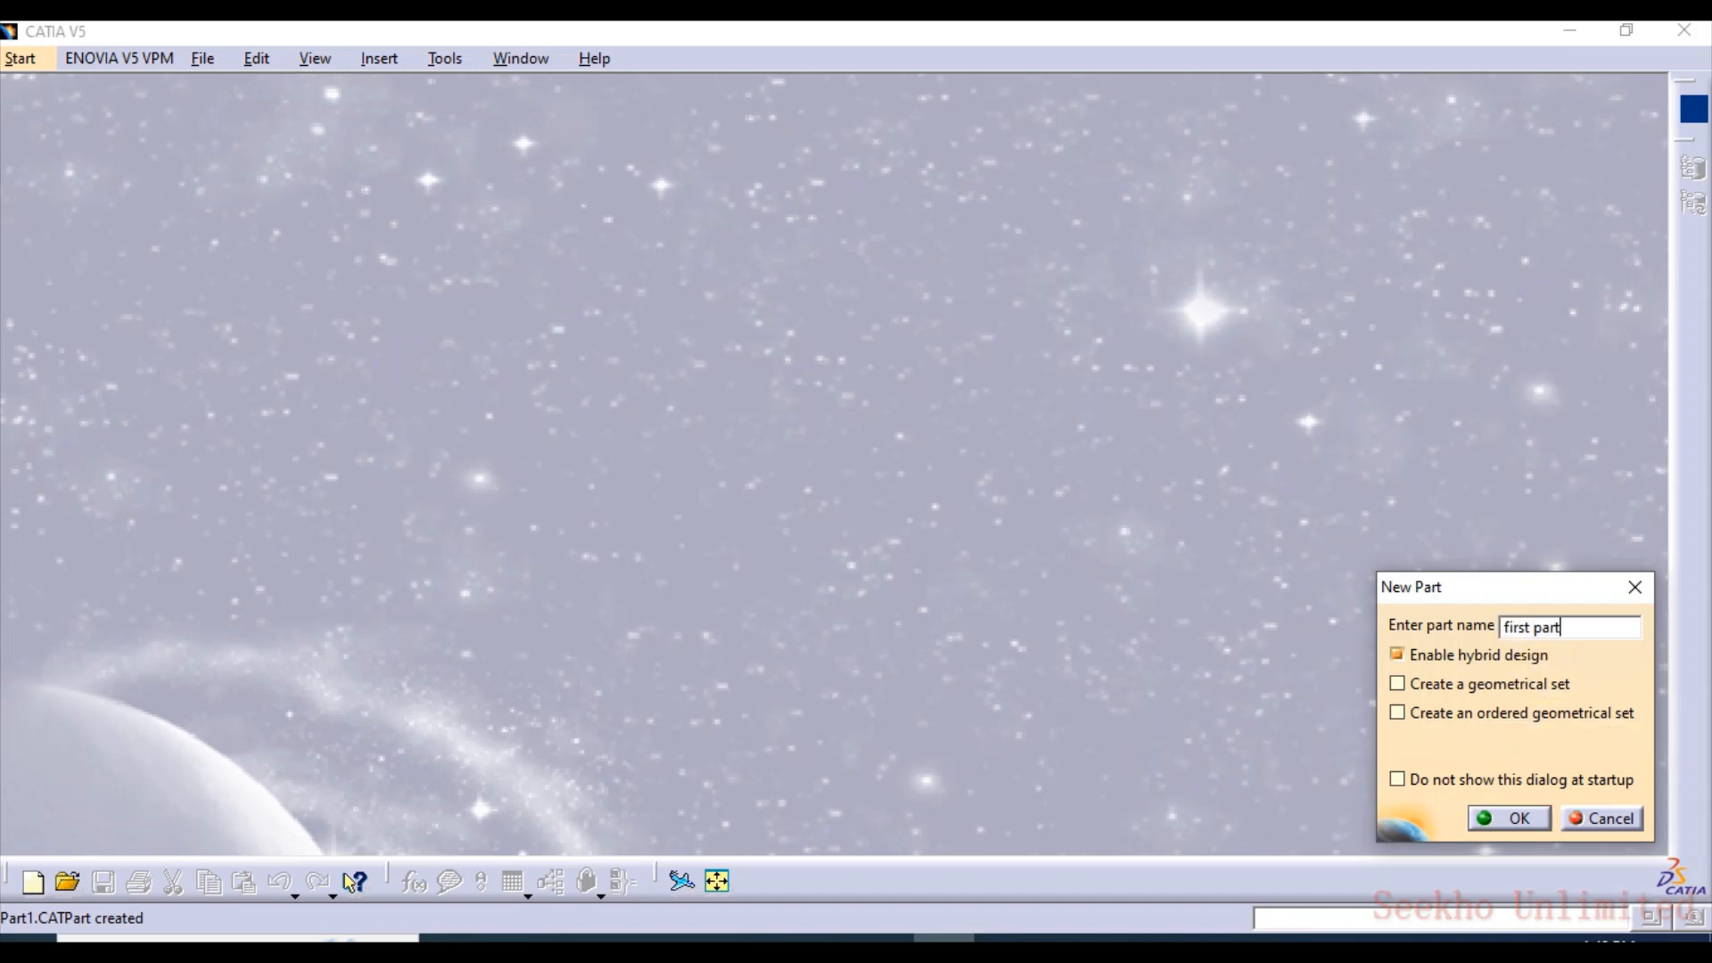
key(Return)
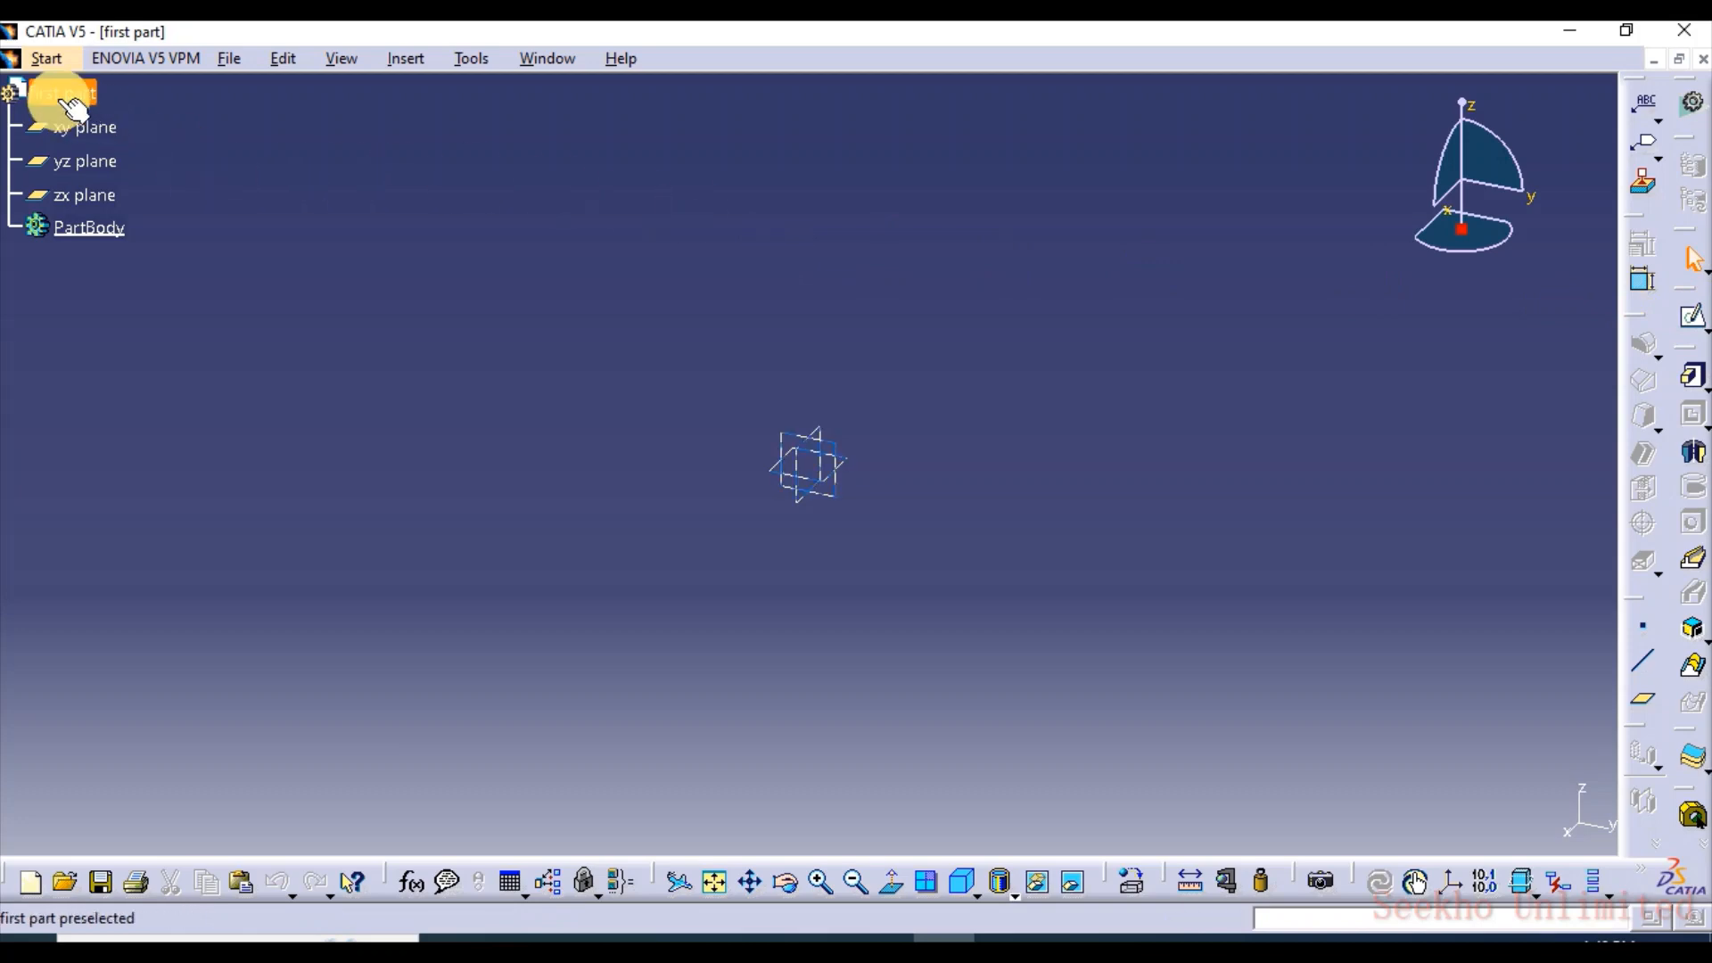
Open a sketch on the yz plane and return to Part Design without drawing anything
click(85, 127)
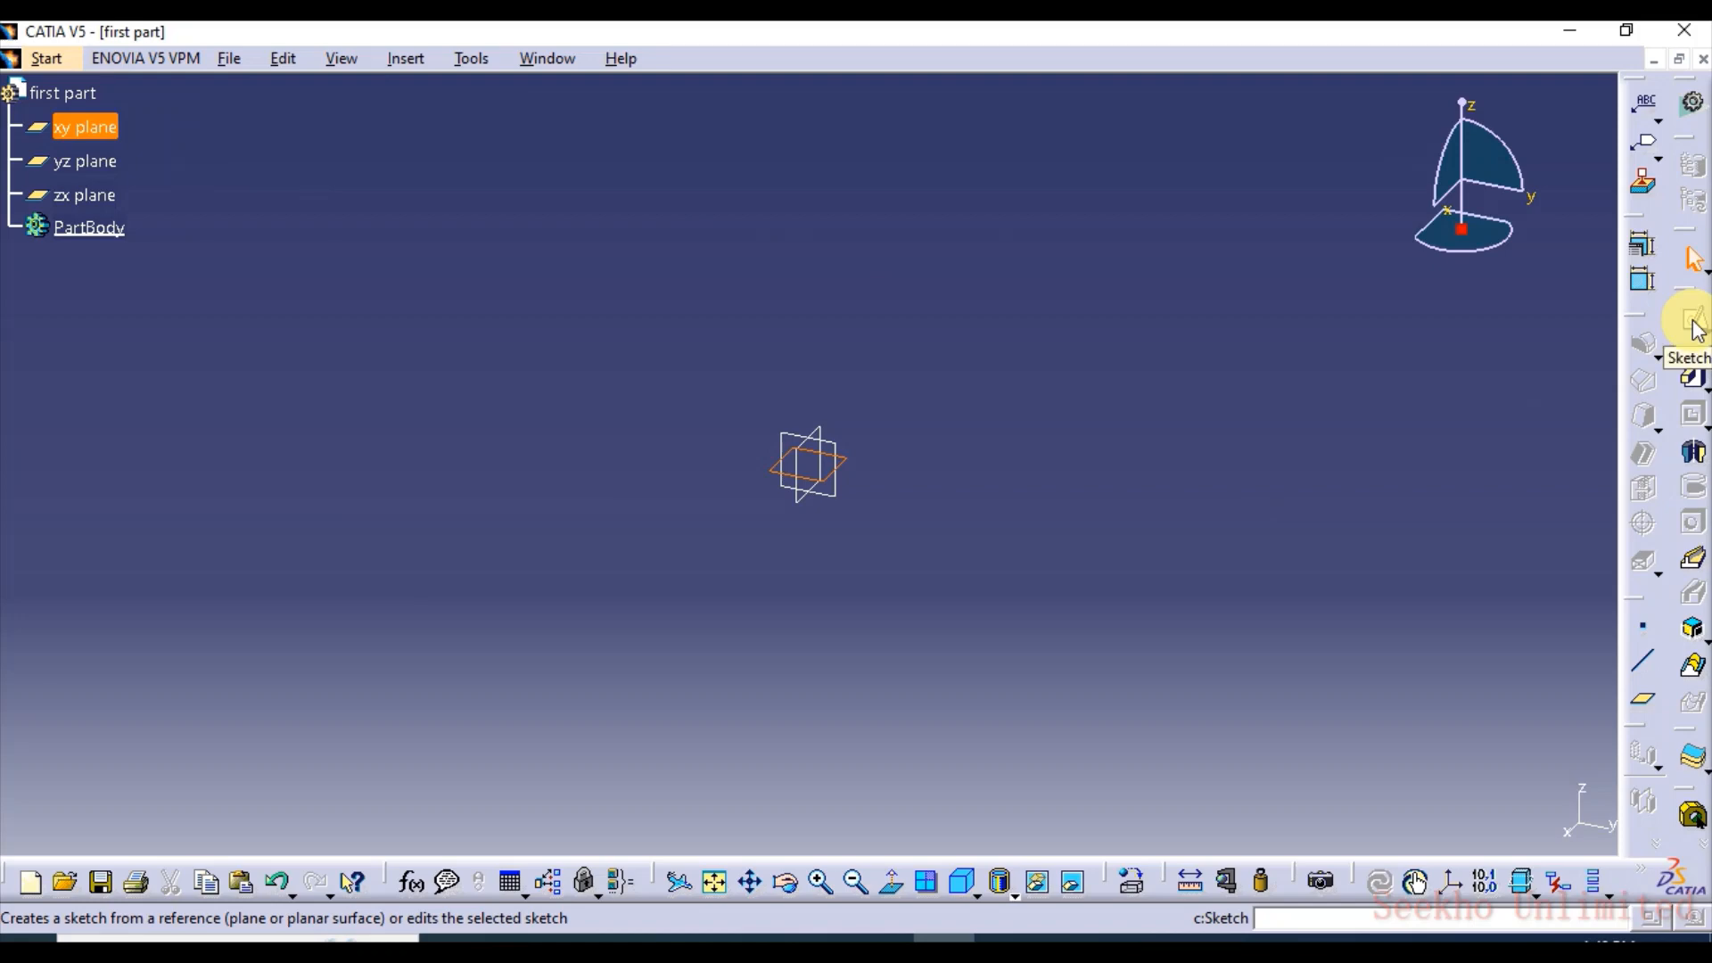
click(85, 161)
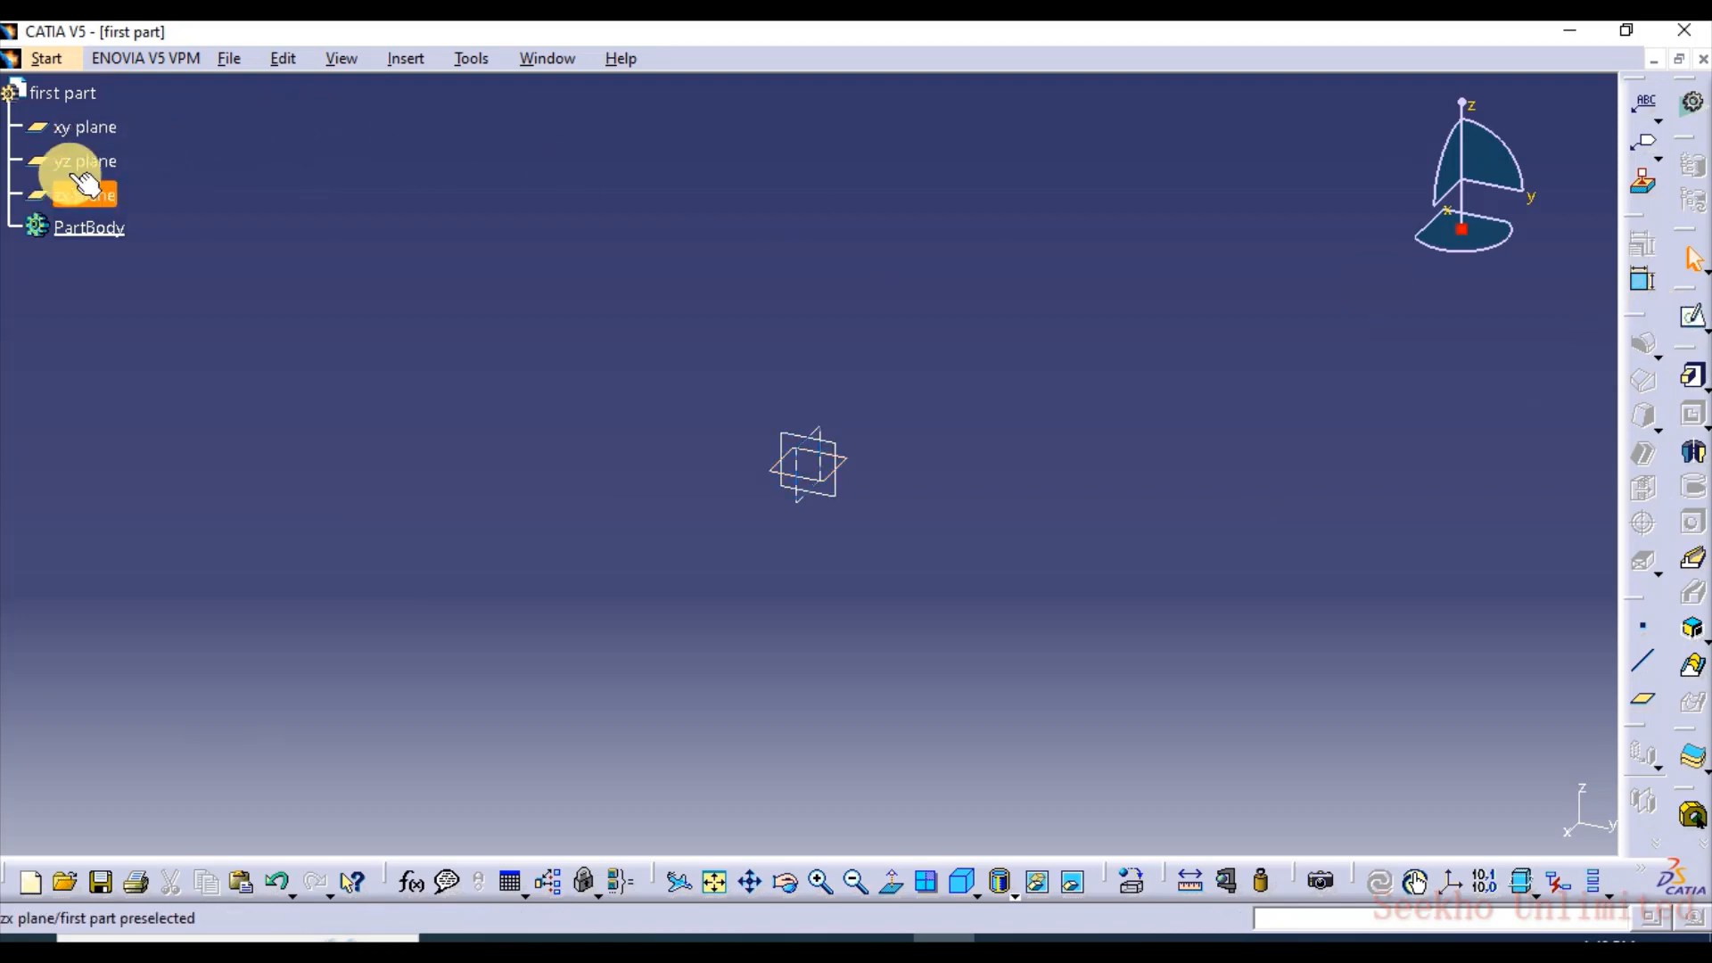
click(1692, 316)
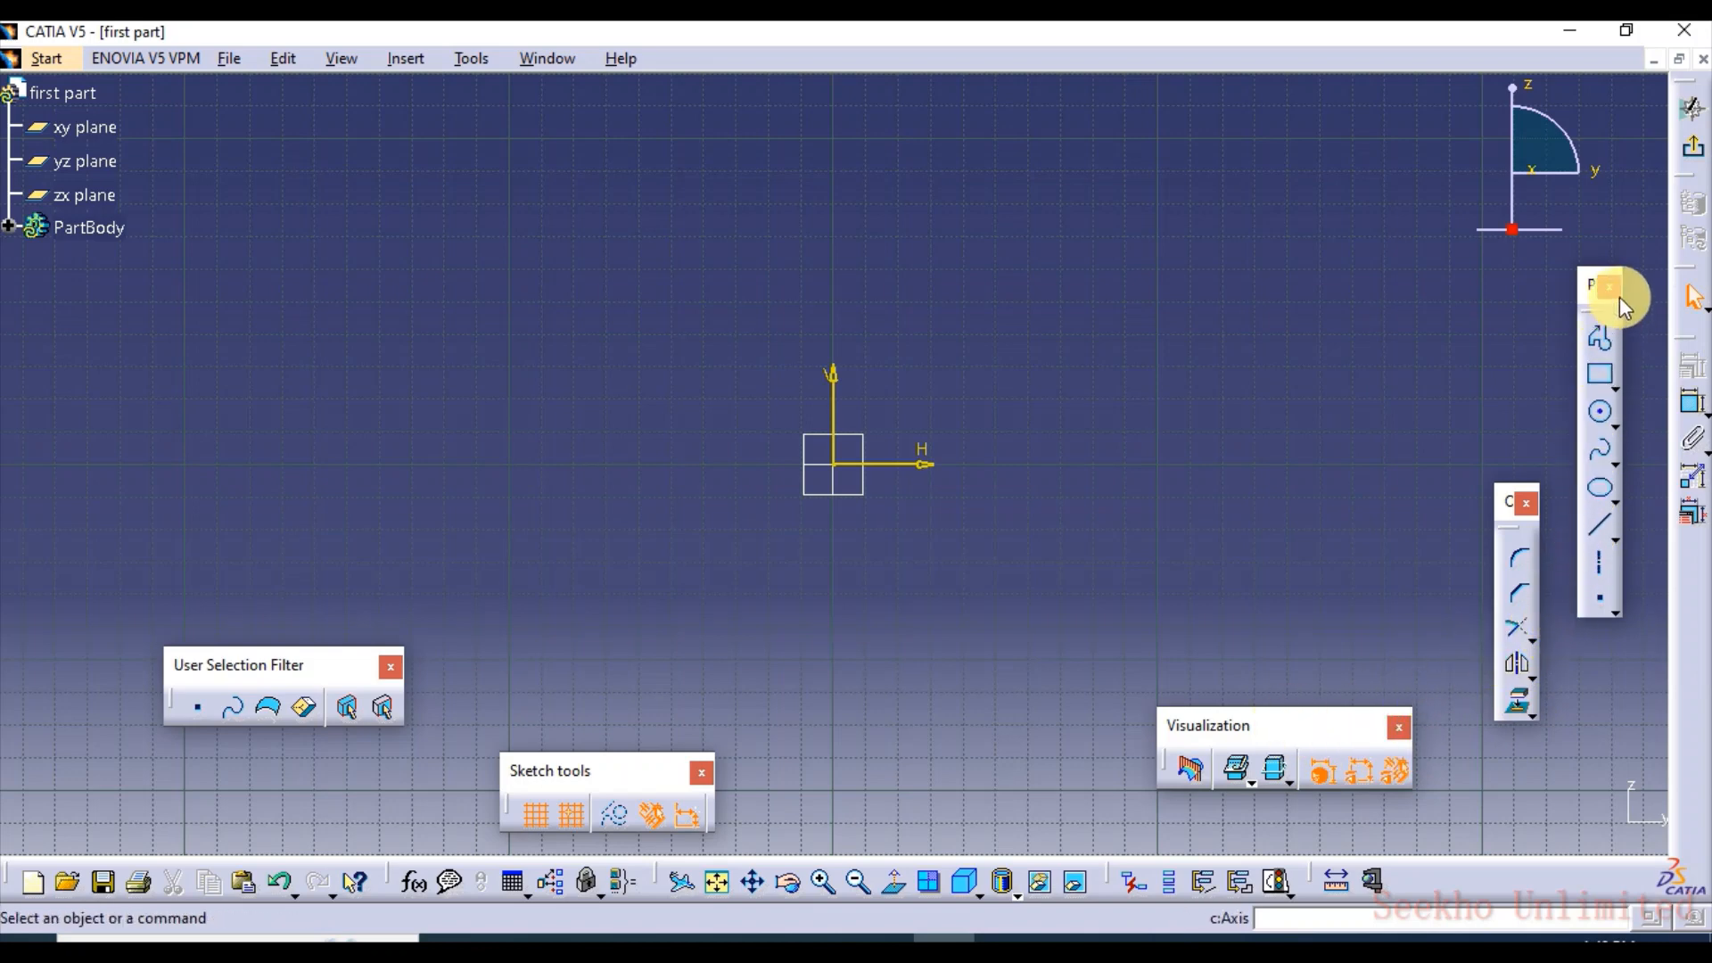
click(1698, 157)
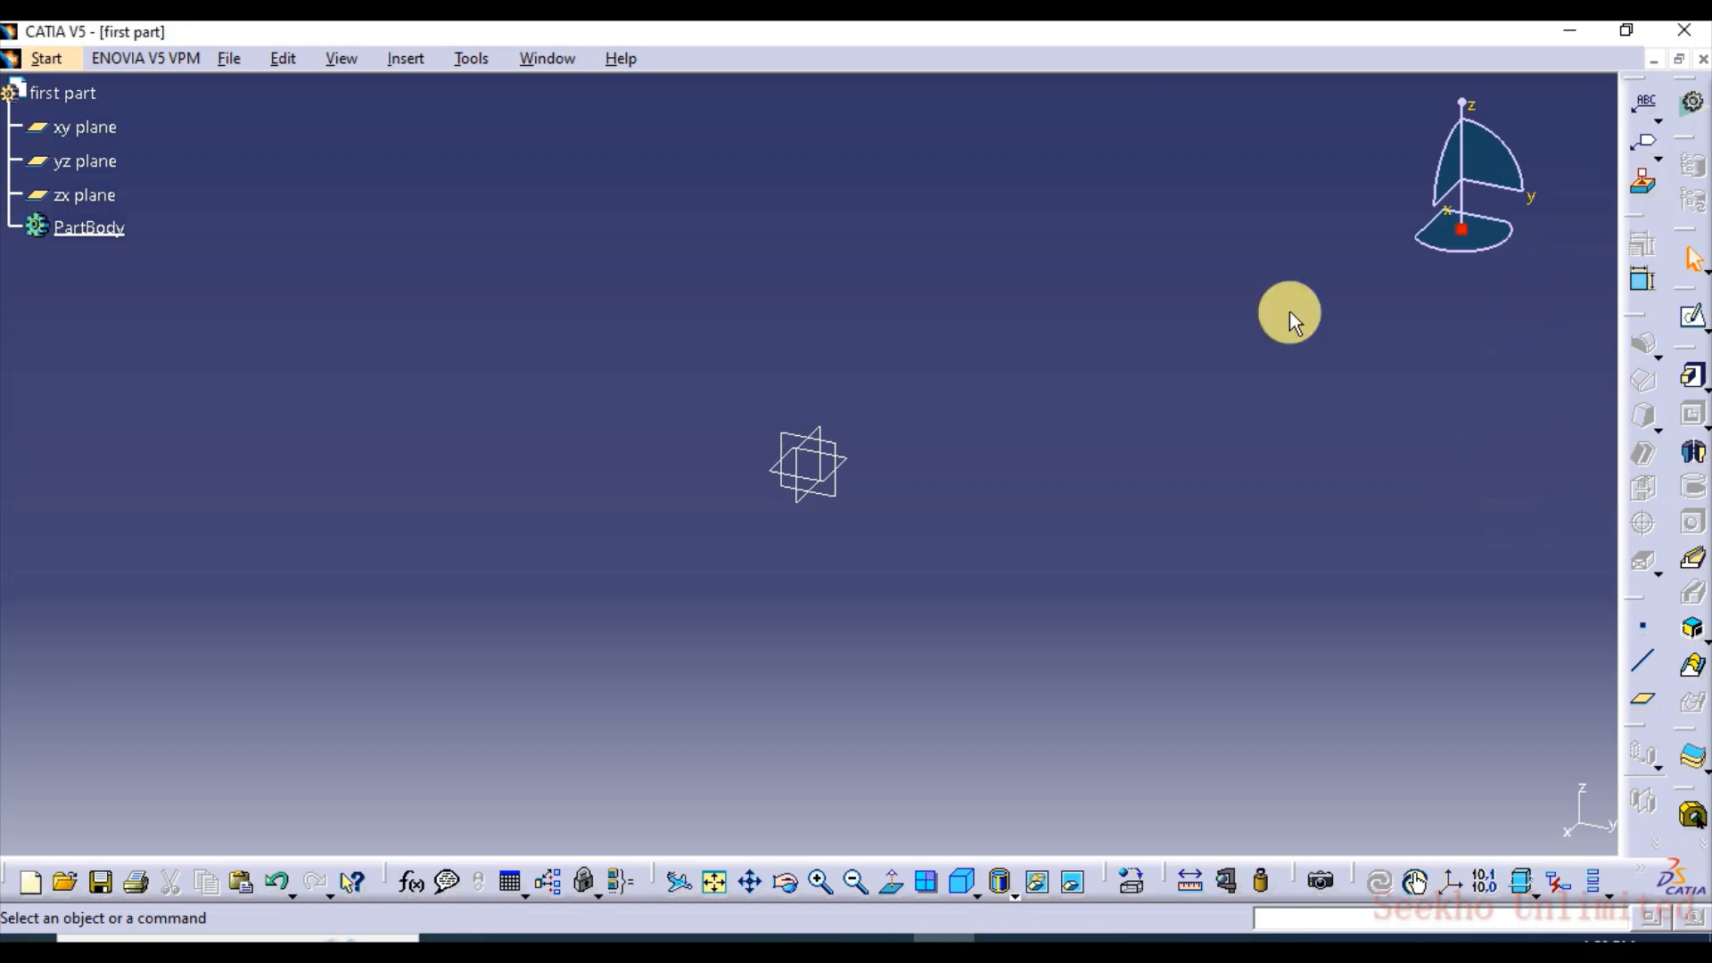
Select PartBody in the specification tree and review the Pad and Pocket tools
click(89, 226)
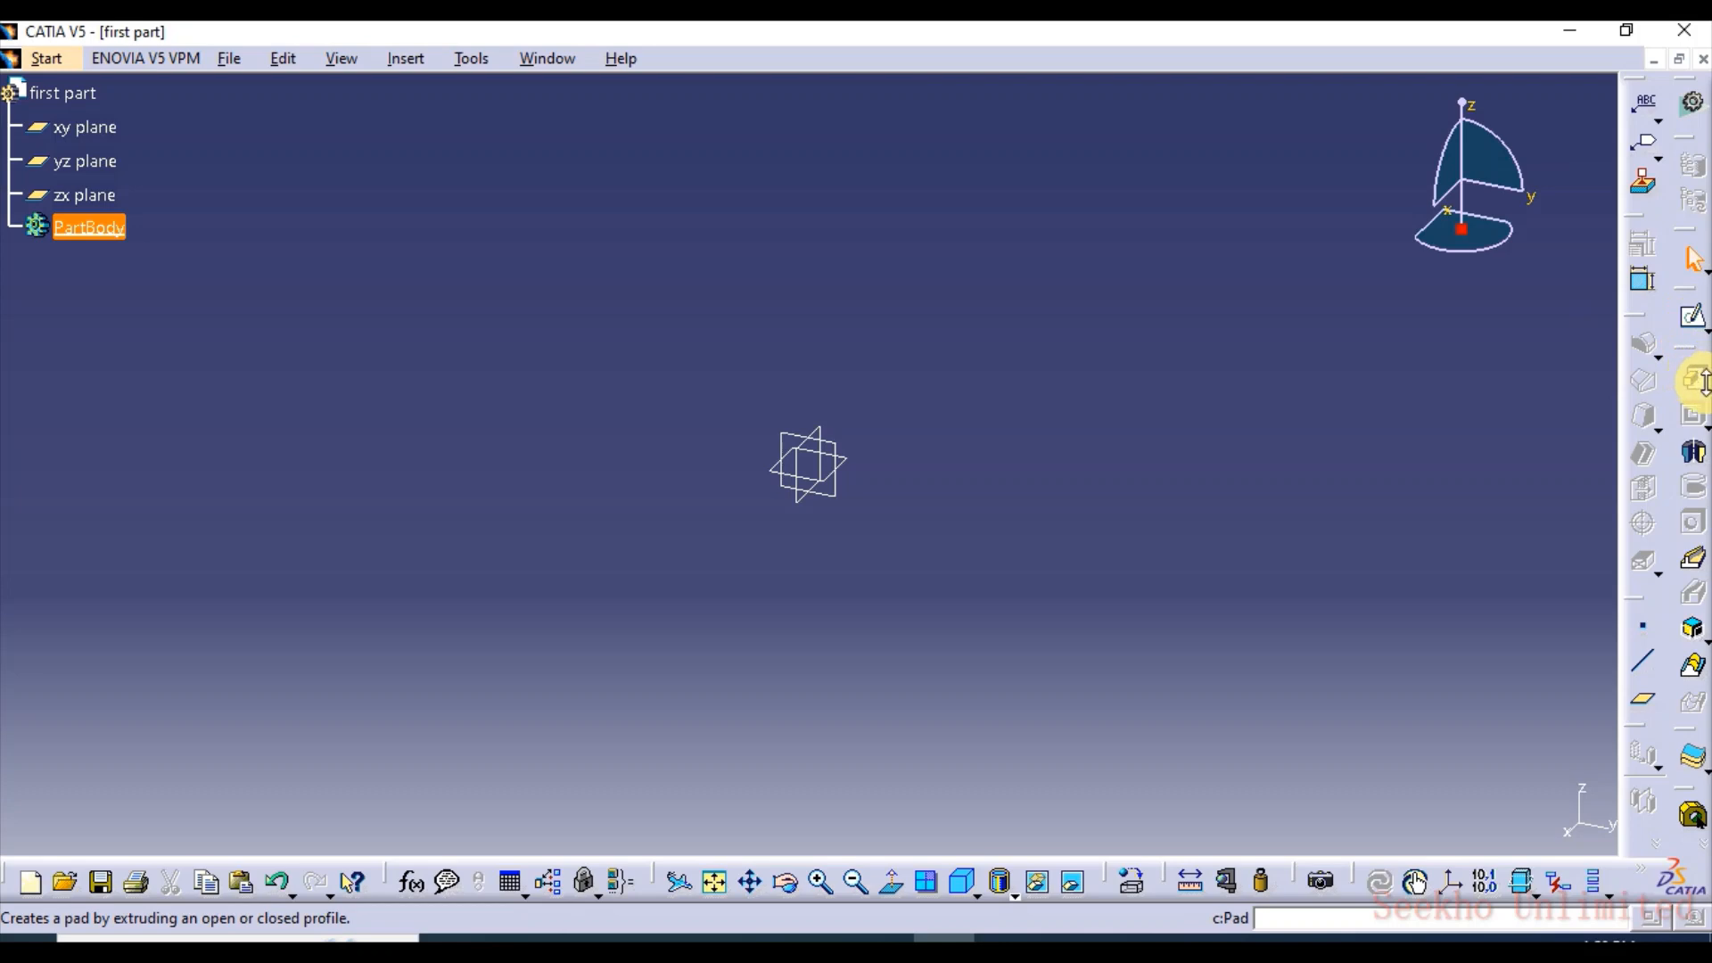
click(1699, 381)
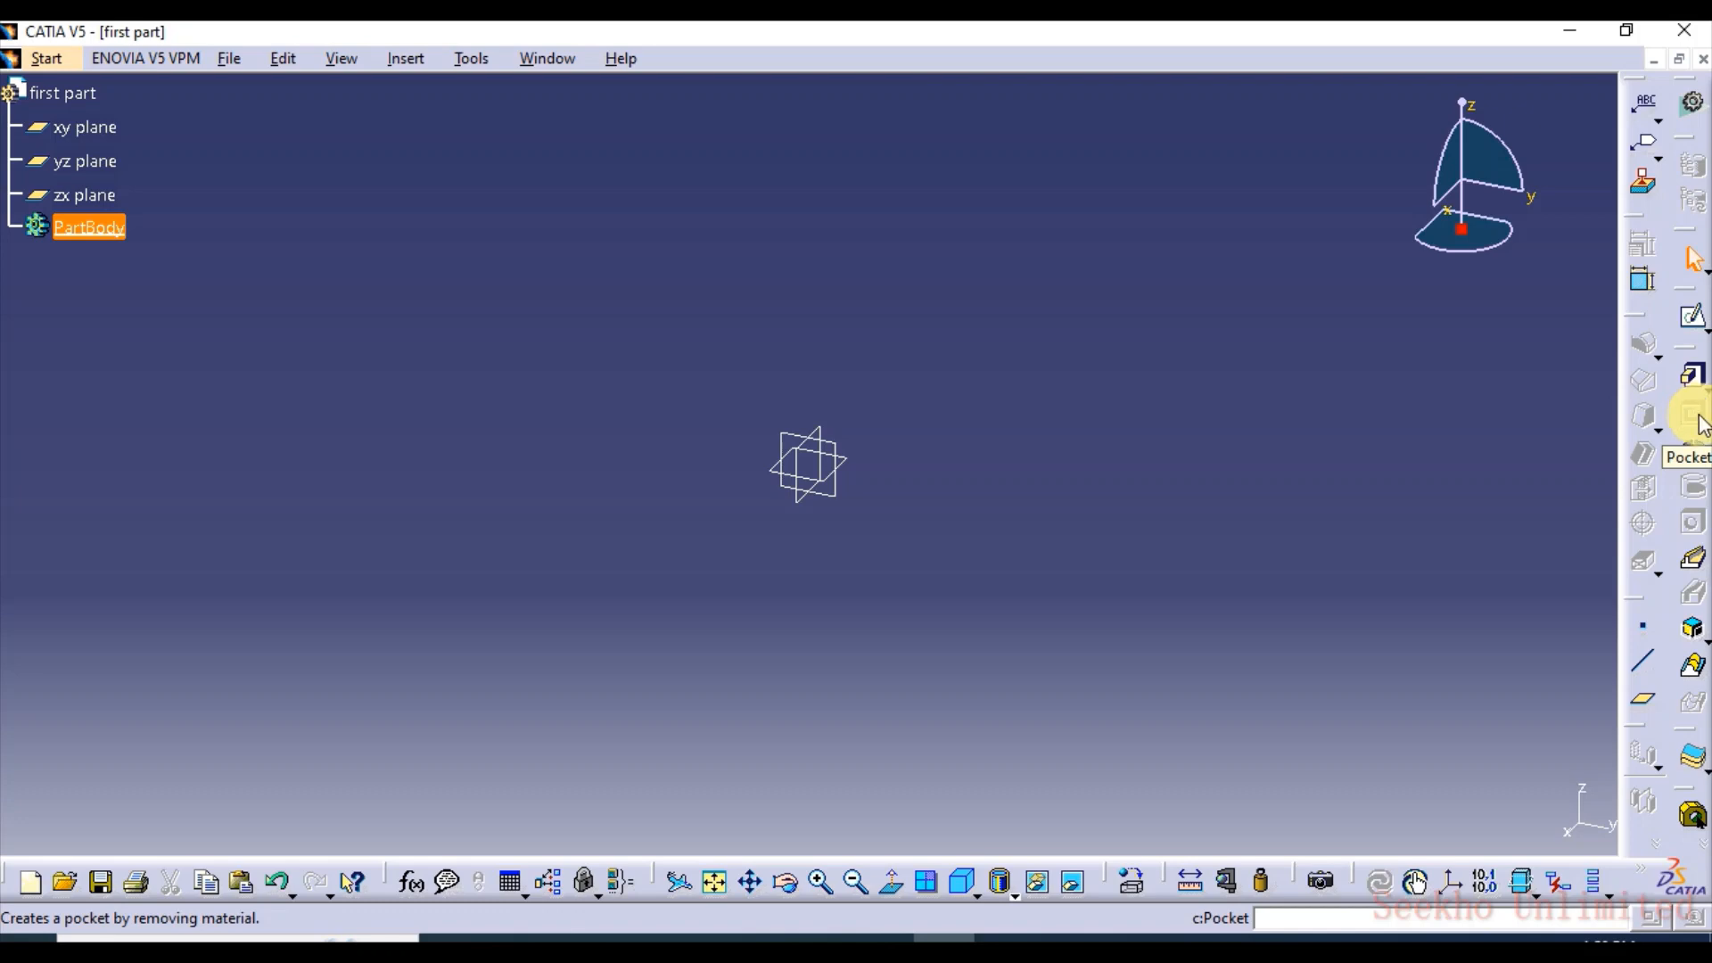
click(1703, 427)
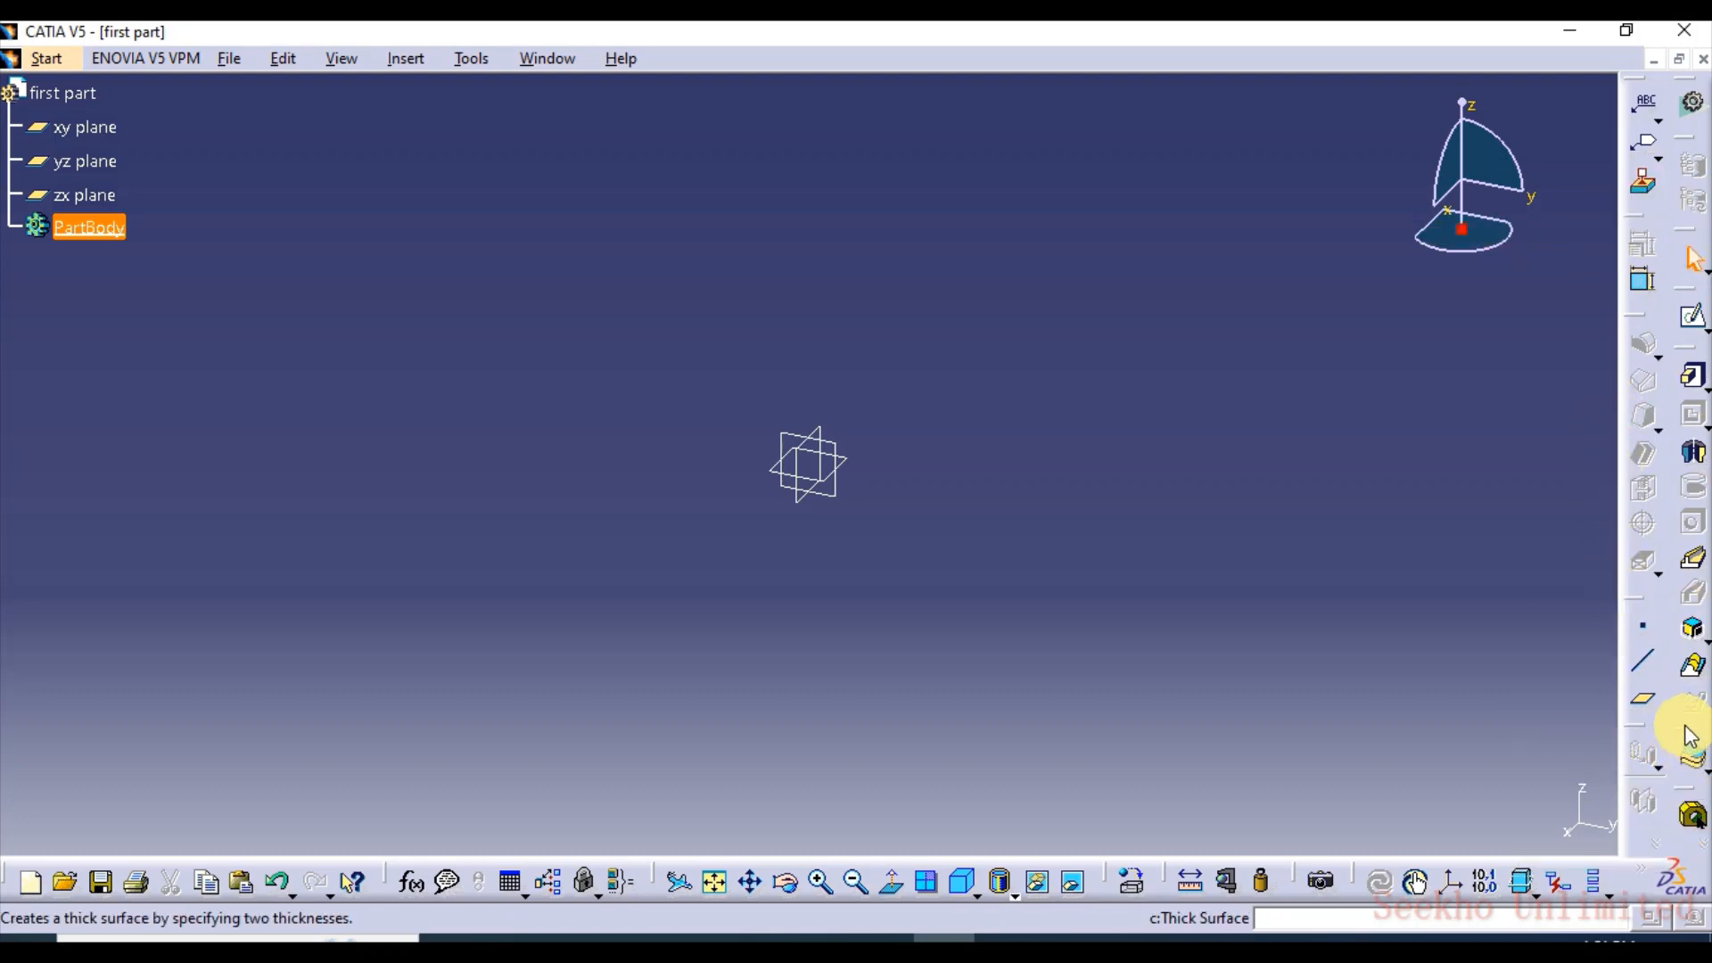
Float the toolbar holding the Thick Surface tool, and close the toolbar docked beneath it
drag(1522, 444, 1523, 445)
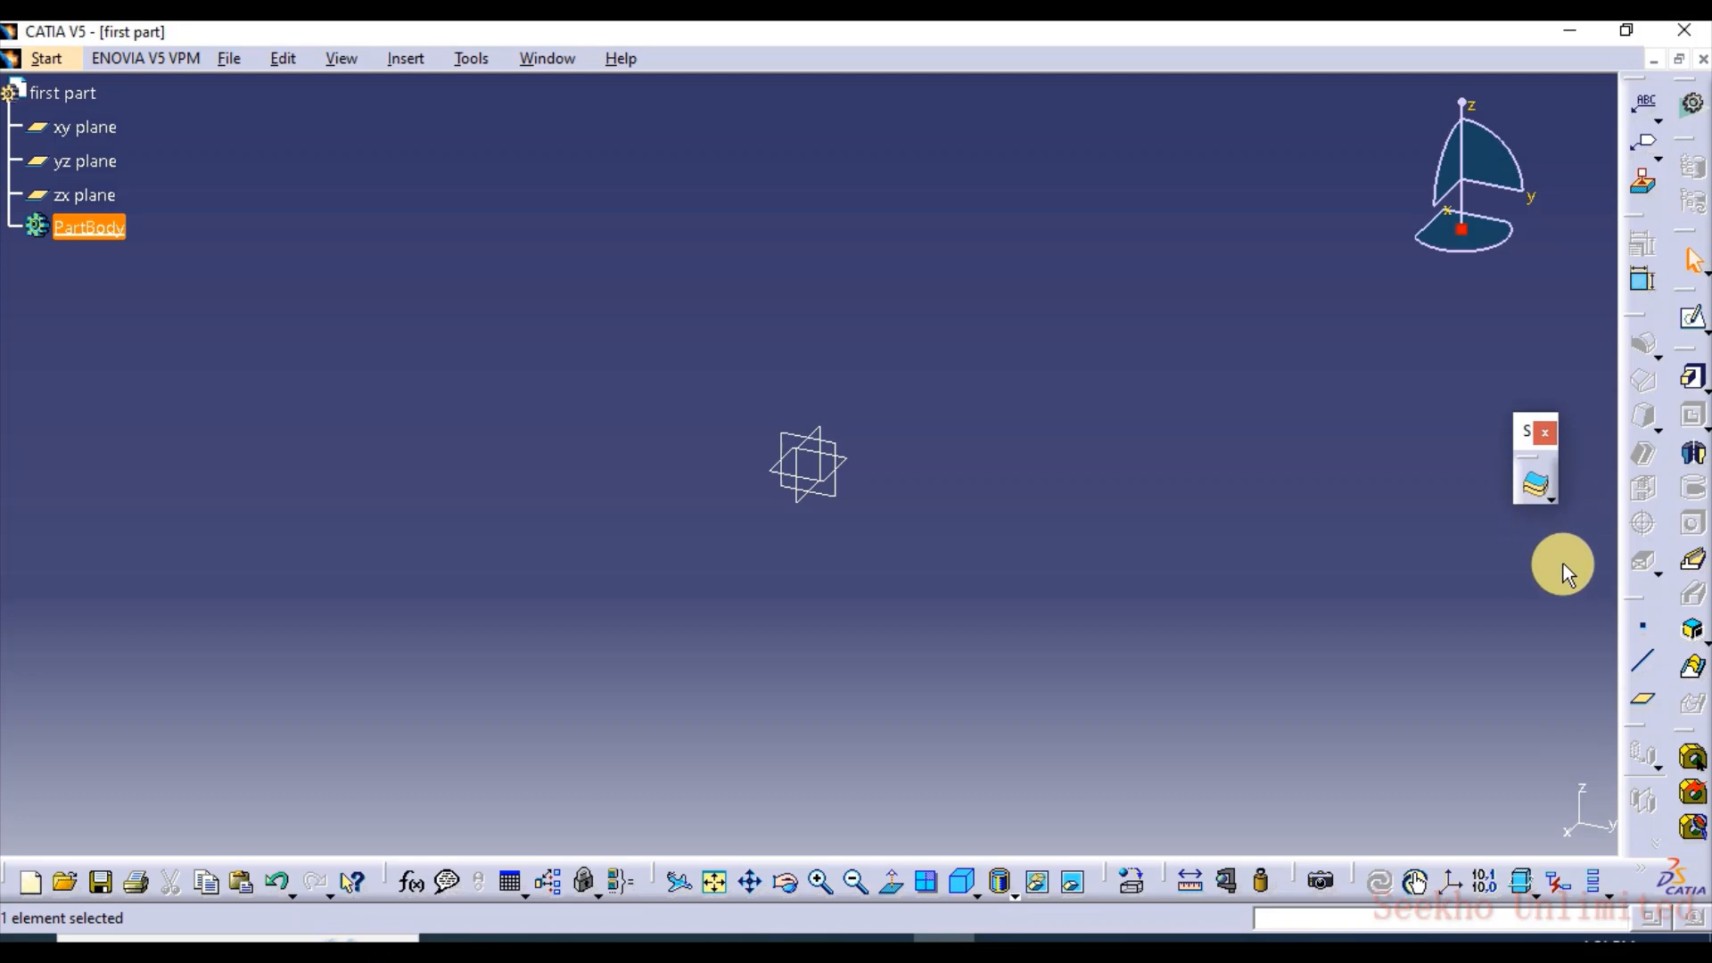
click(1556, 500)
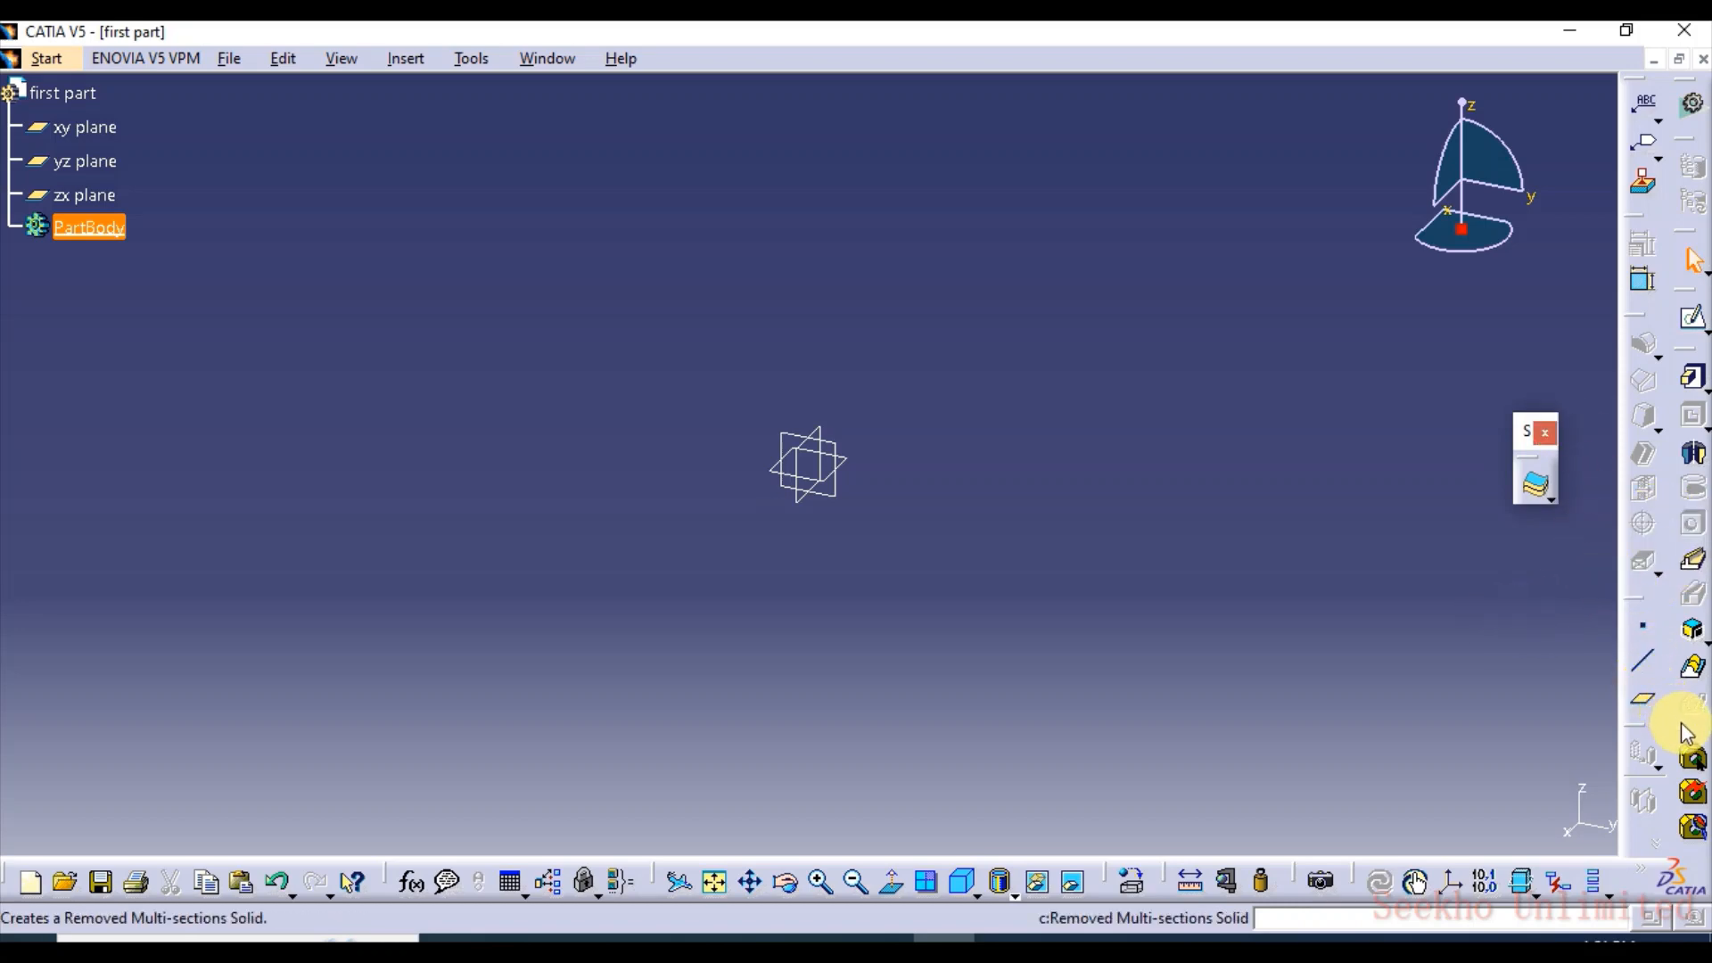
drag(1688, 729, 1540, 688)
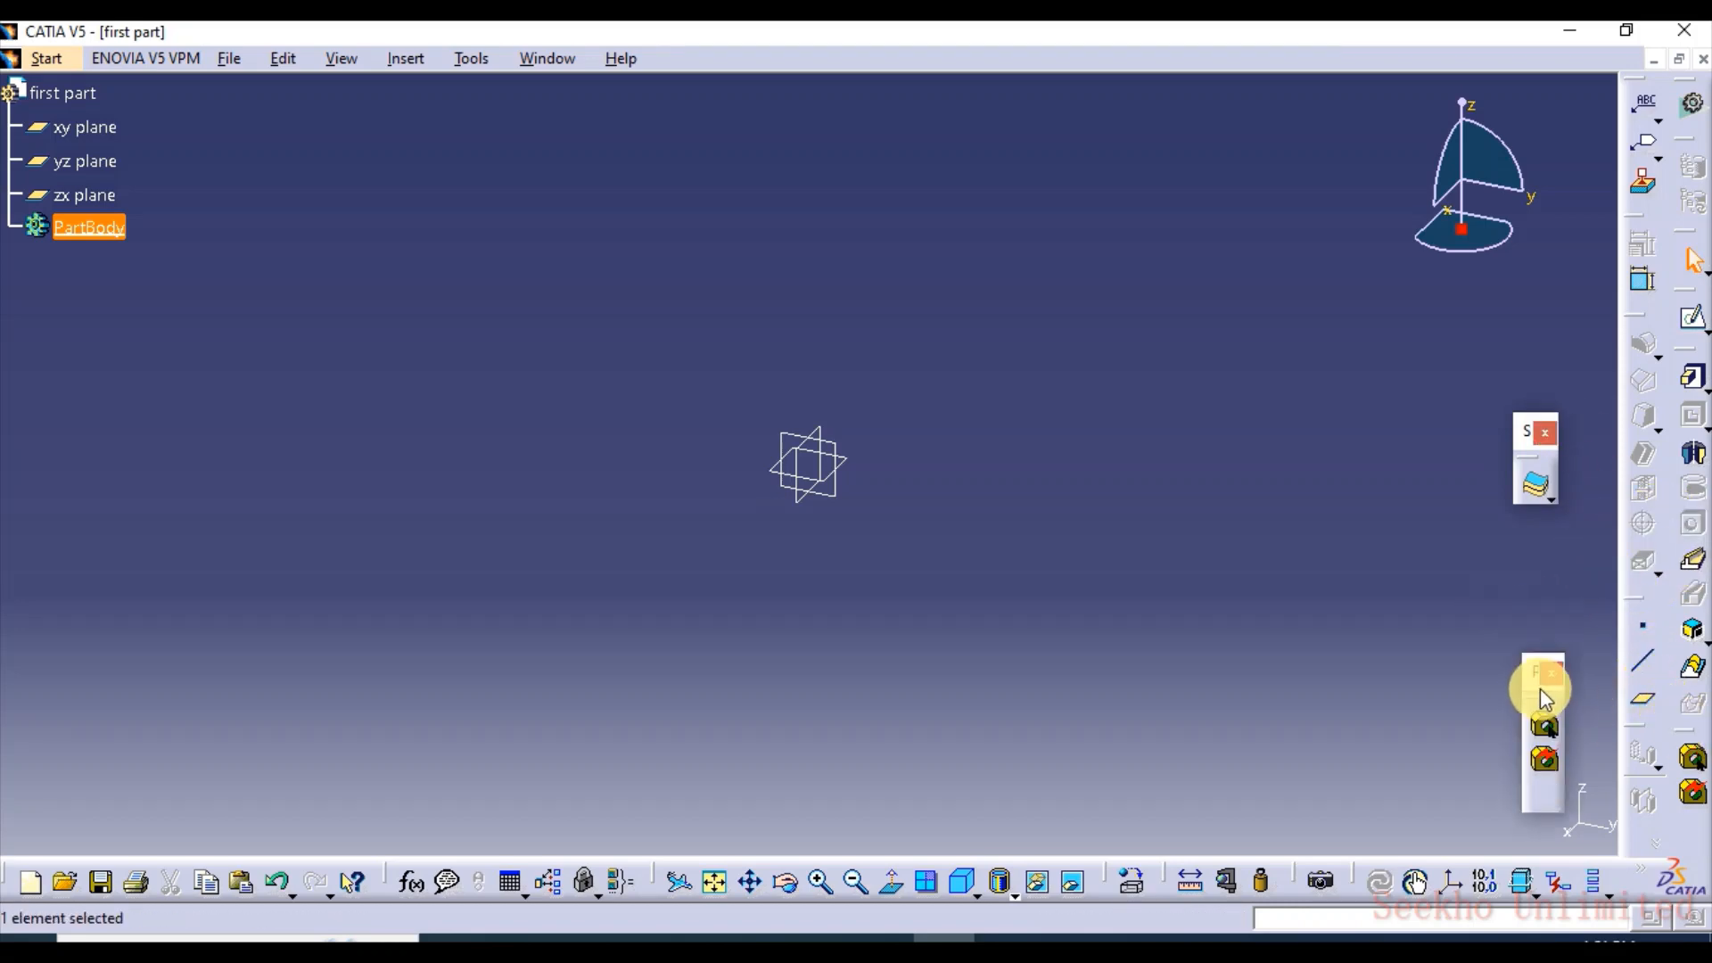
click(1557, 675)
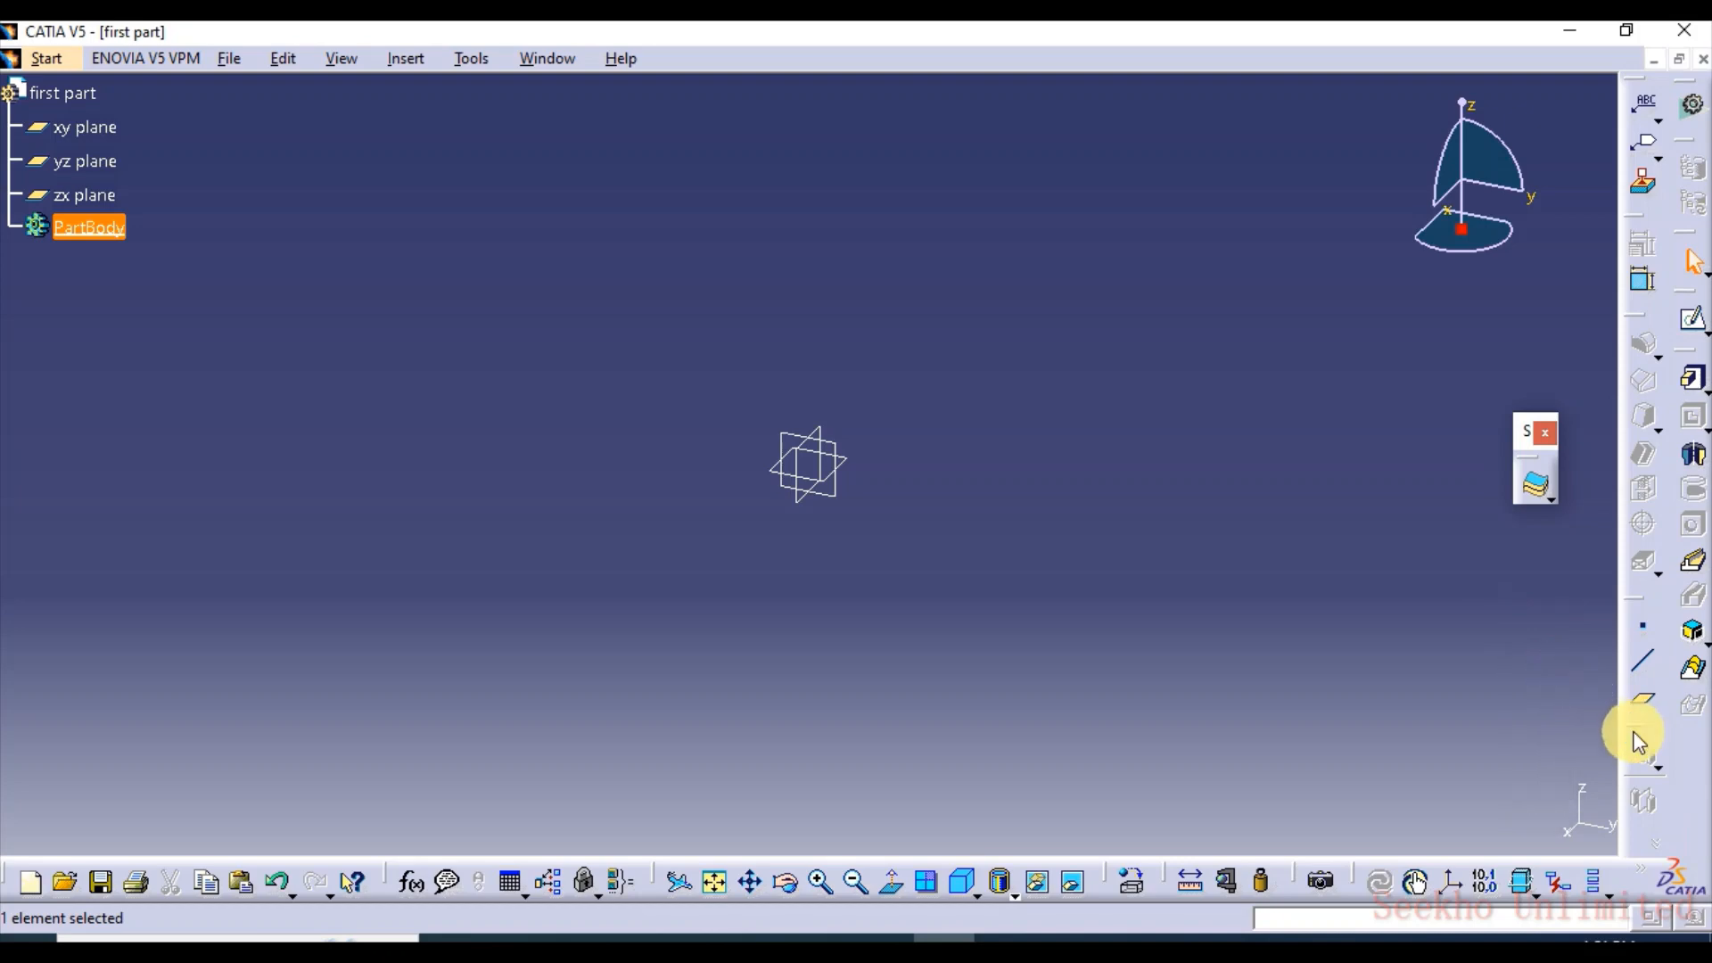
Float the reference elements, dress-up features and annotations toolbars over the modelling area, and look through the fillet variants
drag(1644, 603, 1525, 611)
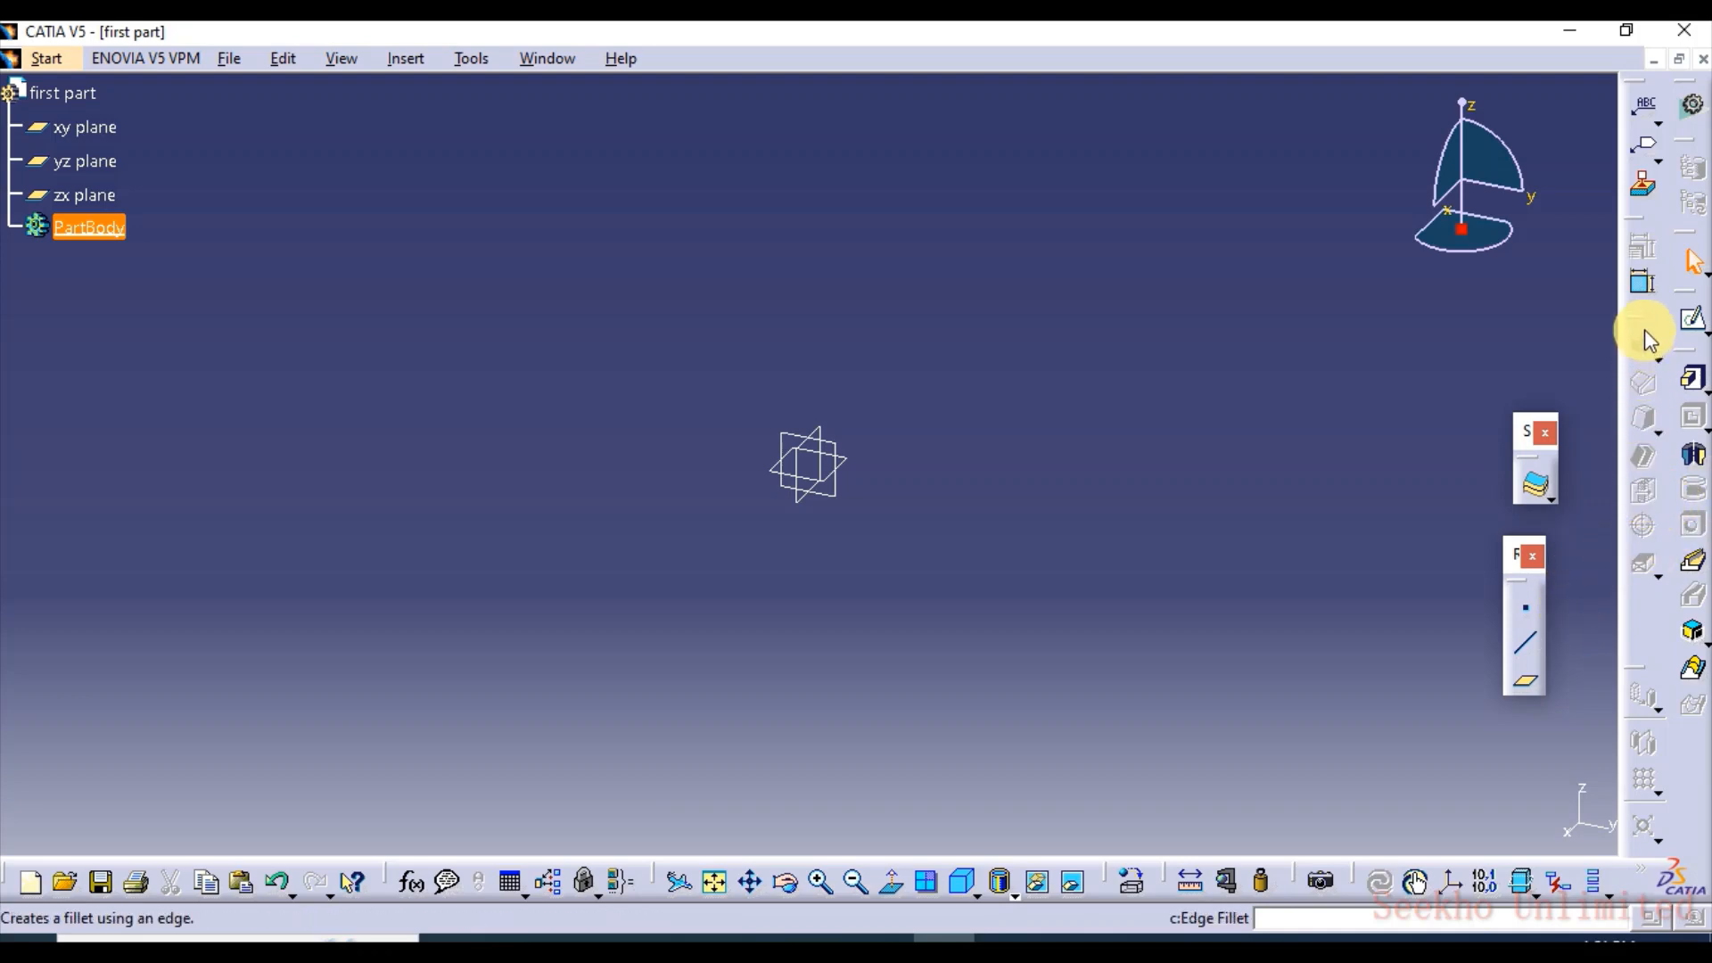
drag(1551, 298, 1557, 262)
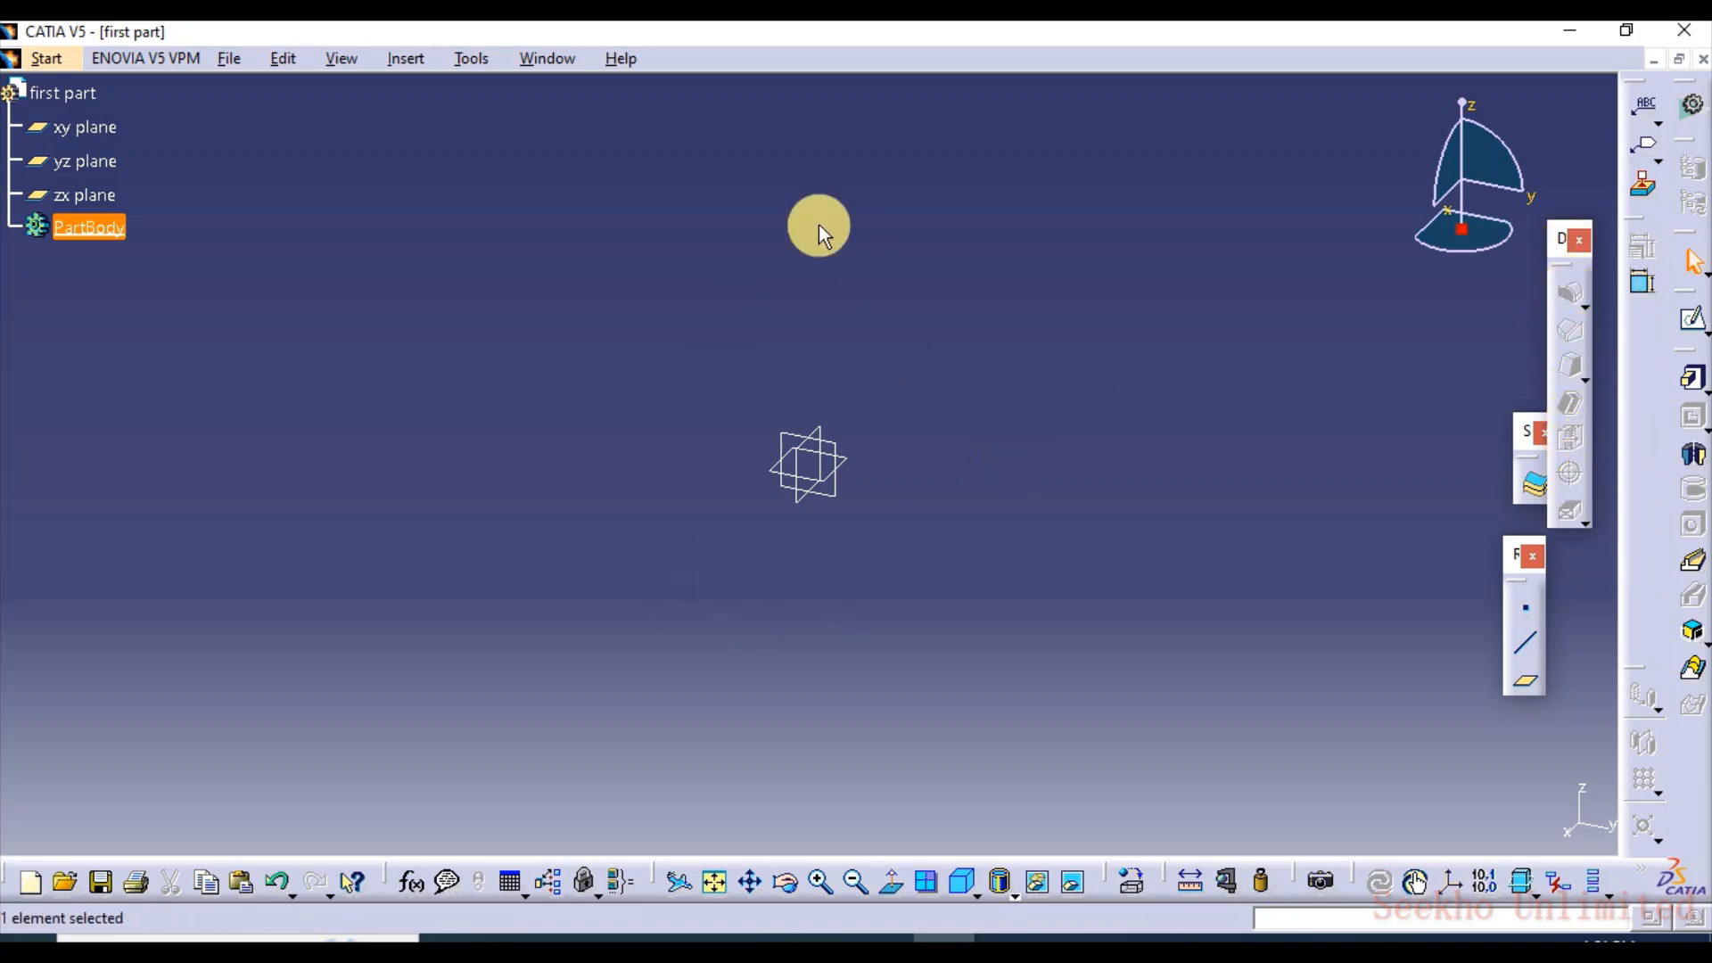
click(1582, 304)
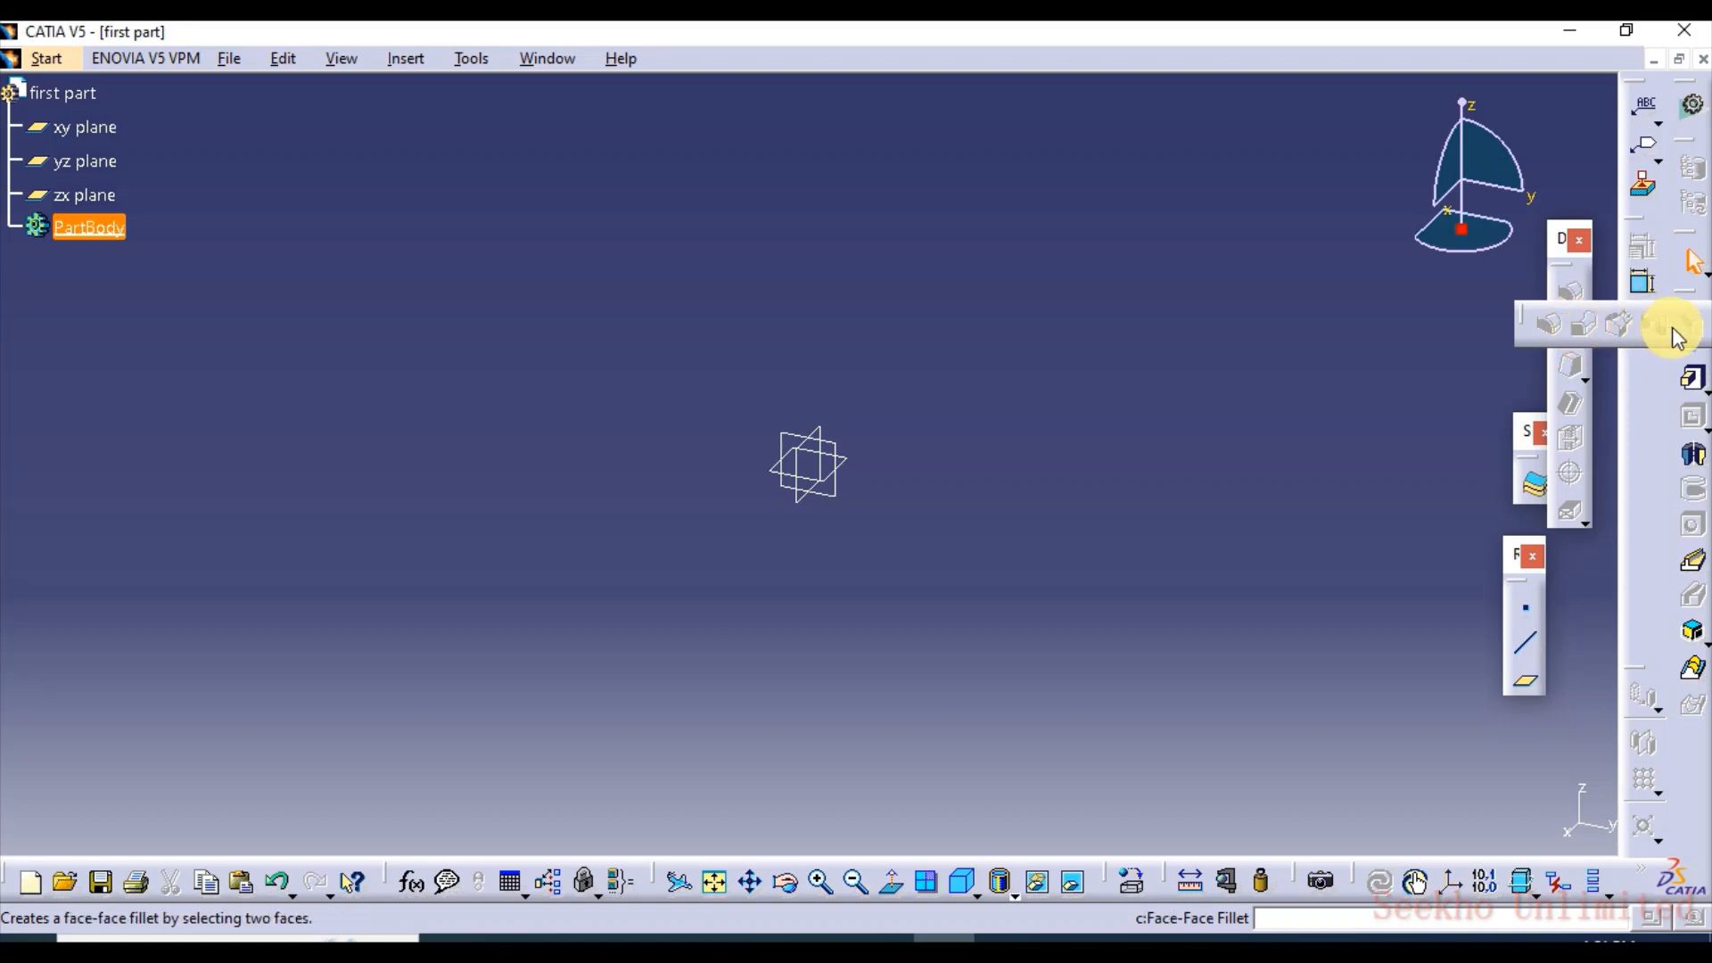
click(1435, 337)
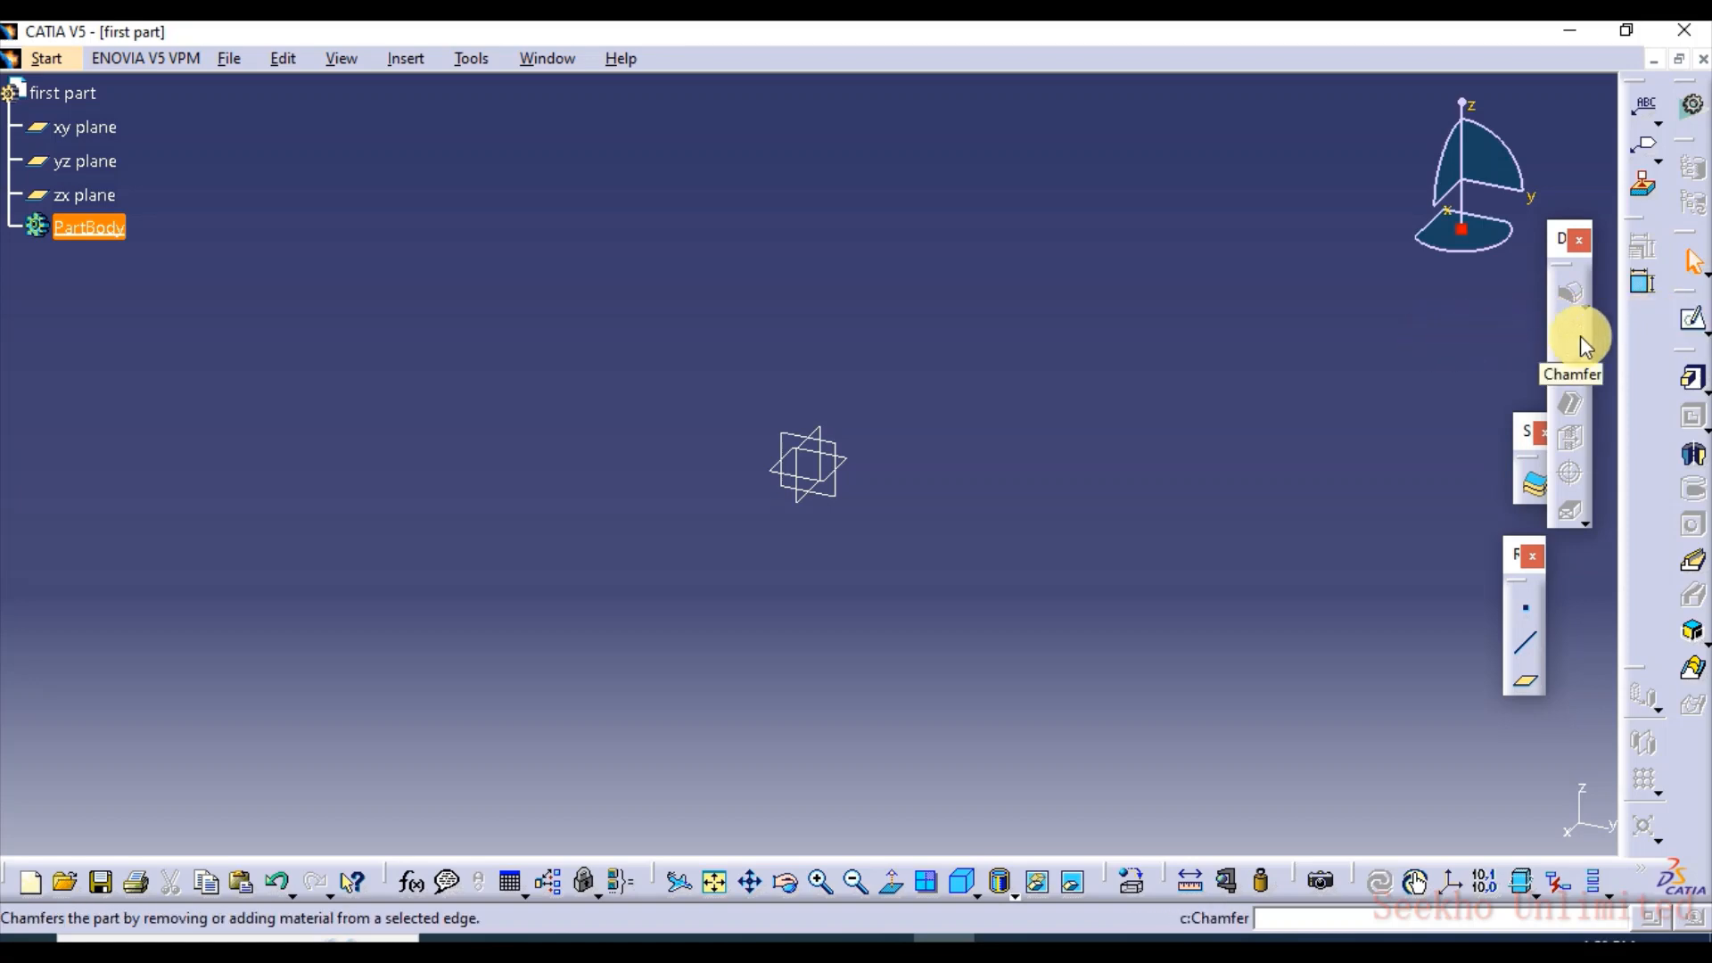
click(1584, 384)
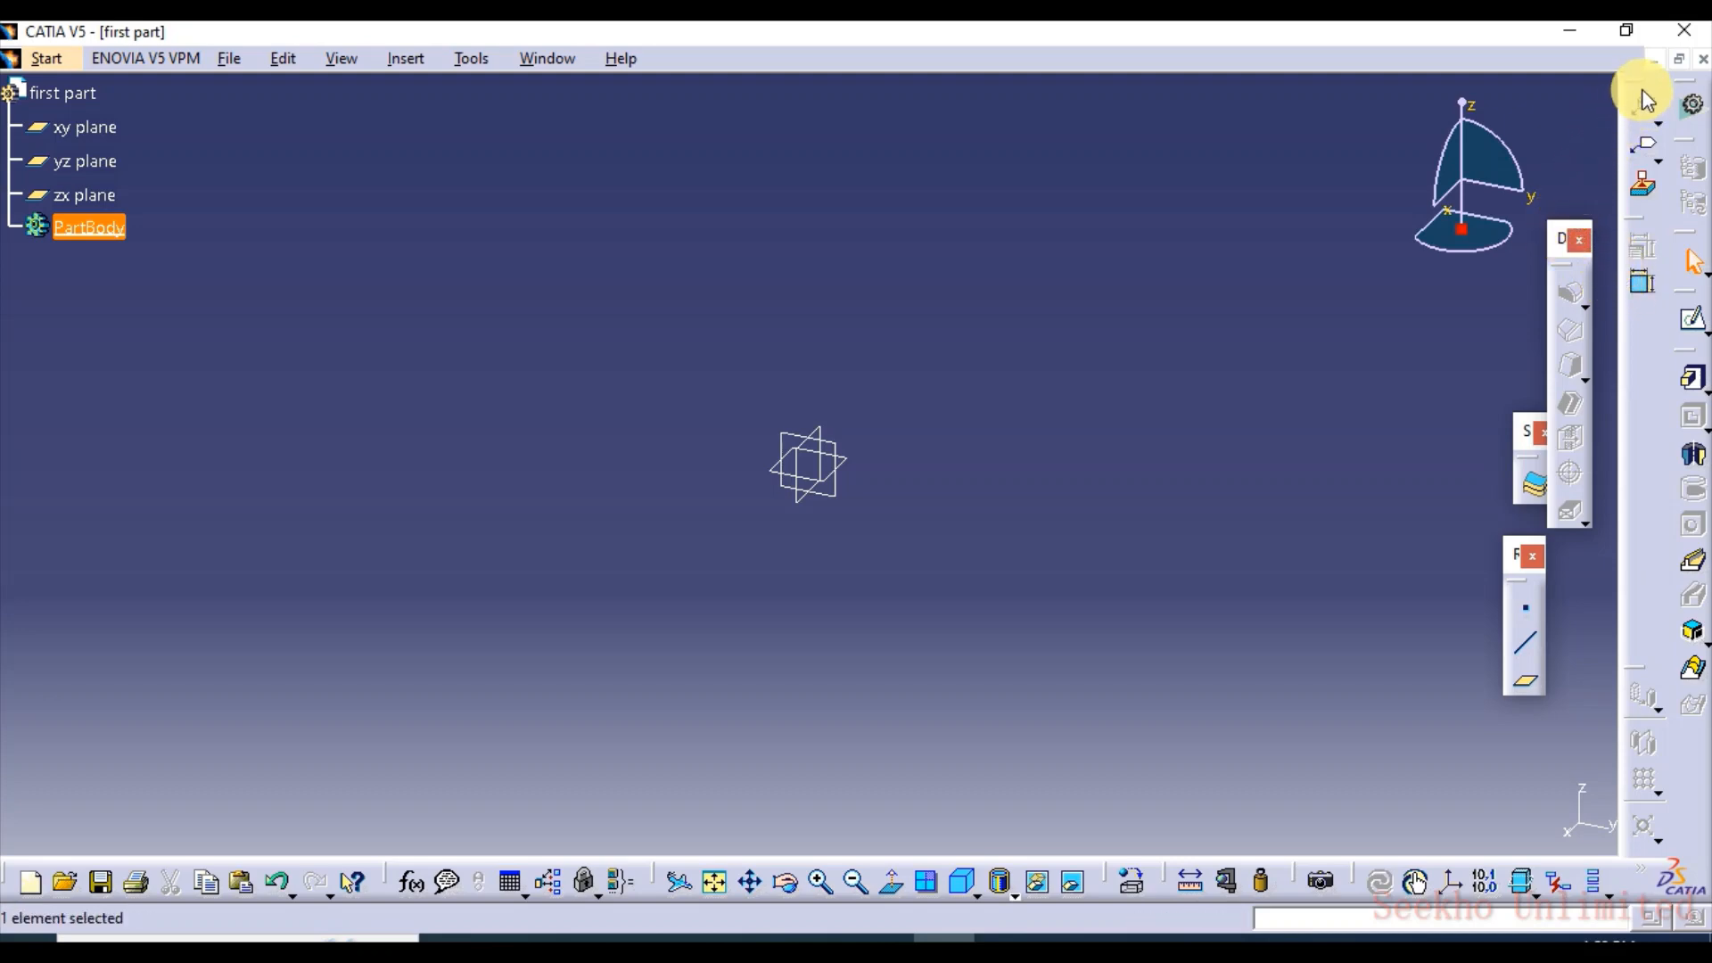
drag(1623, 86, 1580, 99)
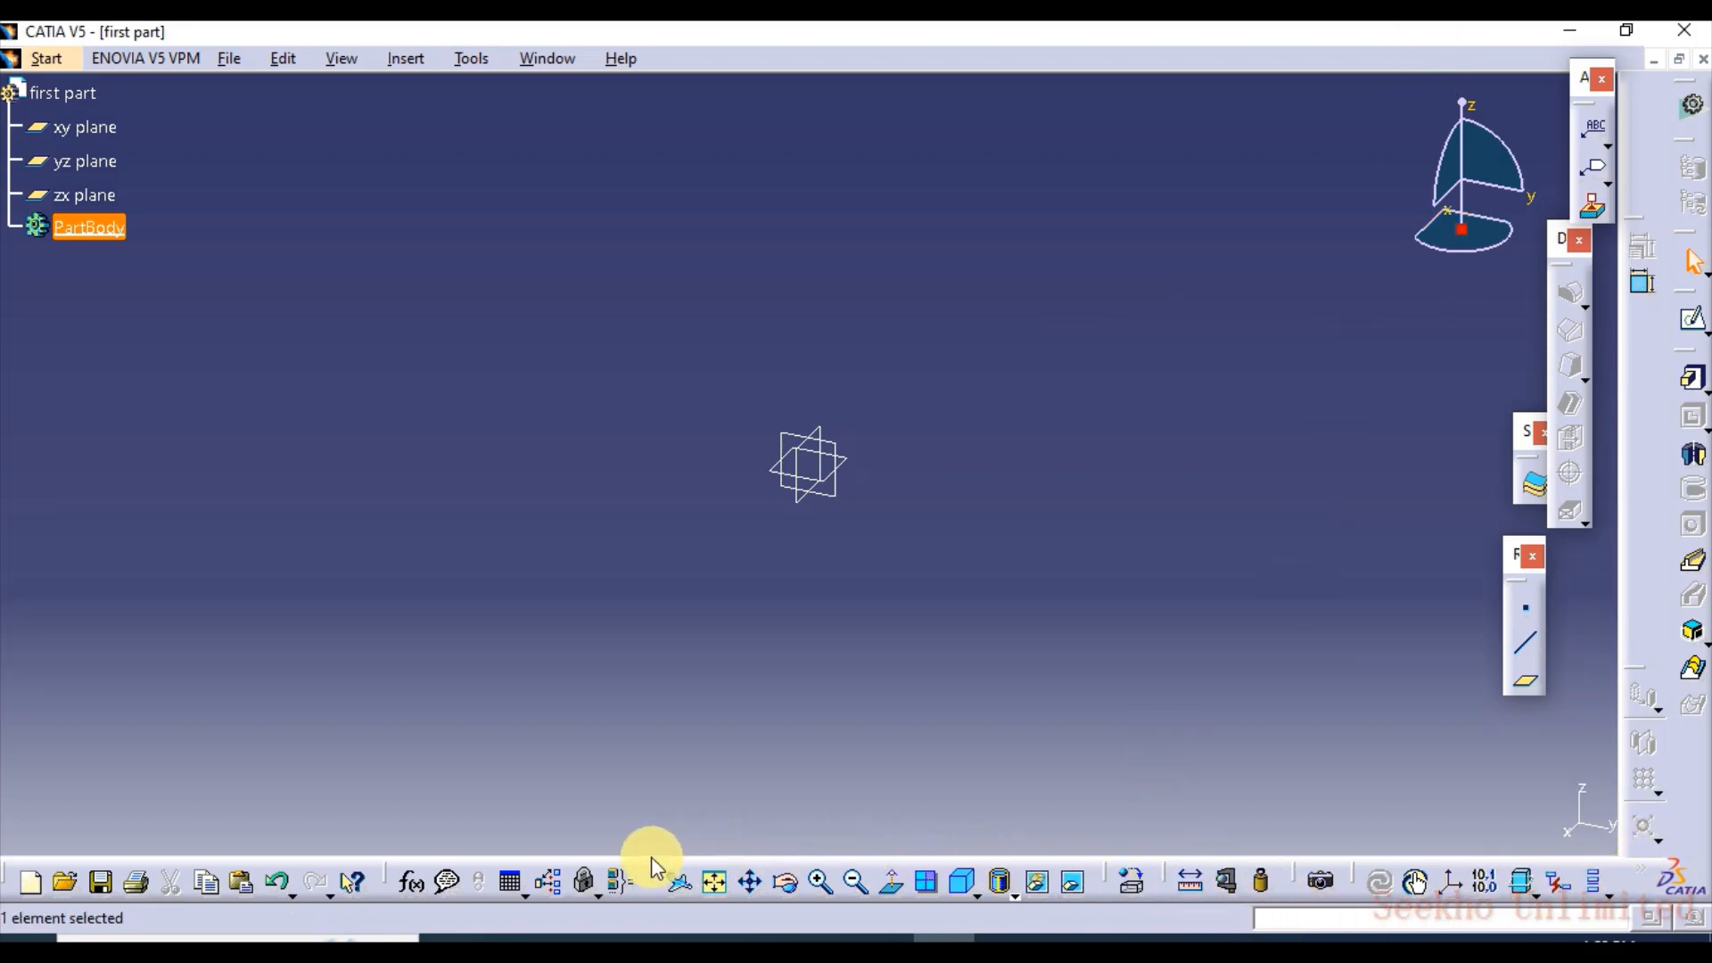
Float the View toolbar over the modelling area and look through its render style options
drag(635, 881, 626, 726)
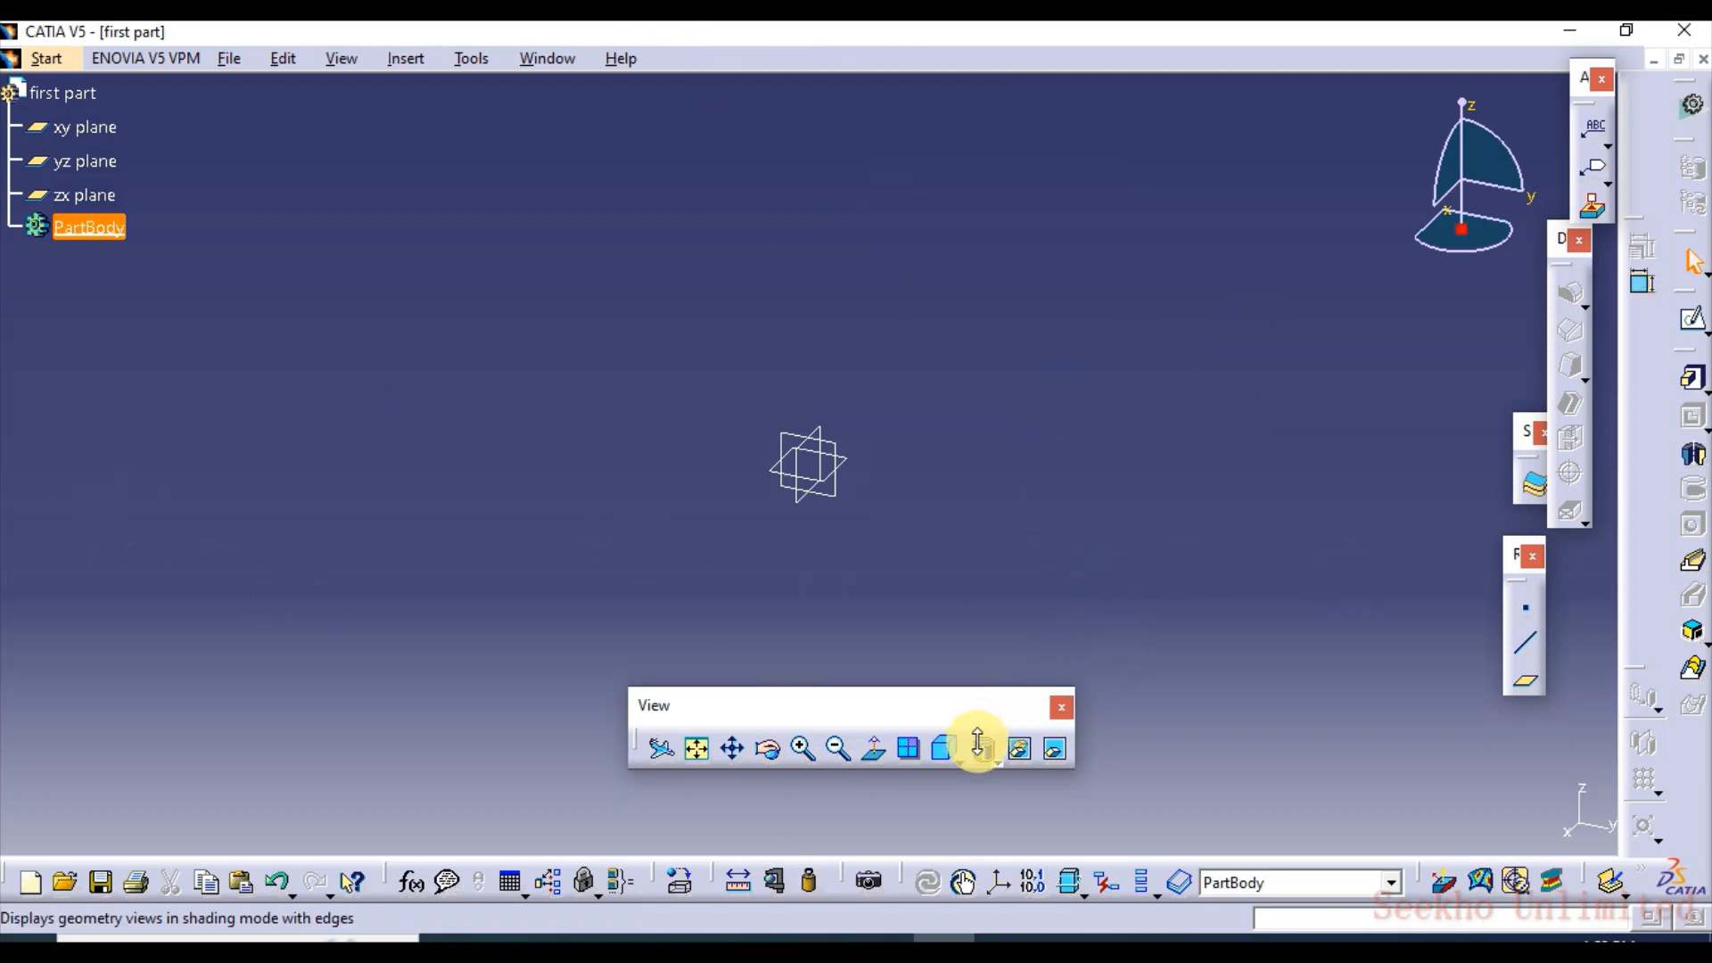
click(954, 760)
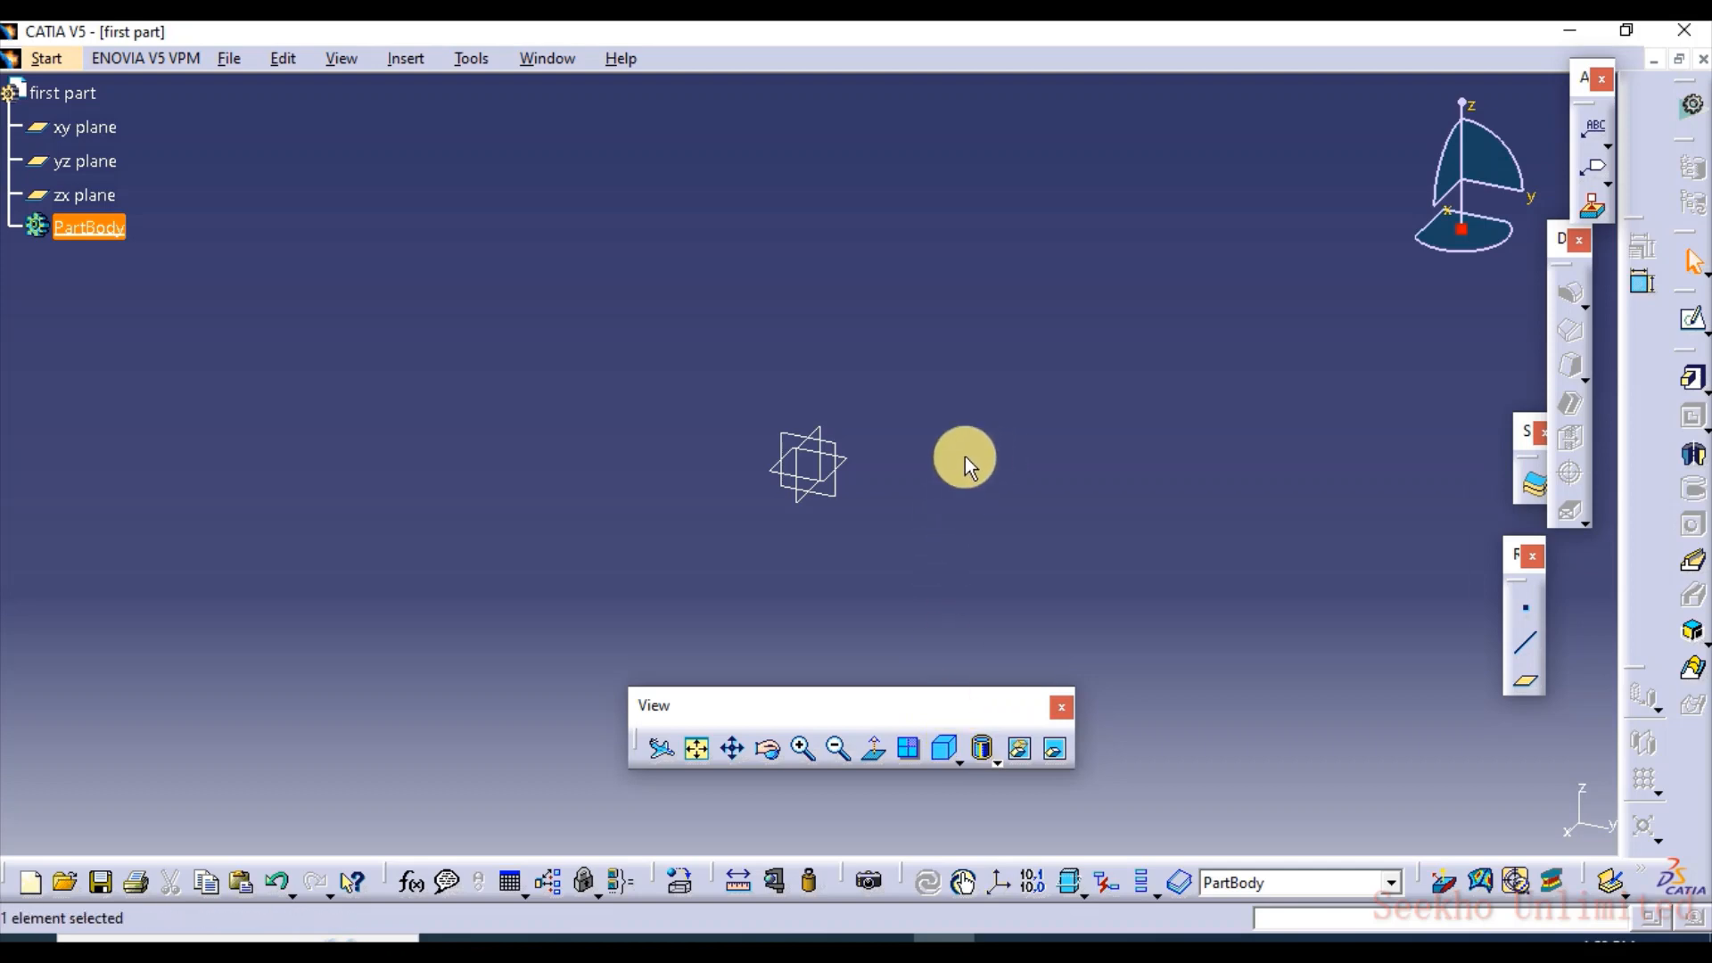
click(959, 758)
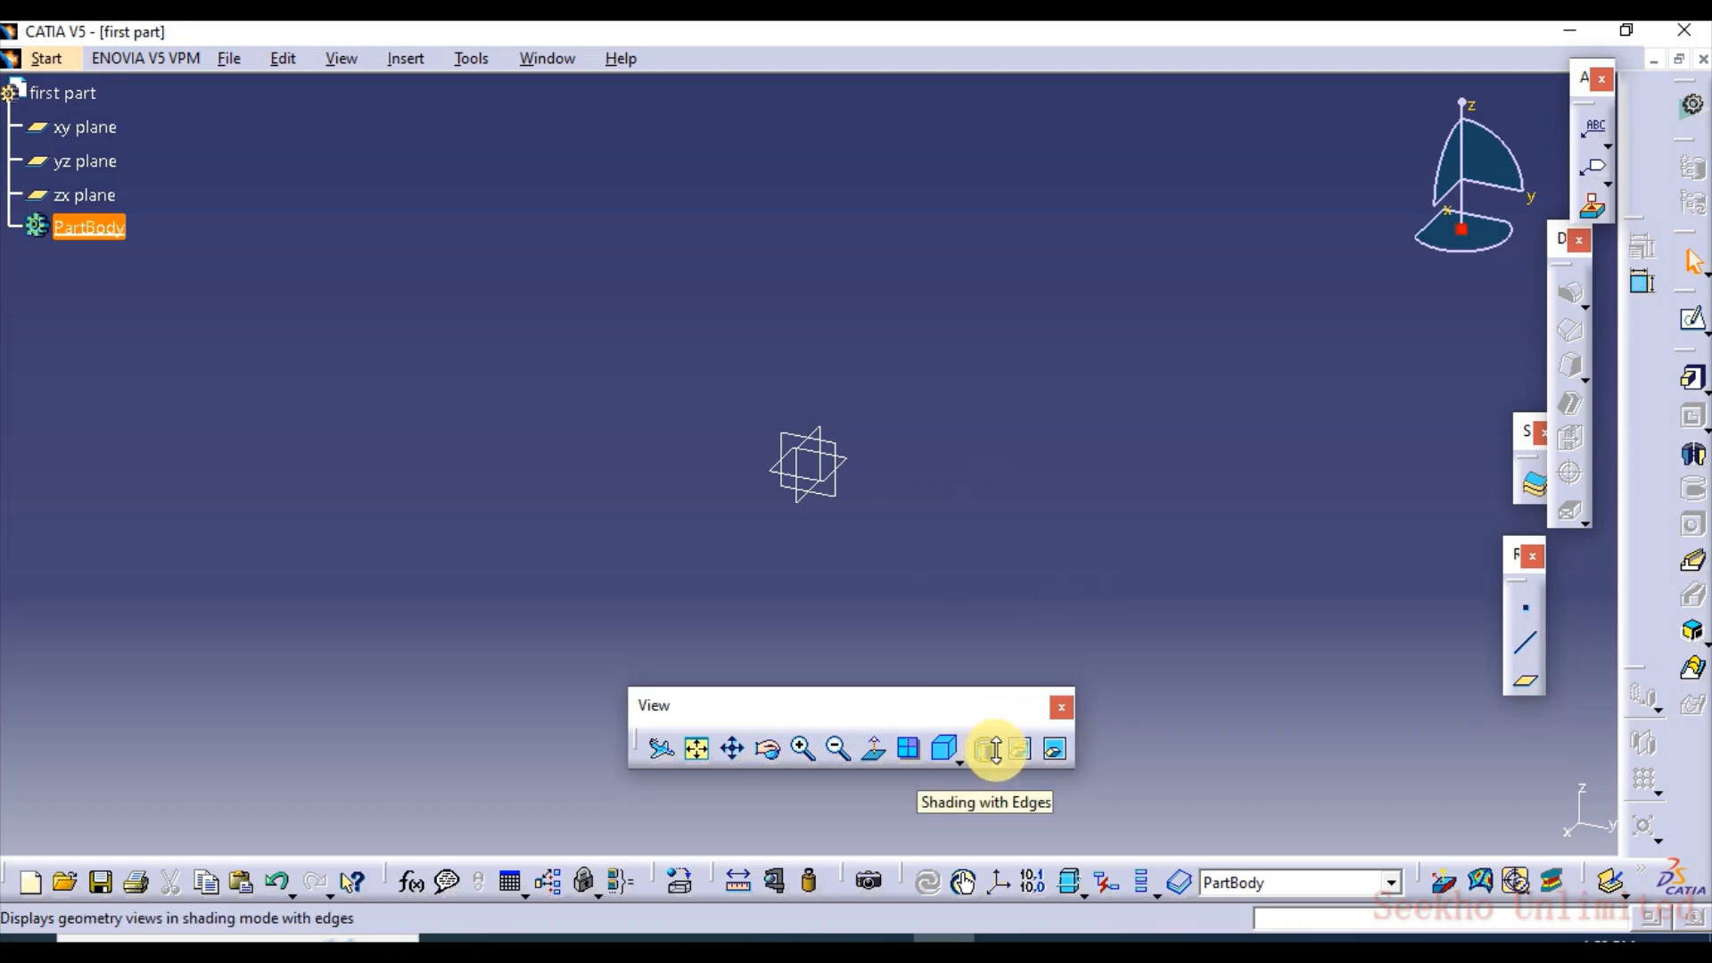
click(990, 754)
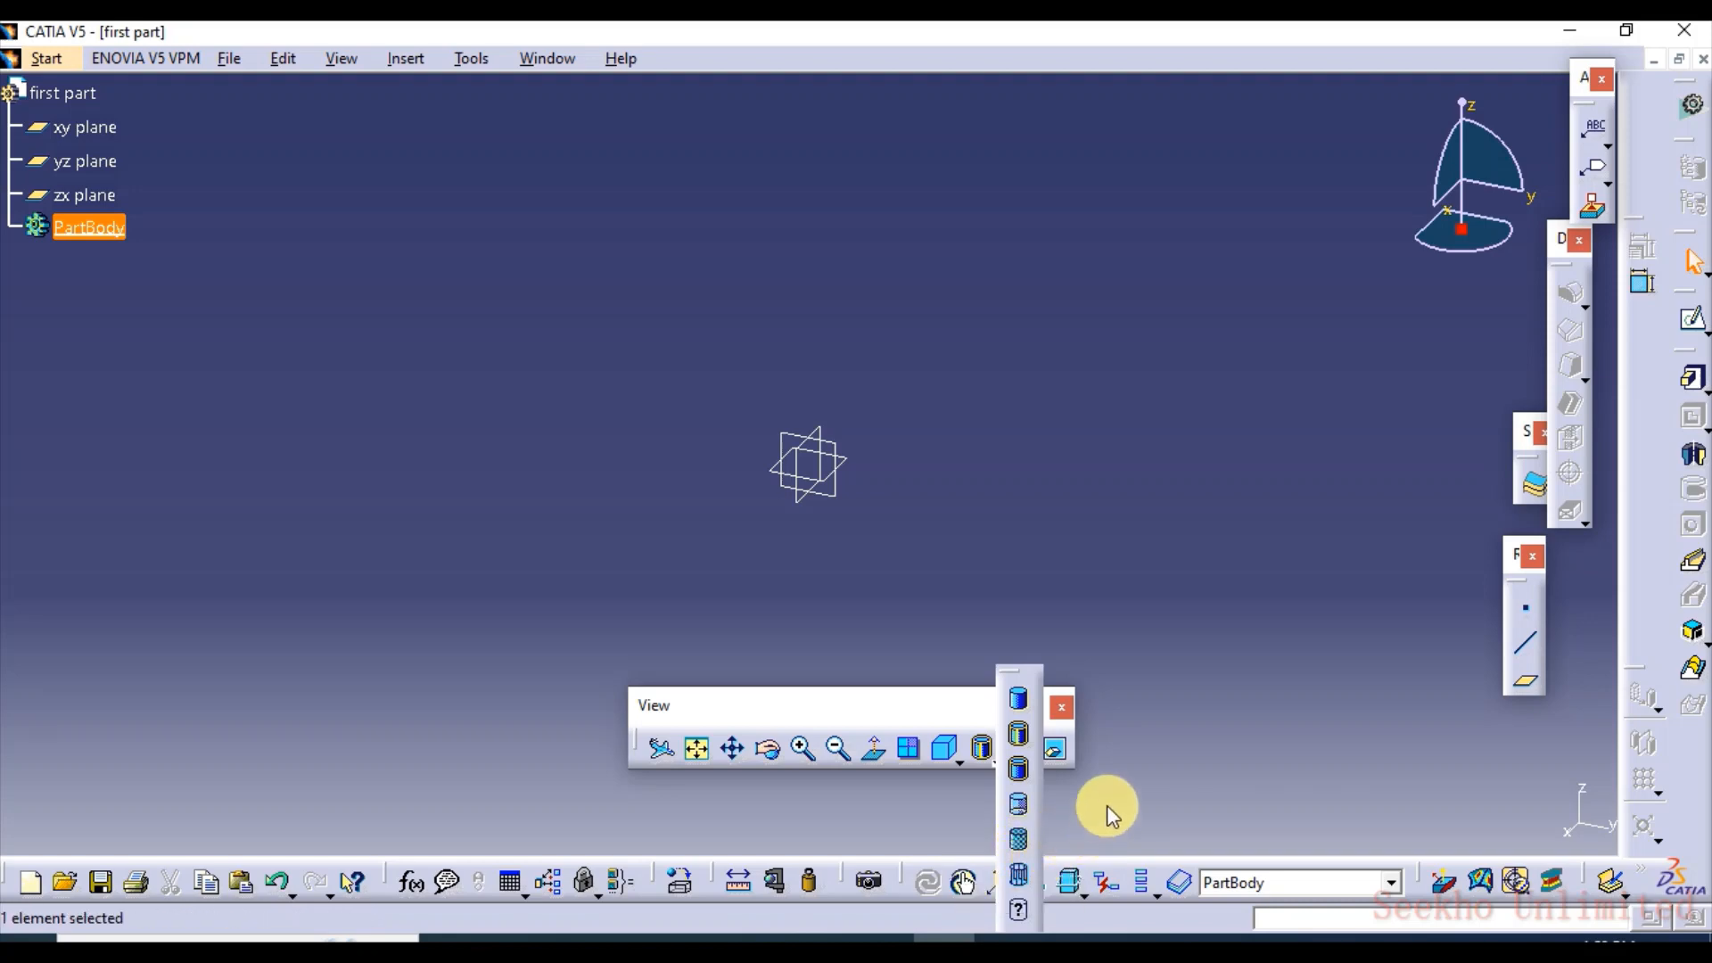
click(1153, 656)
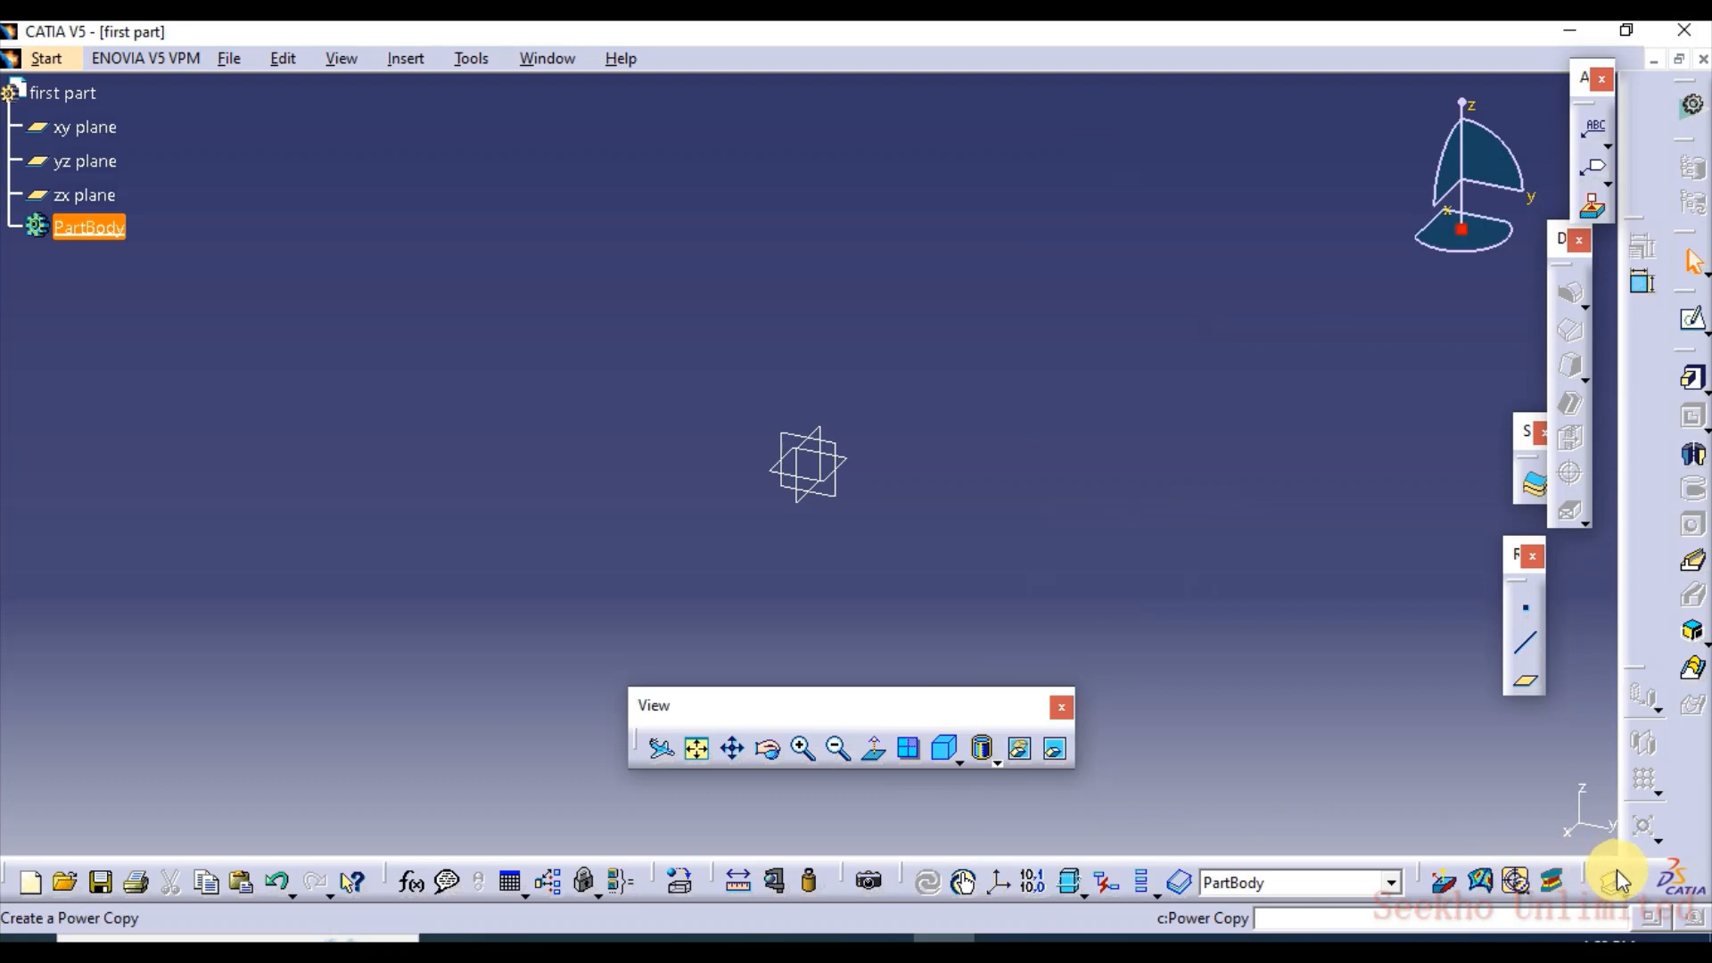
Undock the toolbar holding the Power Copy tool and the Analysis toolbar, and close both of them
drag(1610, 874, 1421, 730)
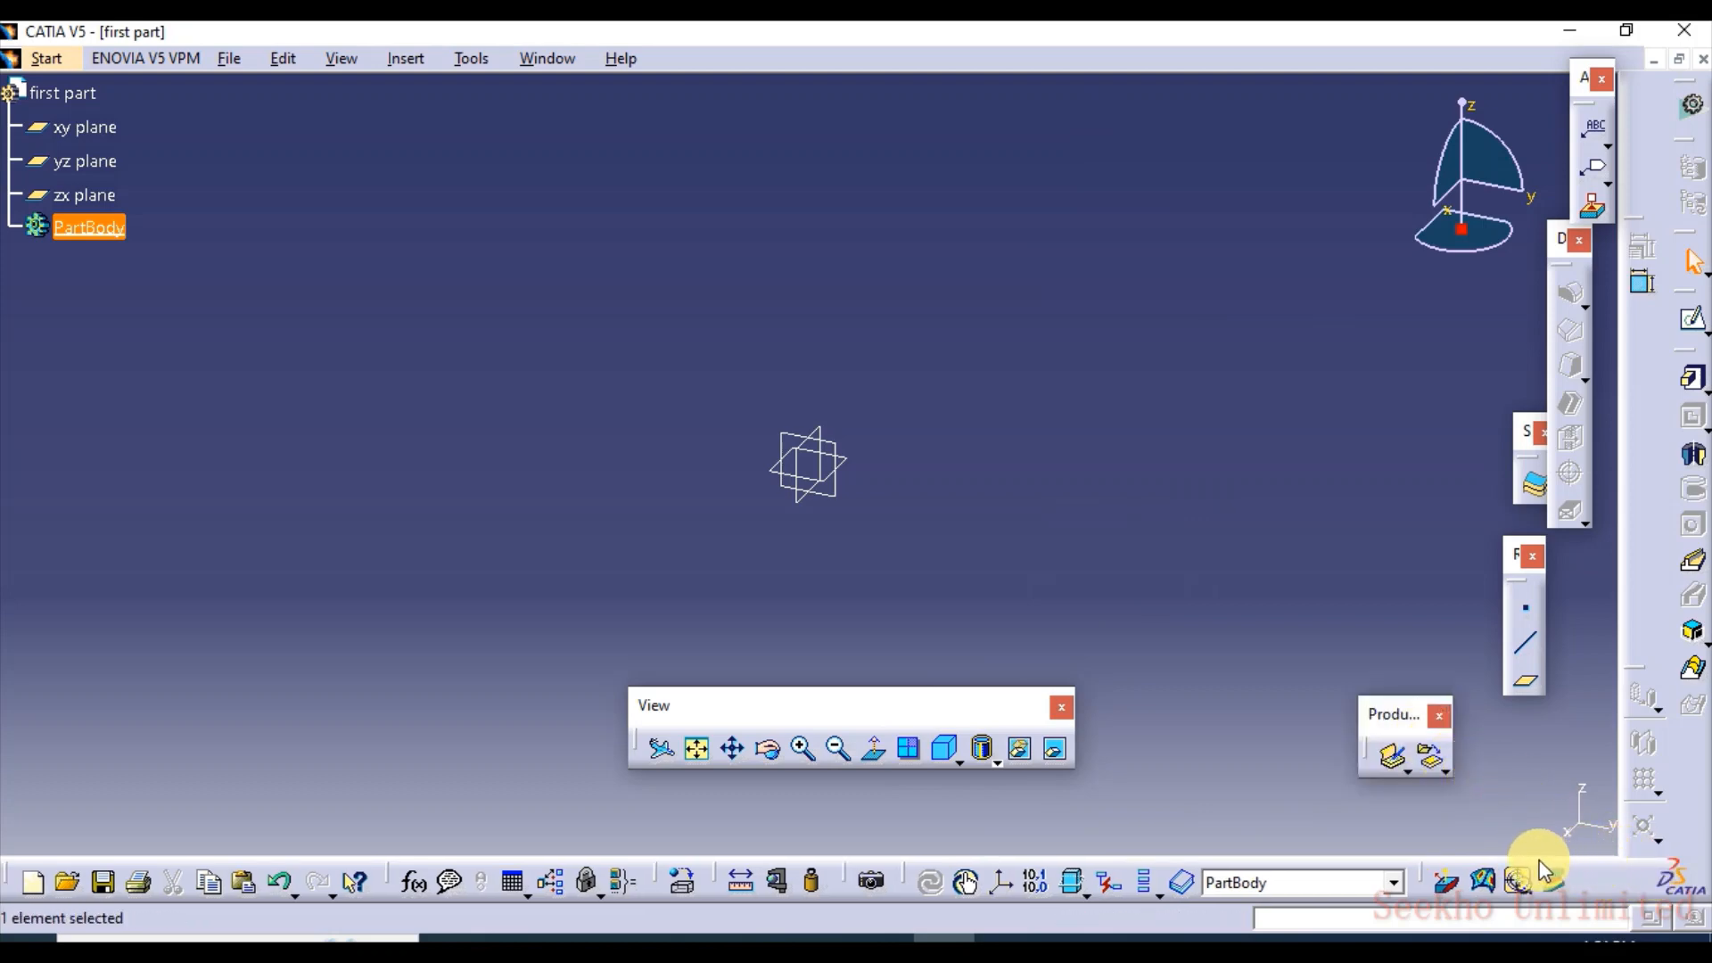
drag(1507, 869, 1496, 829)
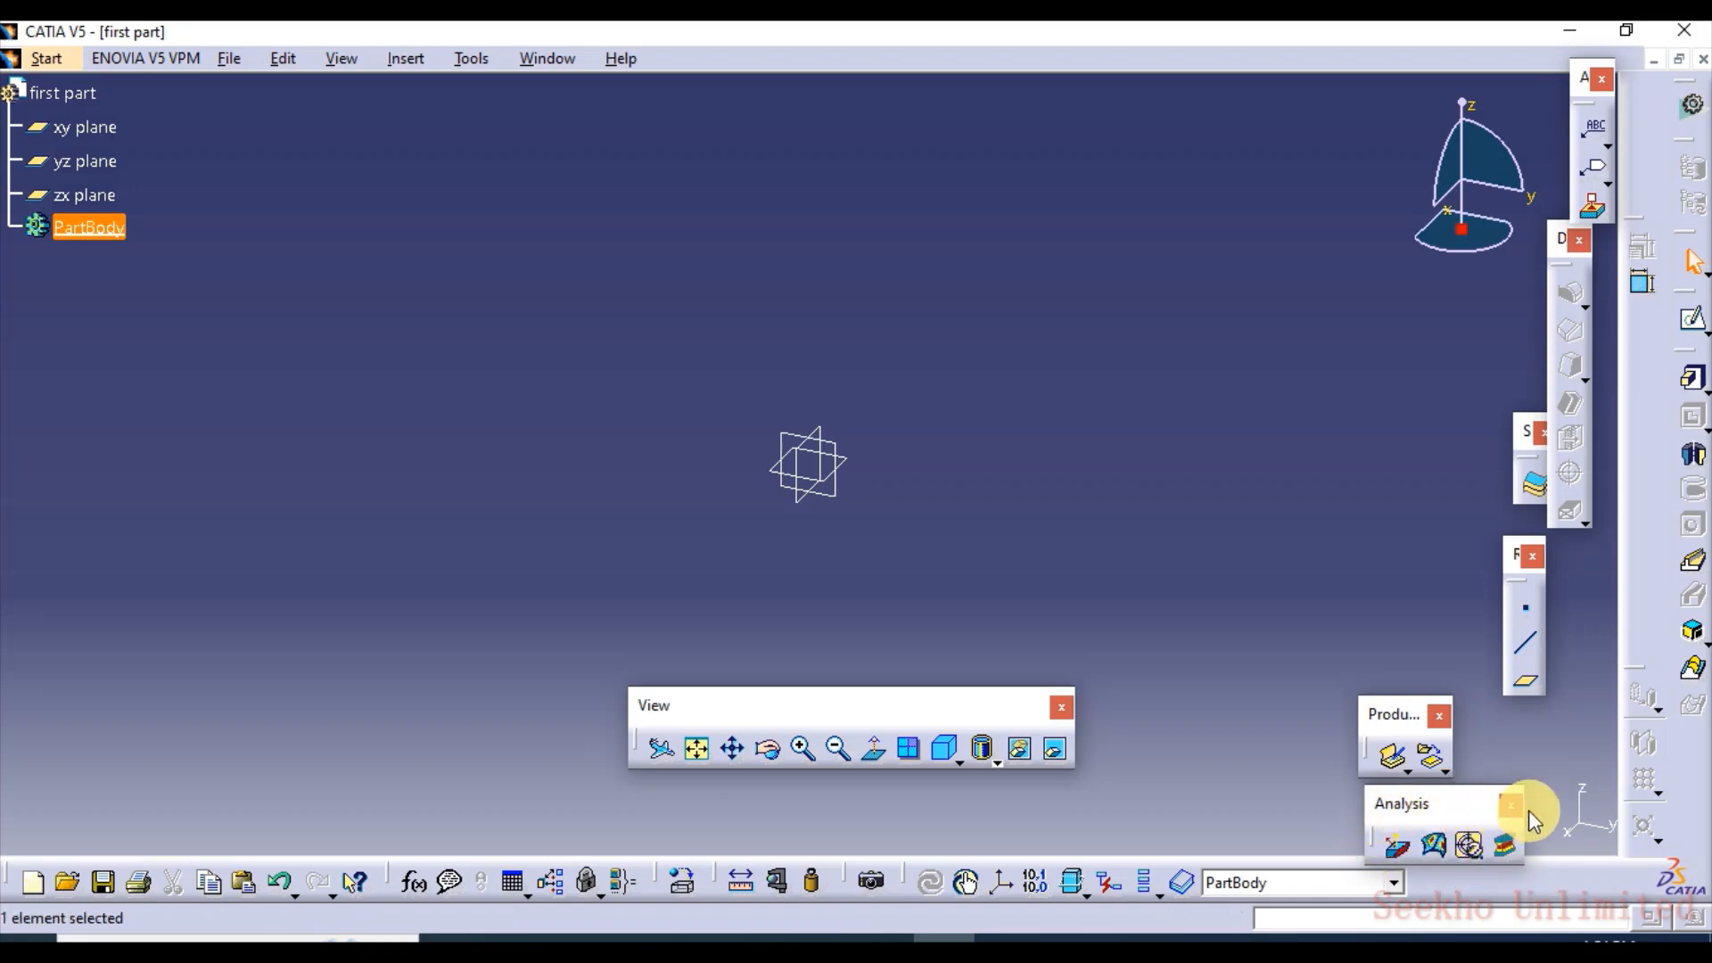
mouse_move(1532, 821)
mouse_down()
mouse_move(1579, 817)
mouse_move(1498, 787)
mouse_move(1524, 791)
mouse_up()
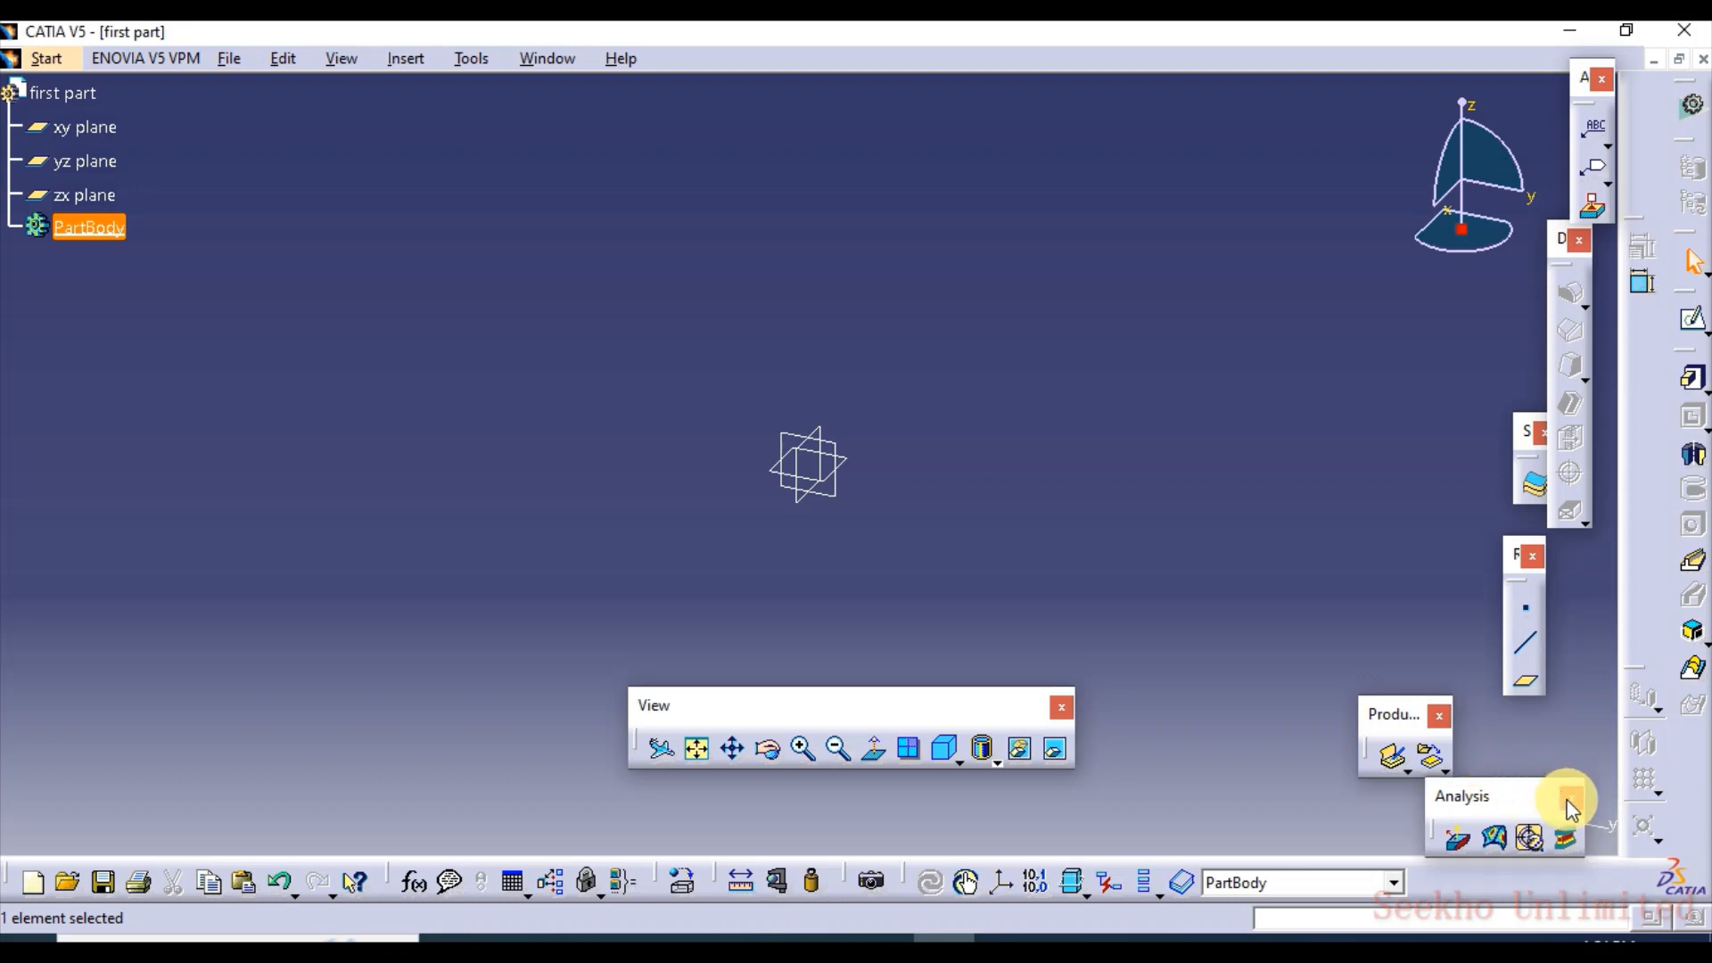
click(1571, 802)
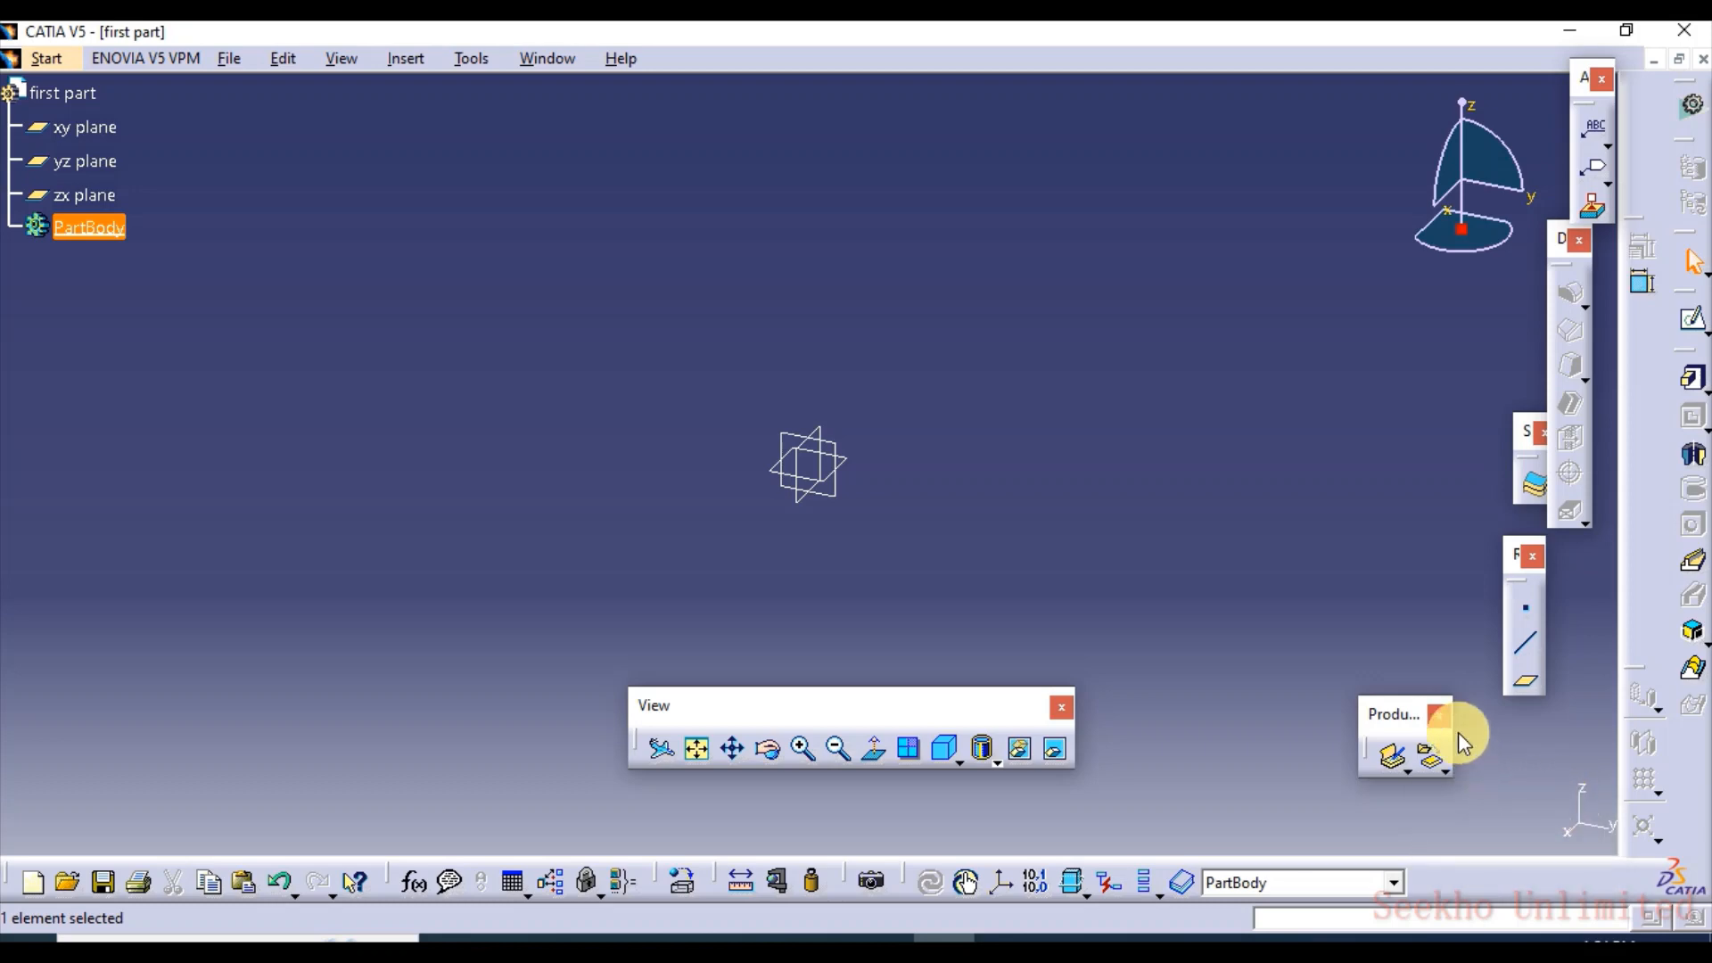
click(1437, 717)
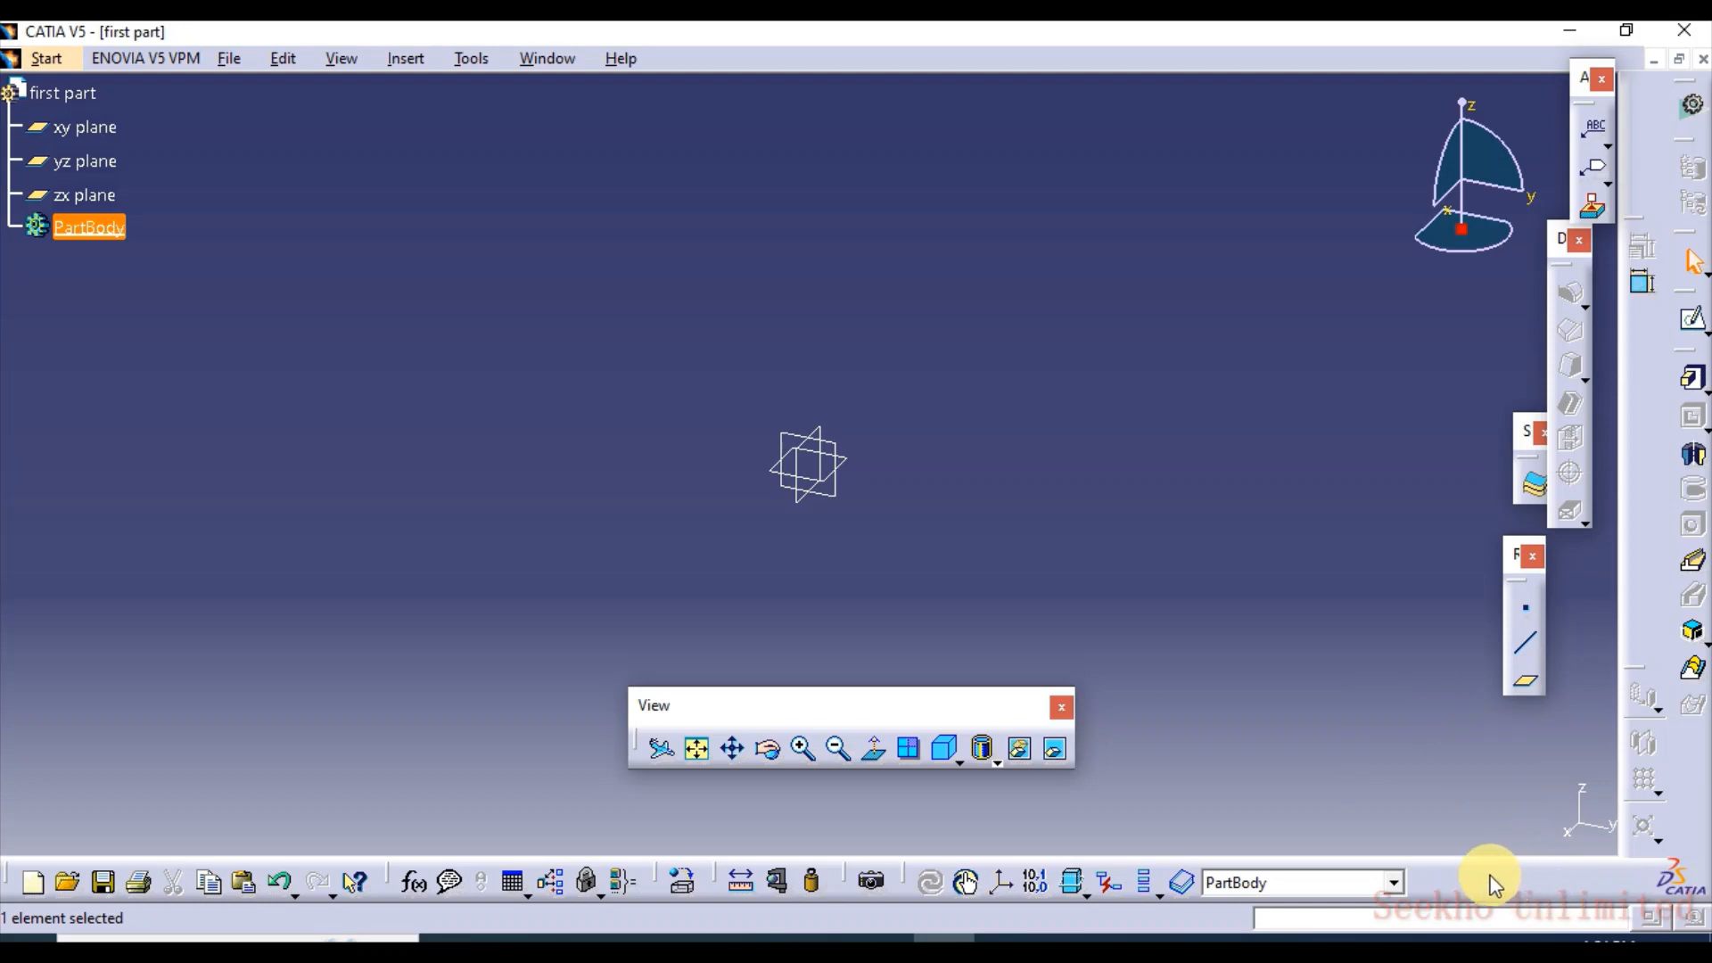
Undock the Tools toolbar with the PartBody selector and float it just below the View toolbar
drag(1406, 873, 1335, 832)
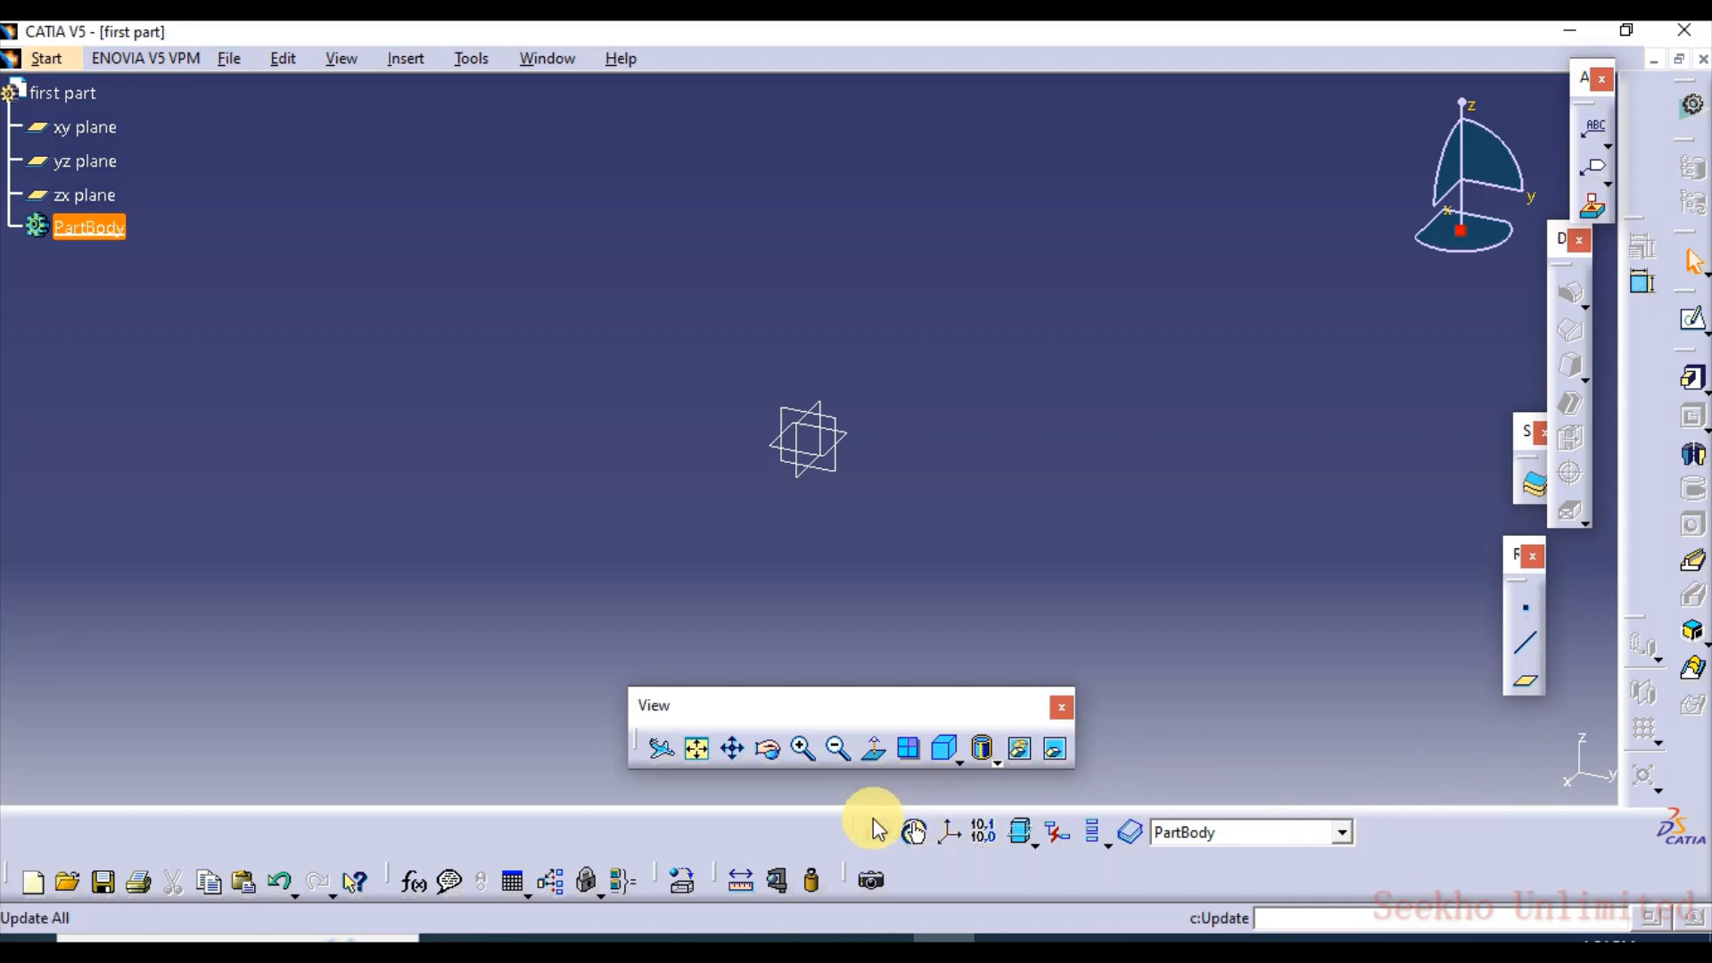
drag(859, 832, 885, 876)
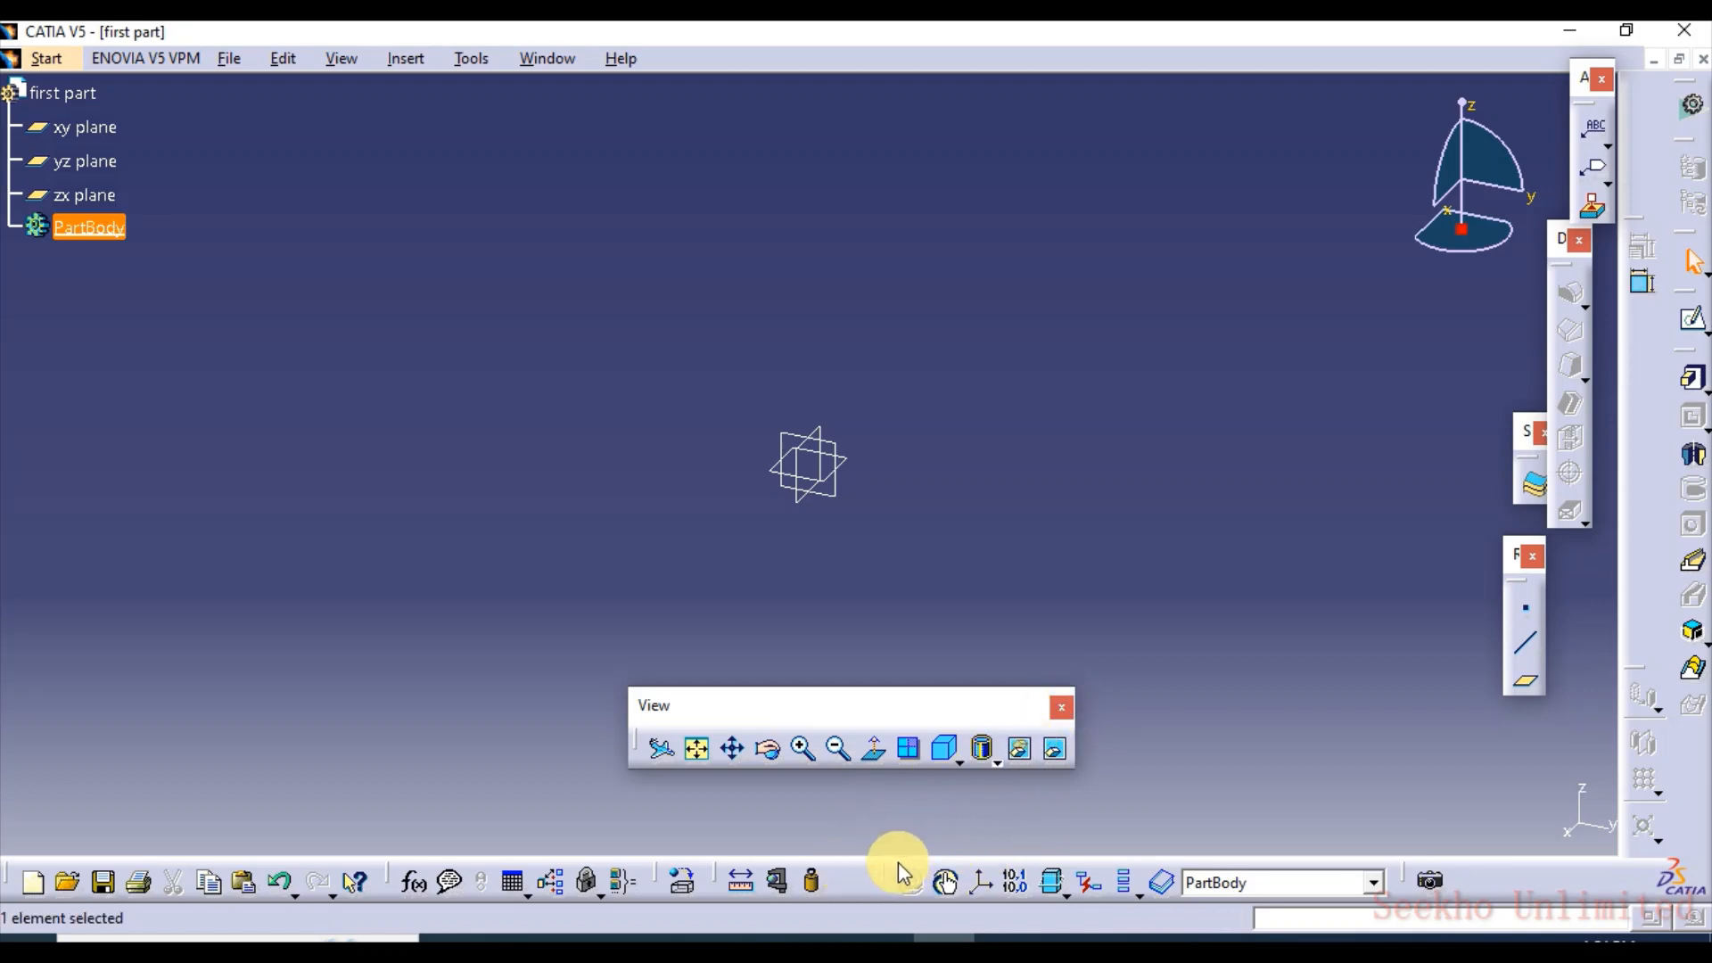
drag(891, 878, 810, 788)
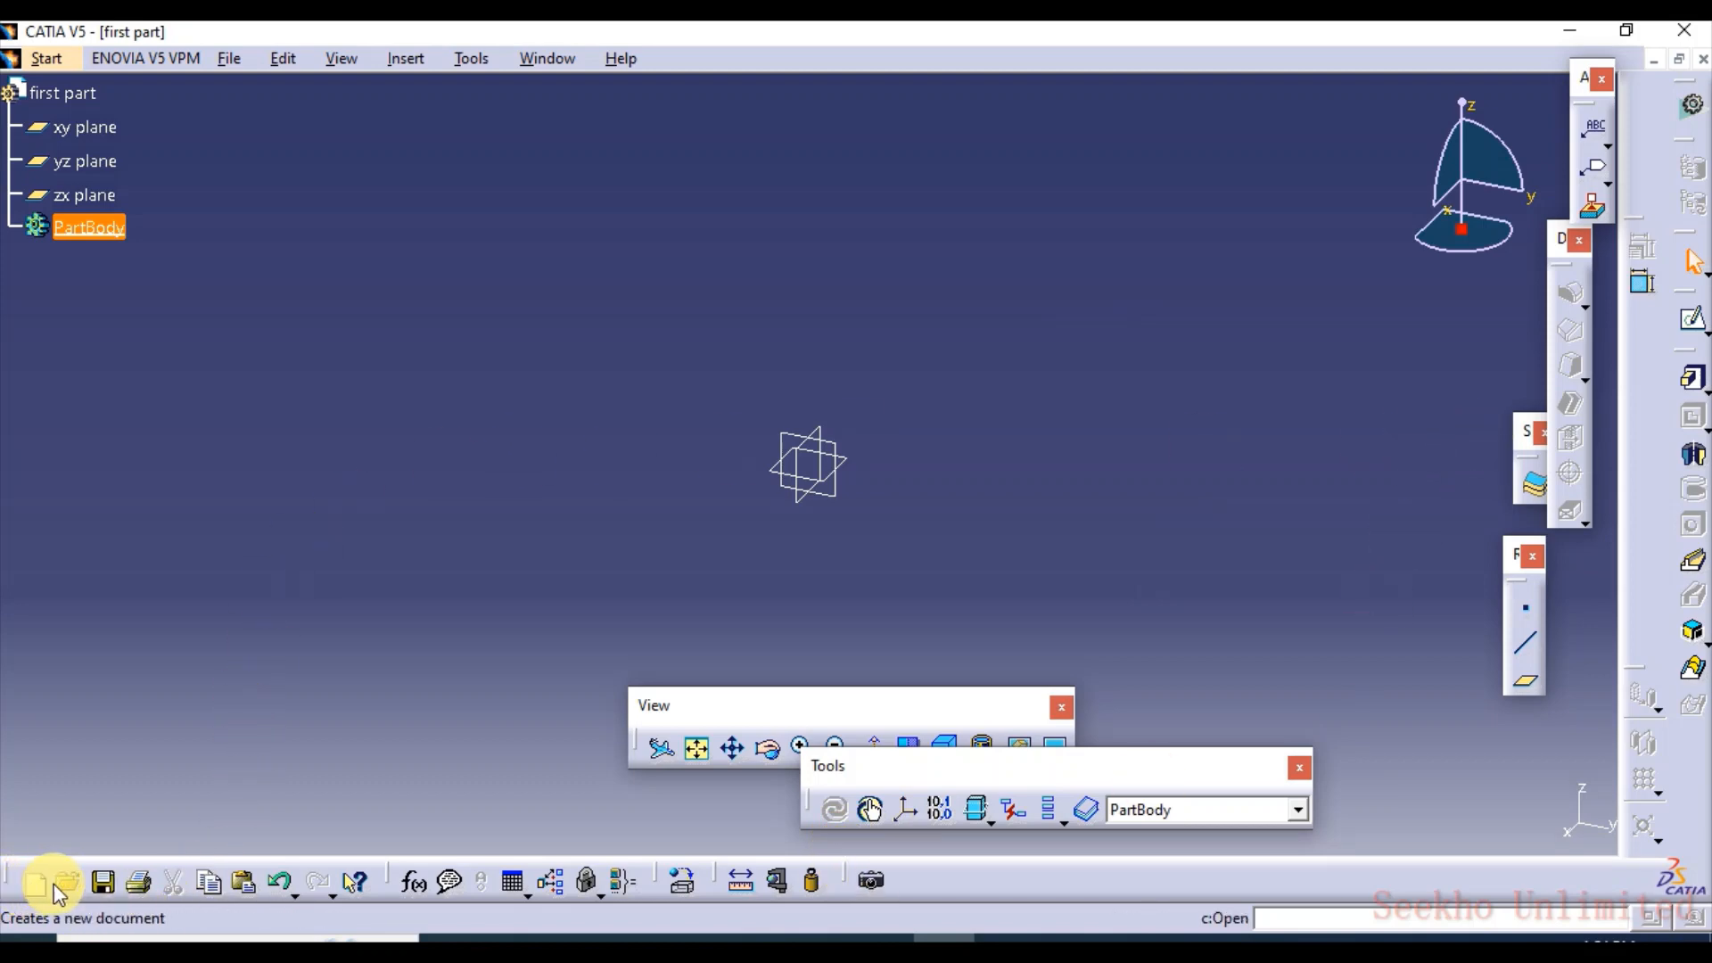
Dock the Tools and View toolbars again and float the Knowledge toolbar over the modelling area
click(235, 60)
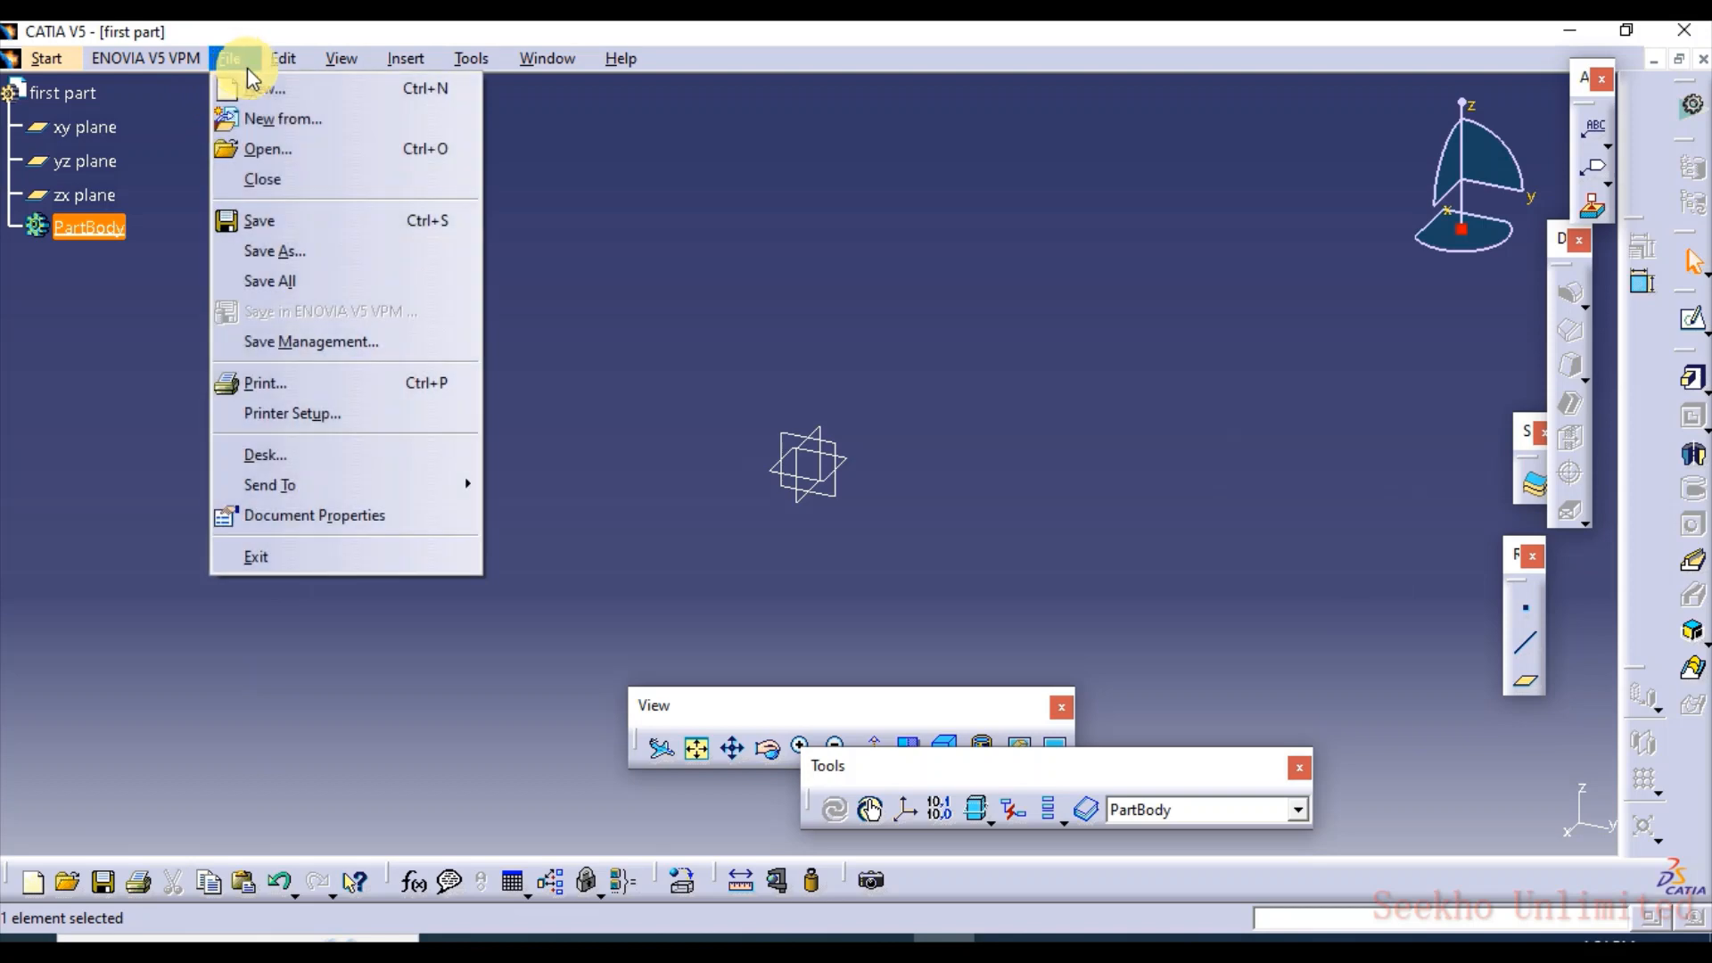
click(1163, 631)
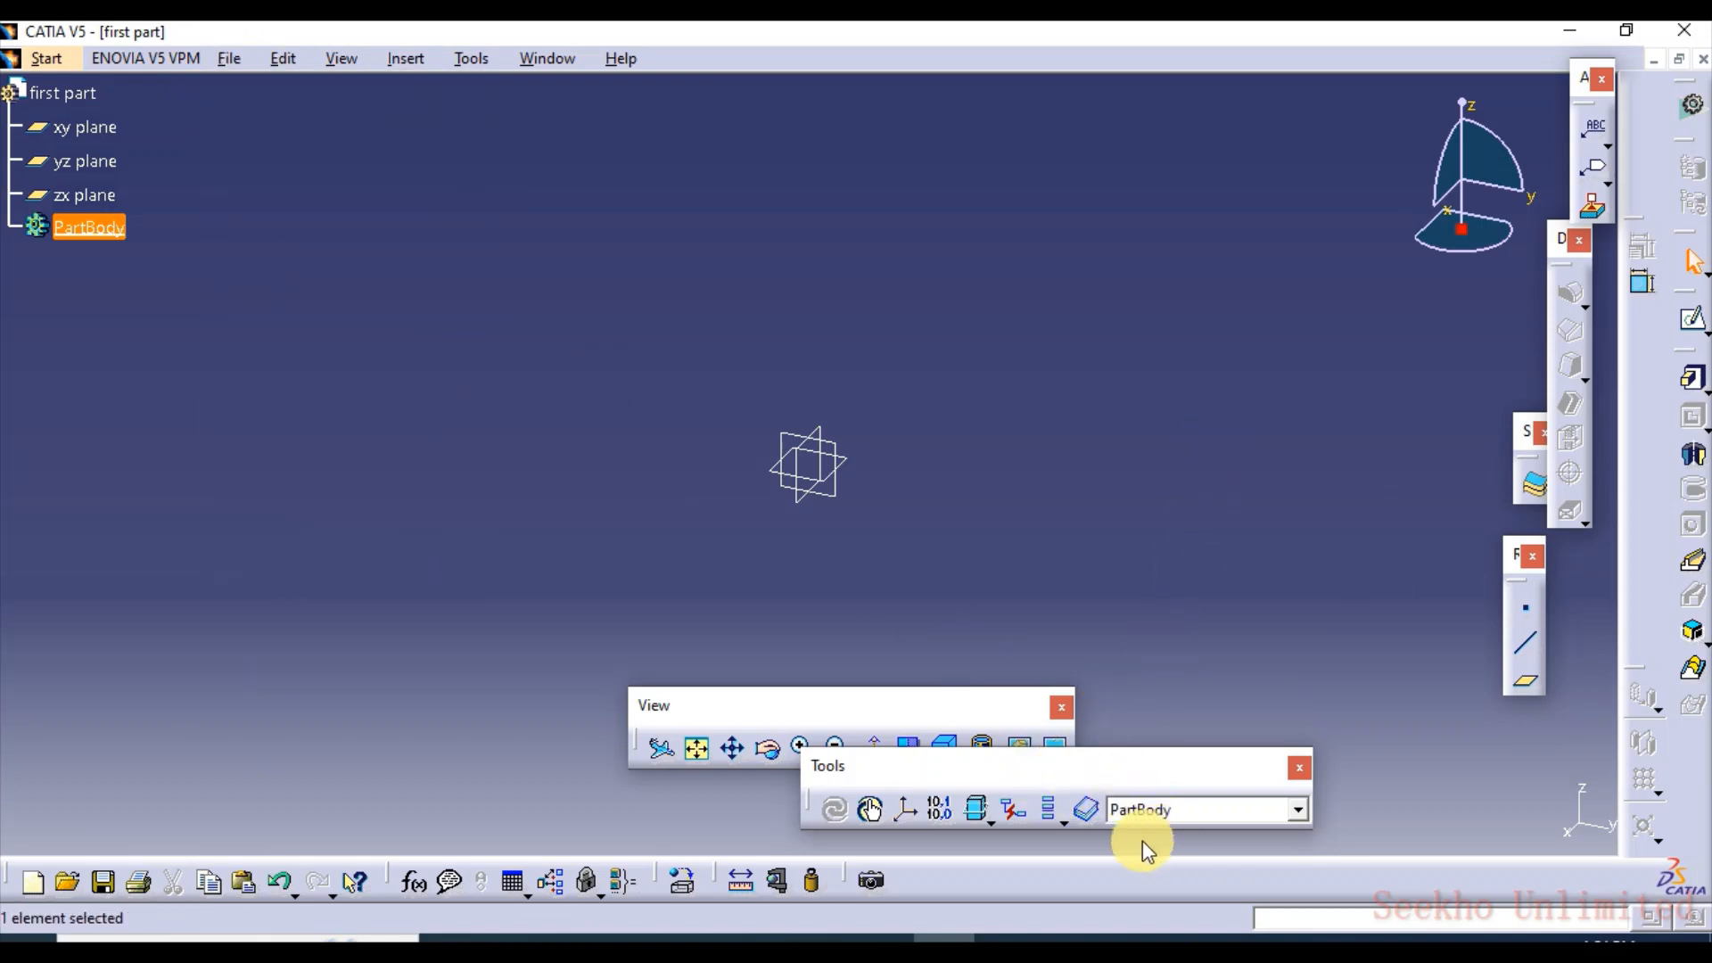
drag(1041, 767, 1143, 840)
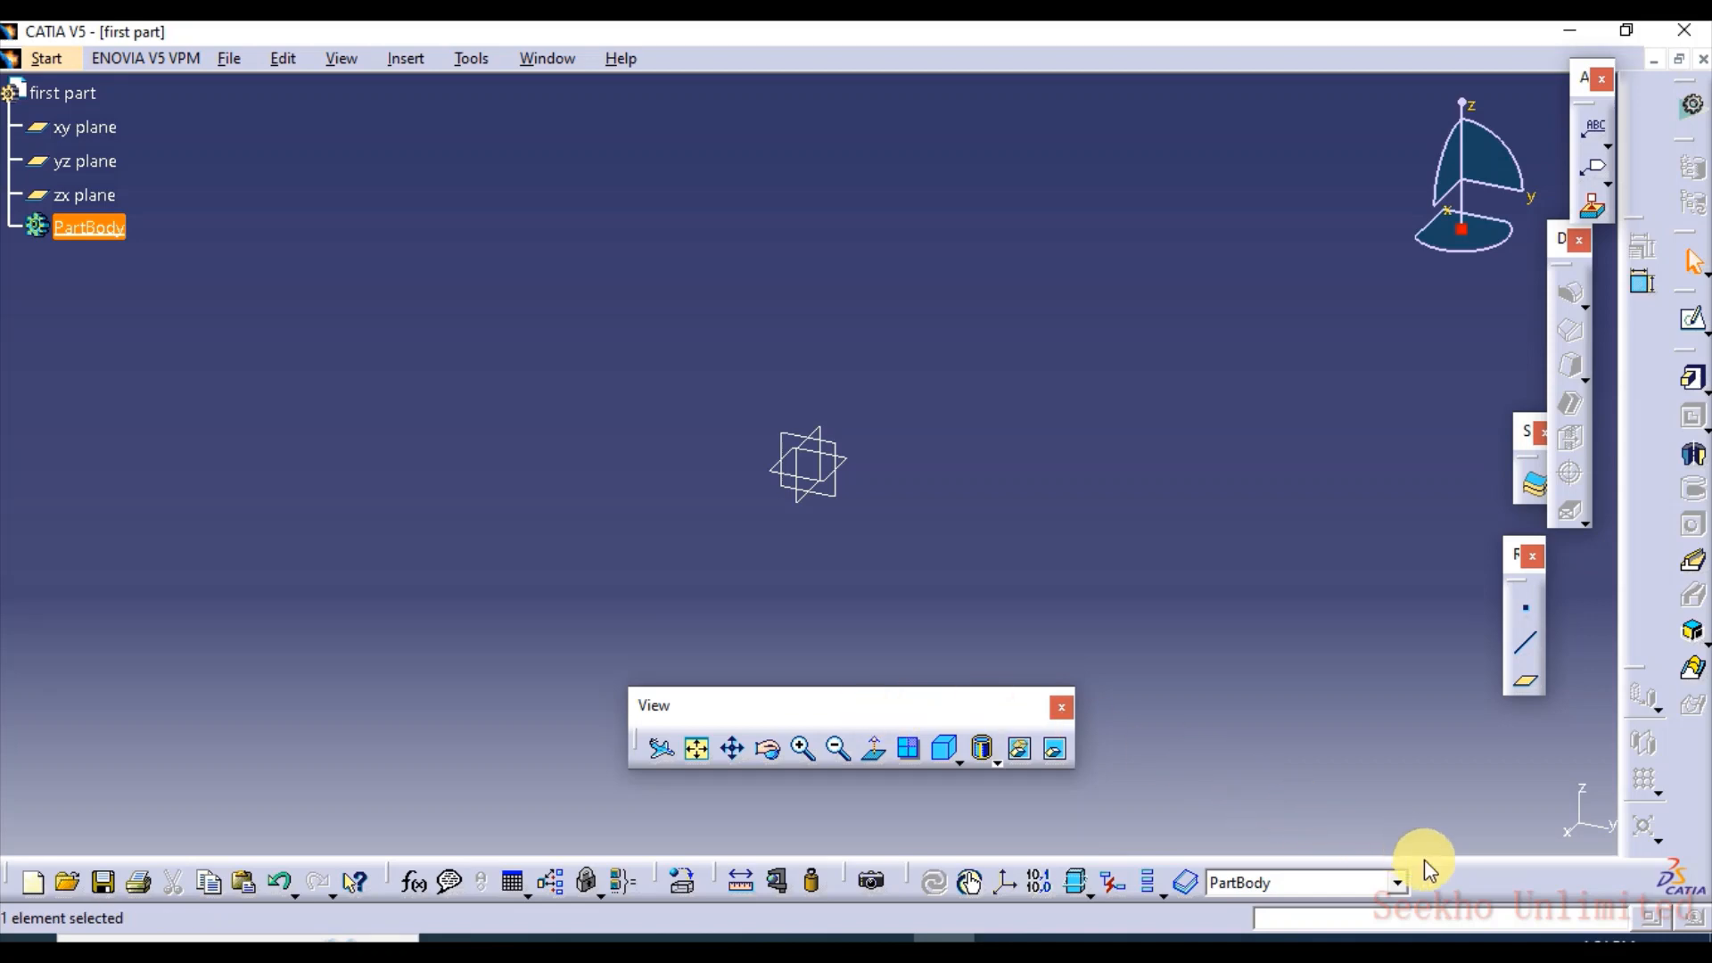
drag(1425, 859, 1371, 901)
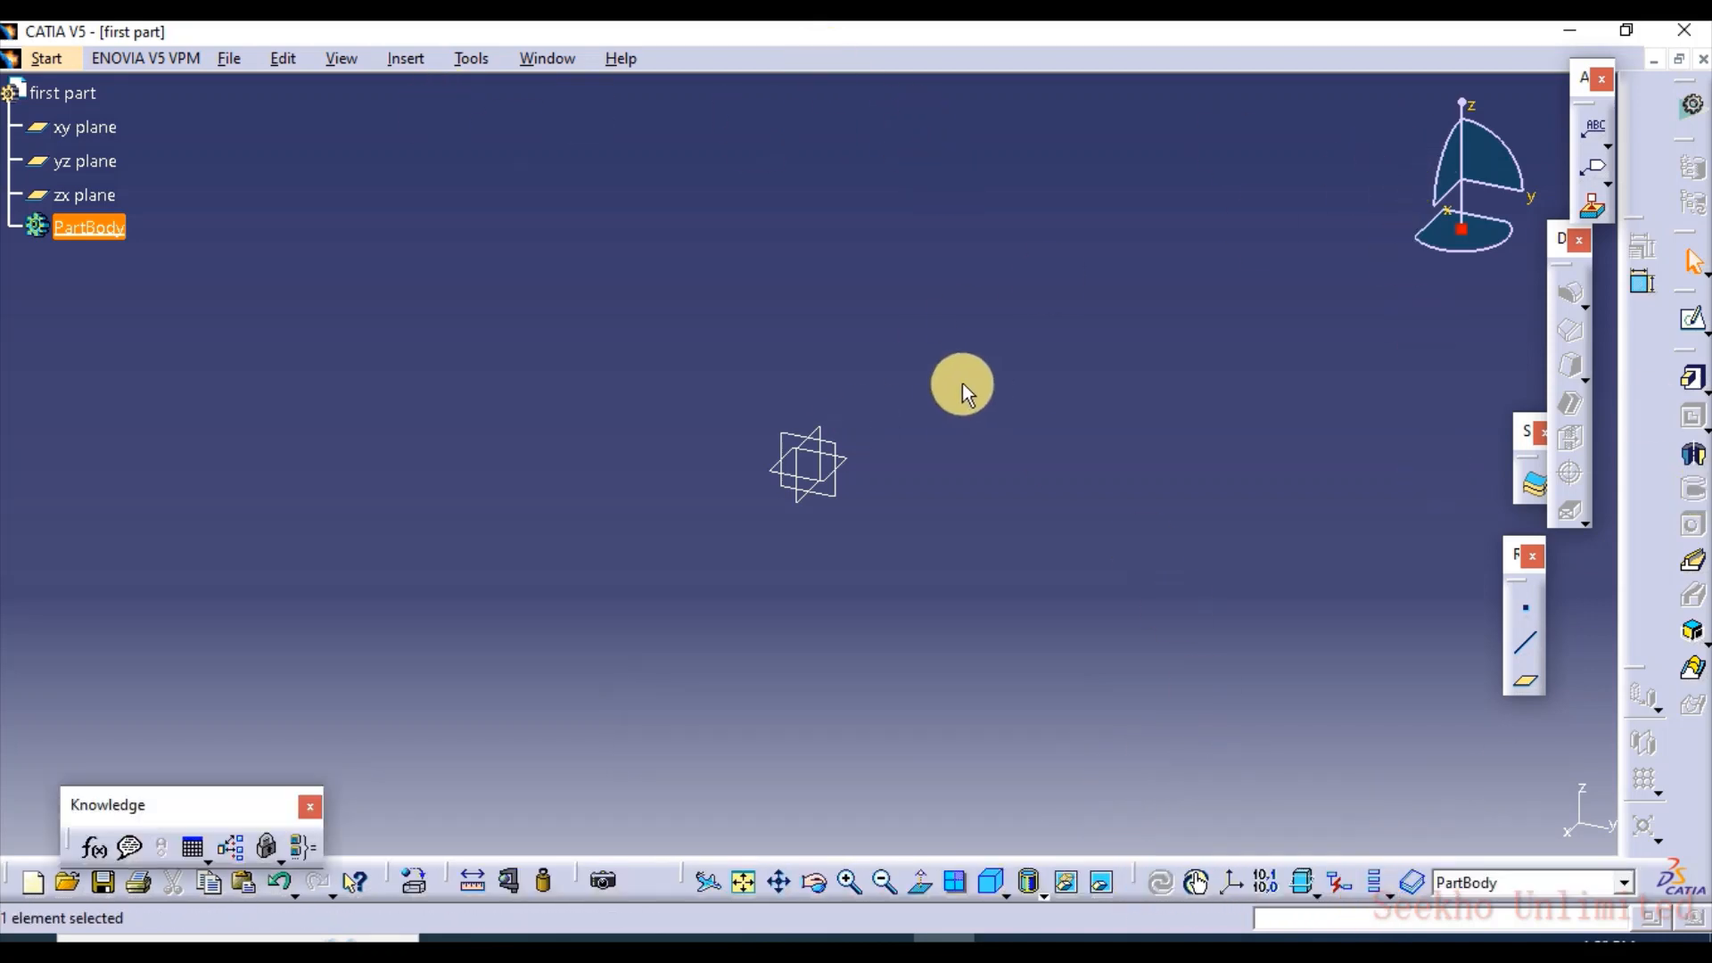
Look through the Measure Between options, including the chain and fan measuring modes, and close the dialog without measuring
click(480, 885)
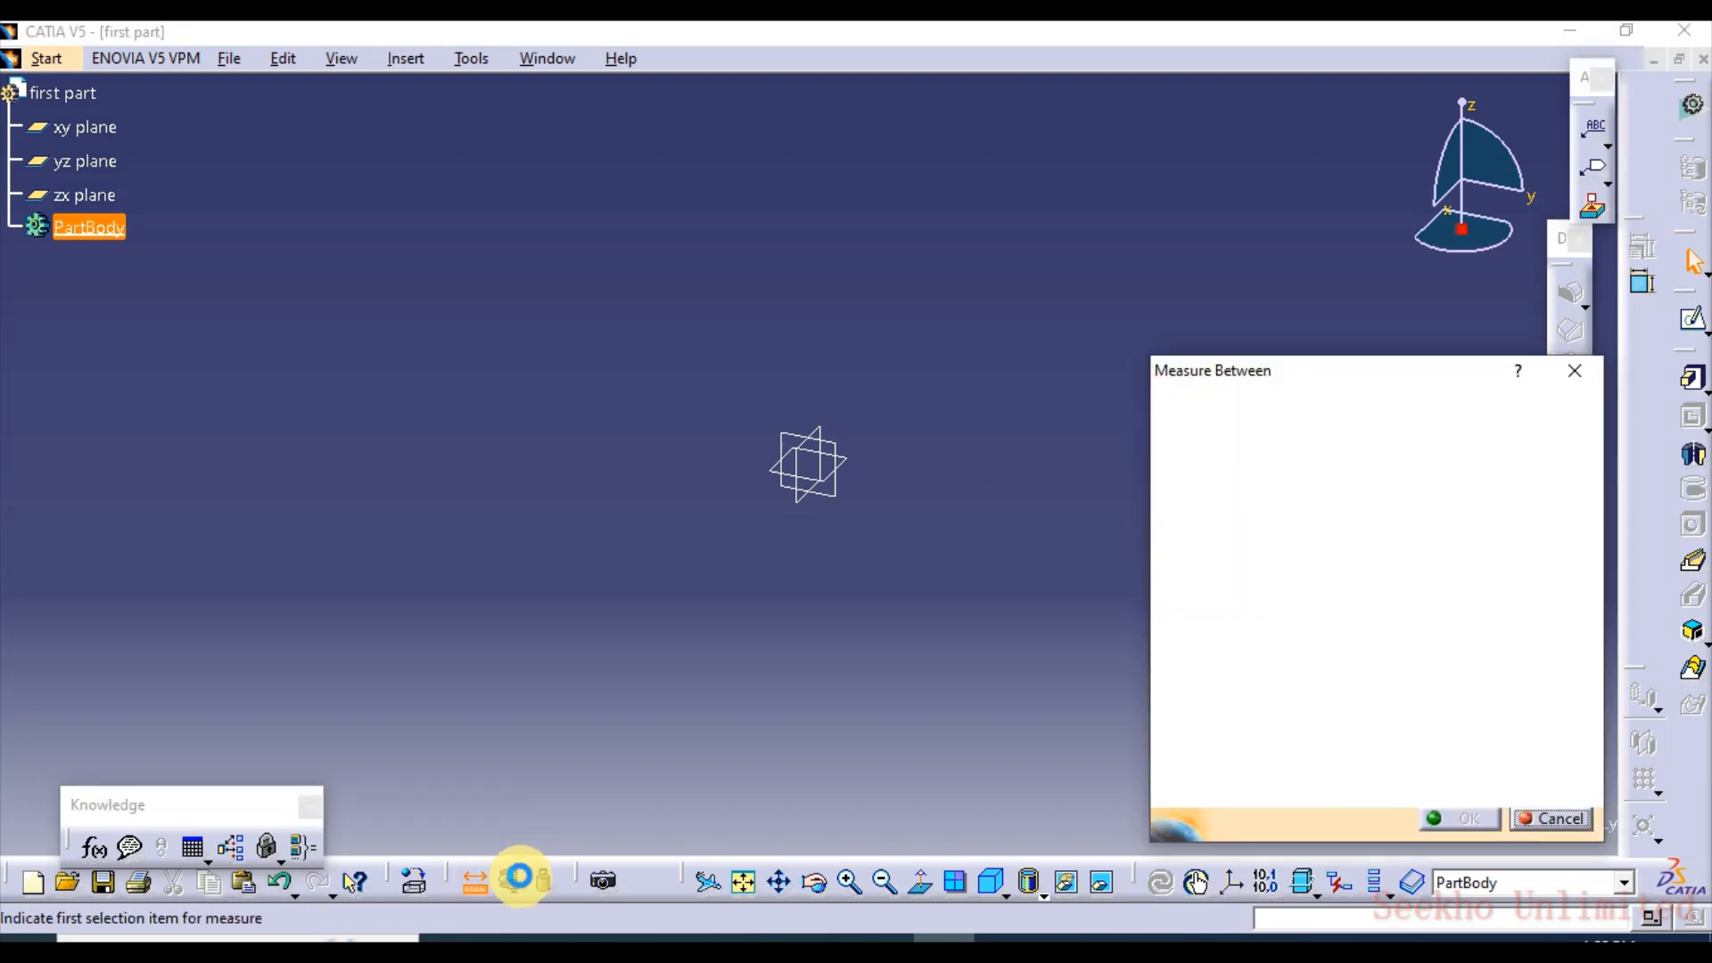
click(1252, 442)
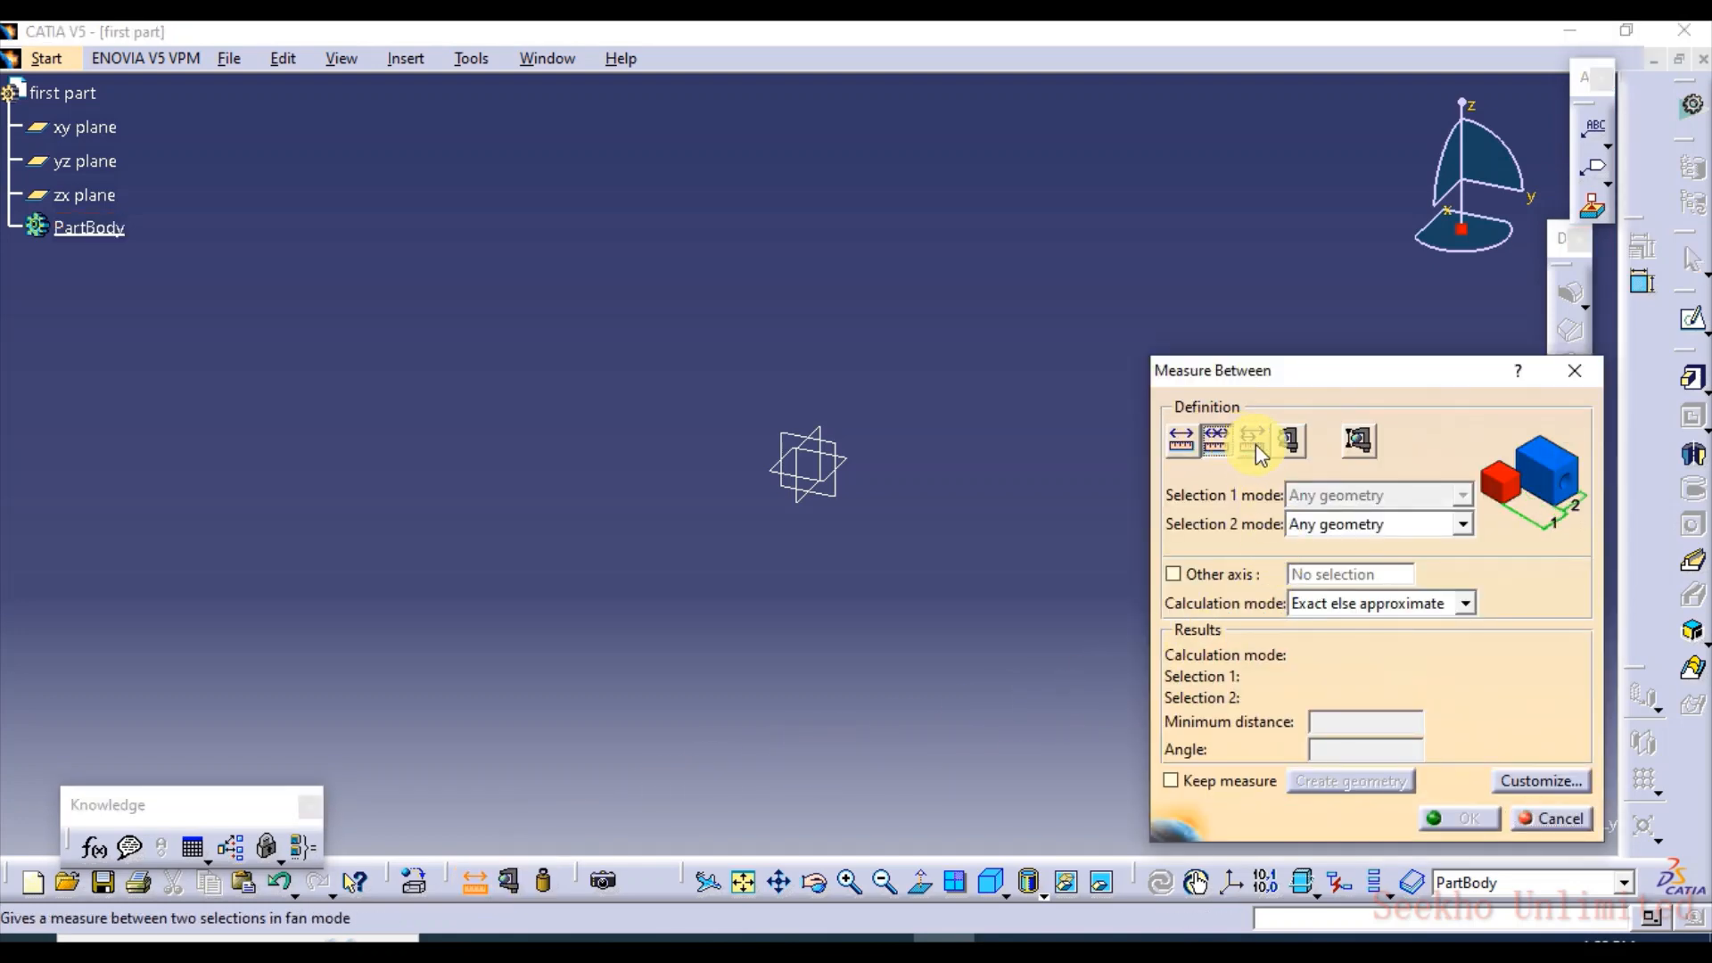
click(1573, 370)
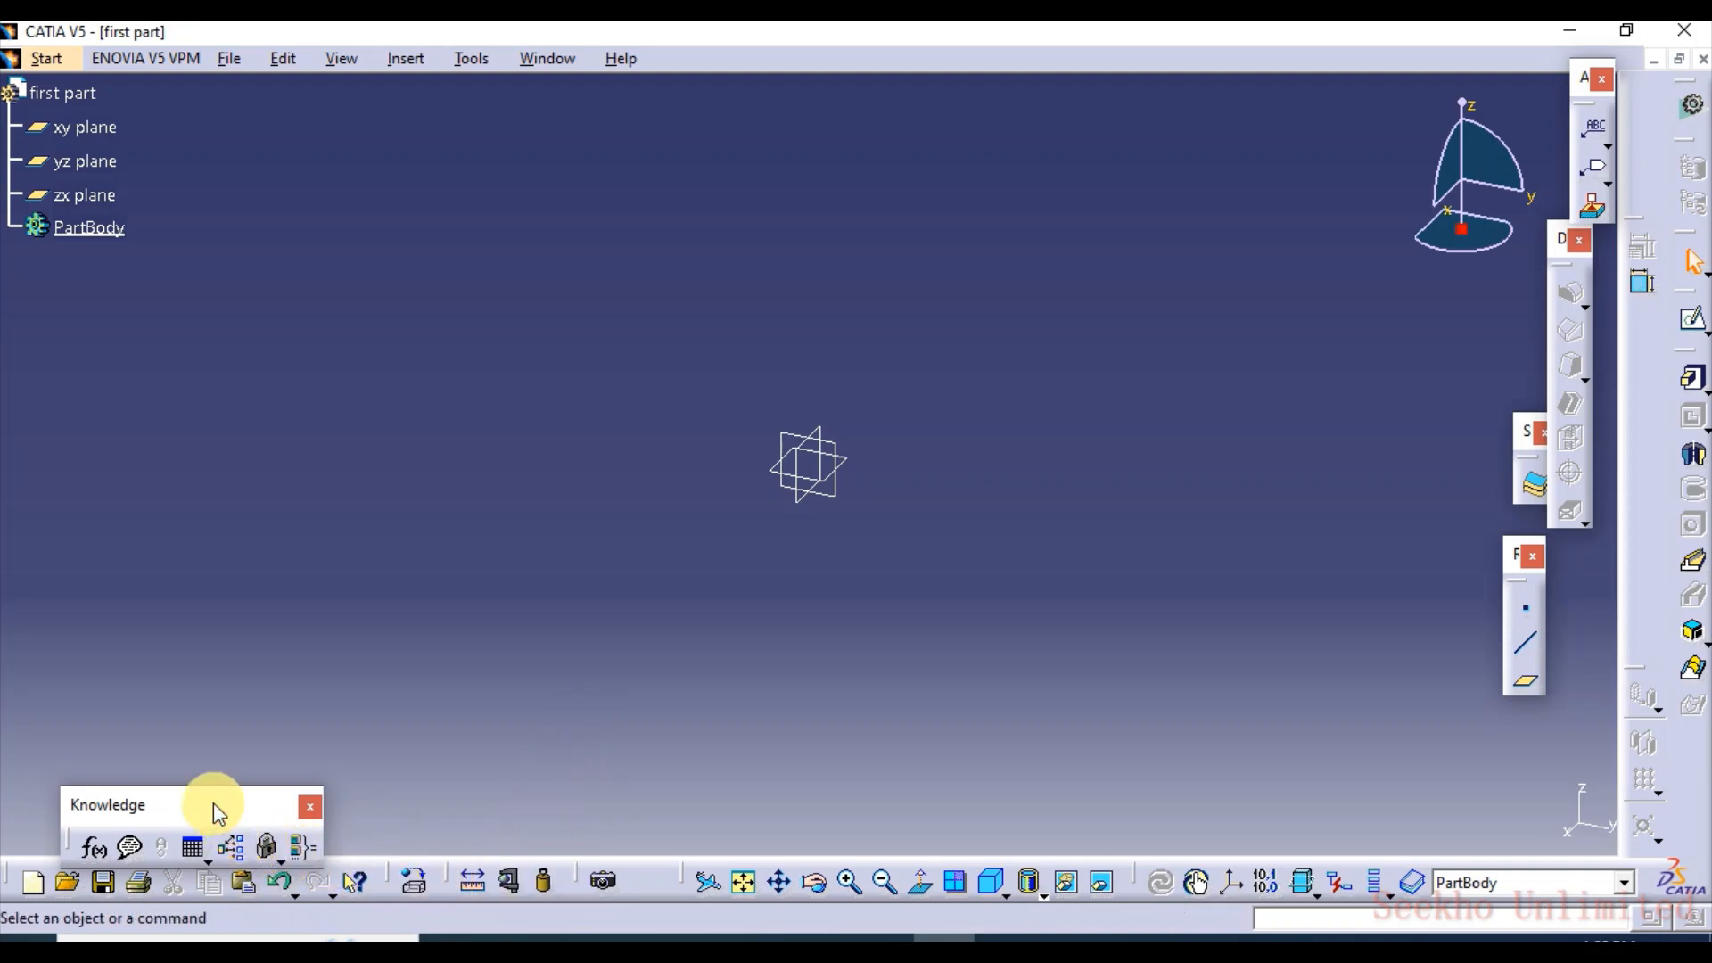
Reposition the floating Knowledge toolbar and move the dress-up features toolbar clear of the surface-based features toolbar
drag(214, 803, 279, 806)
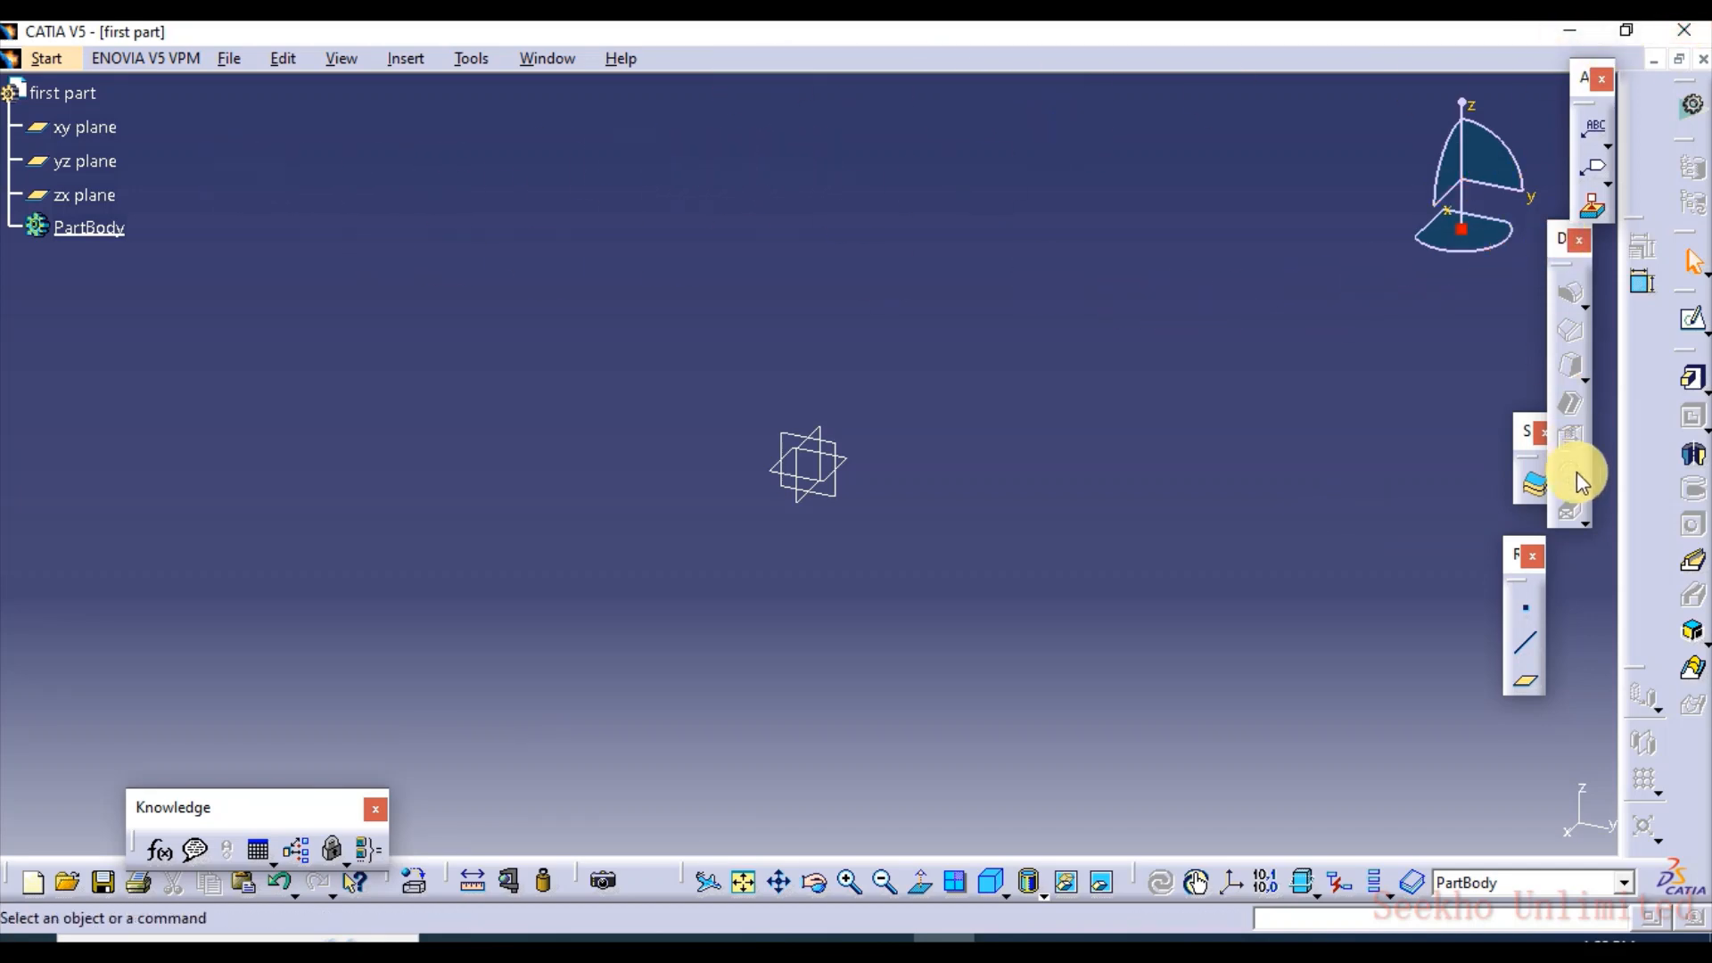
drag(1577, 473, 1583, 507)
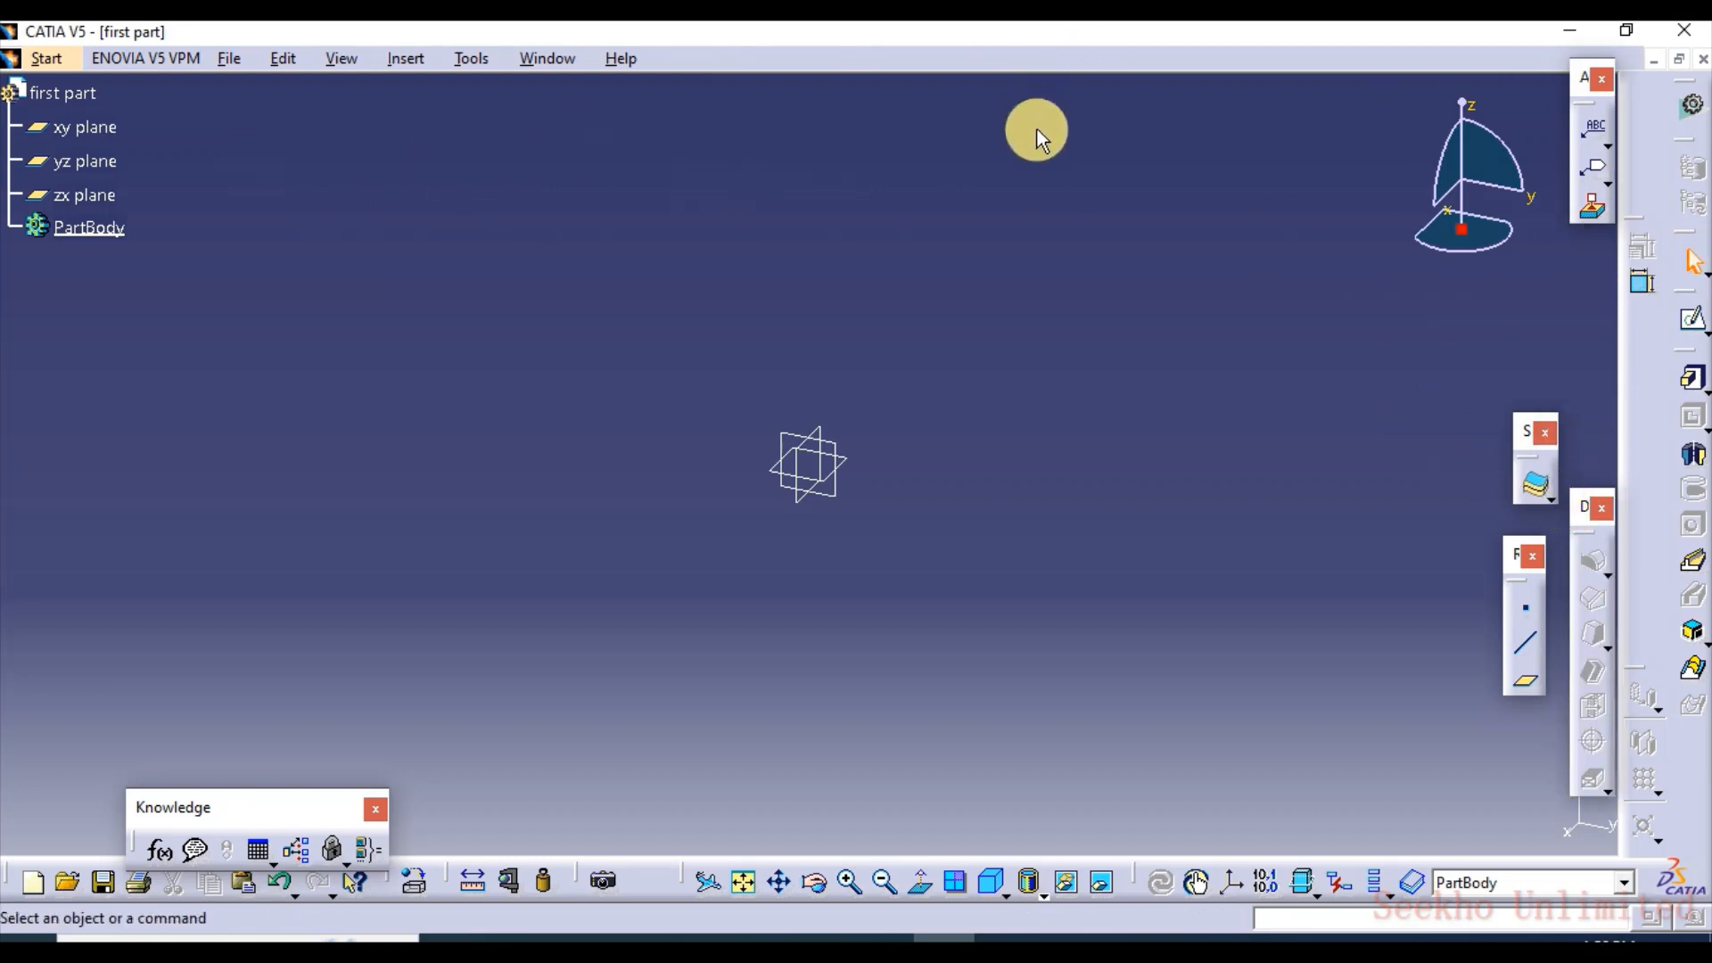
Highlight the three reference planes in turn and open a new sketch on the xy plane
click(92, 134)
click(87, 167)
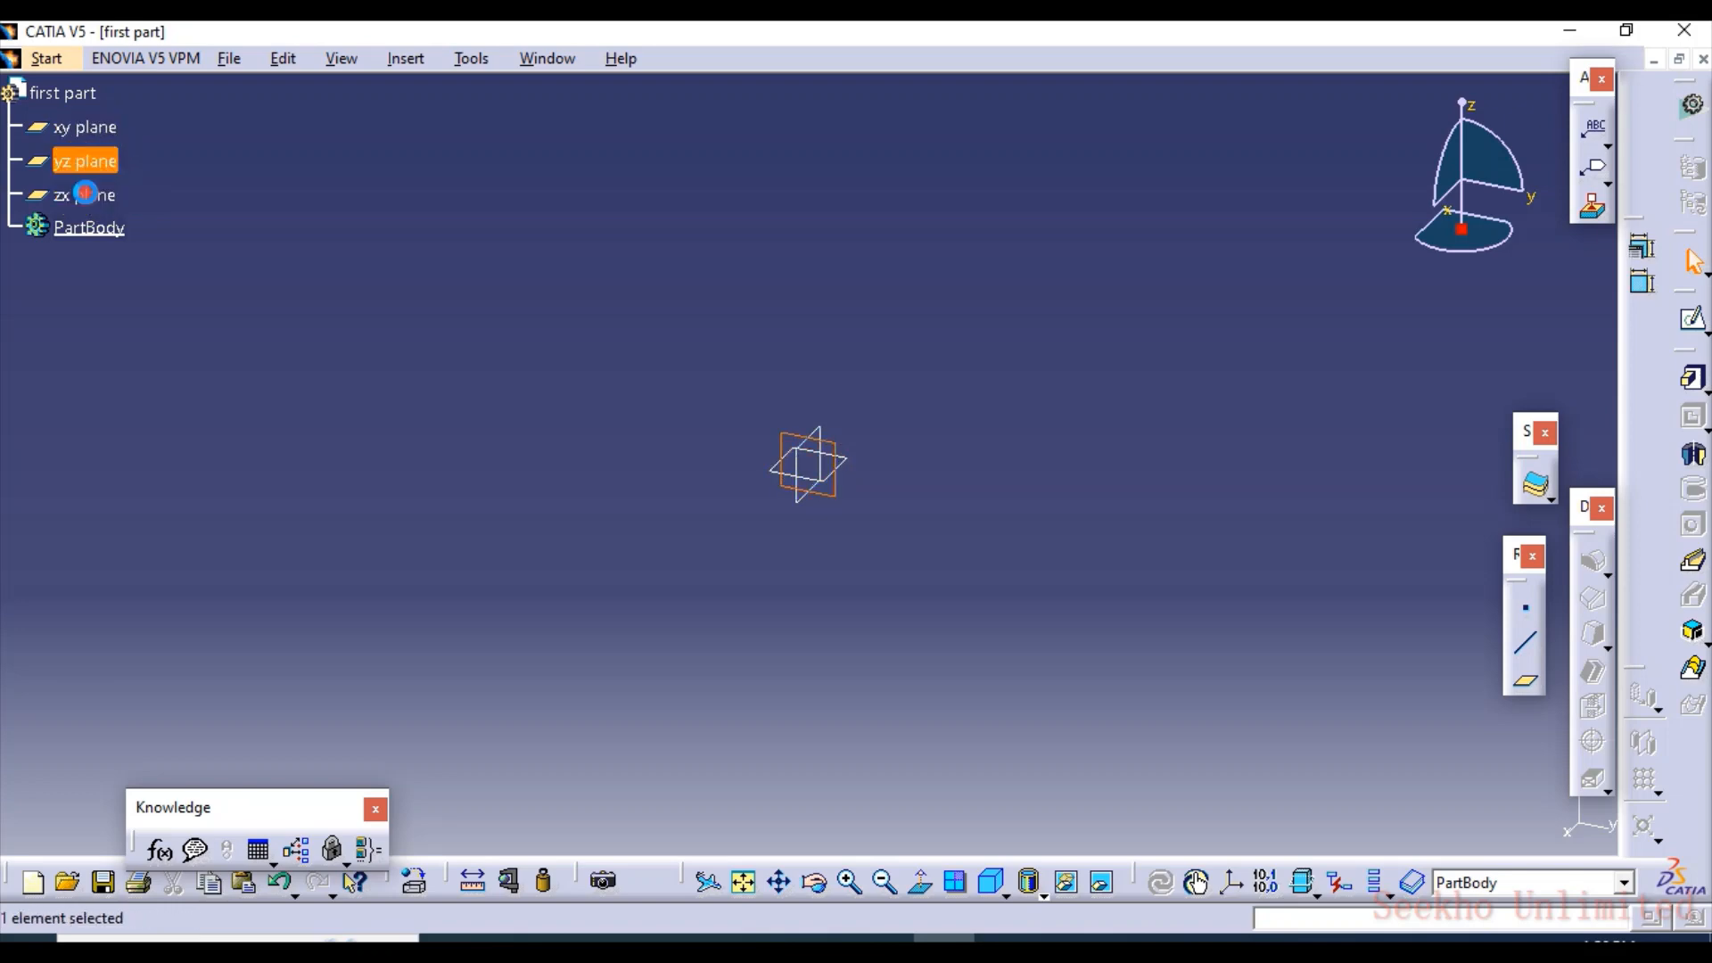
click(86, 194)
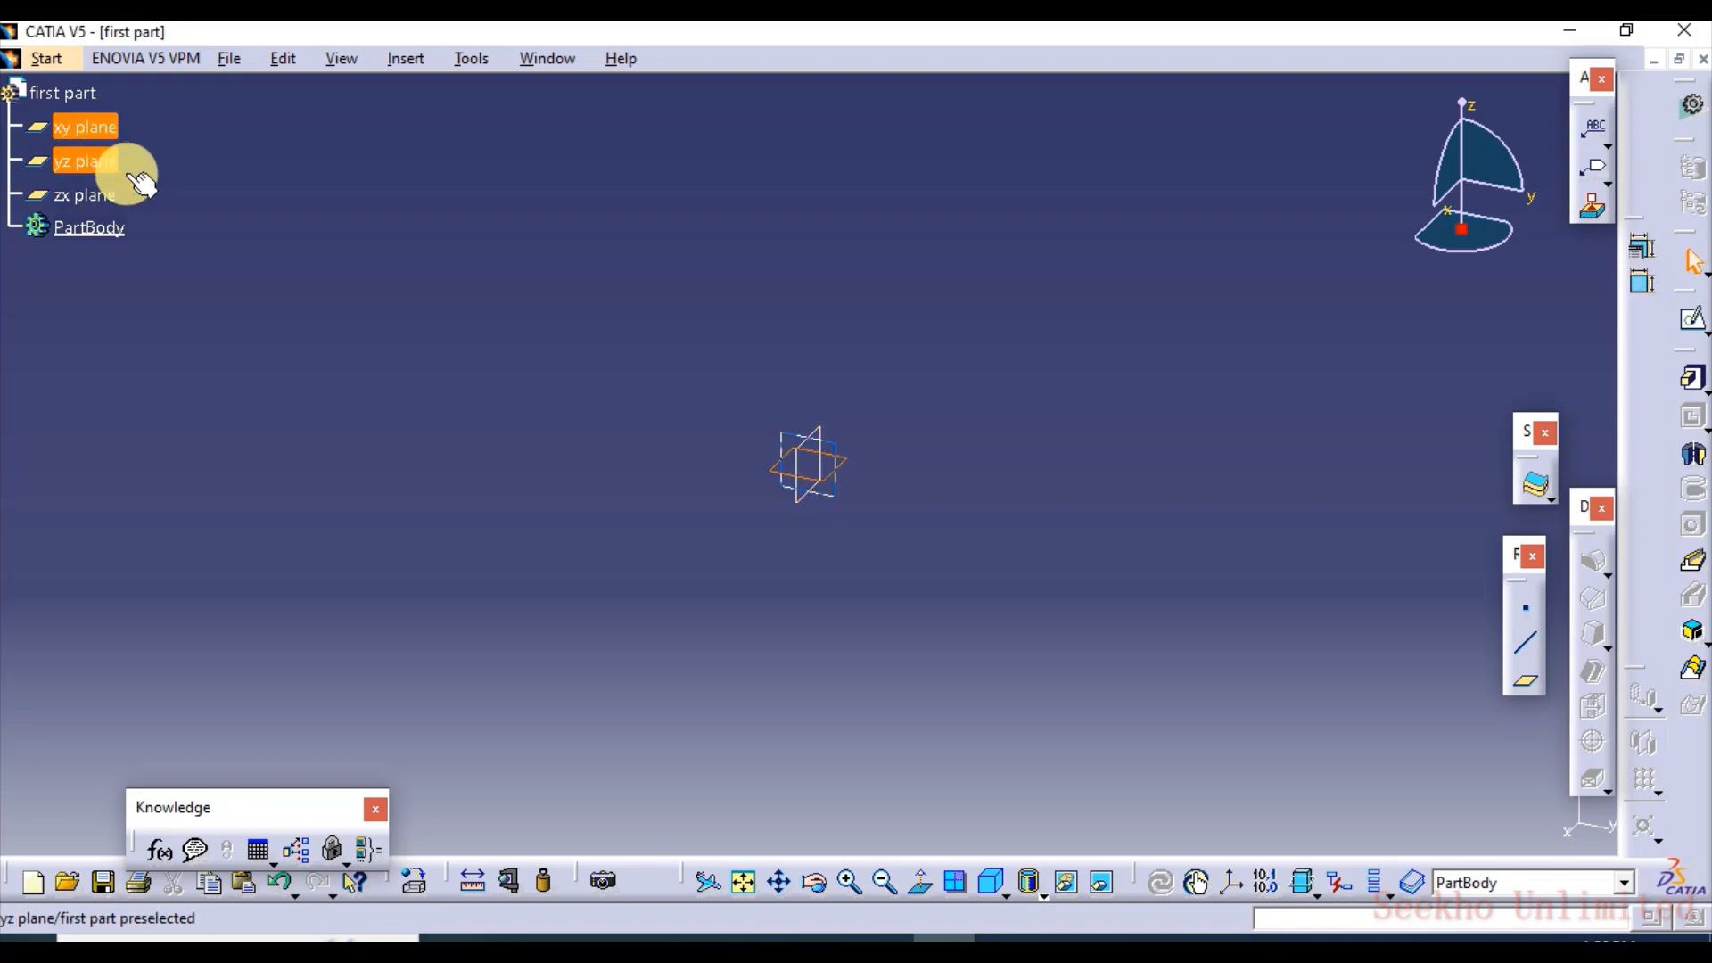
click(98, 132)
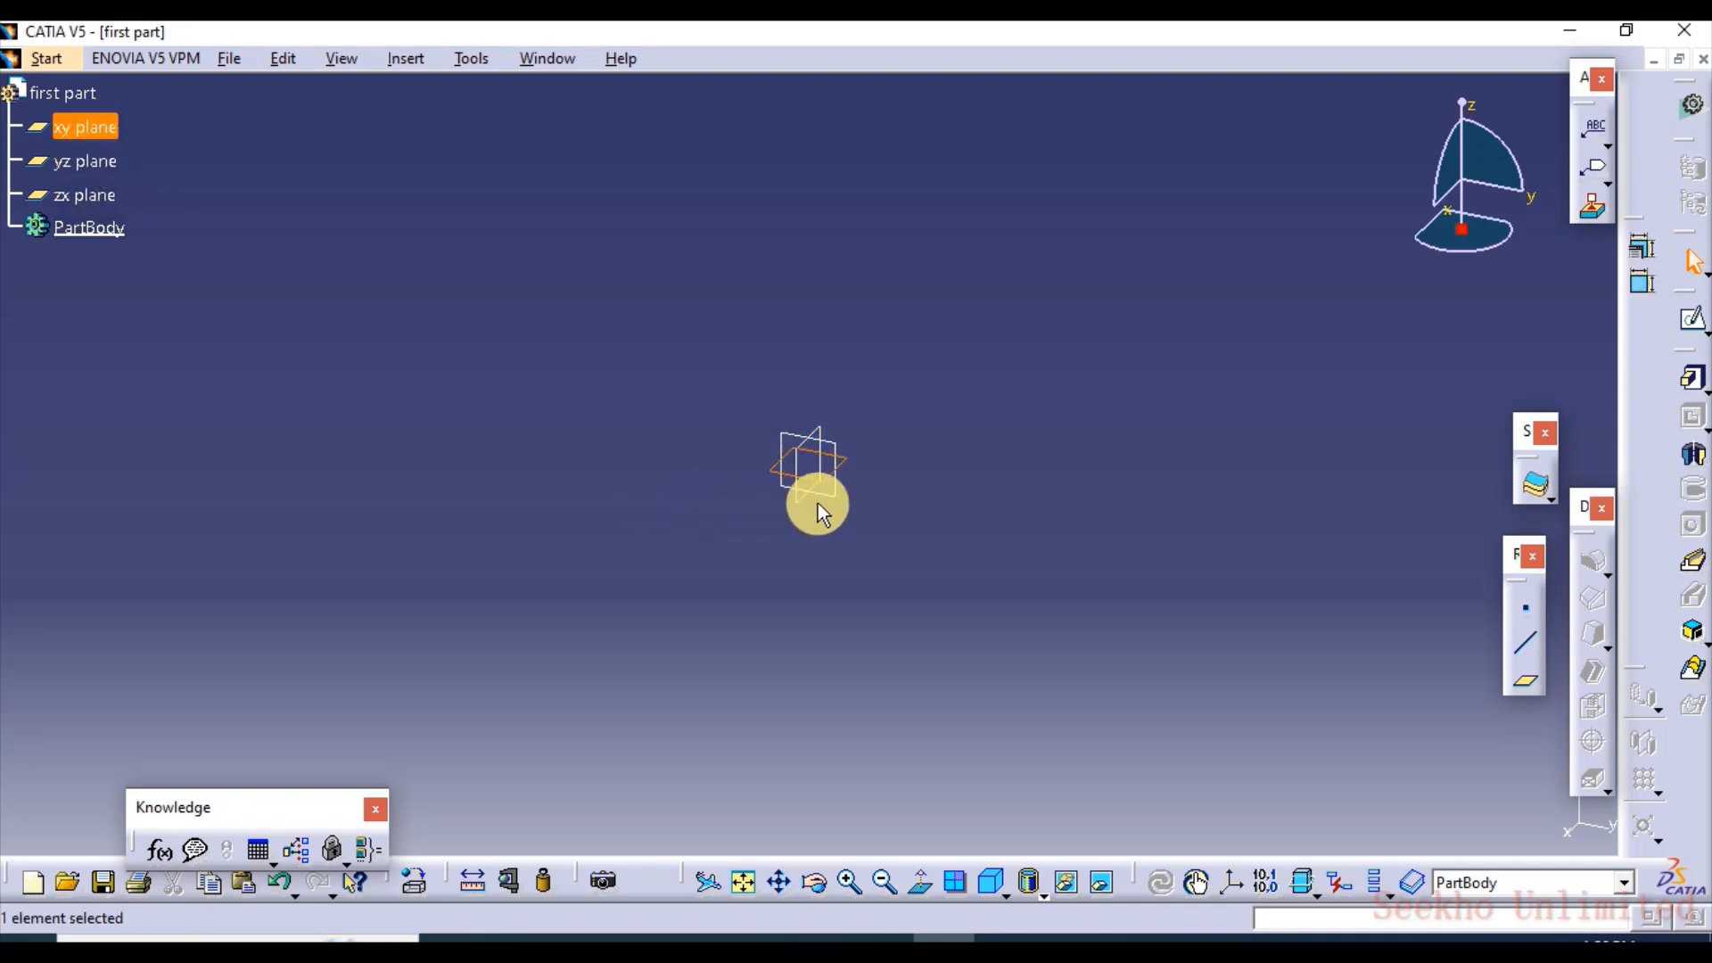
click(1694, 335)
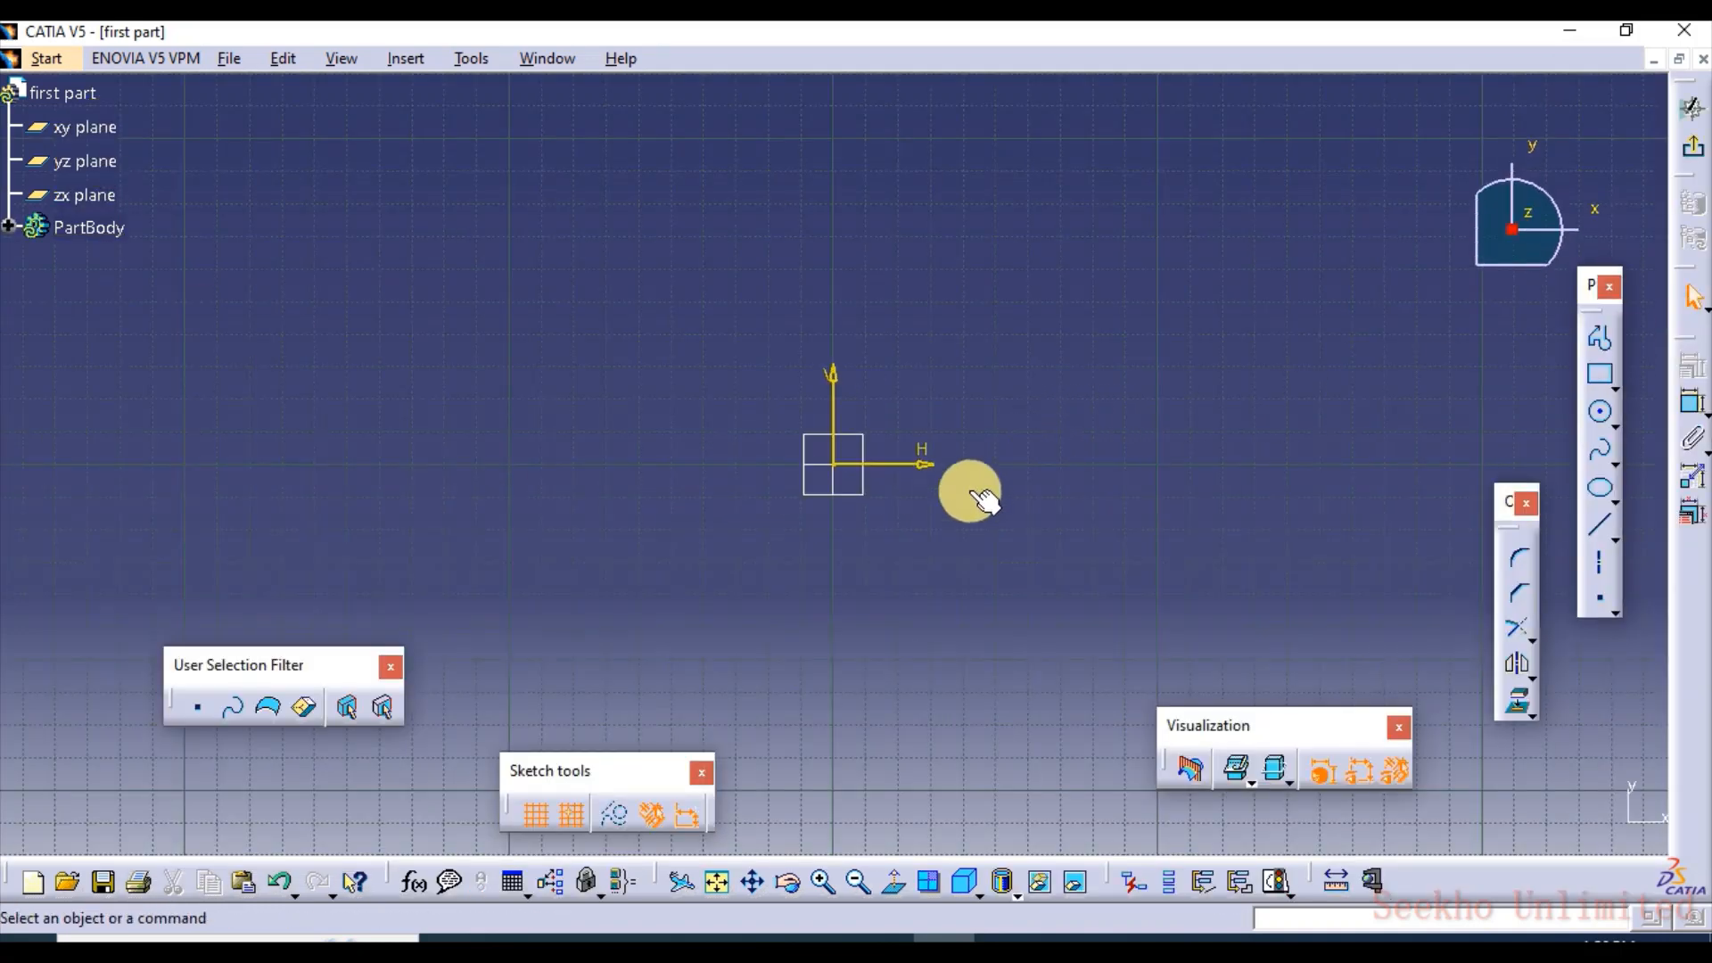
Sketch a freehand two-point rectangle enclosing the sketch origin
middle_drag(906, 531, 910, 653)
middle_drag(936, 582, 933, 571)
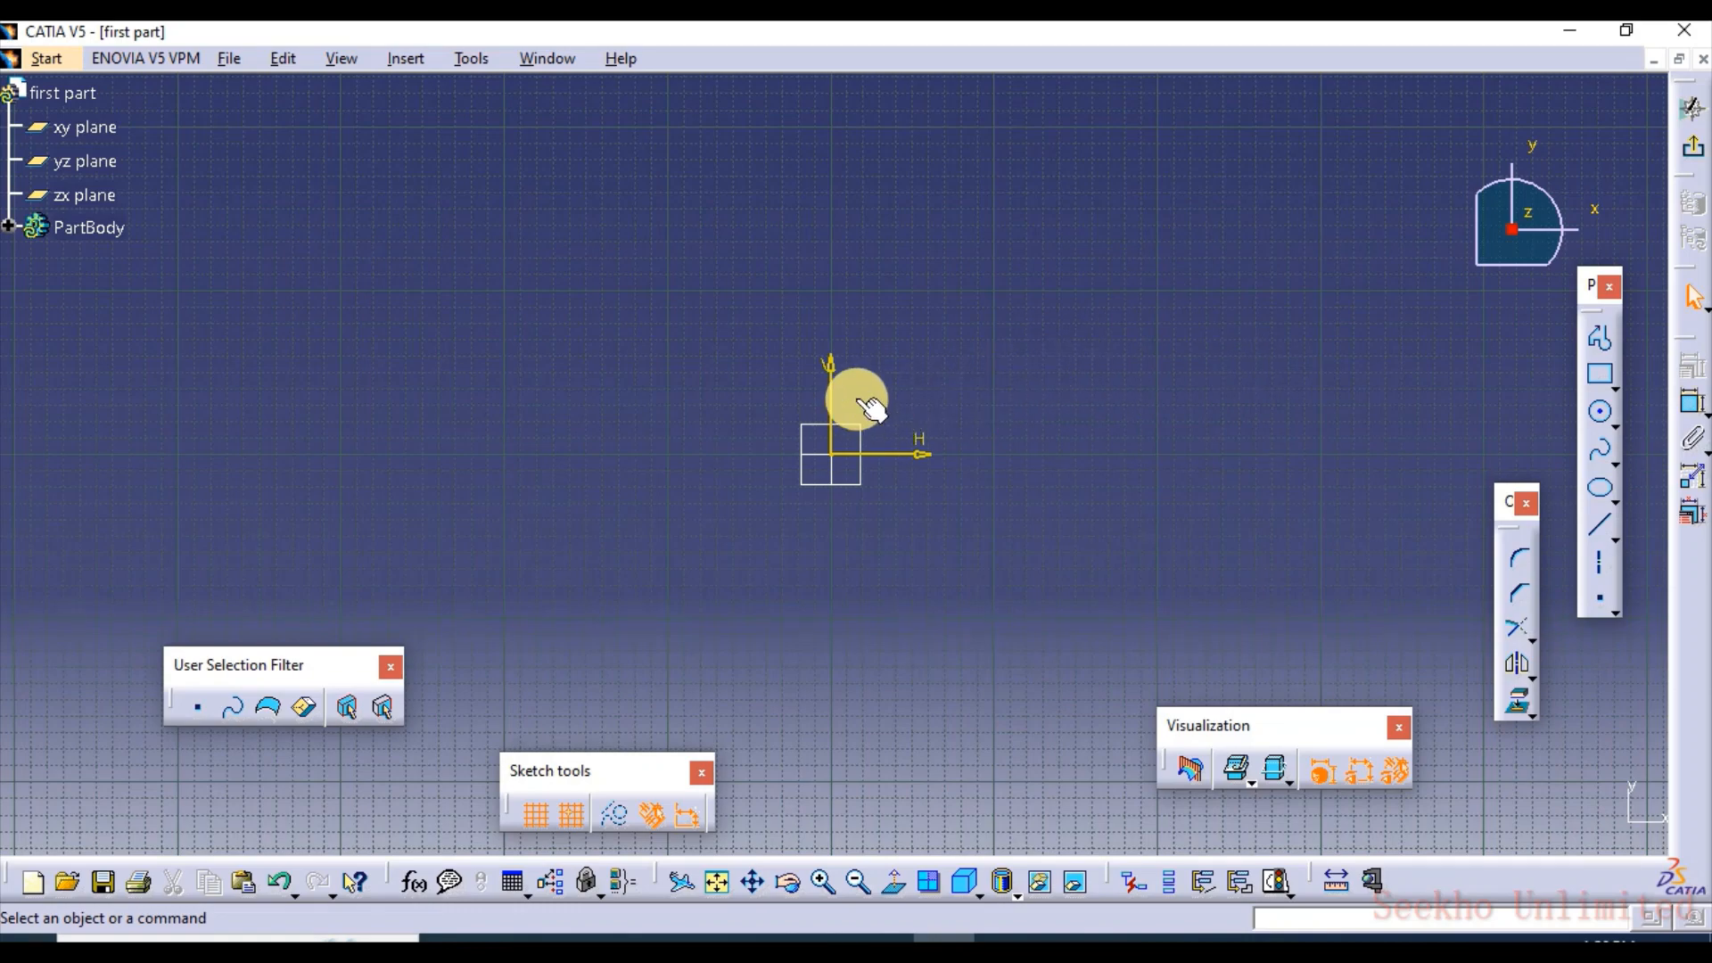
mouse_move(860, 398)
middle_down()
mouse_move(890, 324)
mouse_move(895, 382)
middle_up()
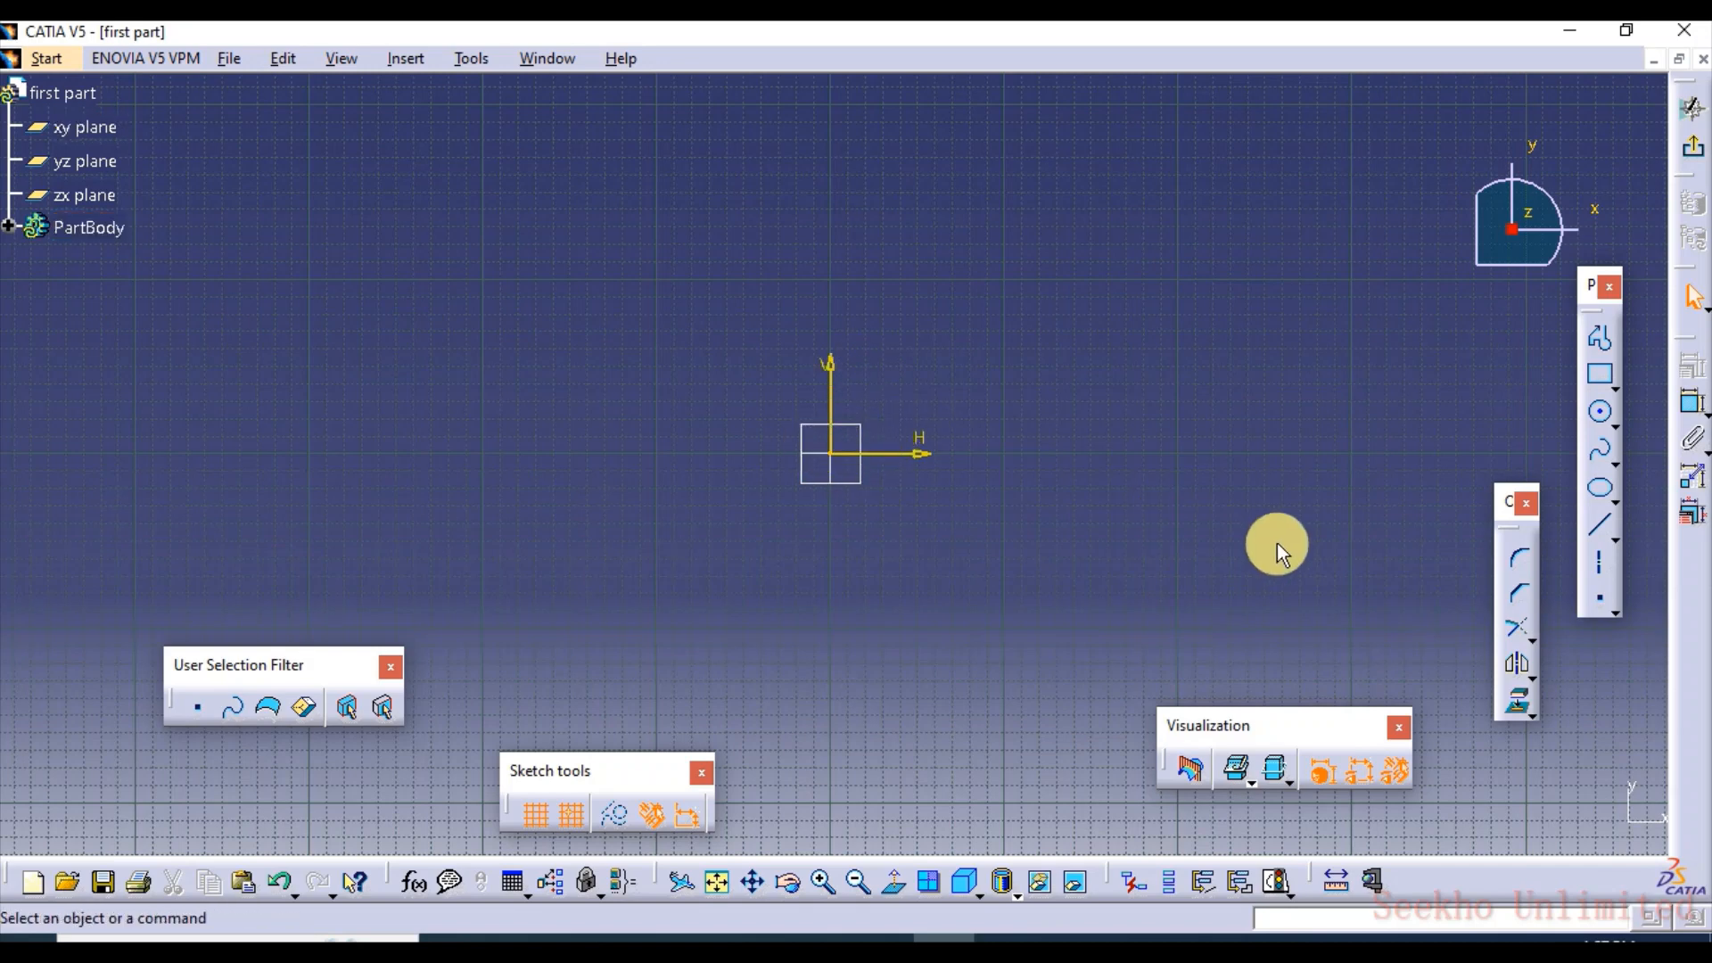
click(1600, 375)
click(744, 385)
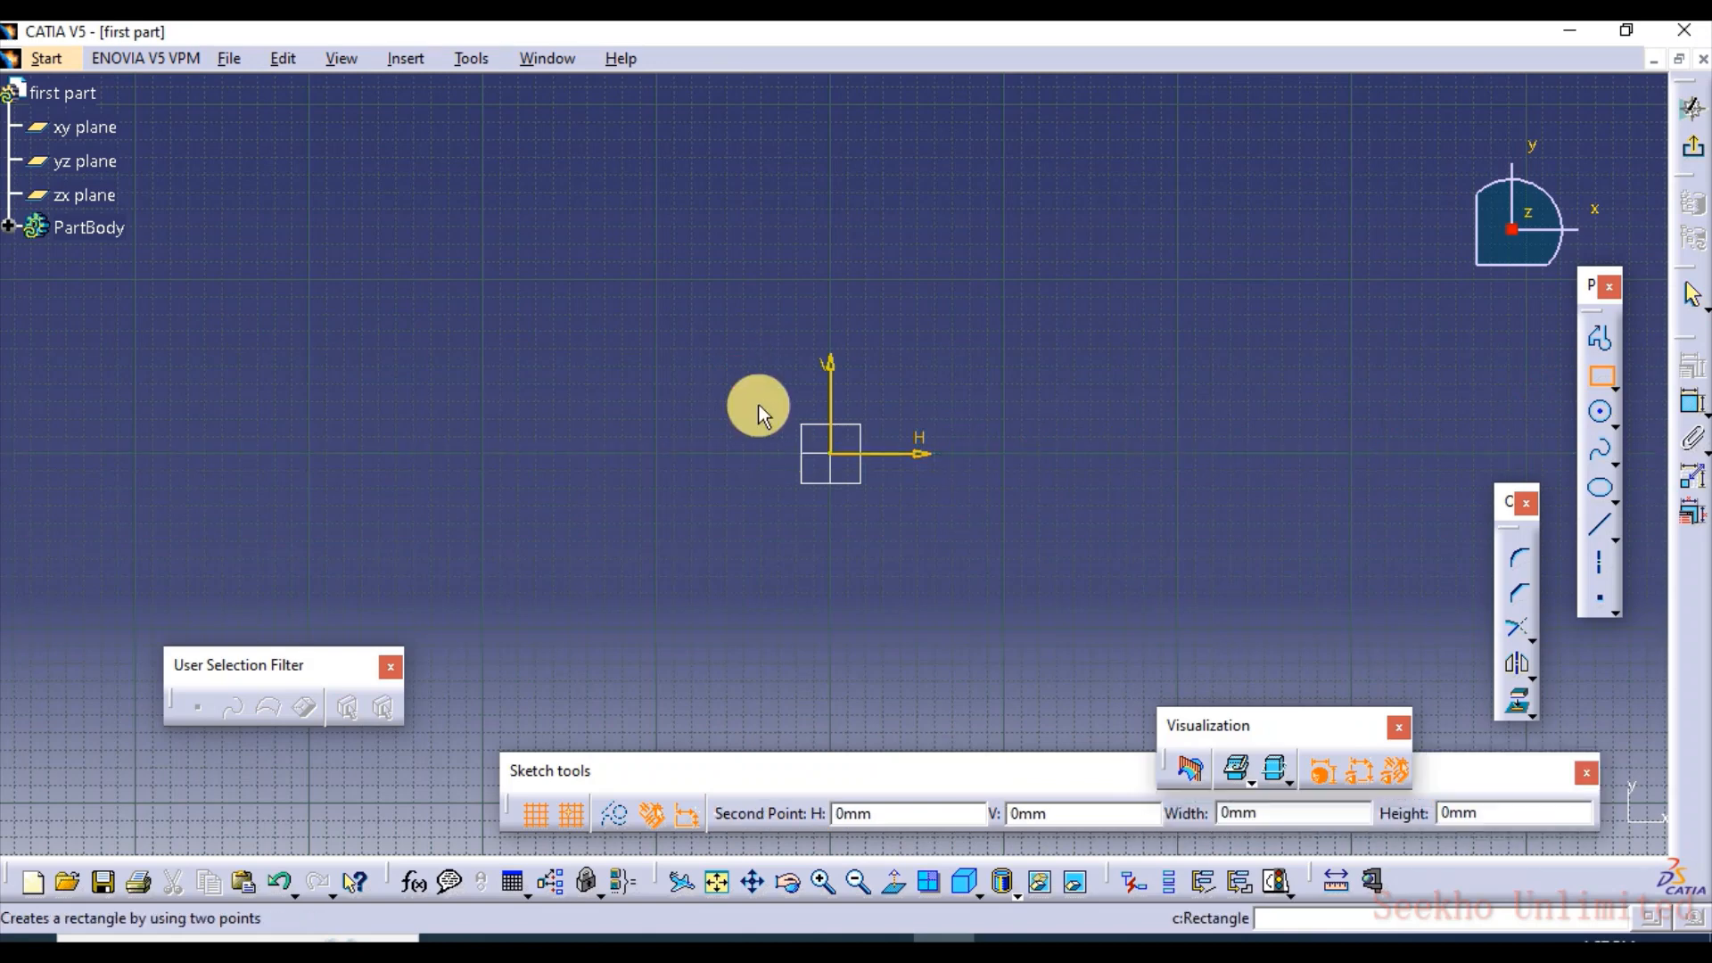
click(1056, 575)
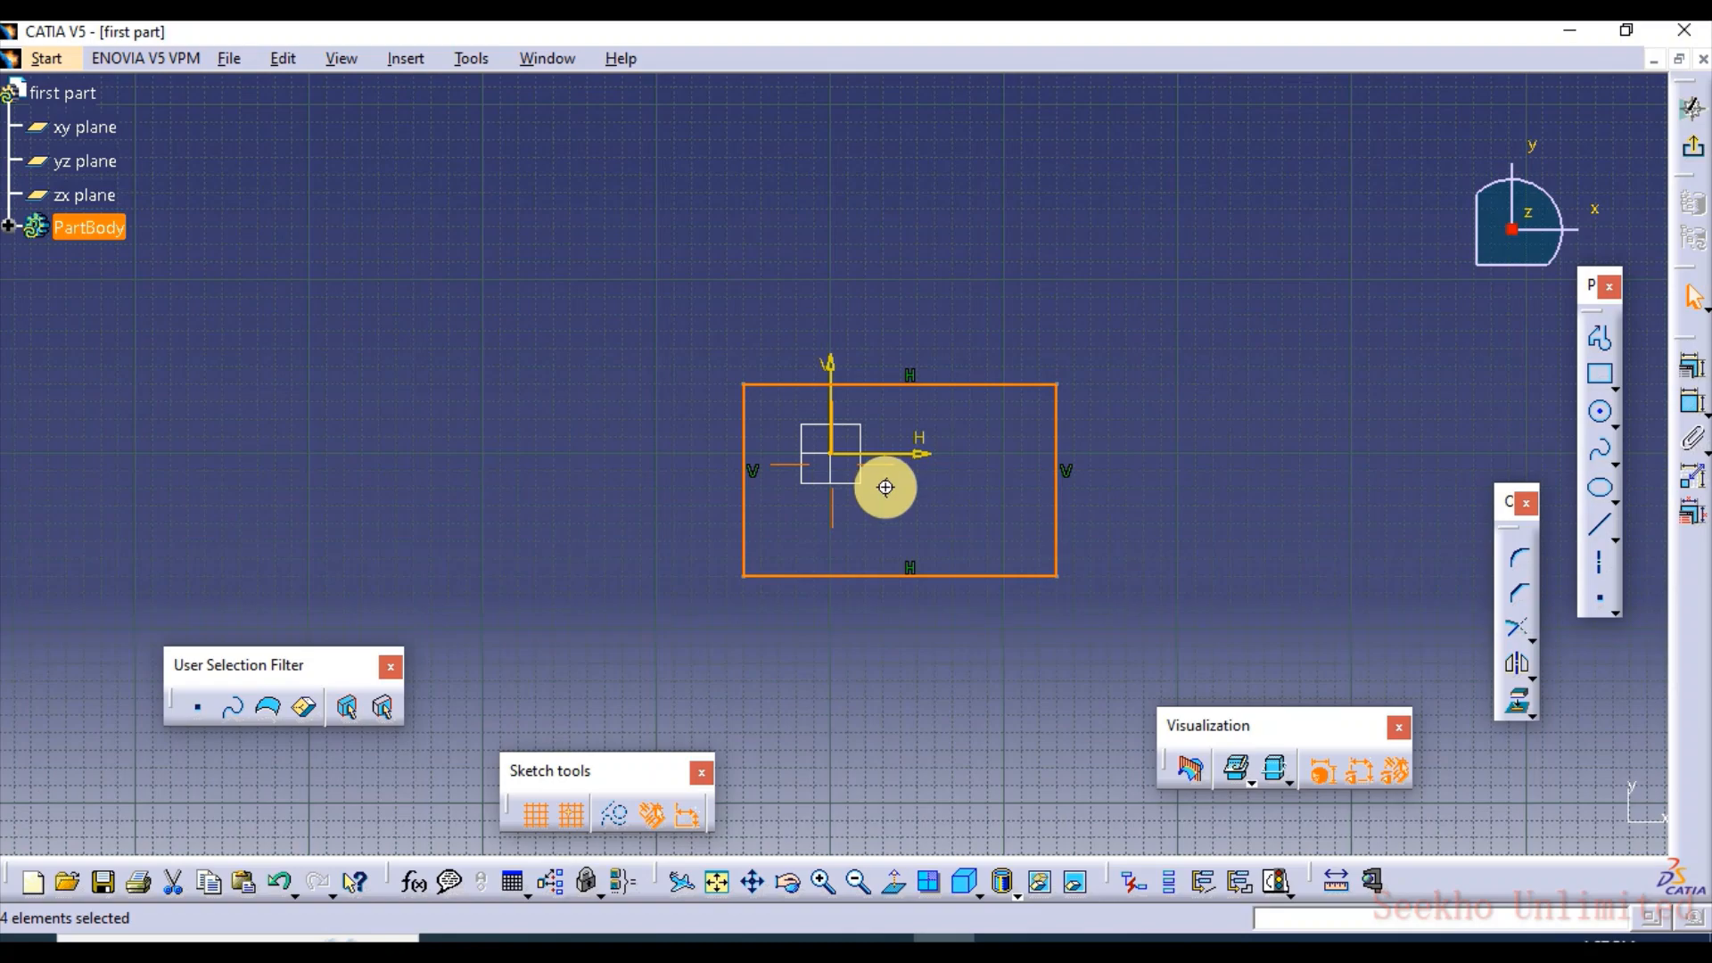
Practise panning, zooming and rotating the rectangle sketch, restoring the normal view before exiting the Sketcher workbench
mouse_move(886, 488)
middle_down()
mouse_move(1101, 413)
mouse_move(879, 524)
mouse_move(795, 381)
mouse_move(1052, 455)
mouse_move(768, 485)
mouse_move(1005, 410)
mouse_move(780, 467)
mouse_move(873, 498)
middle_up()
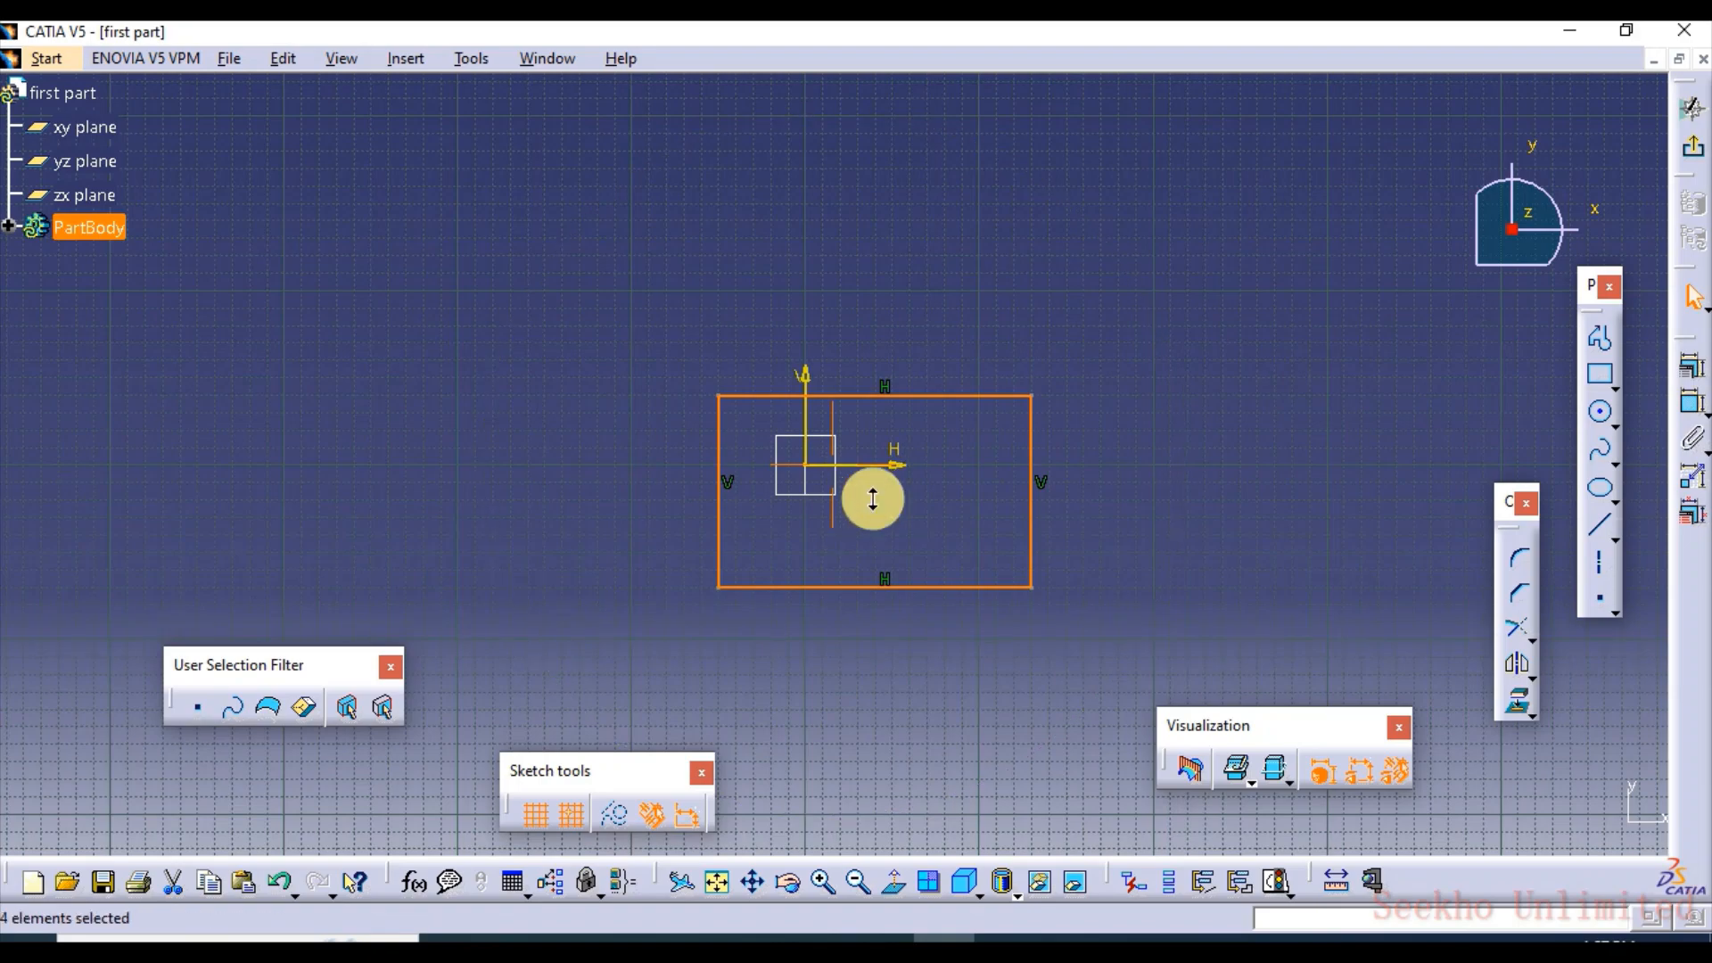
mouse_move(873, 498)
middle_down()
mouse_move(902, 295)
mouse_move(937, 608)
mouse_move(919, 381)
mouse_move(952, 505)
mouse_move(940, 424)
mouse_move(941, 489)
middle_up()
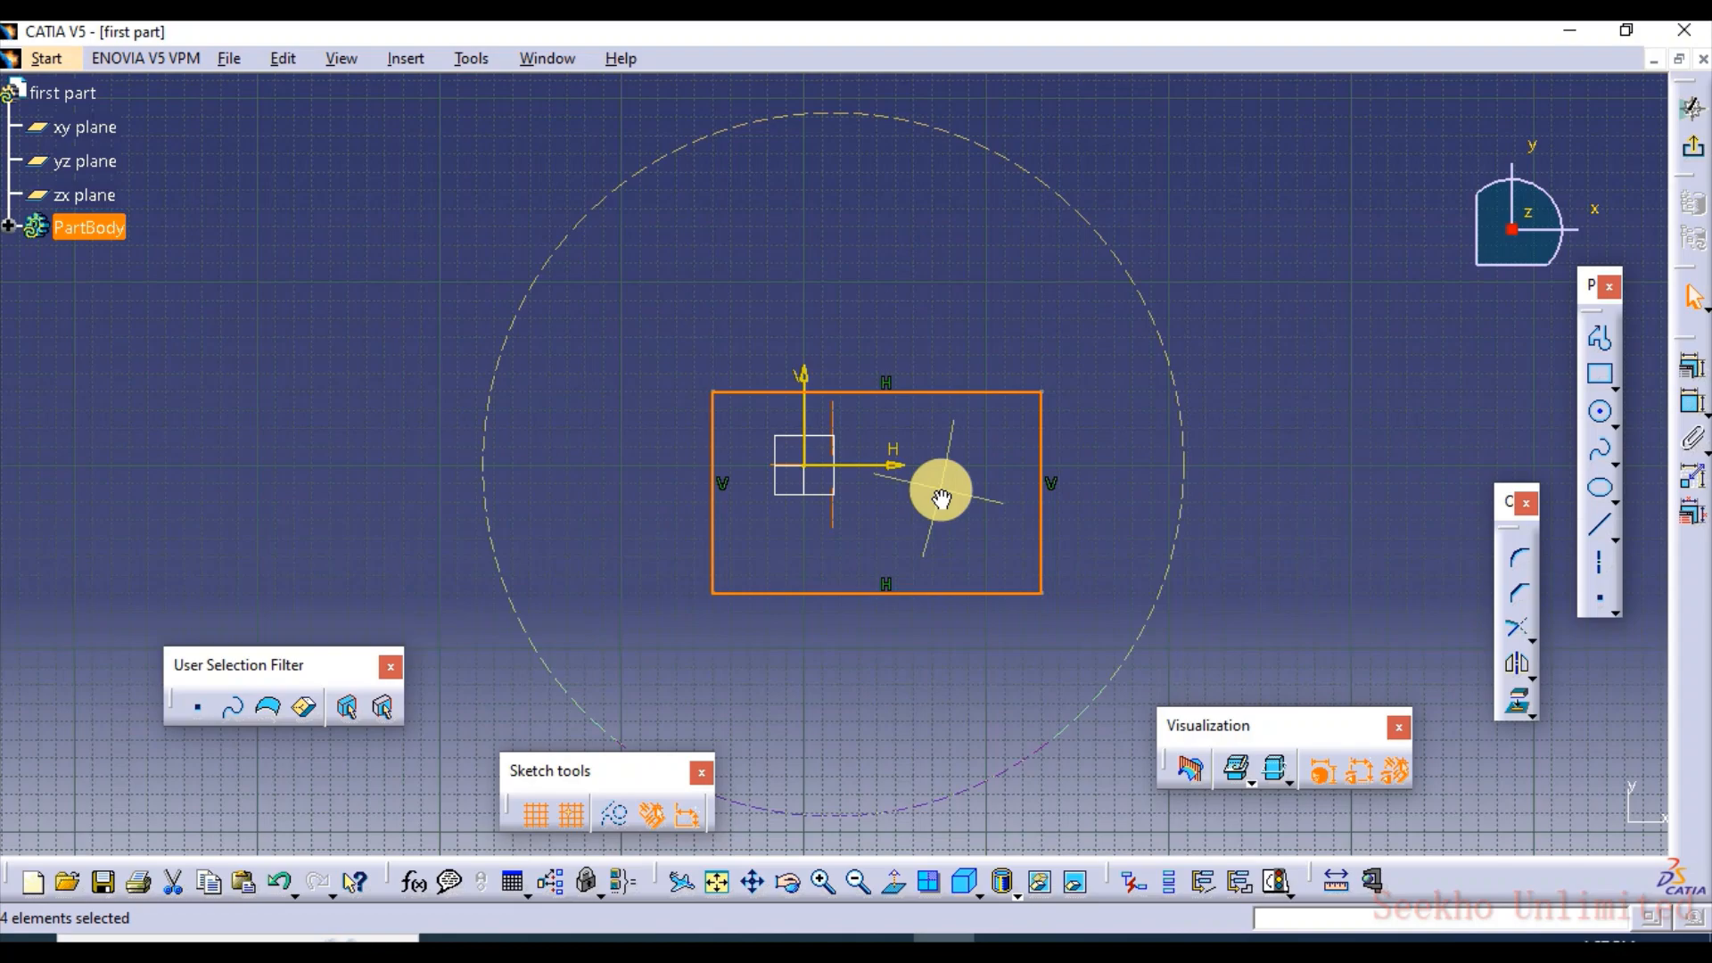
mouse_move(942, 497)
middle_down()
mouse_move(848, 524)
mouse_move(639, 389)
mouse_move(997, 405)
mouse_move(1054, 283)
mouse_move(749, 687)
mouse_move(1067, 871)
mouse_move(902, 287)
mouse_move(1002, 546)
mouse_move(921, 566)
mouse_move(891, 466)
mouse_move(967, 520)
mouse_move(946, 541)
mouse_move(906, 491)
mouse_move(978, 501)
mouse_move(950, 550)
middle_up()
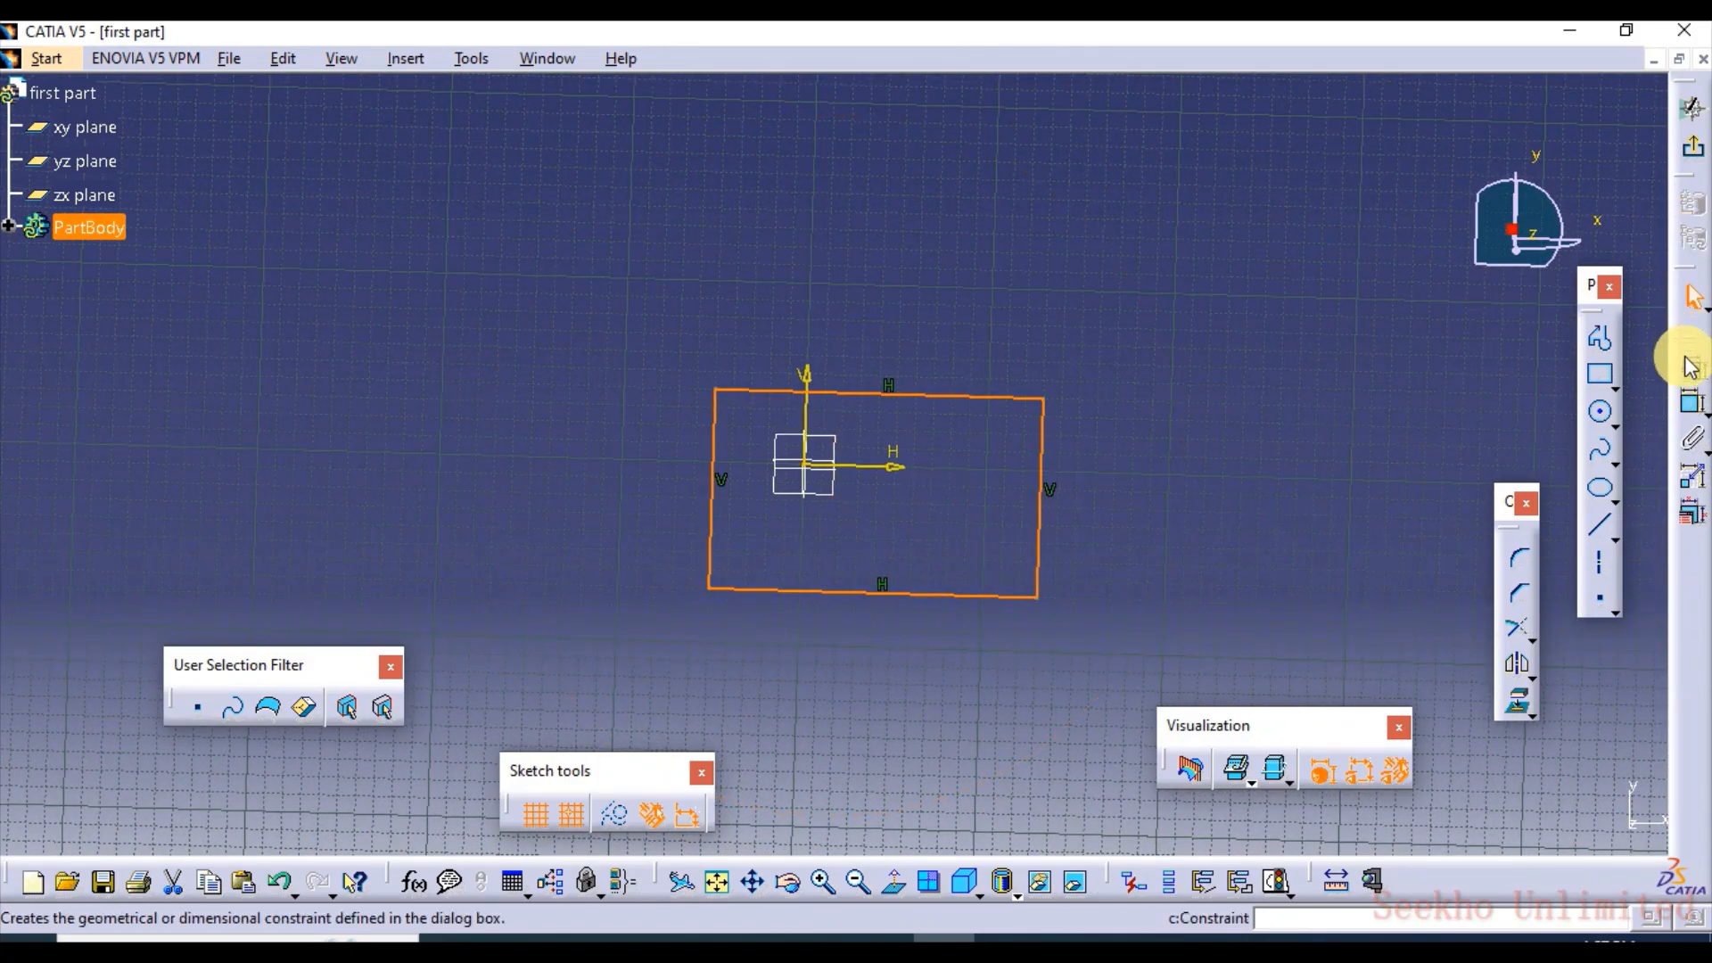
click(895, 885)
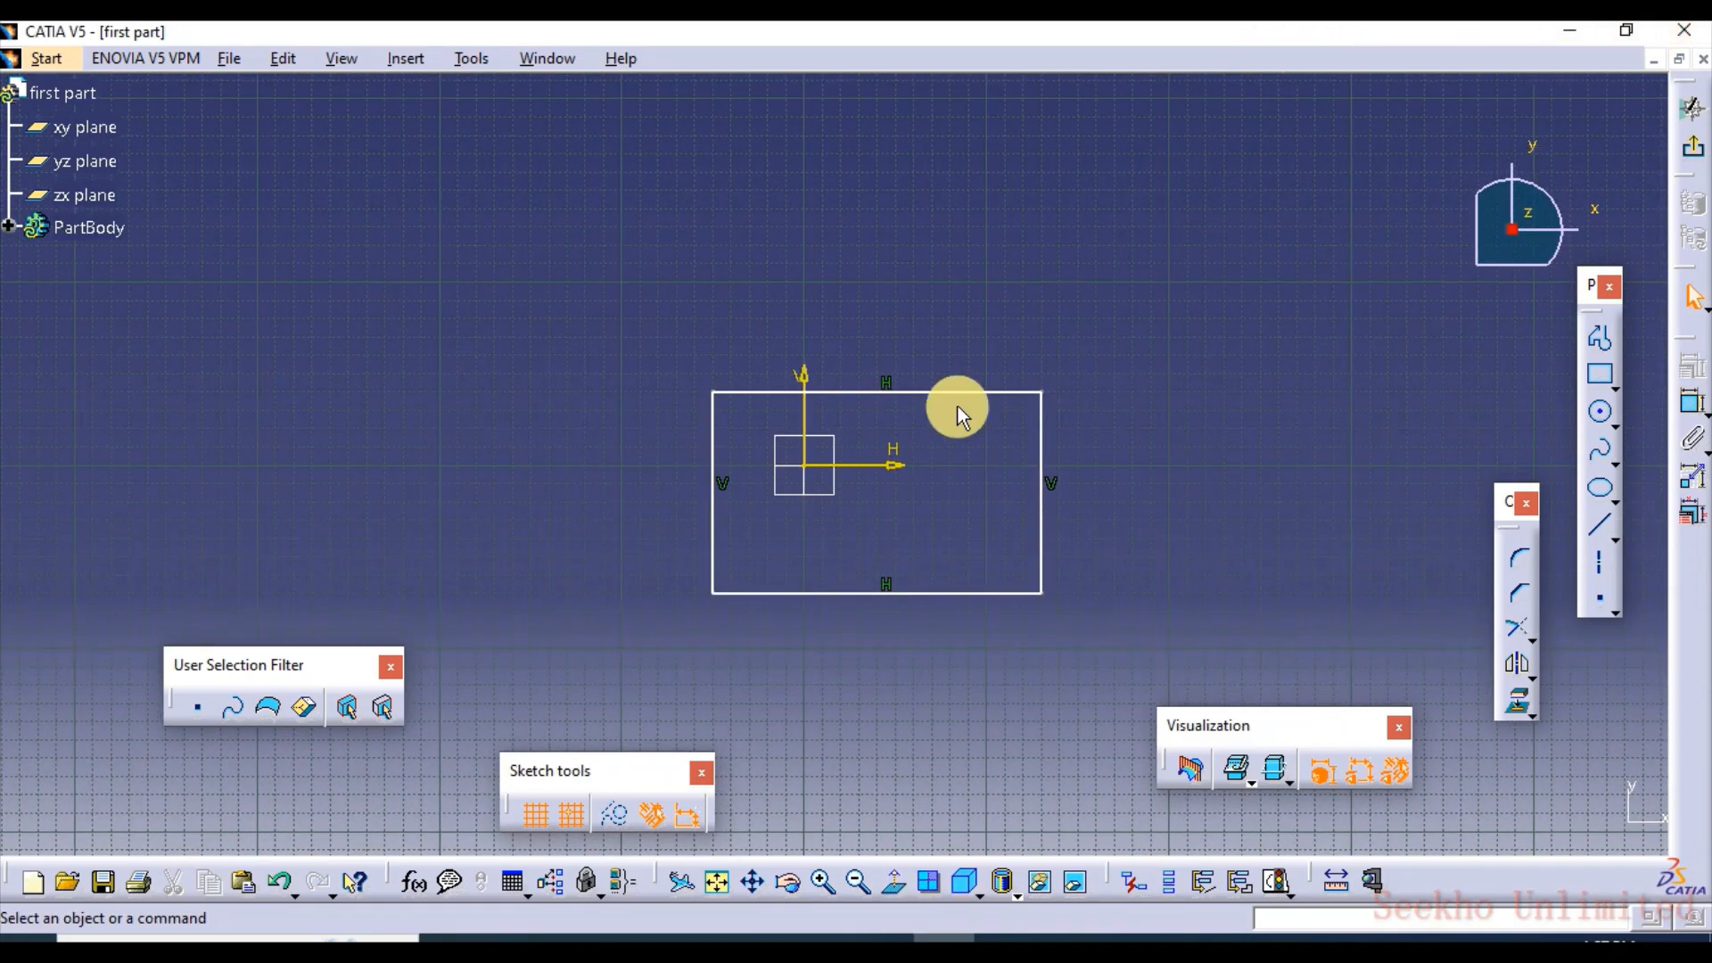
click(1697, 161)
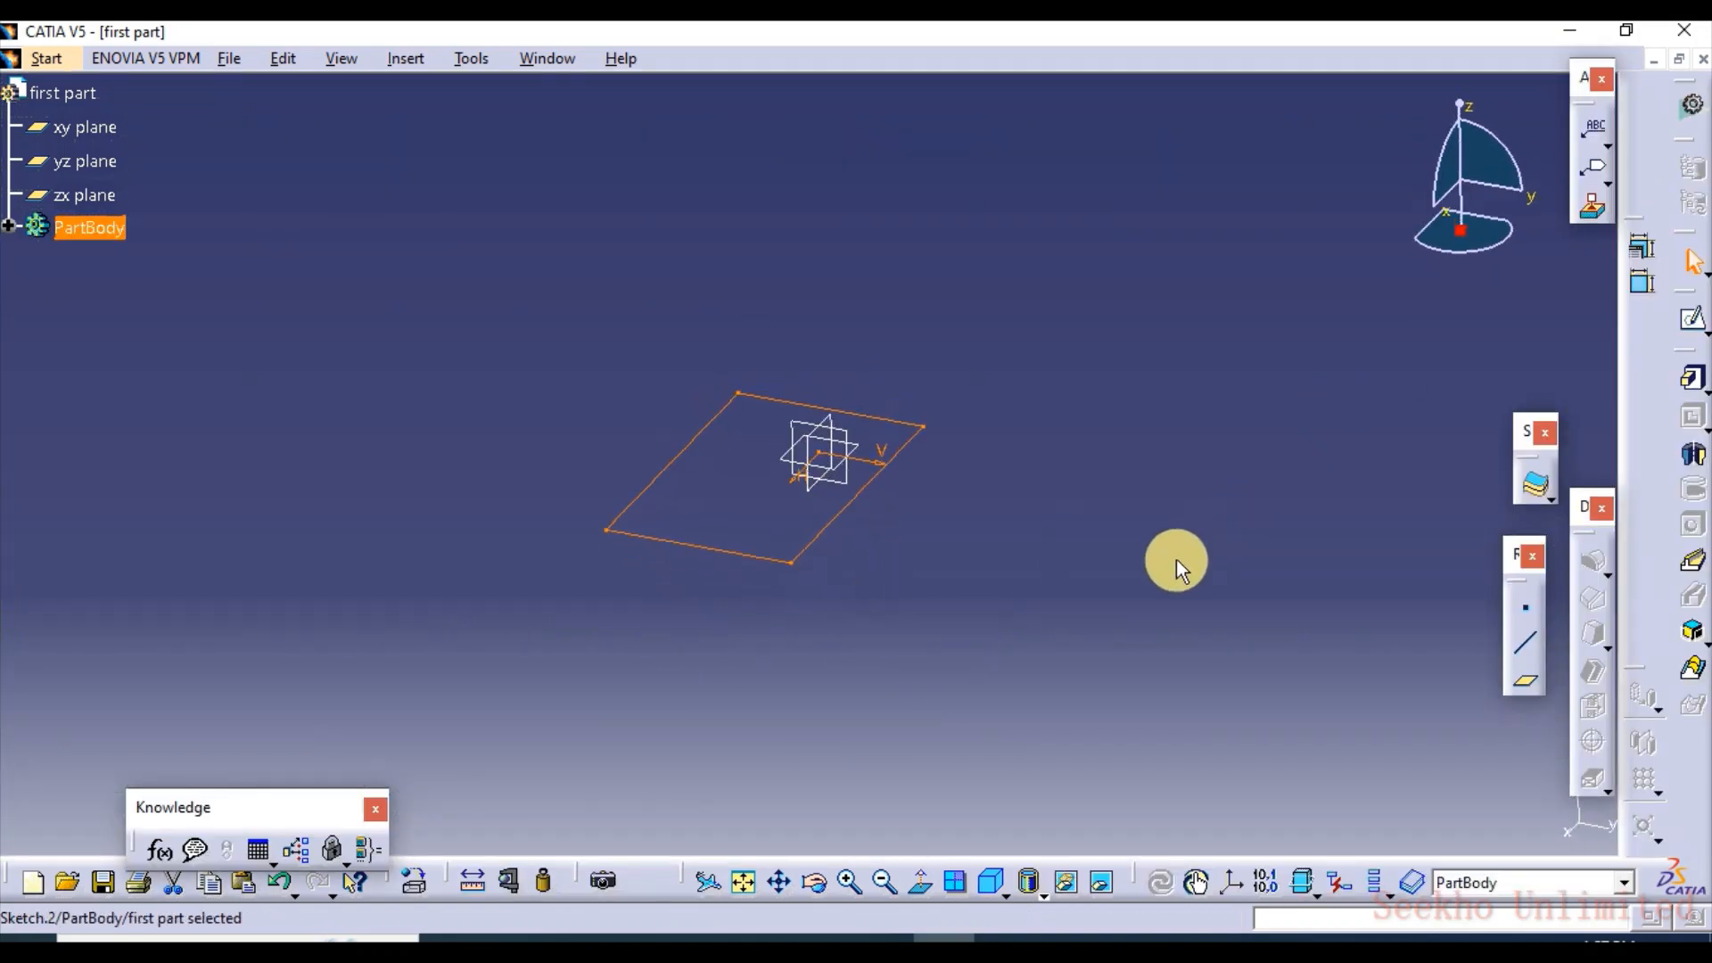
Start a Pad with the rectangle sketch as its profile
click(1033, 573)
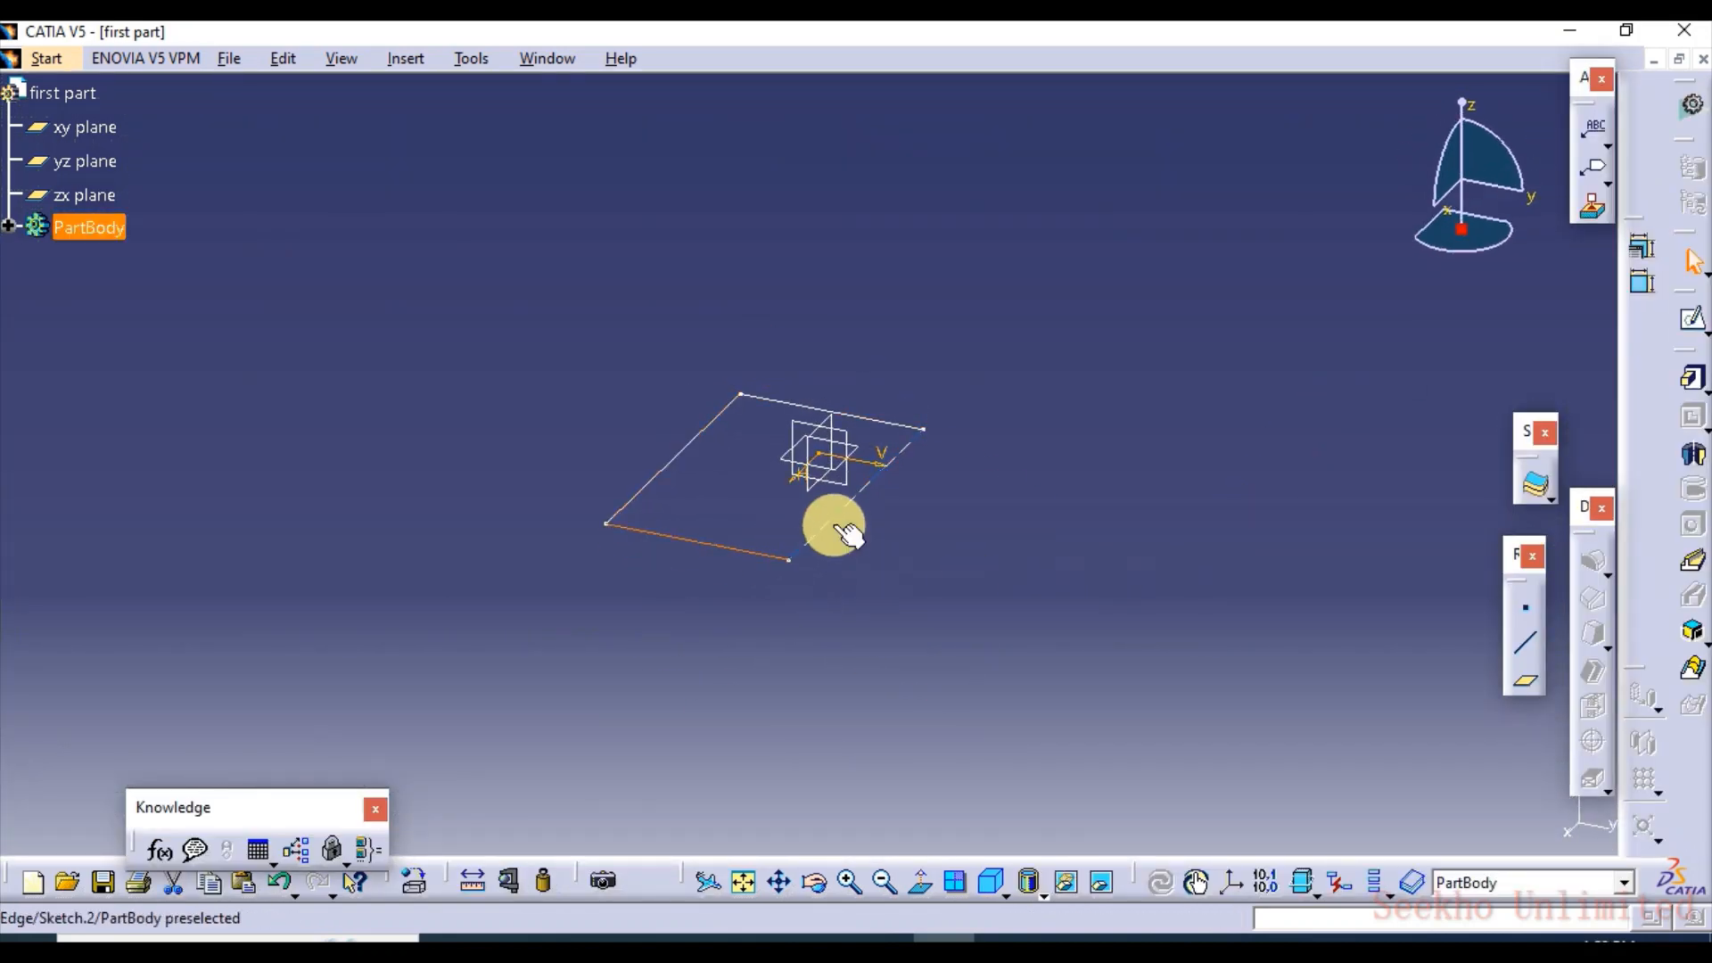
click(829, 521)
click(1169, 408)
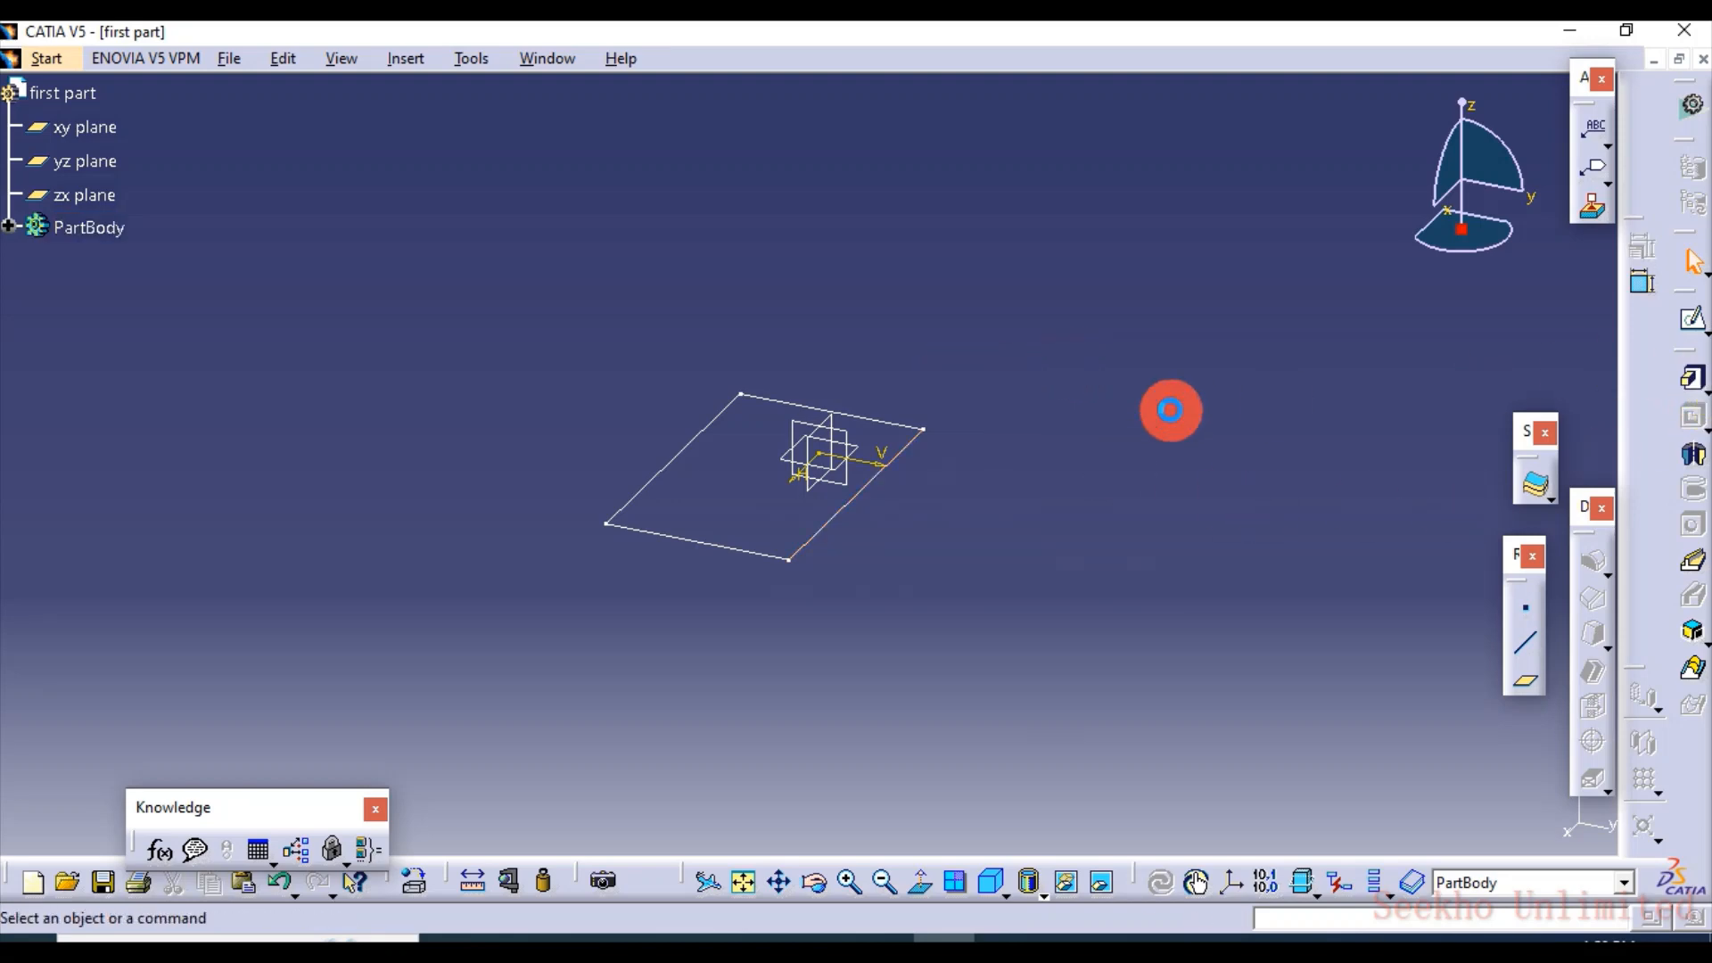
click(1695, 385)
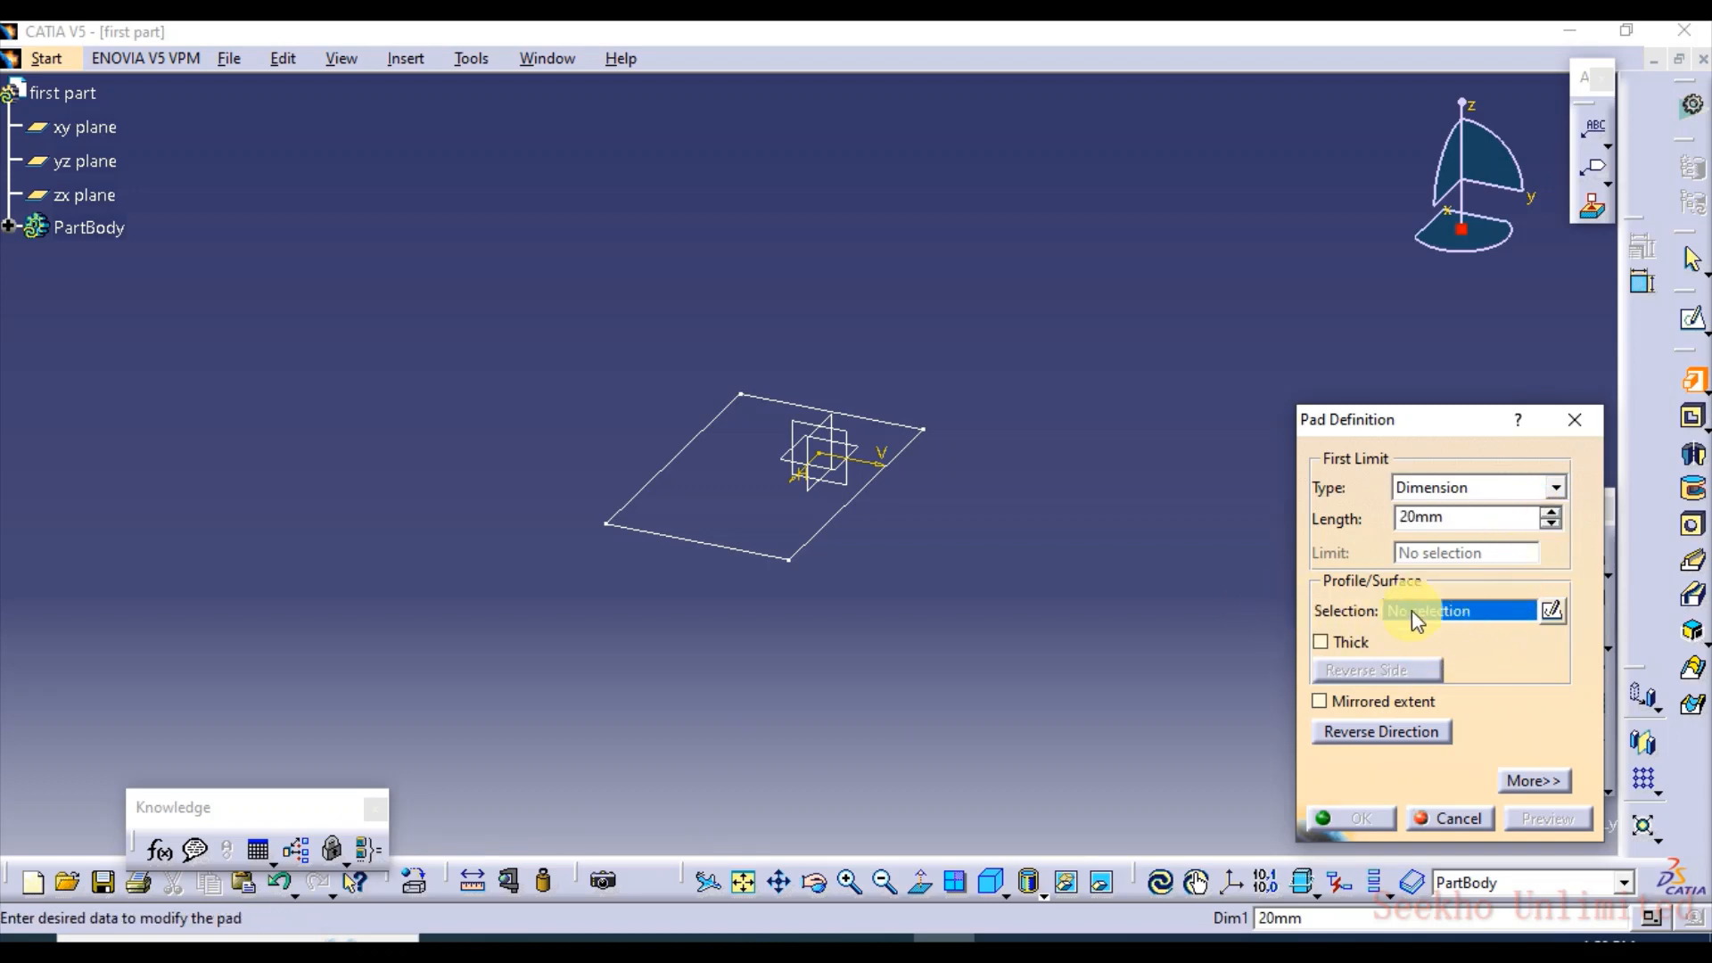
click(749, 550)
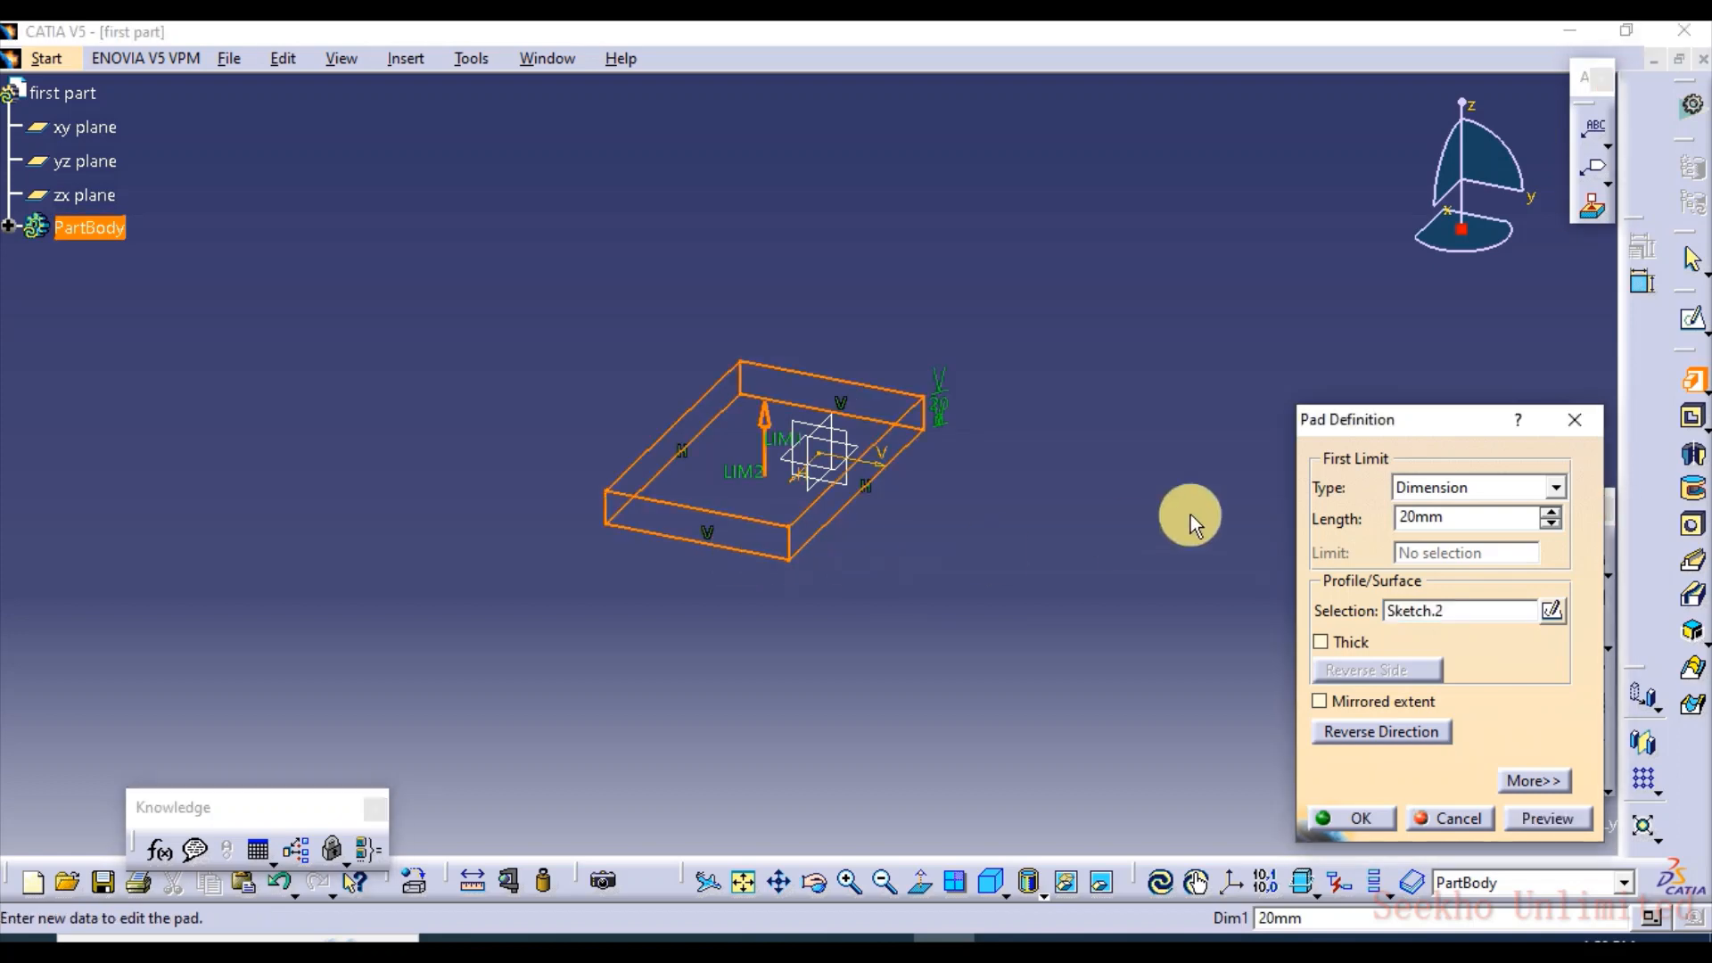
middle_drag(829, 499, 871, 396)
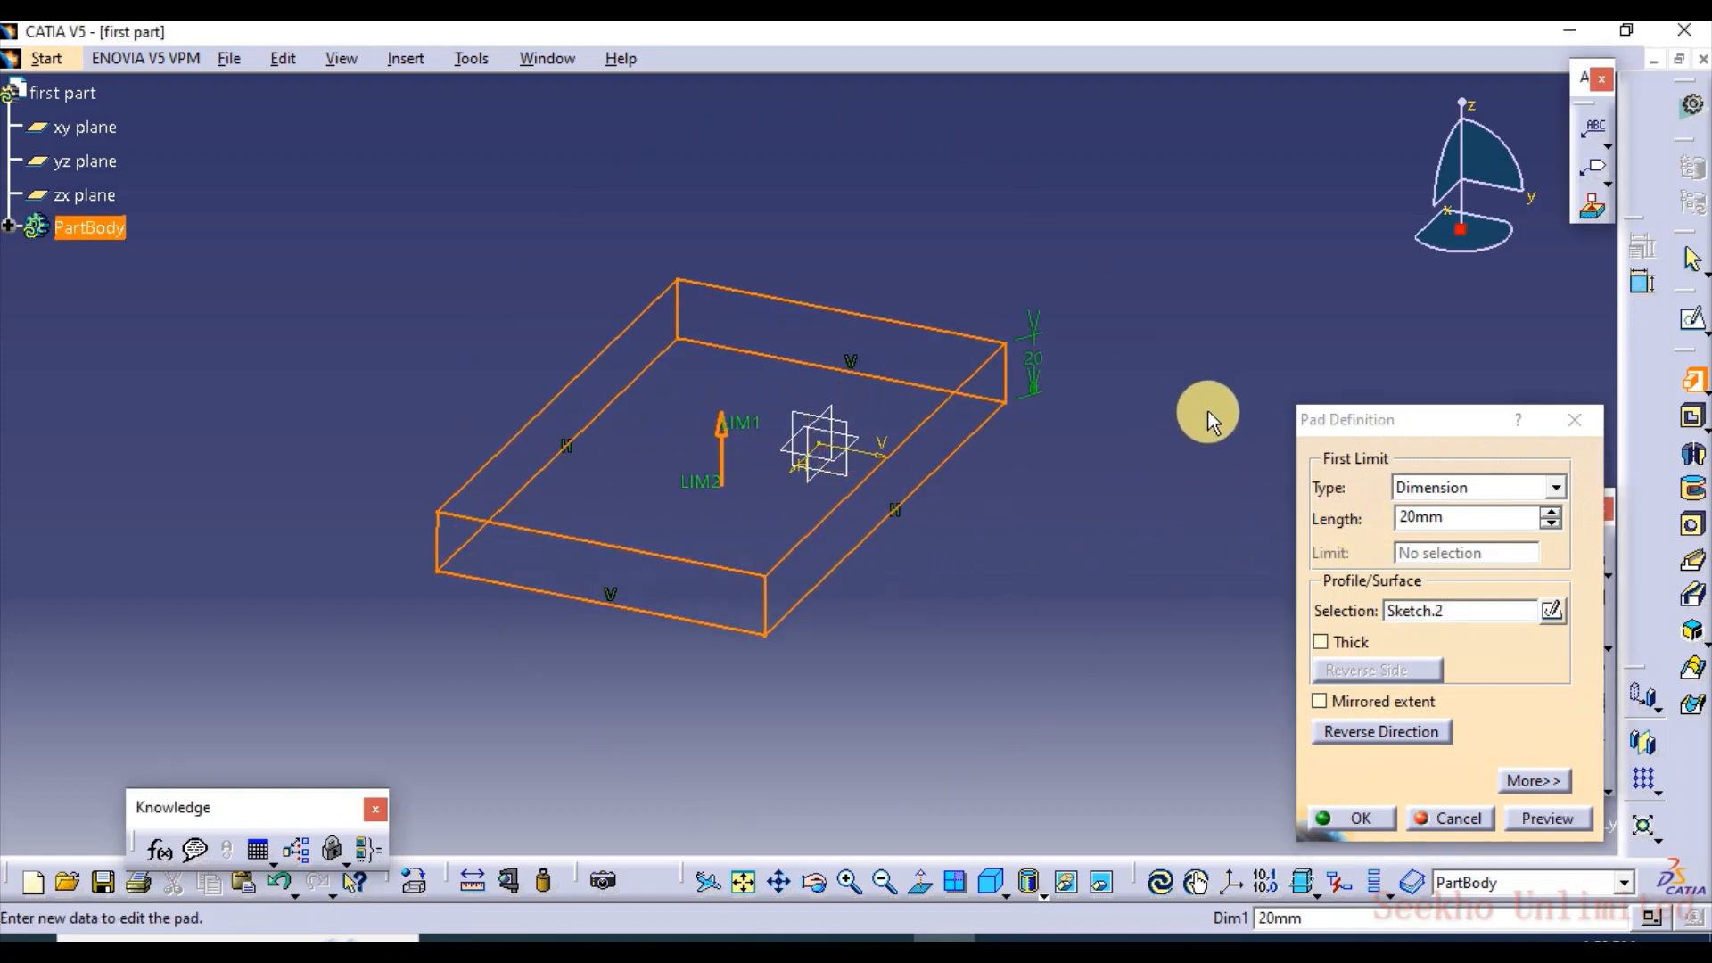
Raise the pad's first limit length to 25 mm in 1 mm increments
click(1447, 517)
drag(1448, 518, 1398, 510)
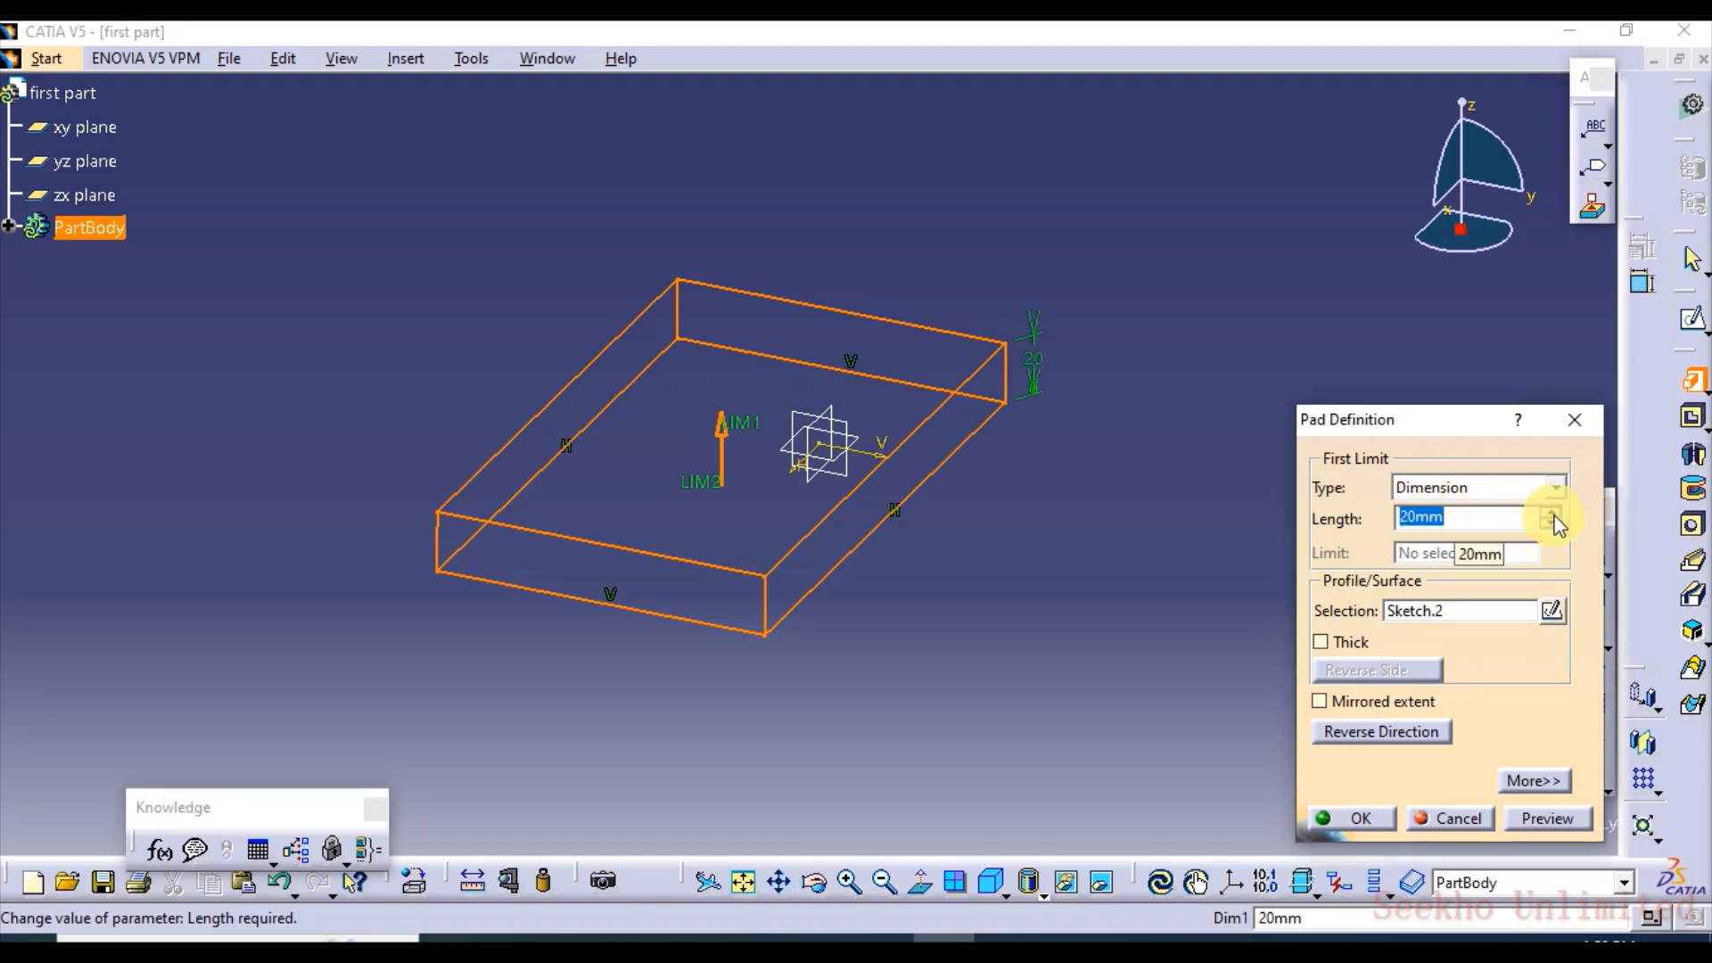
click(1554, 514)
click(1553, 515)
click(1553, 515)
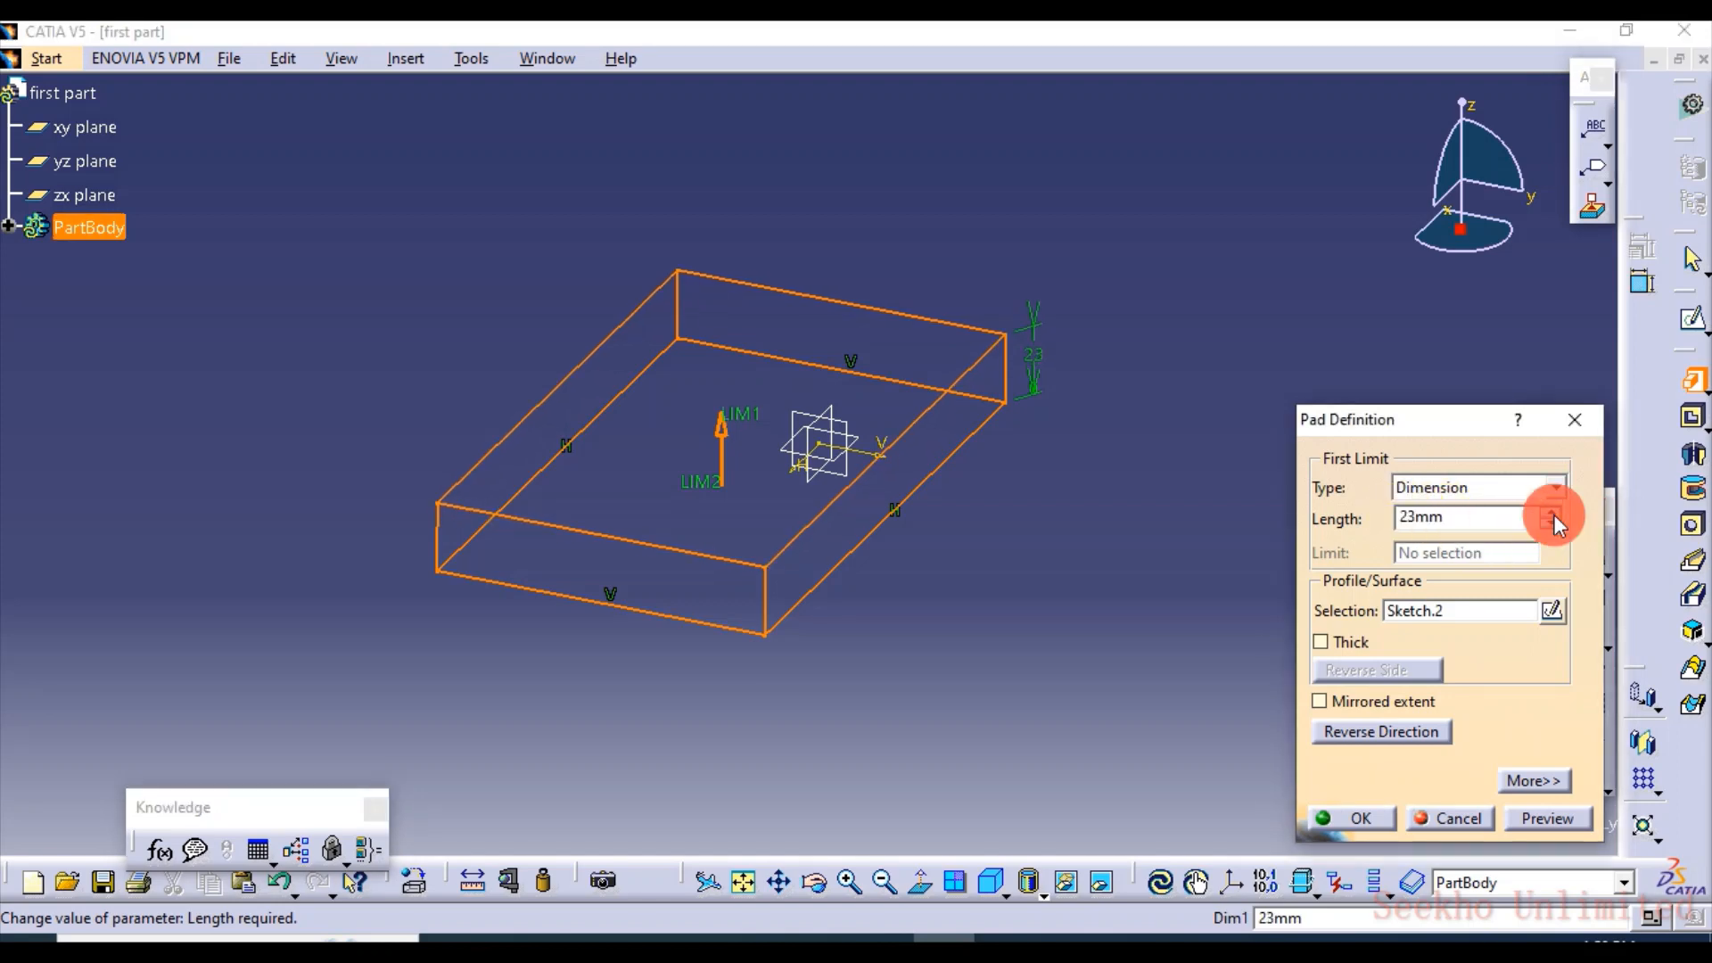
click(1553, 515)
click(1553, 514)
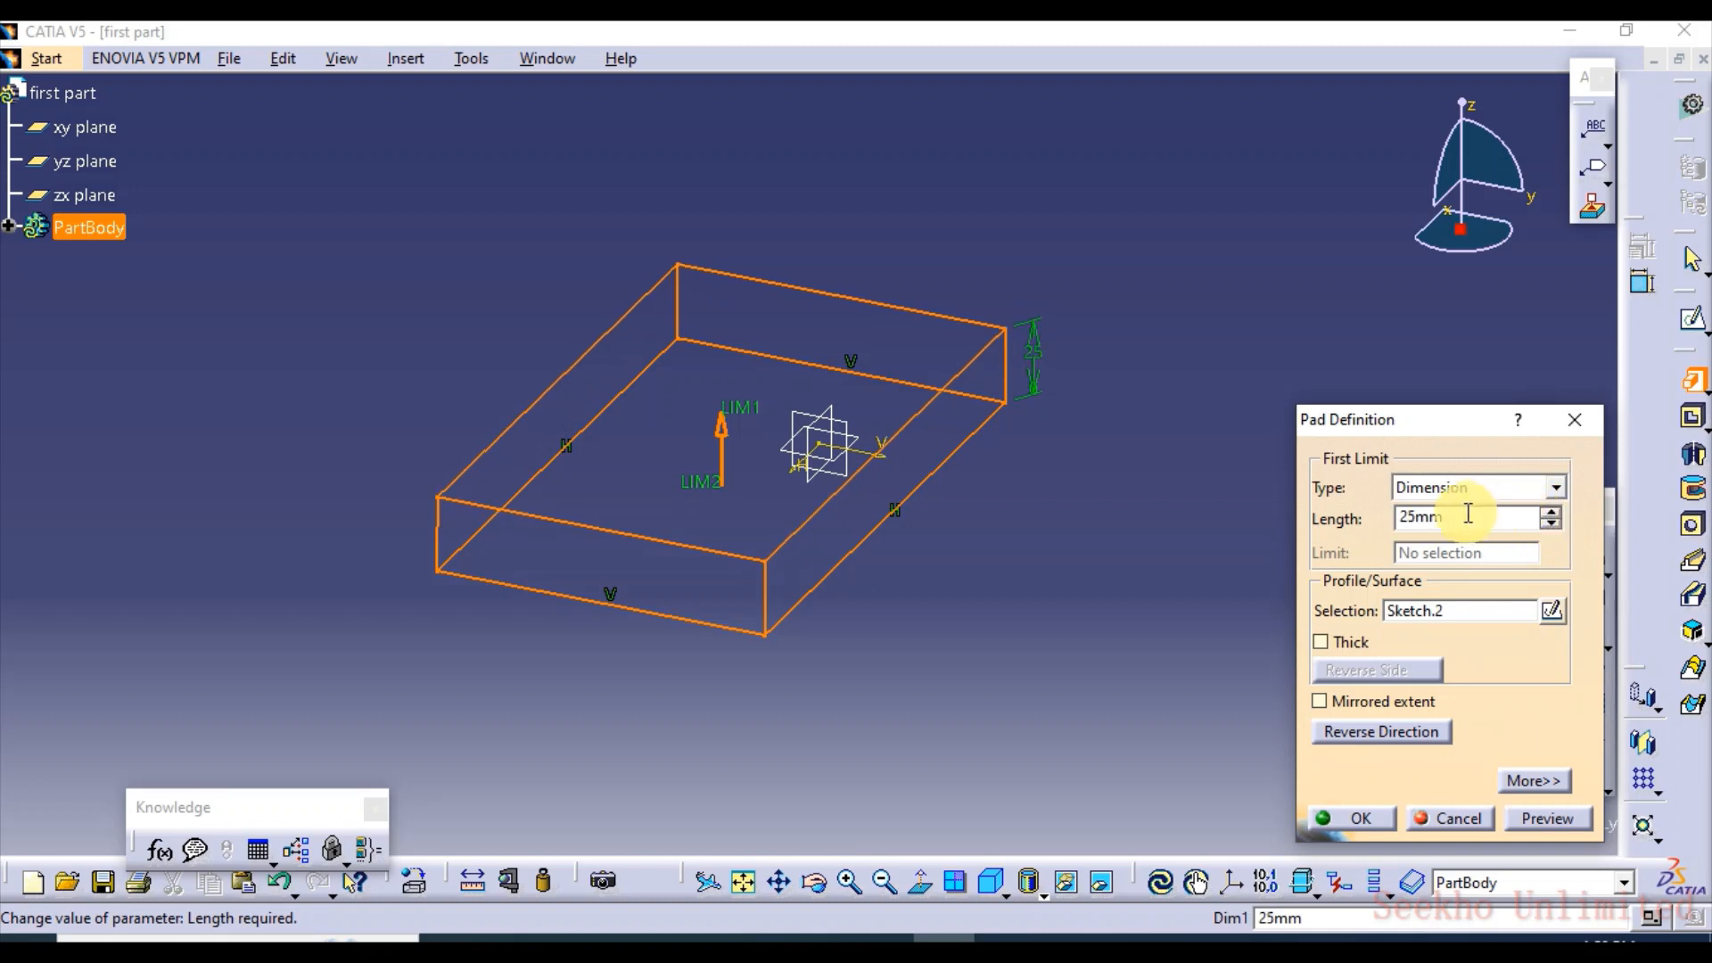
Set the pad's length to 30 mm, preview the solid and create it
text(30)
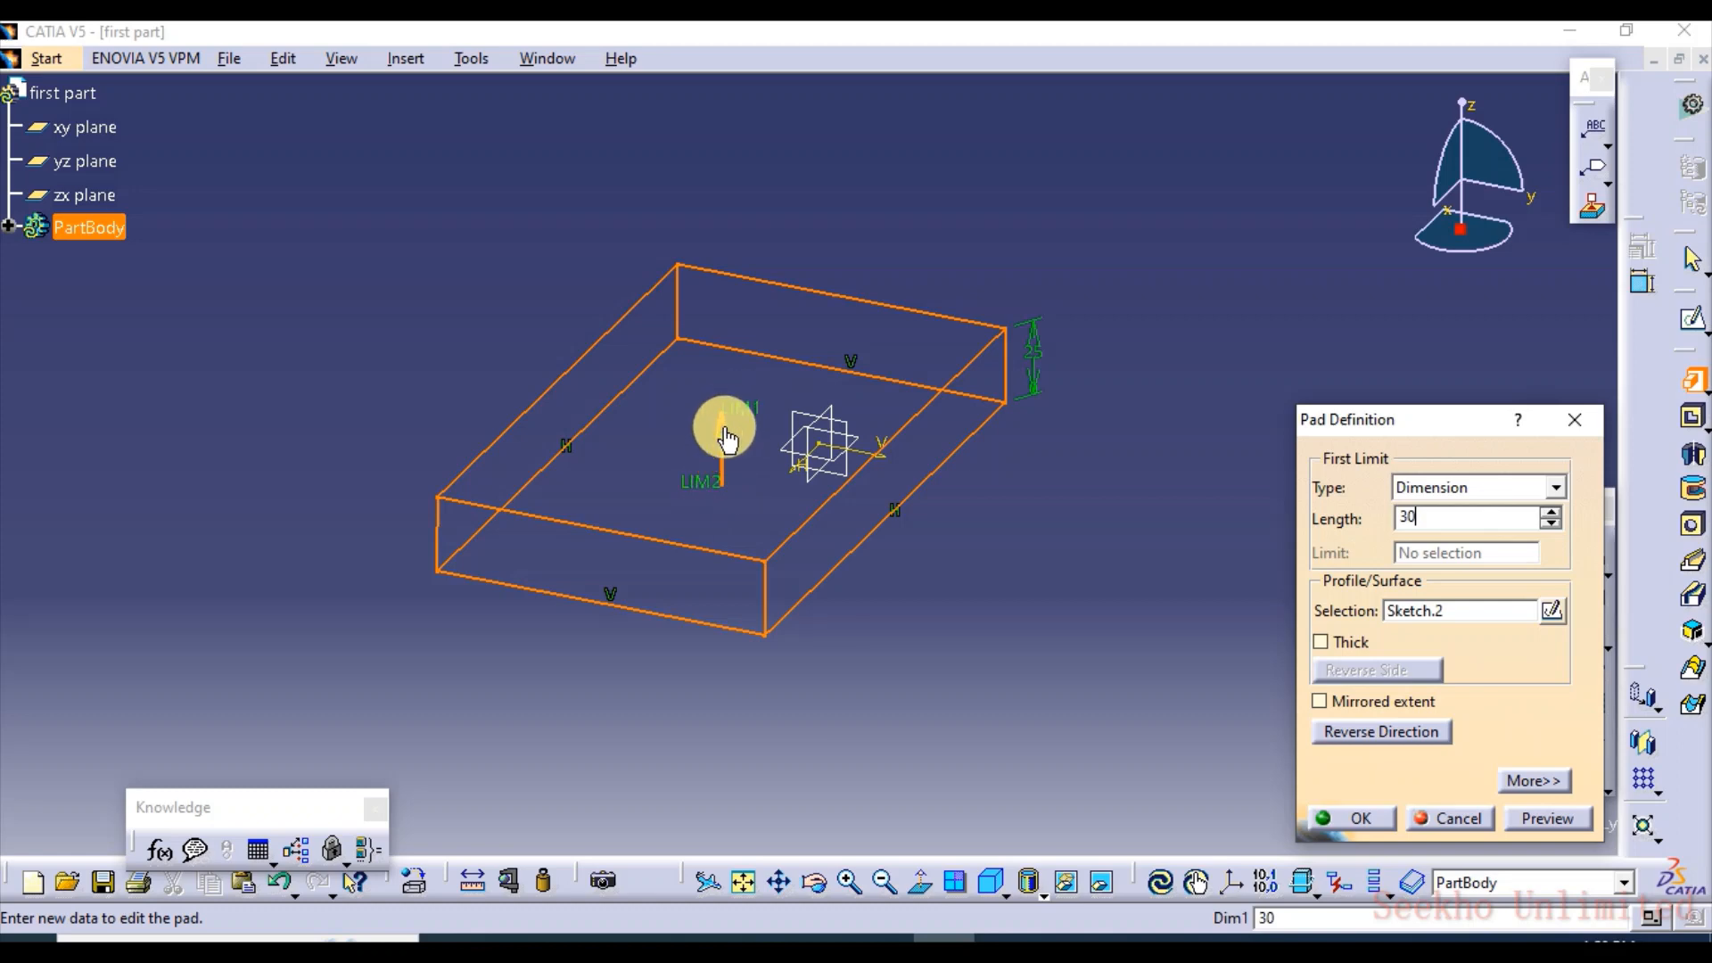
middle_drag(932, 613, 1040, 666)
click(1547, 815)
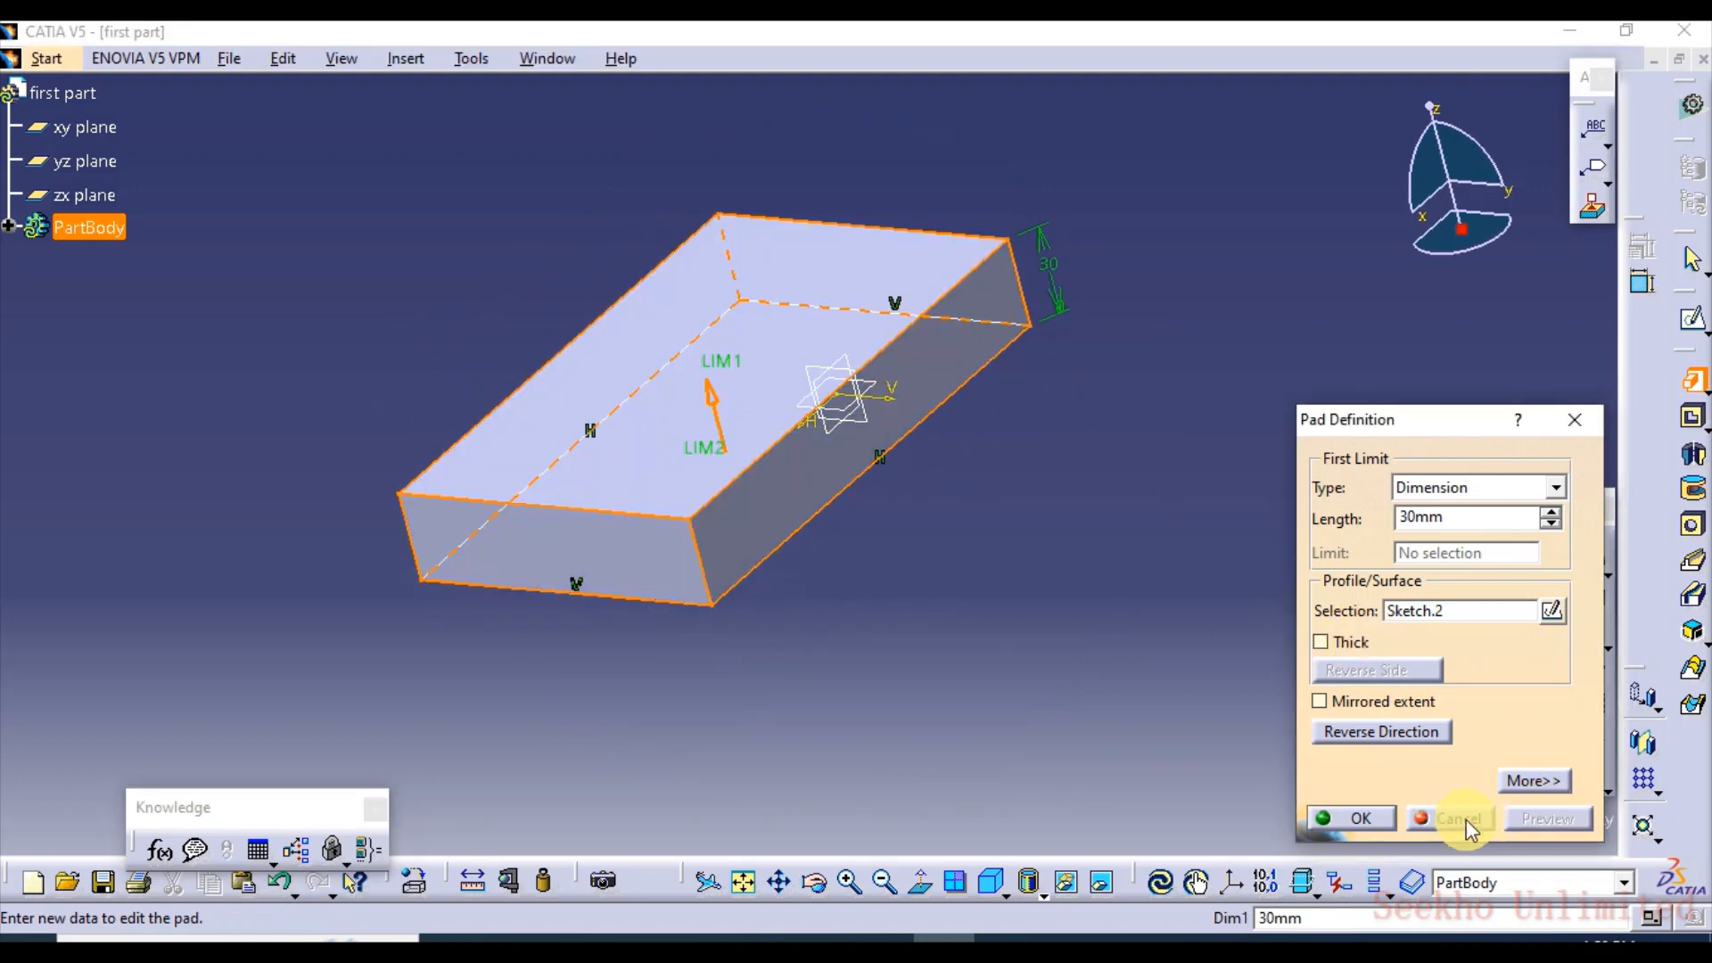
click(1358, 819)
Examine the finished rectangular pad from several sides and fit it in the view
middle_drag(931, 592, 813, 522)
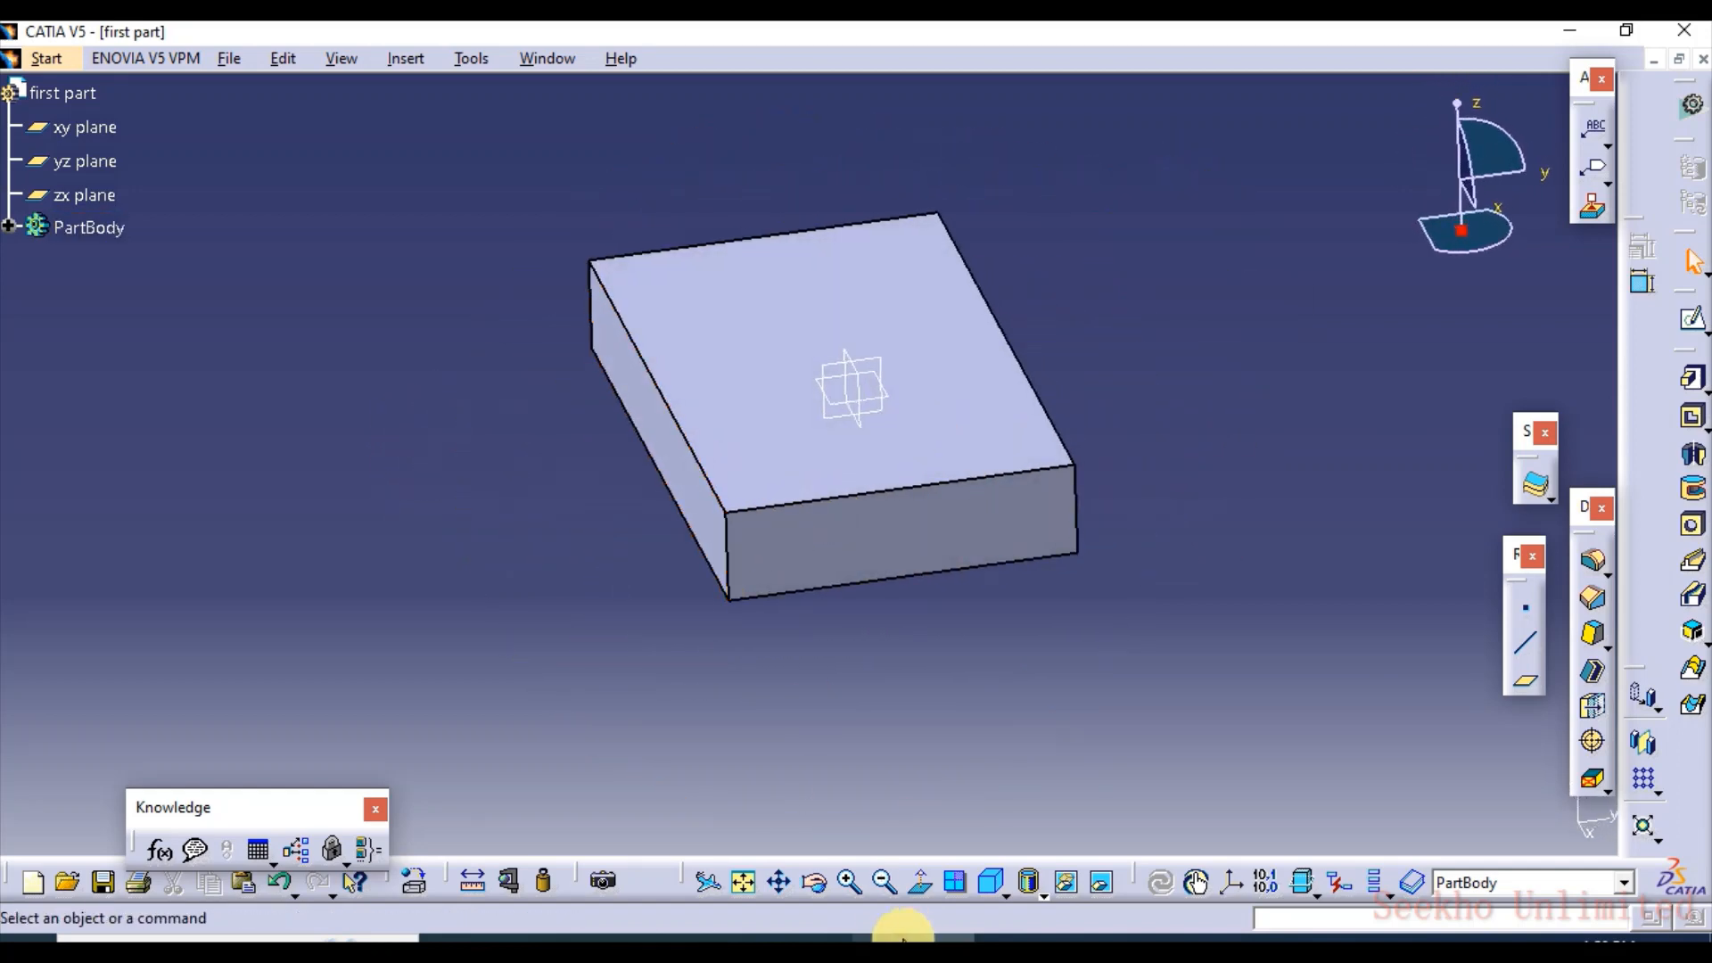
drag(887, 639, 834, 753)
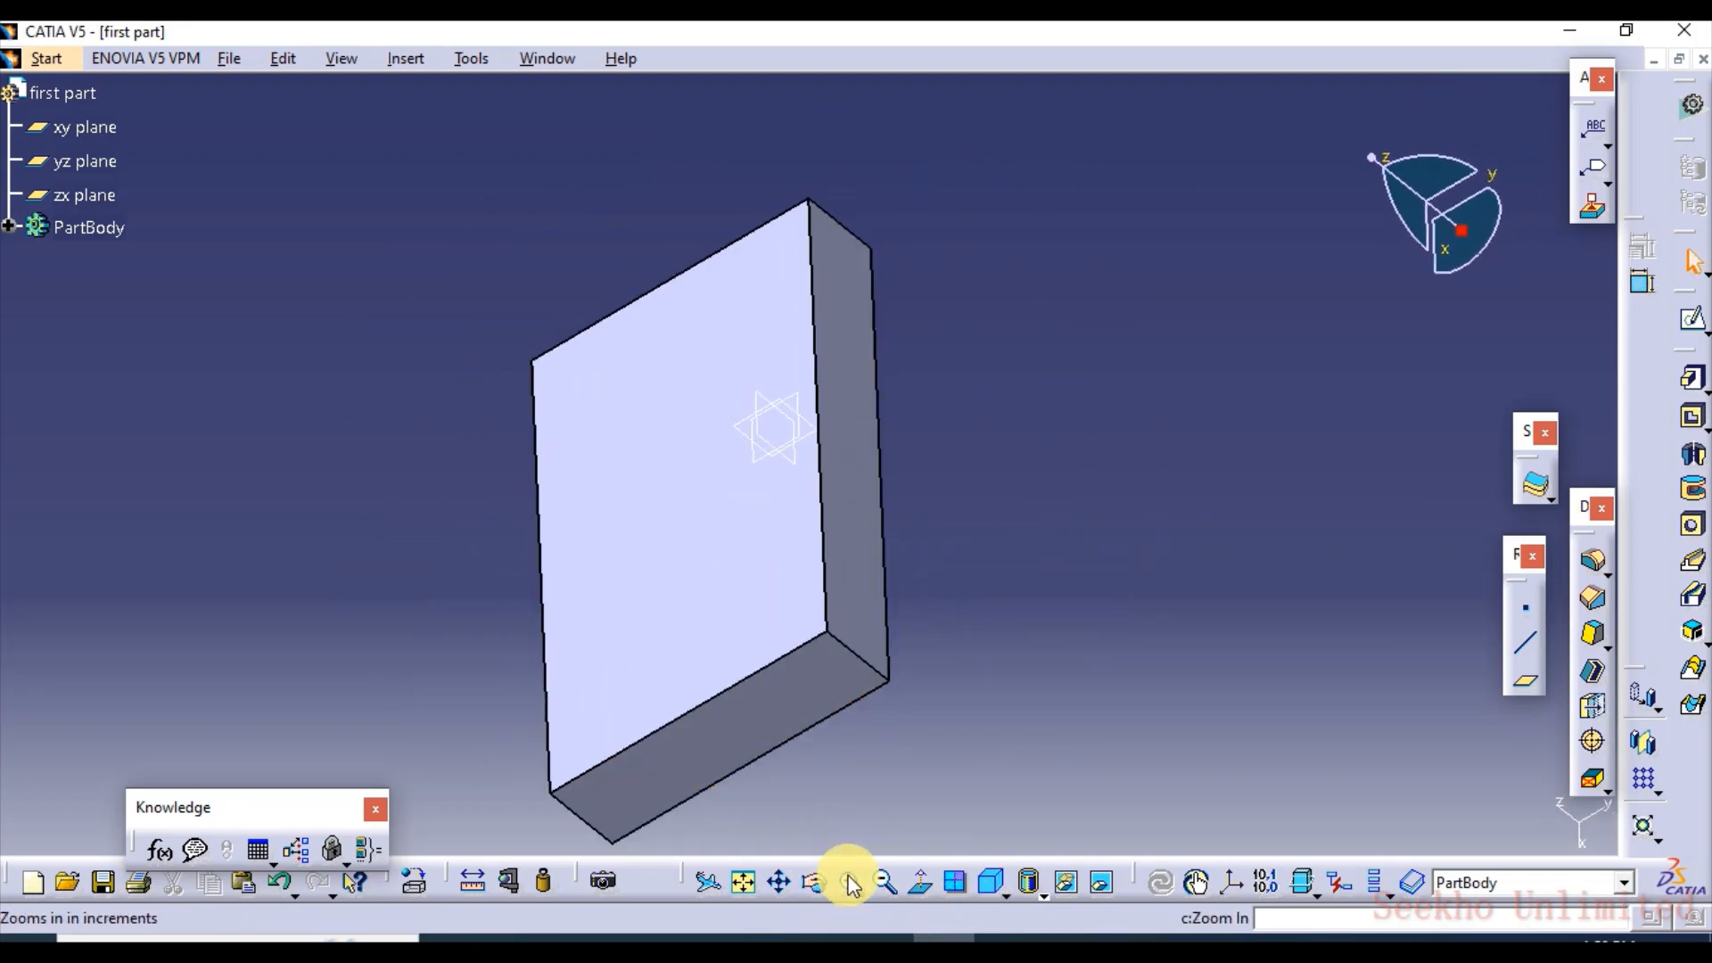
ctrl+middle_drag(707, 523, 1128, 295)
click(743, 882)
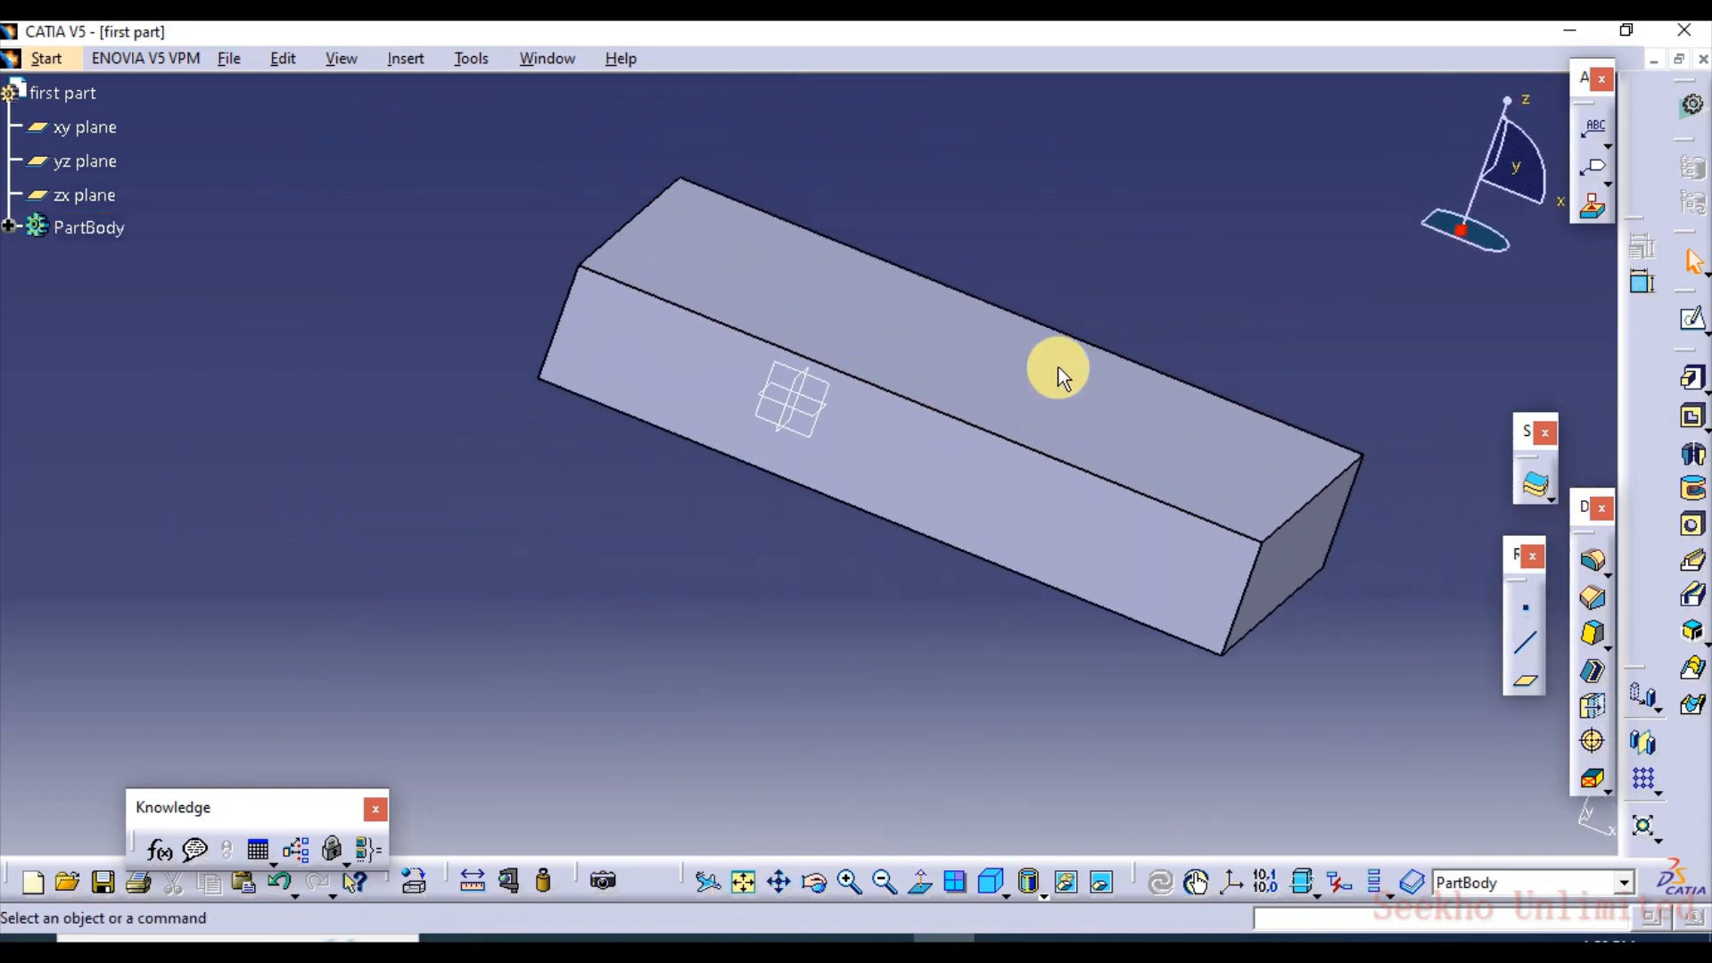
Reopen the rectangular pad's definition and turn on its Thick option
ctrl+middle_drag(665, 614, 1097, 623)
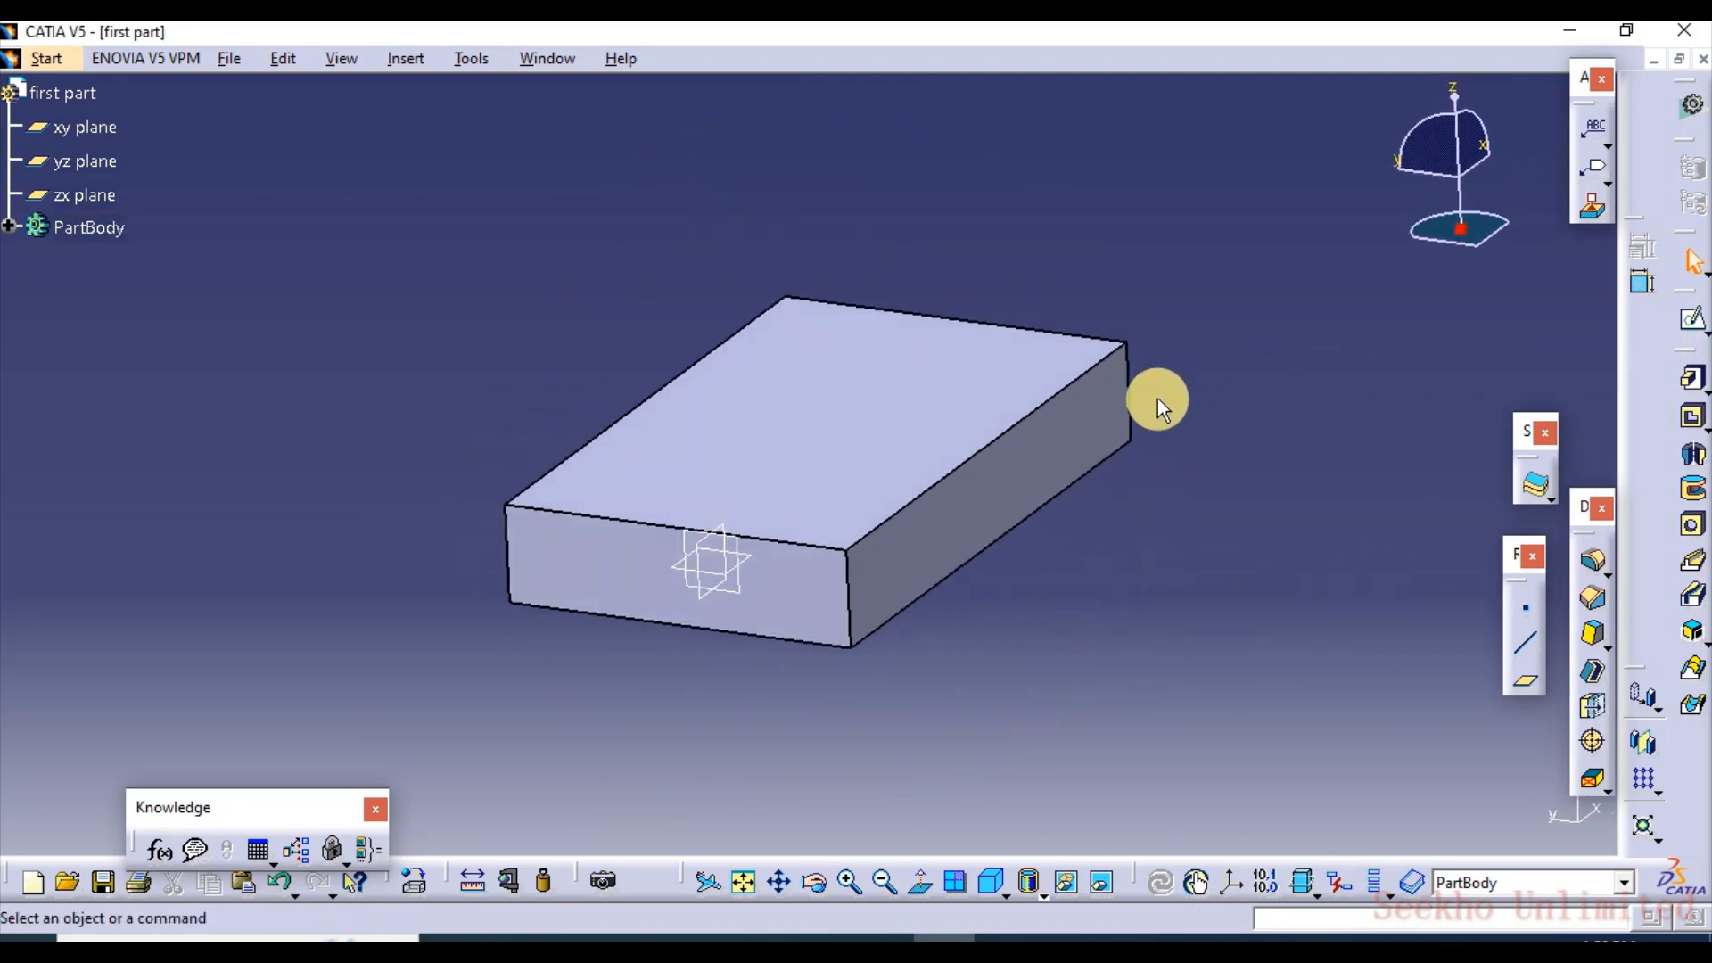
double_click(1013, 431)
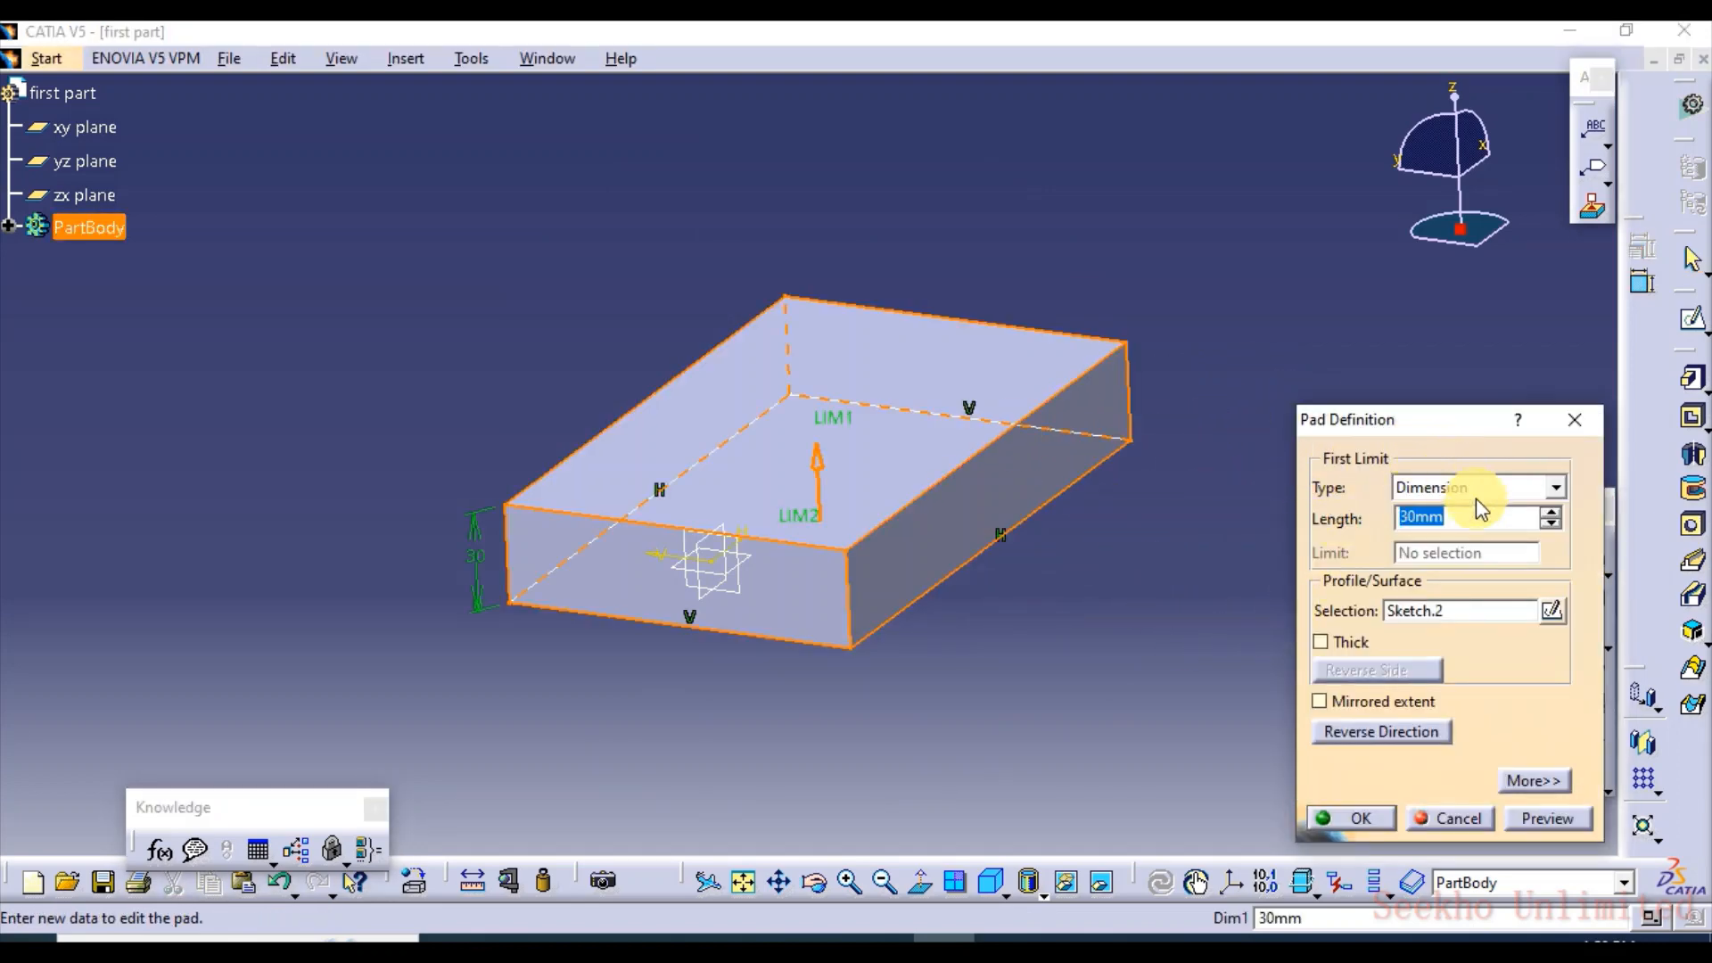
drag(1384, 420, 1383, 316)
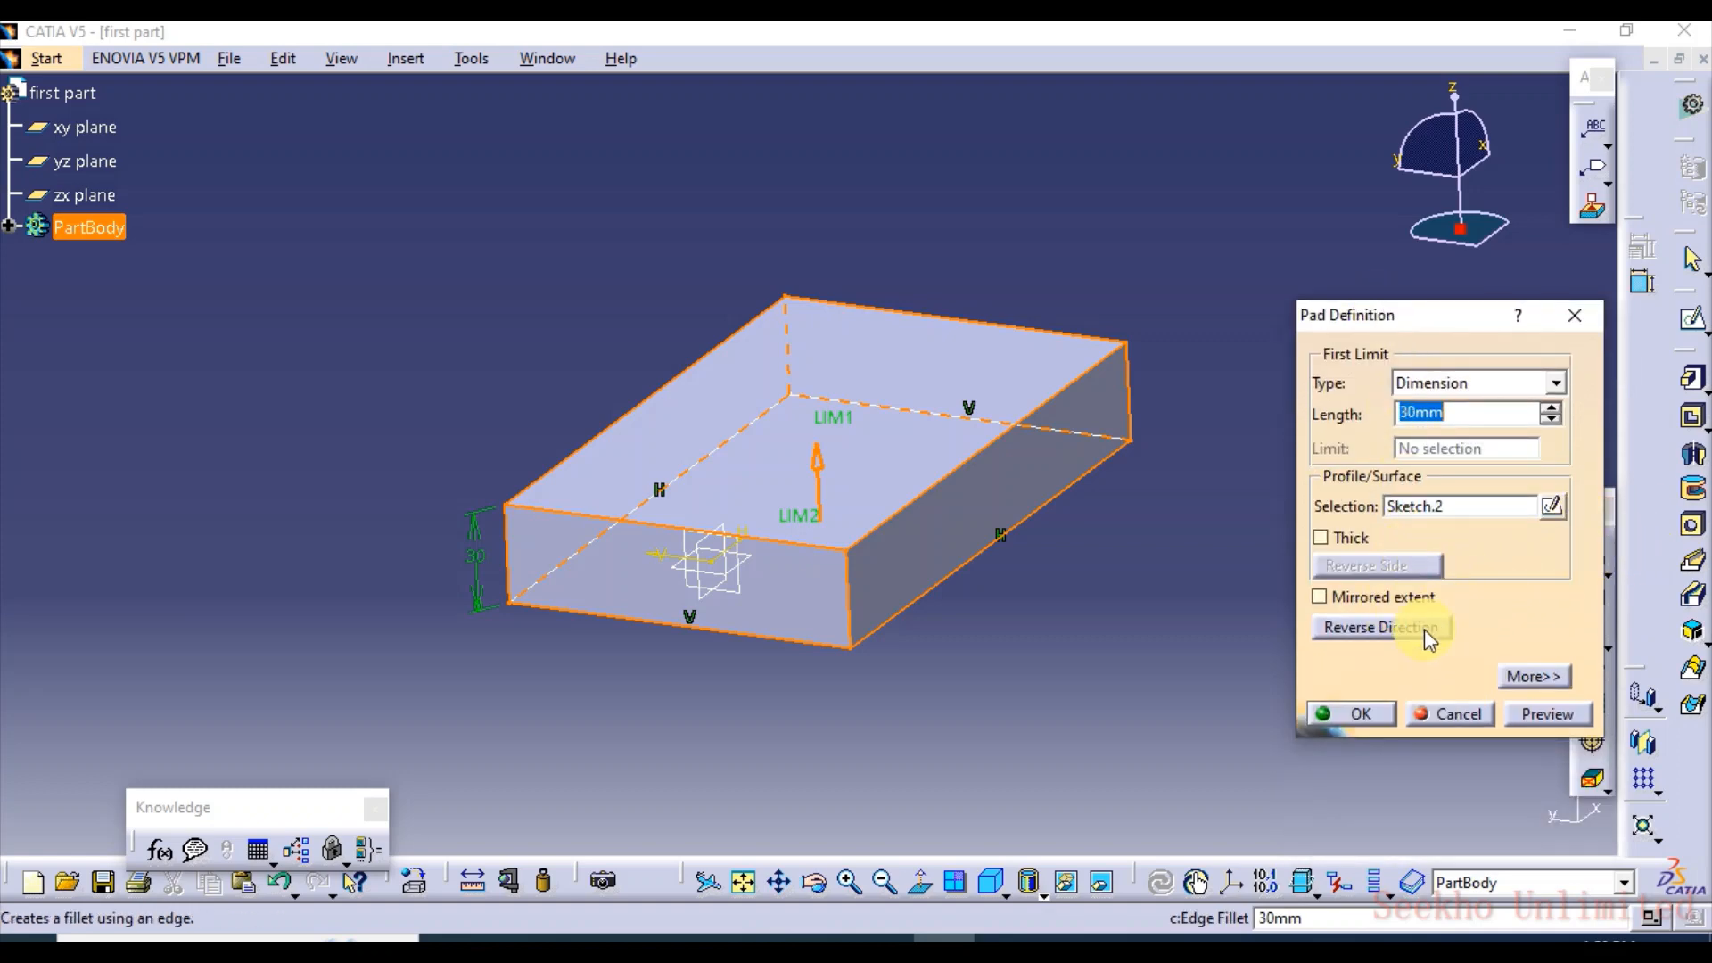
click(1321, 536)
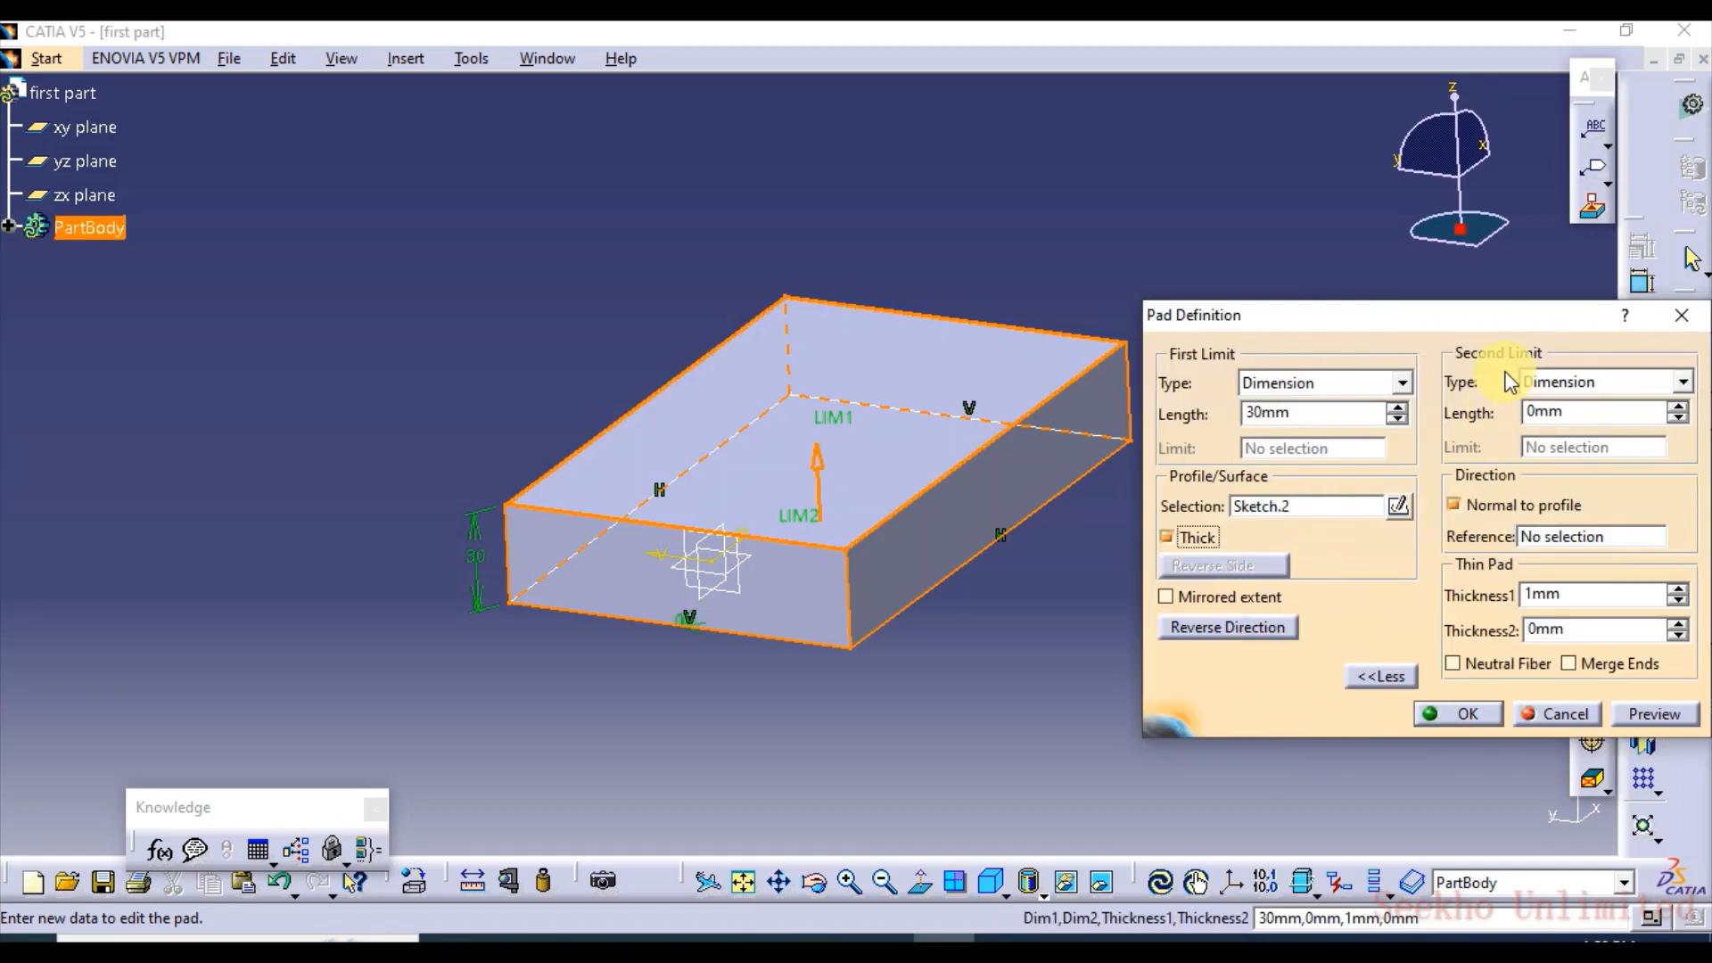
Raise the pad's second limit length to 22 mm in 1 mm increments
click(1681, 405)
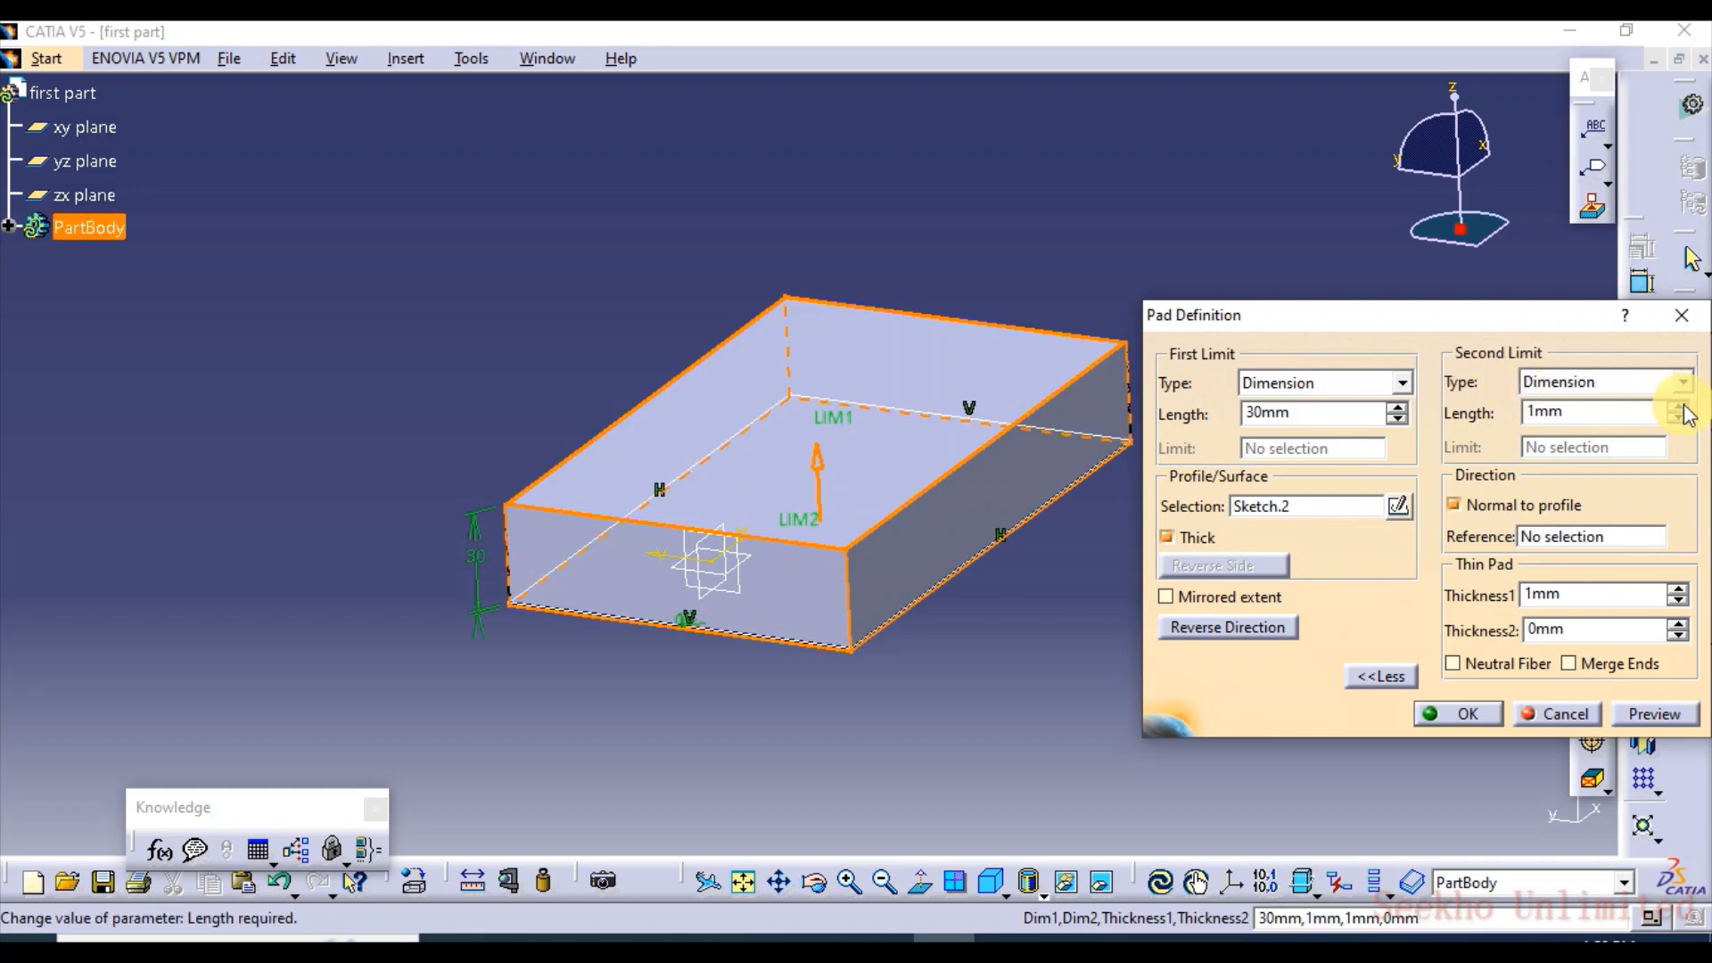
click(1682, 406)
click(1682, 406)
click(1682, 406)
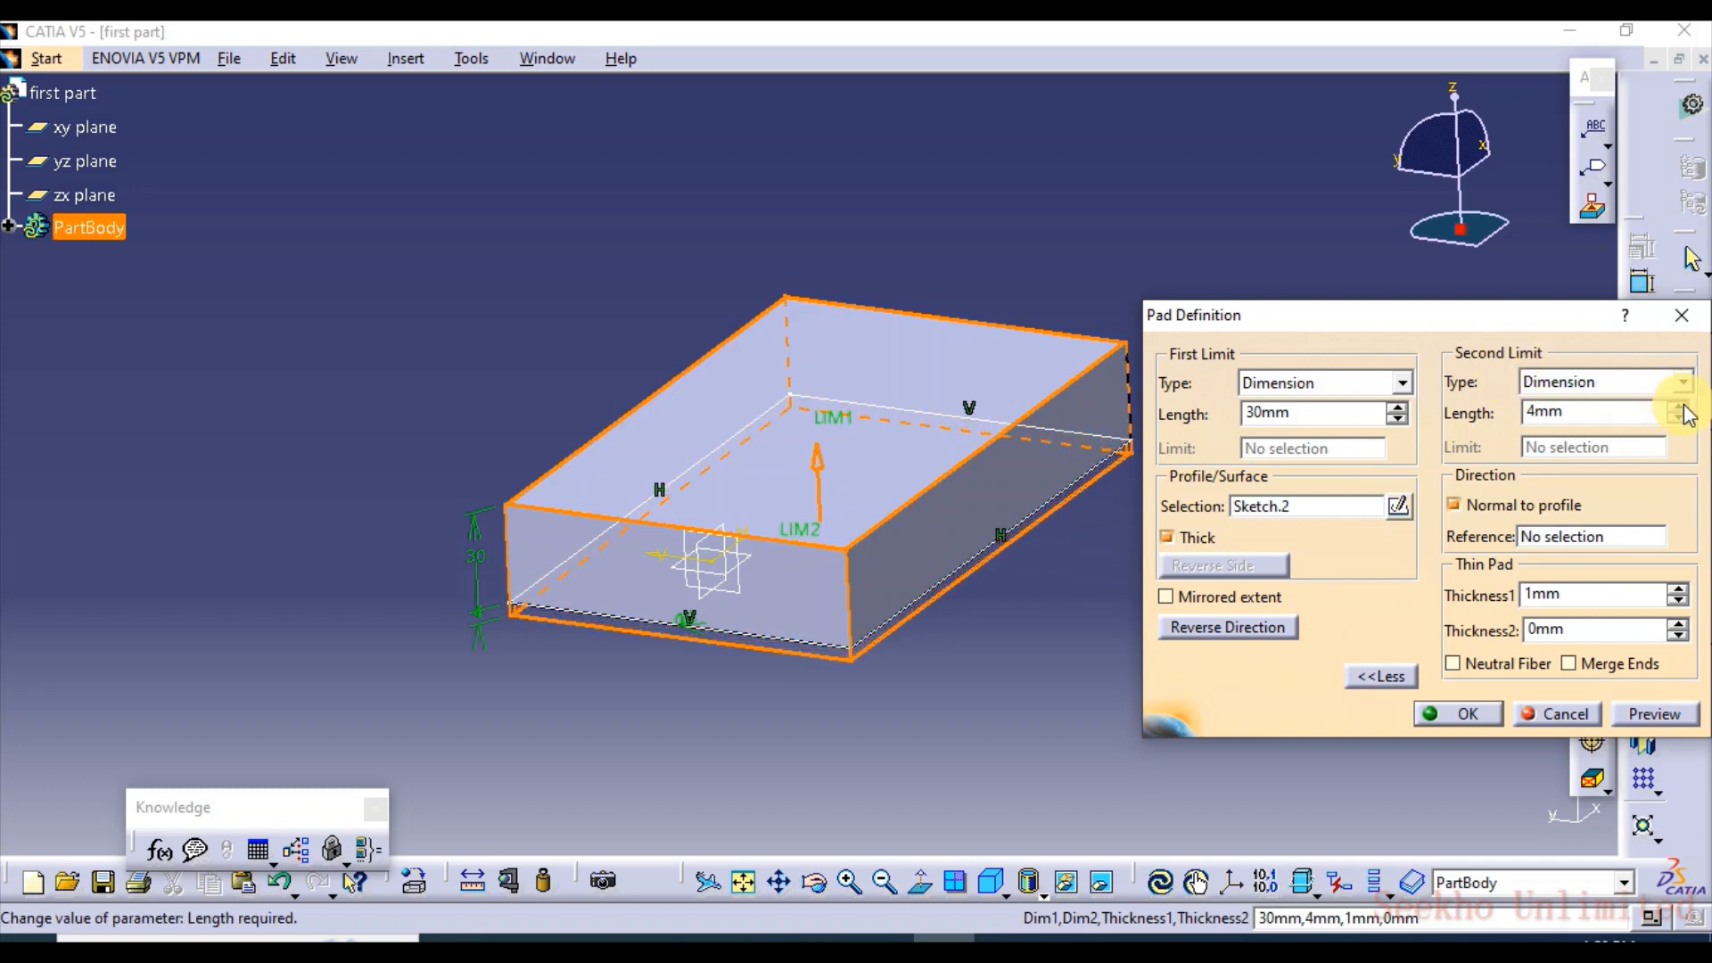
click(1682, 406)
click(1681, 406)
click(1682, 405)
click(1682, 406)
click(1681, 406)
click(1682, 406)
click(1681, 406)
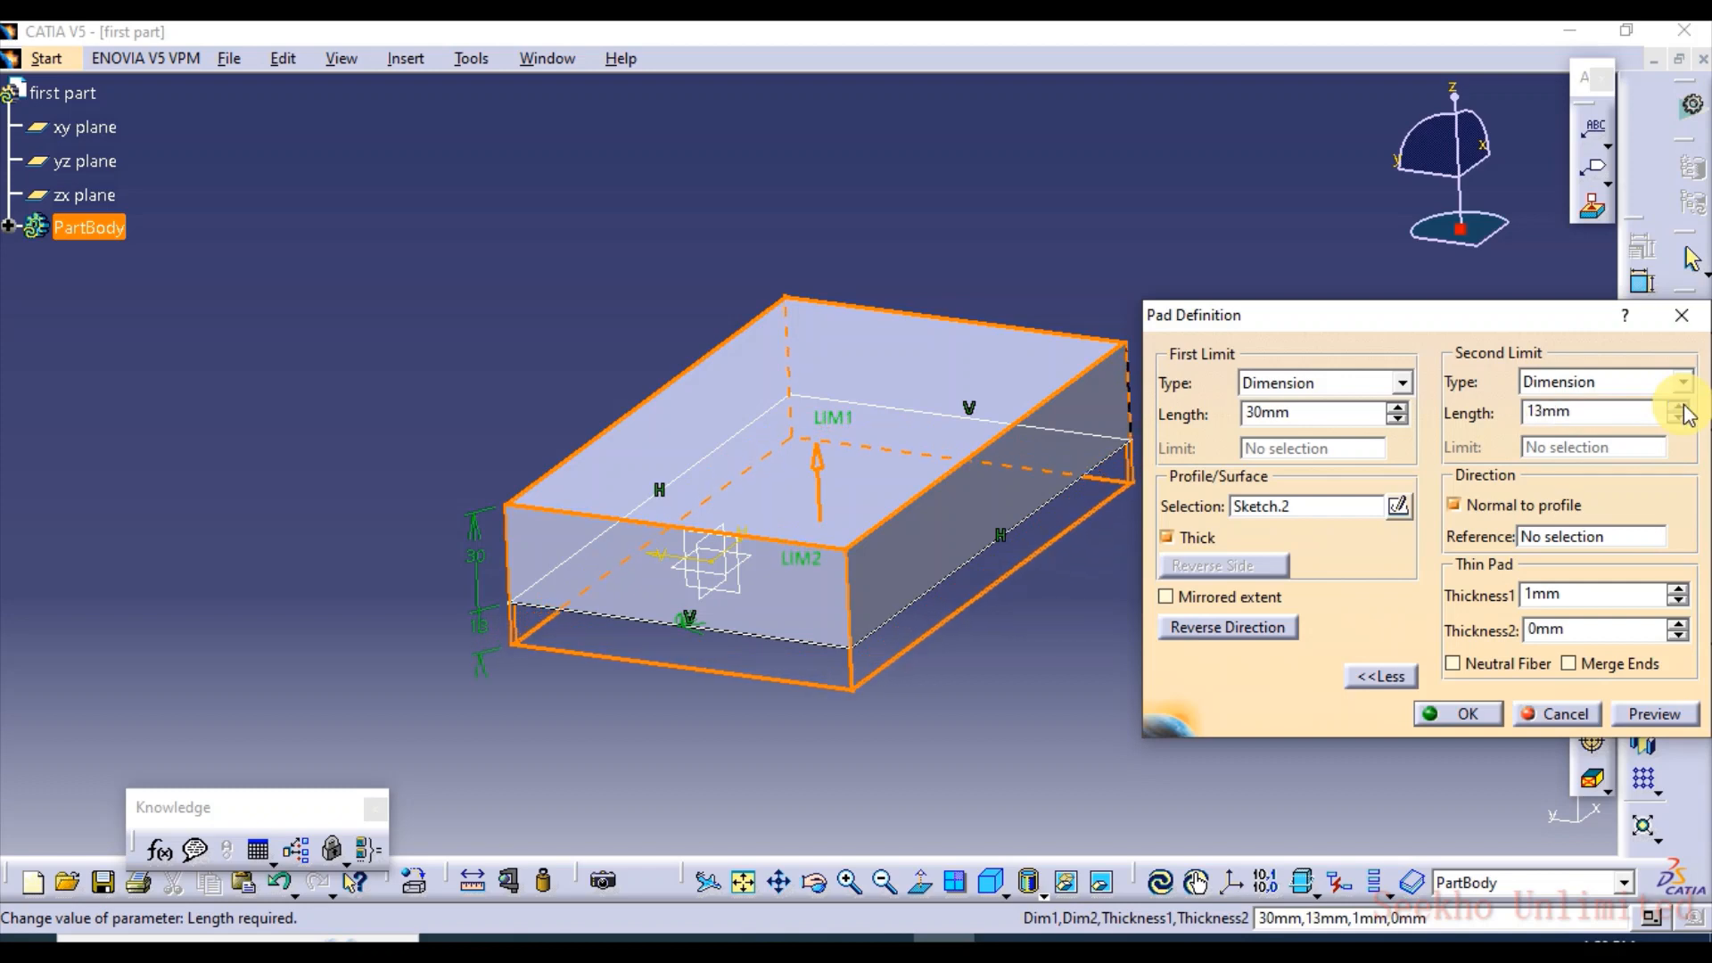
click(1682, 406)
click(1682, 405)
click(1682, 406)
click(1682, 405)
click(1681, 405)
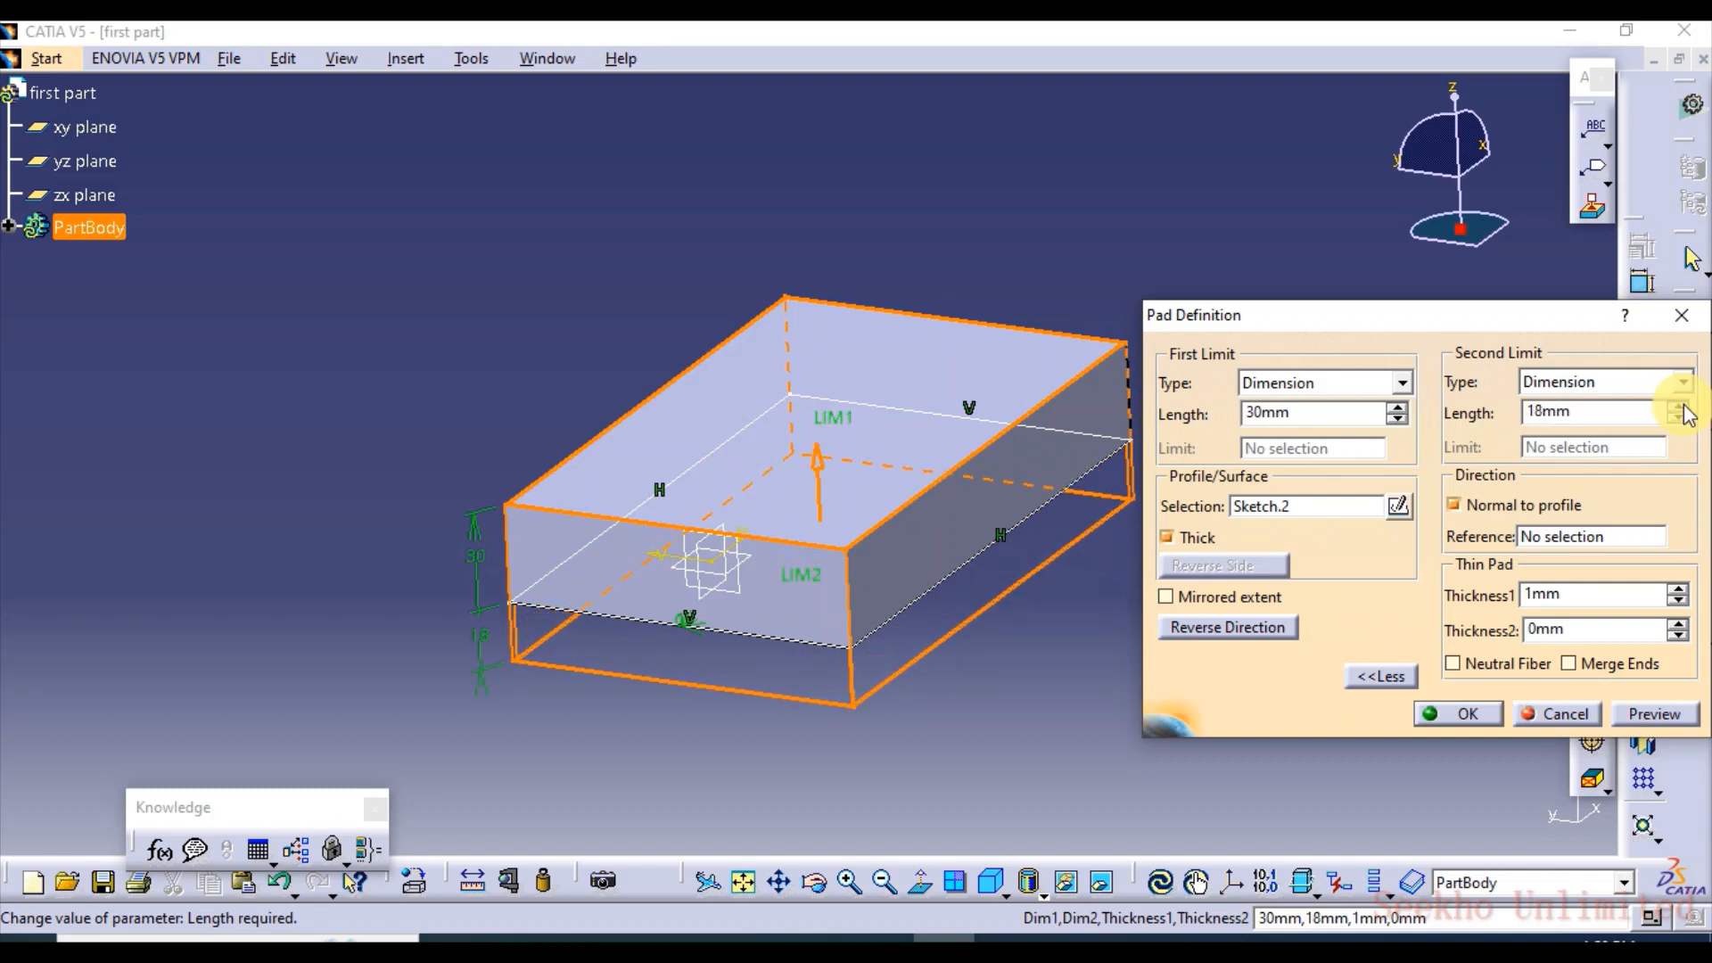
click(1682, 406)
click(1681, 405)
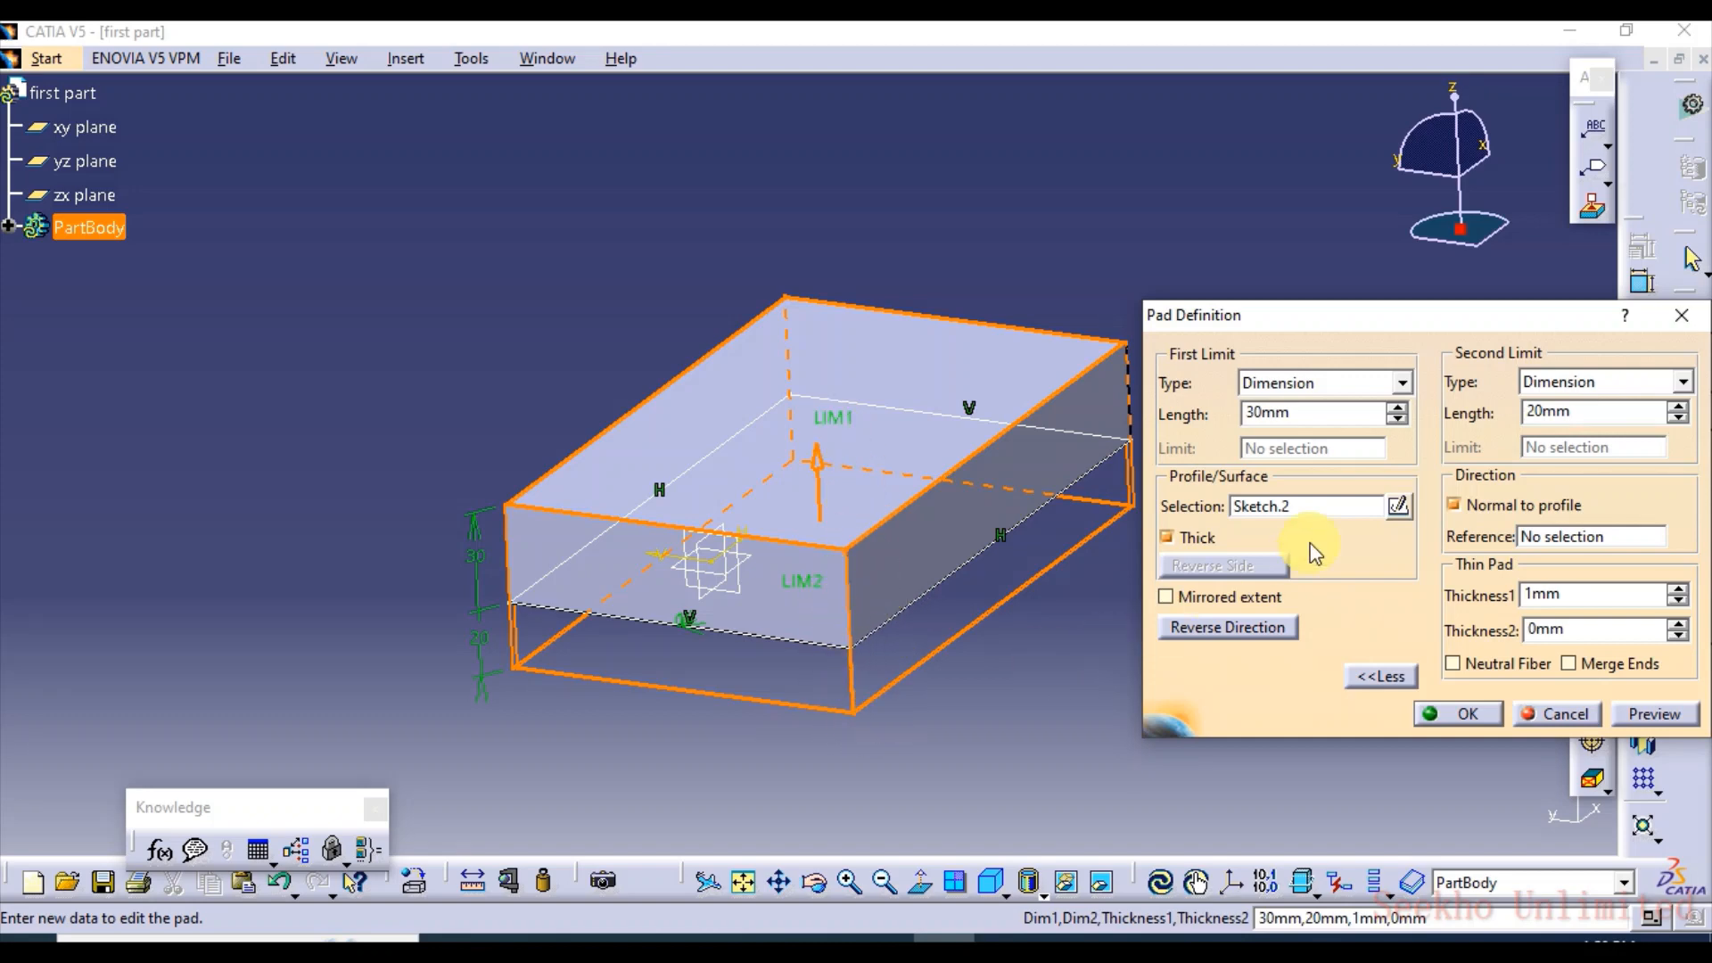
click(1678, 407)
click(1677, 407)
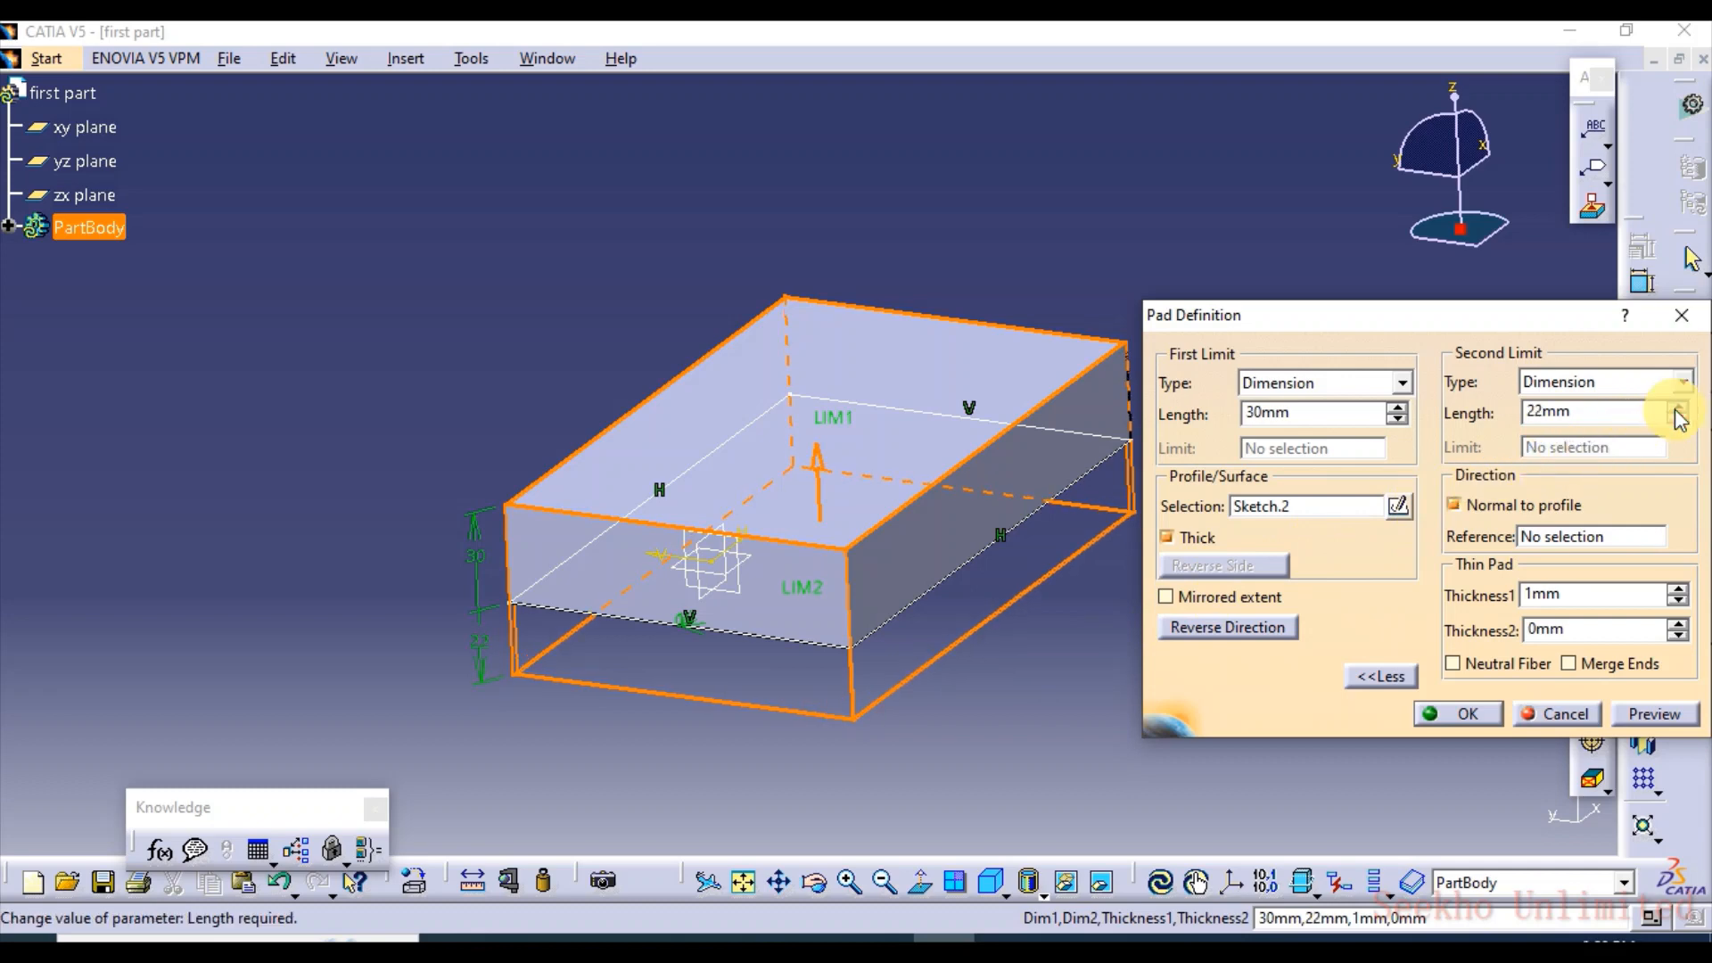
Reduce the second limit length to 10 mm, preview the thin pad and examine its hollow shape
drag(1678, 421, 1679, 420)
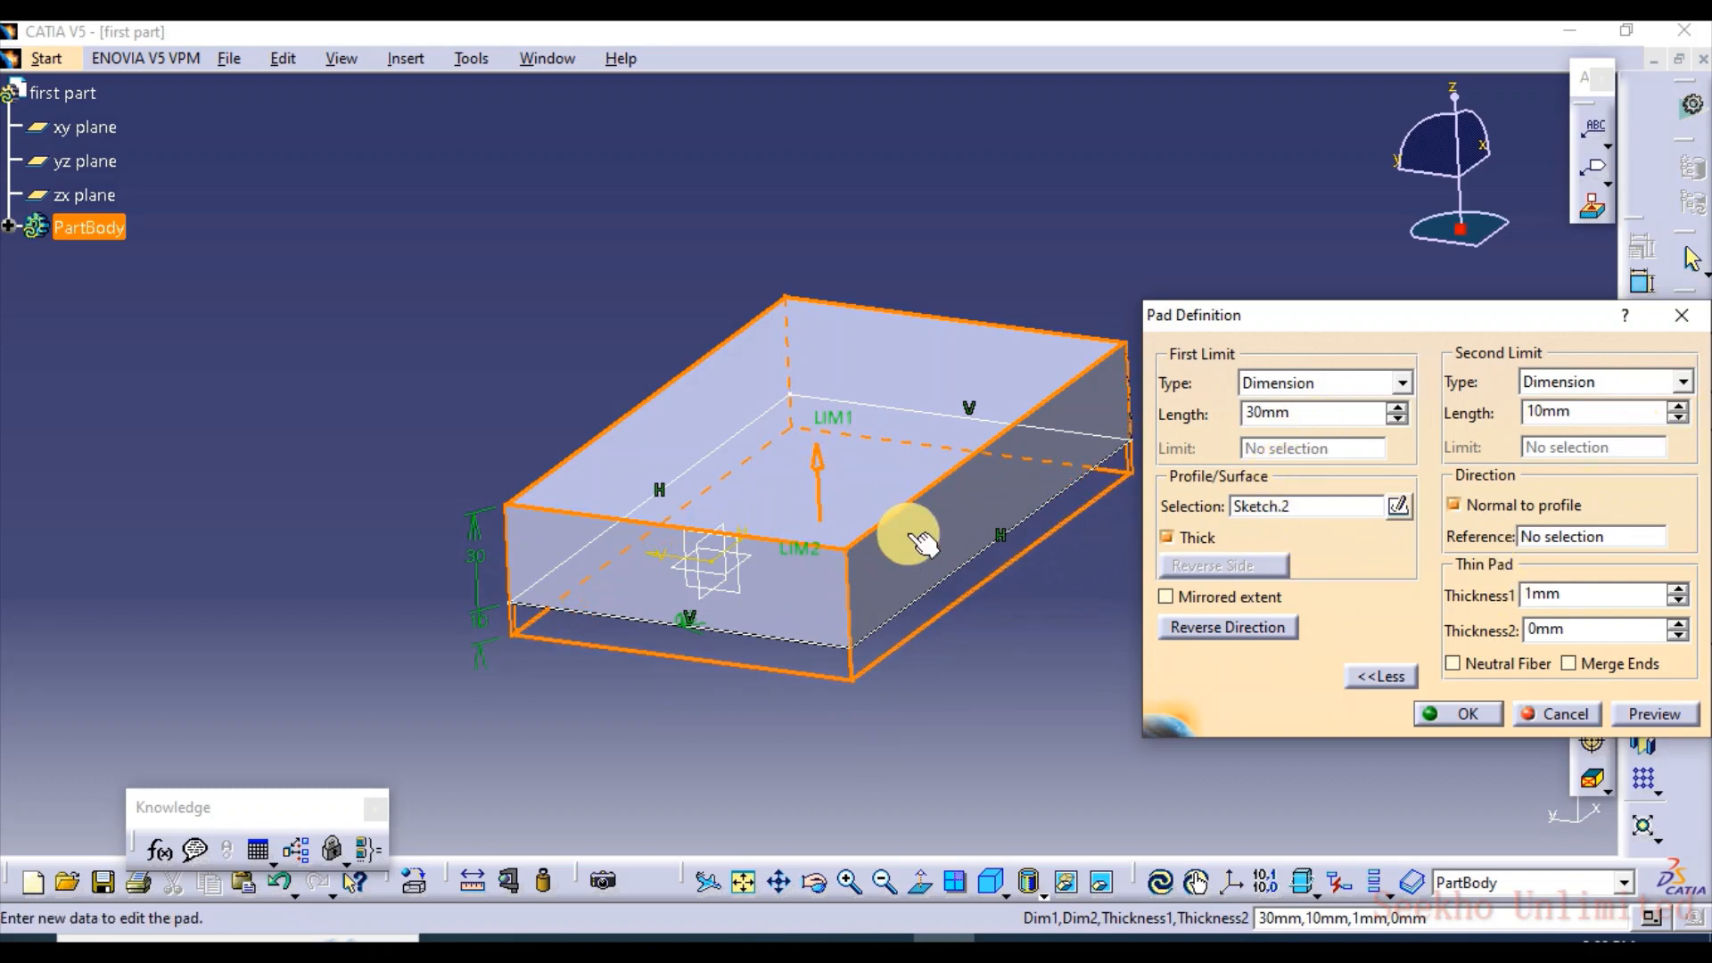
click(1652, 713)
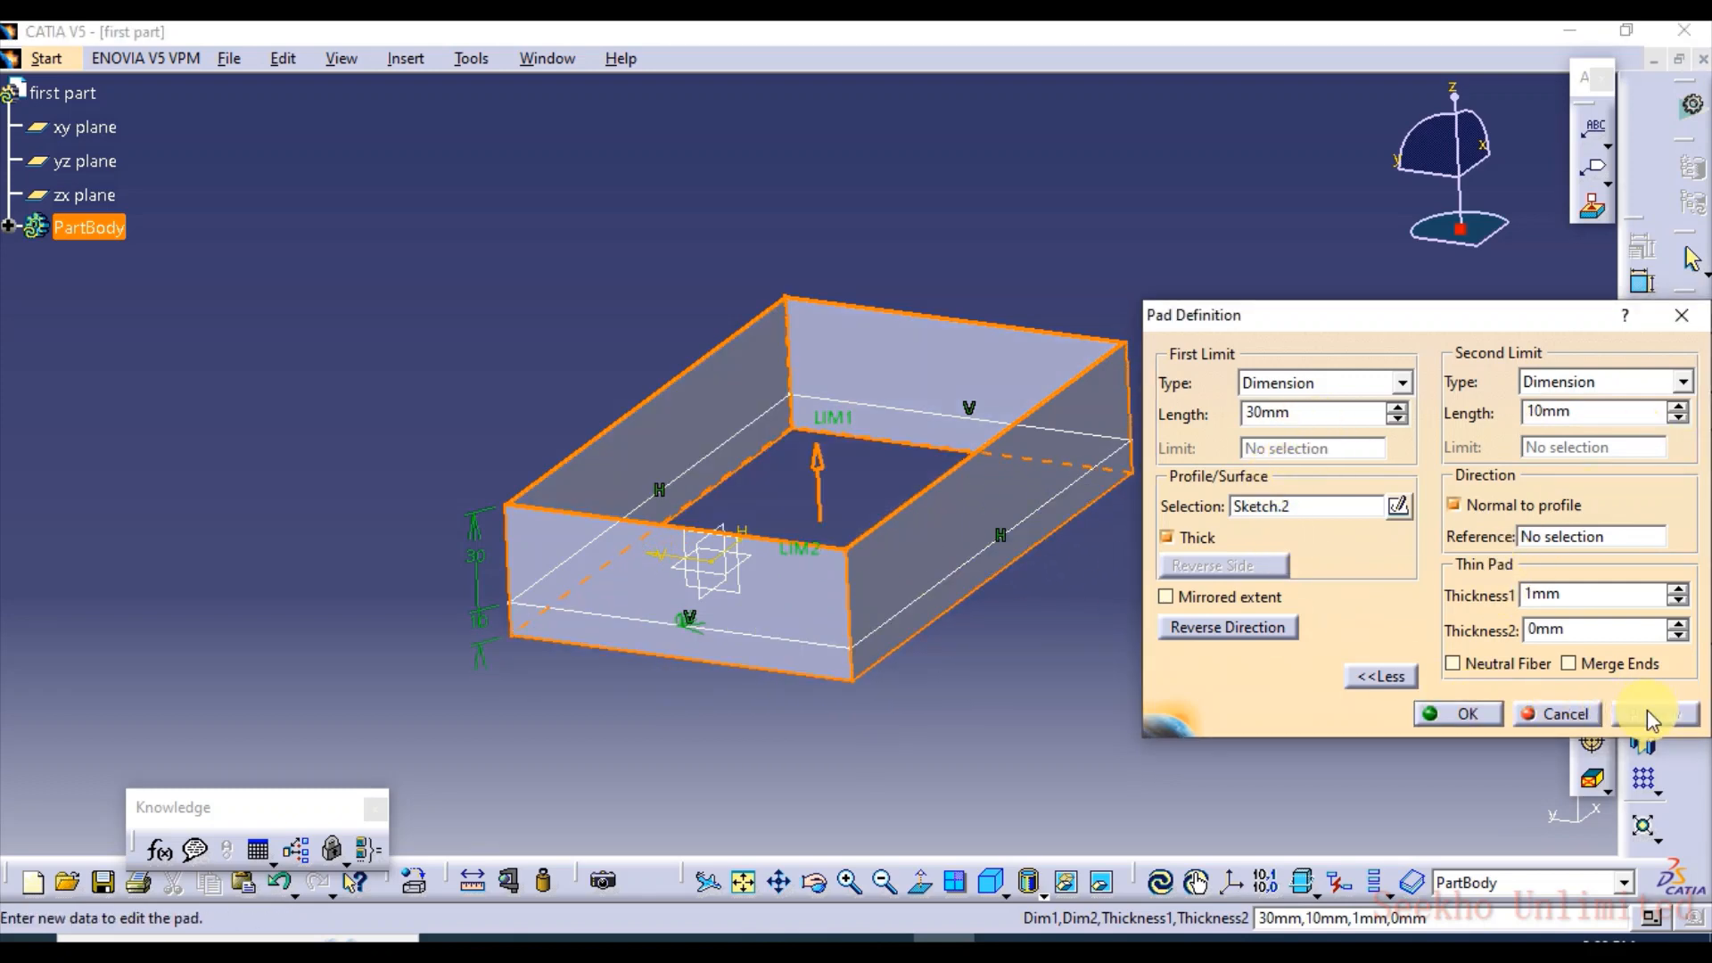
mouse_move(945, 615)
middle_down()
mouse_move(890, 553)
mouse_move(967, 603)
middle_up()
middle_drag(714, 657, 939, 707)
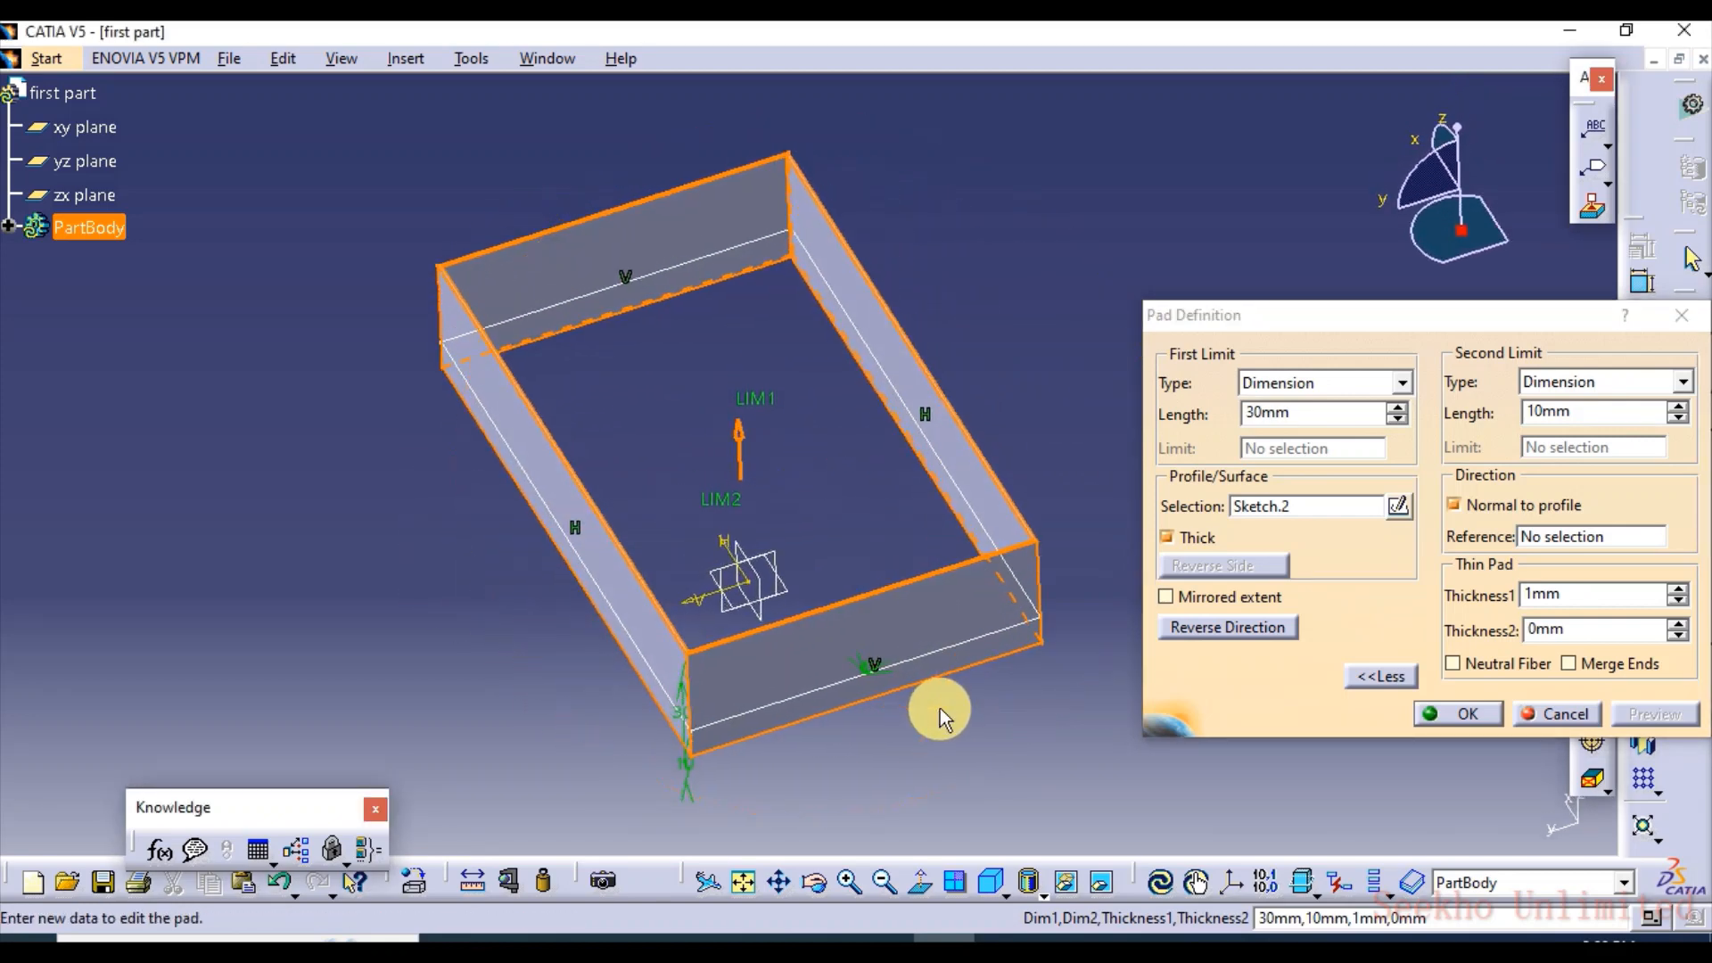
Increase the thin pad's Thickness1 to 3 mm and preview the thicker walls
click(1558, 595)
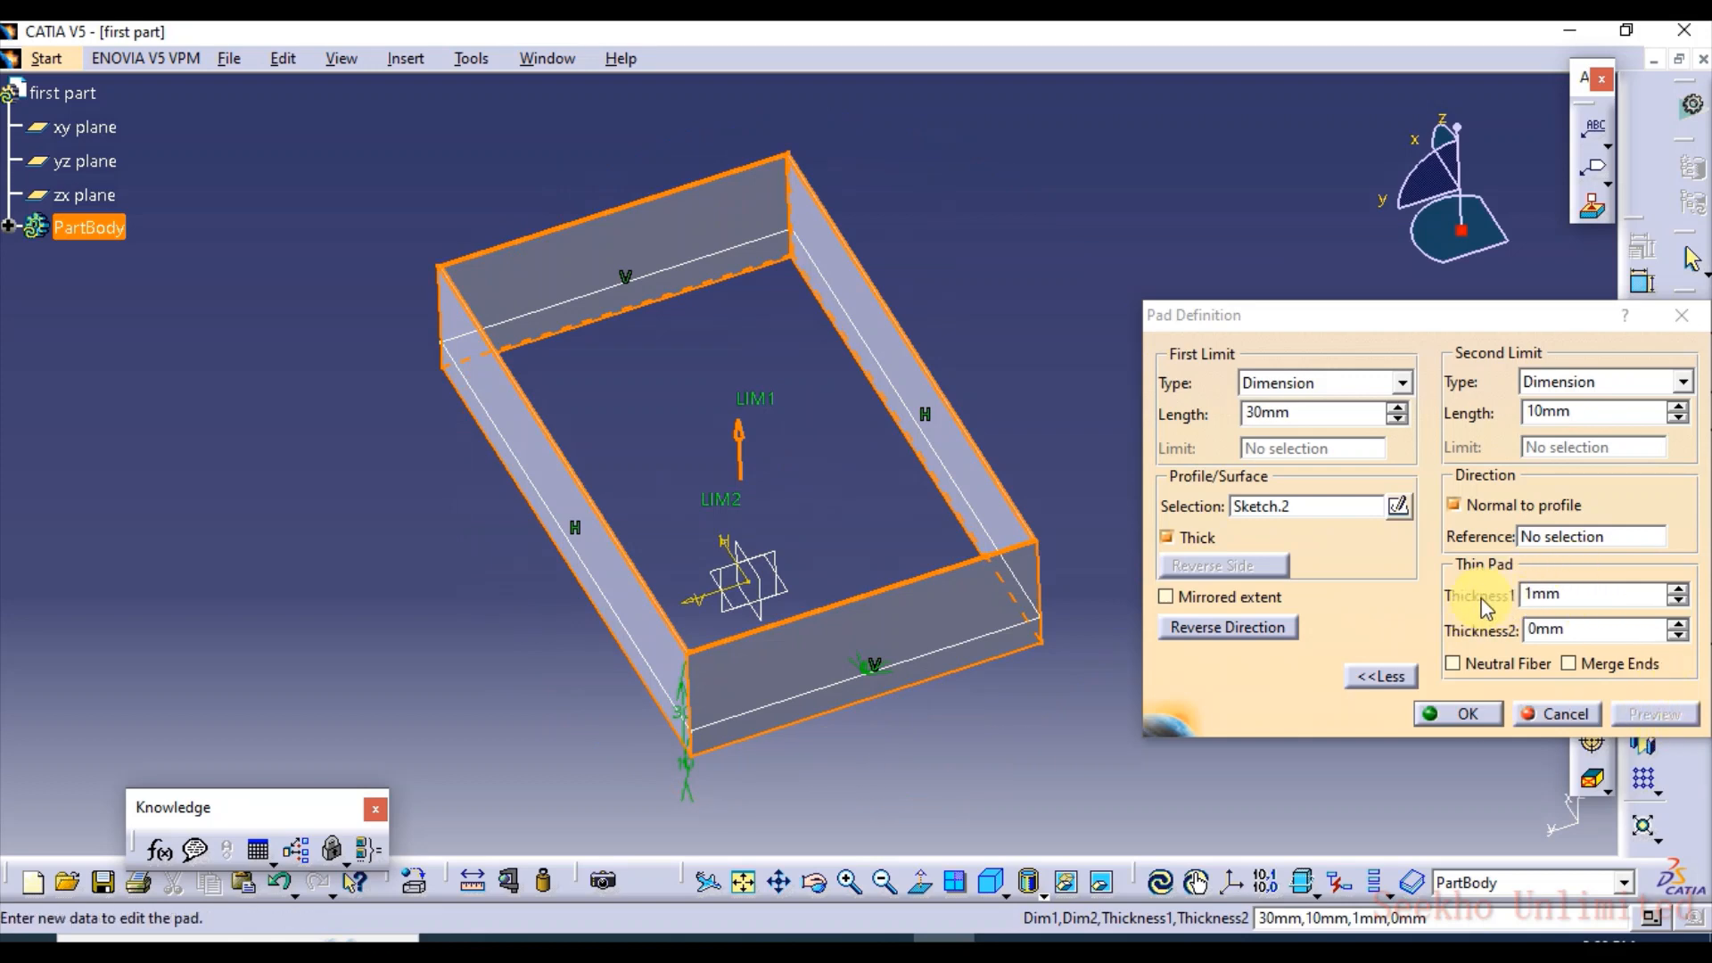
click(1679, 591)
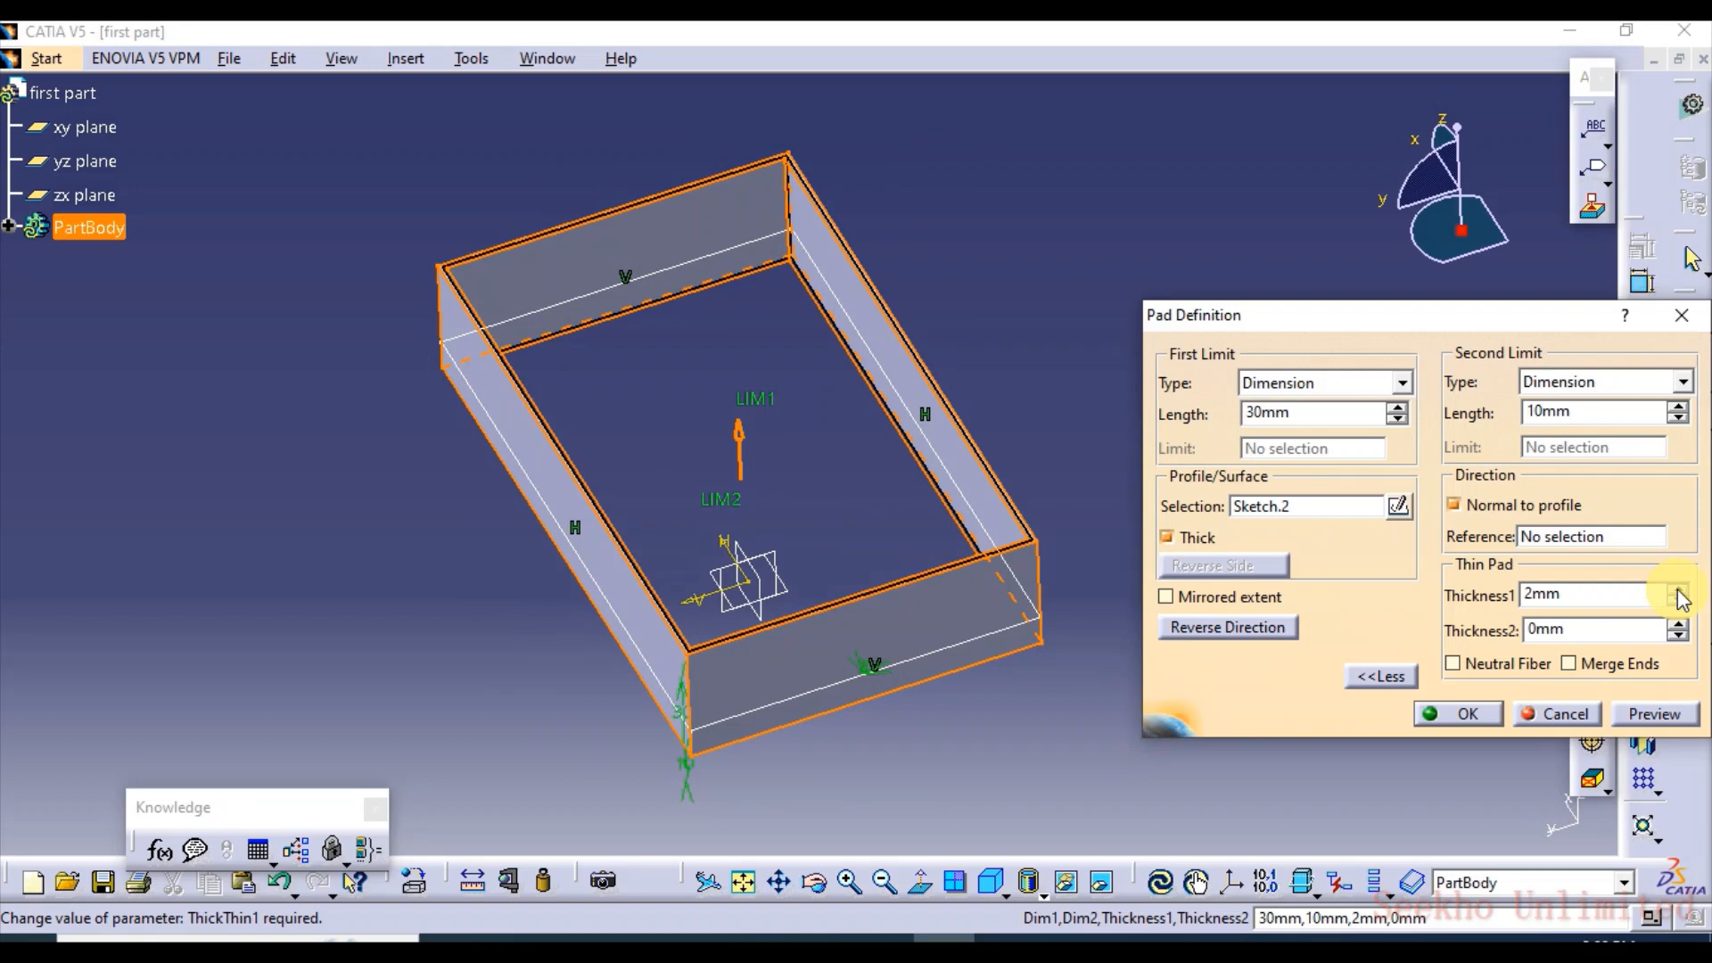
click(1680, 593)
click(1657, 718)
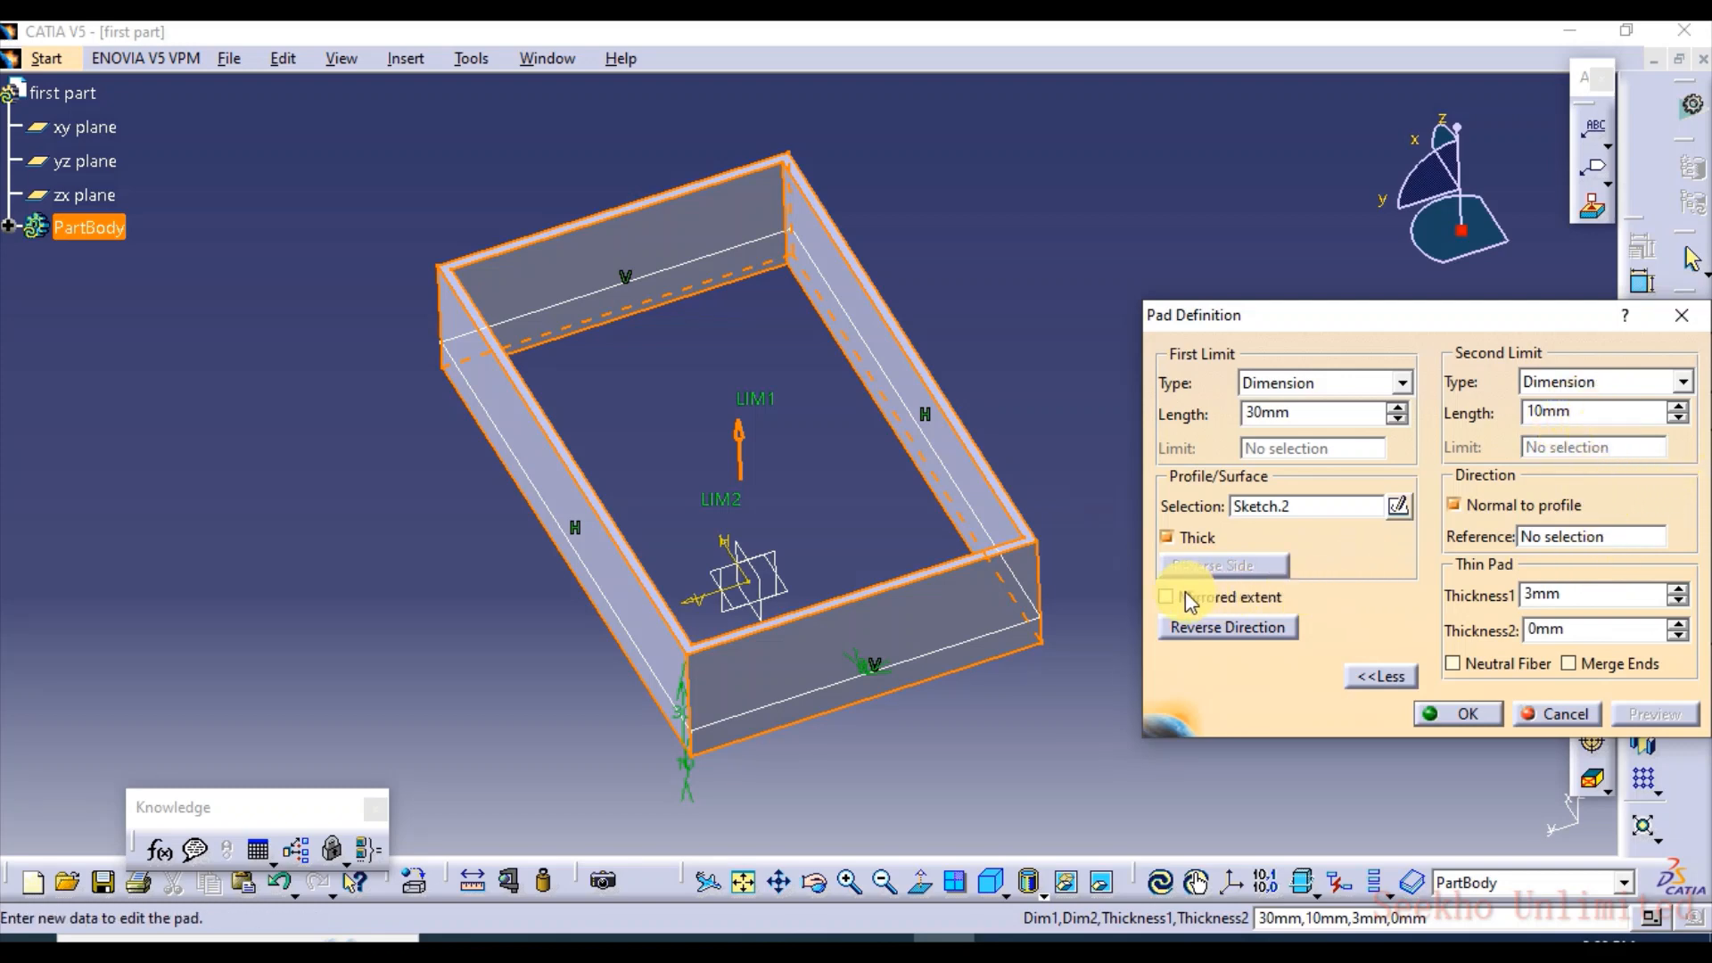
Turn off the Thick option, preview the pad as a solid and examine it from another side
click(1167, 539)
click(1664, 711)
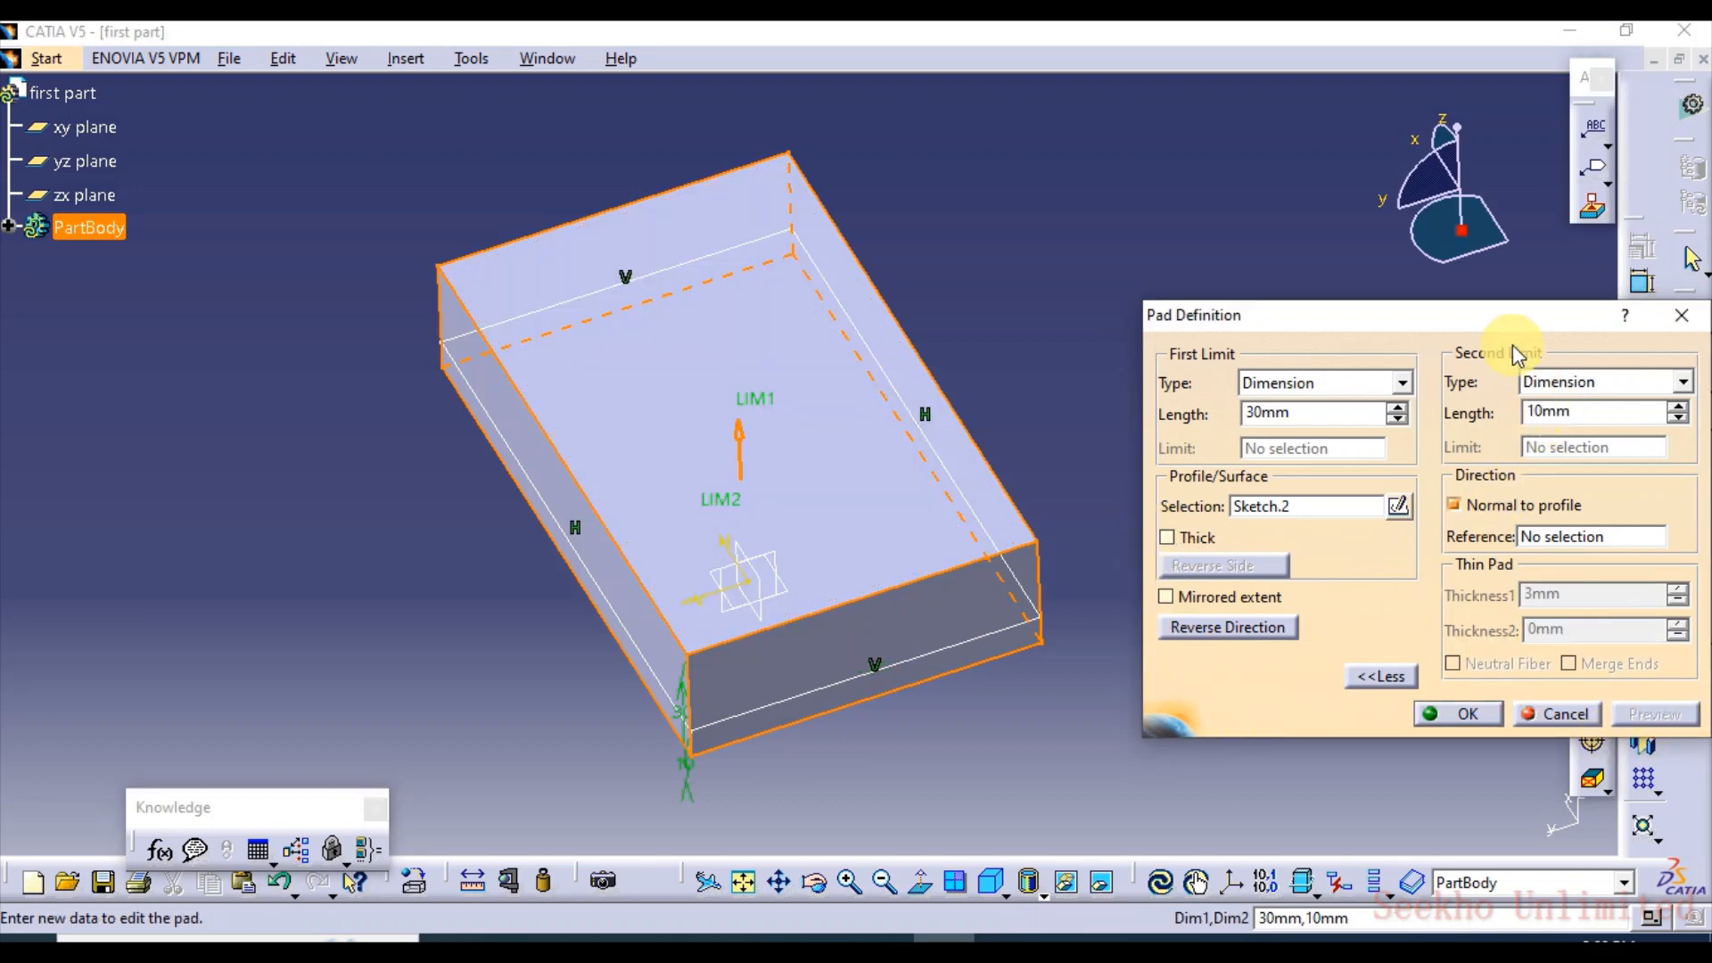
drag(1491, 314, 1528, 257)
click(1424, 618)
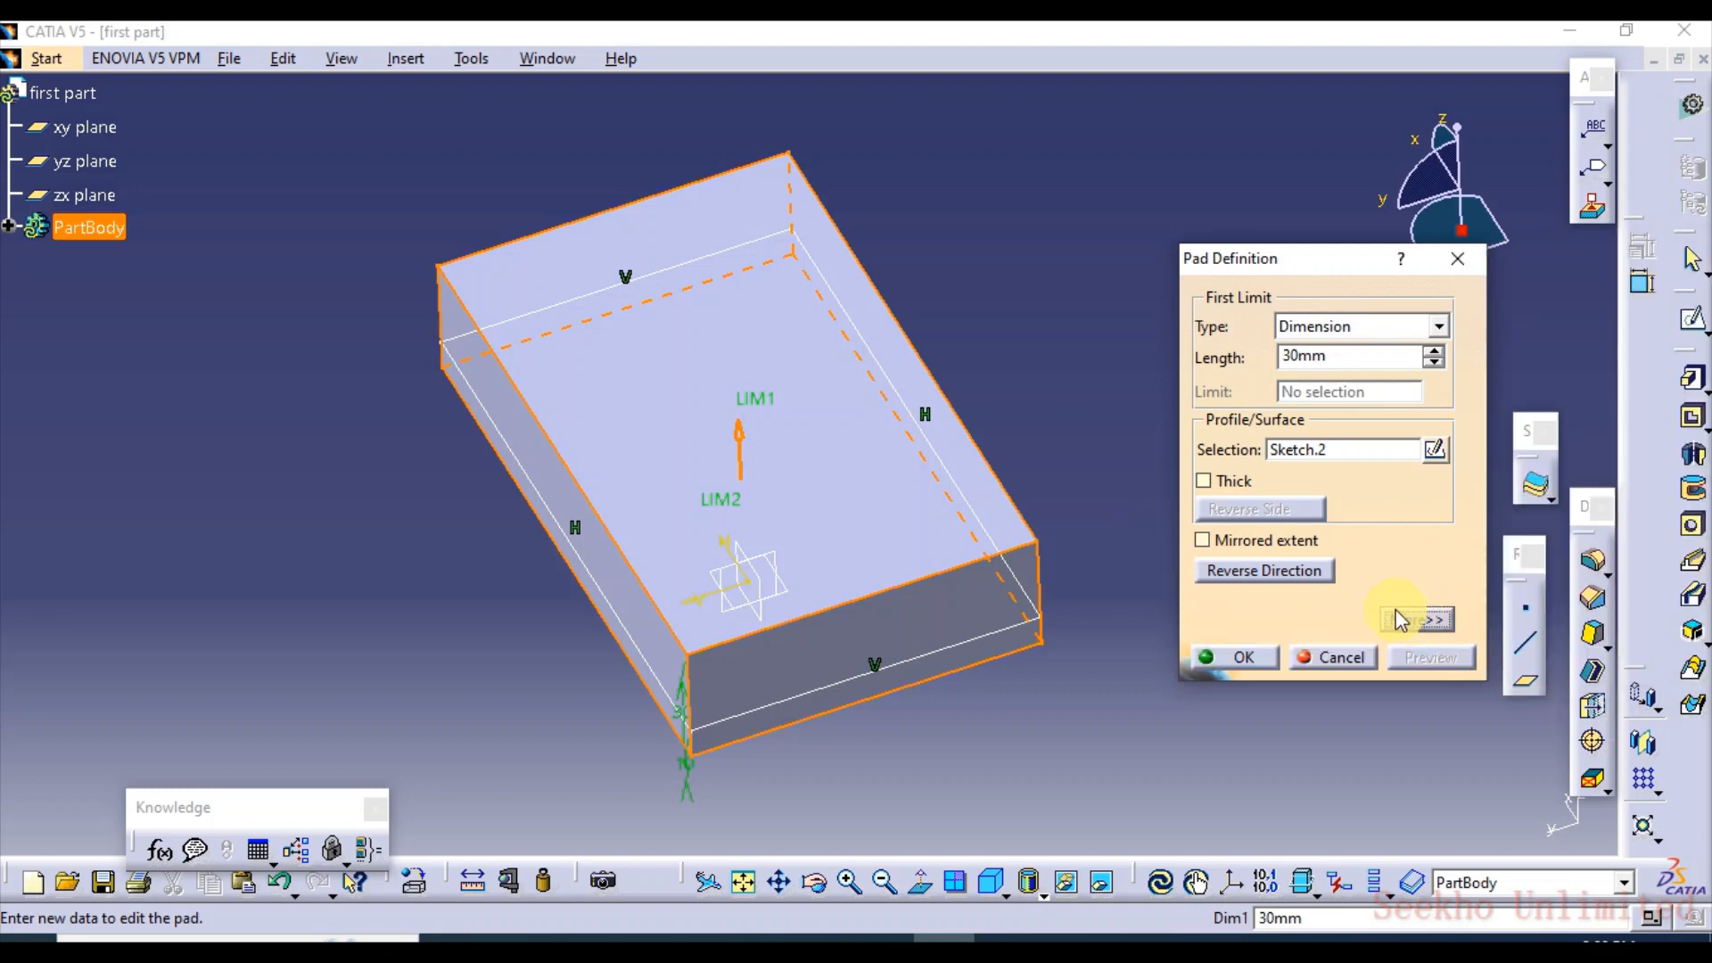
middle_drag(1105, 699, 1472, 718)
click(1416, 619)
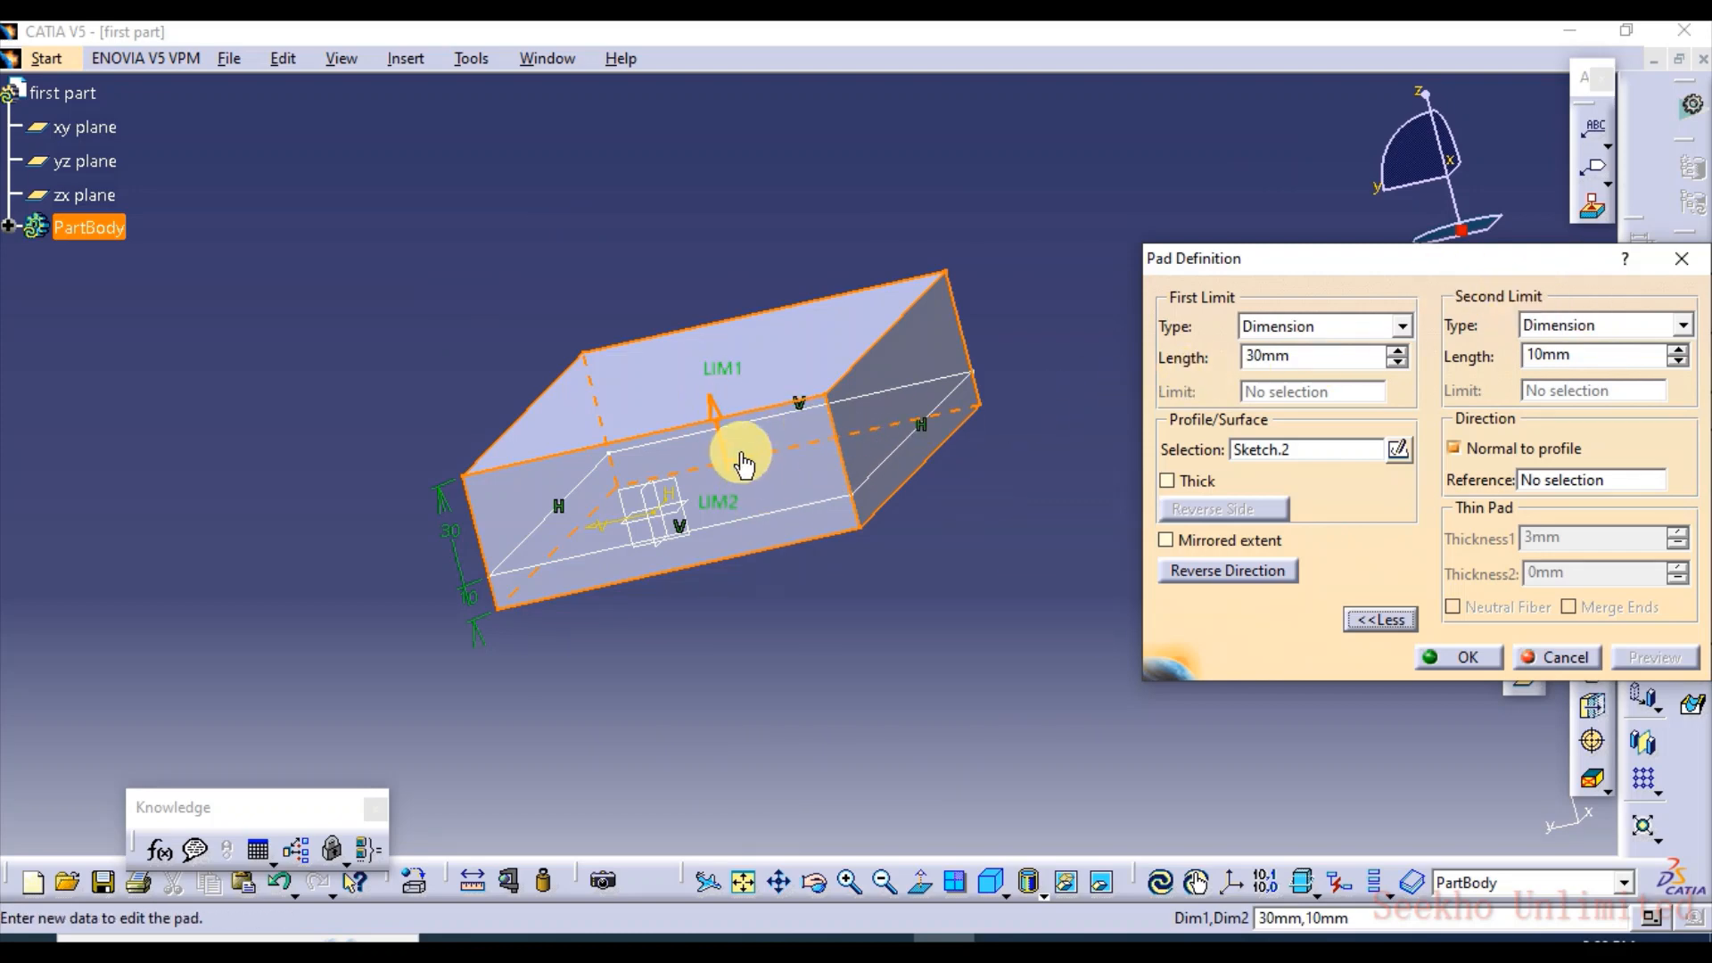
Try the Thick option with Thickness1 reduced to 2 mm and turn it off again
click(1167, 481)
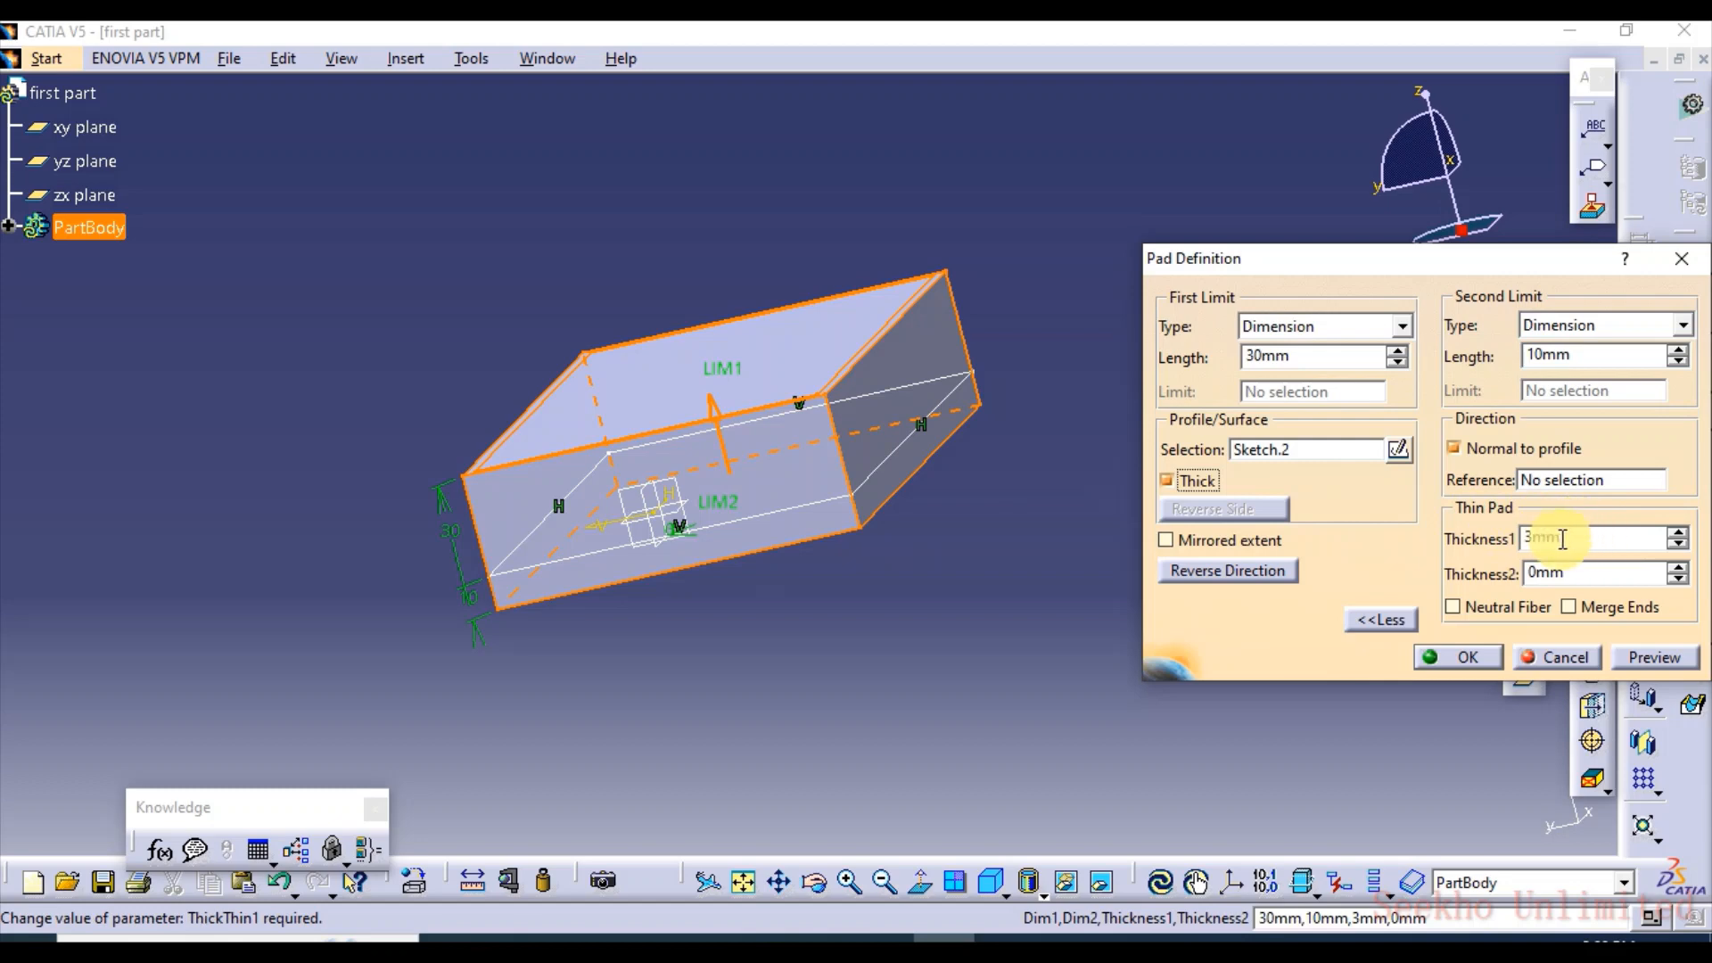
click(1680, 533)
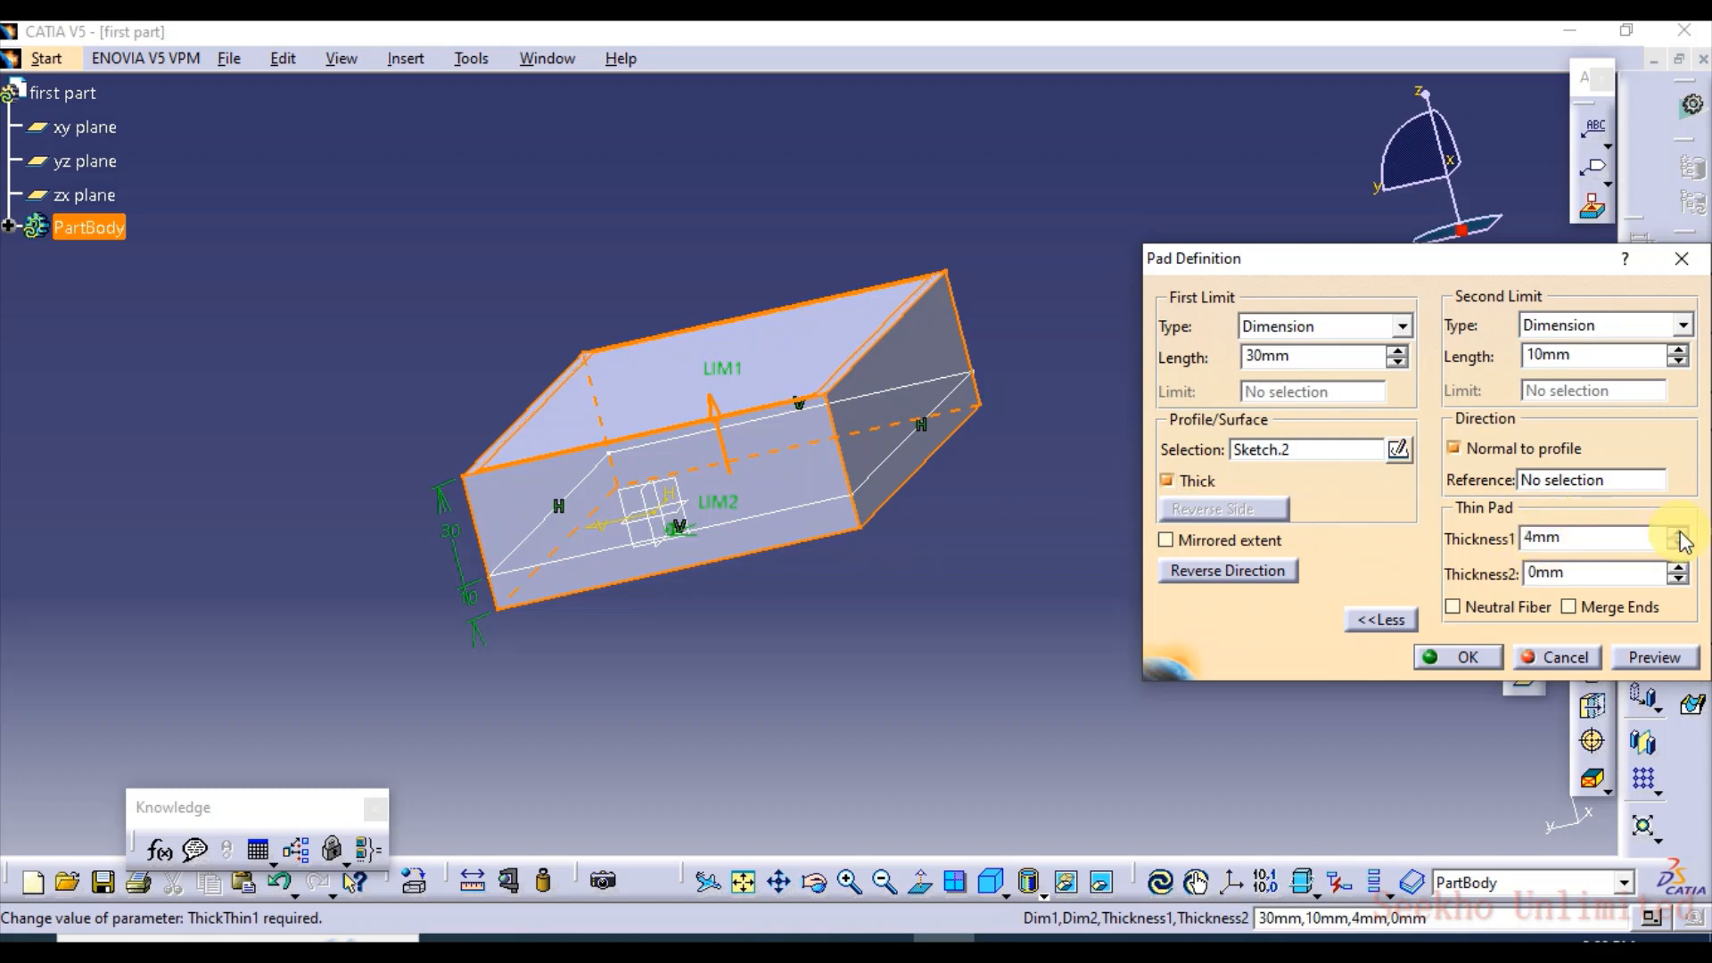
click(1679, 546)
click(1680, 545)
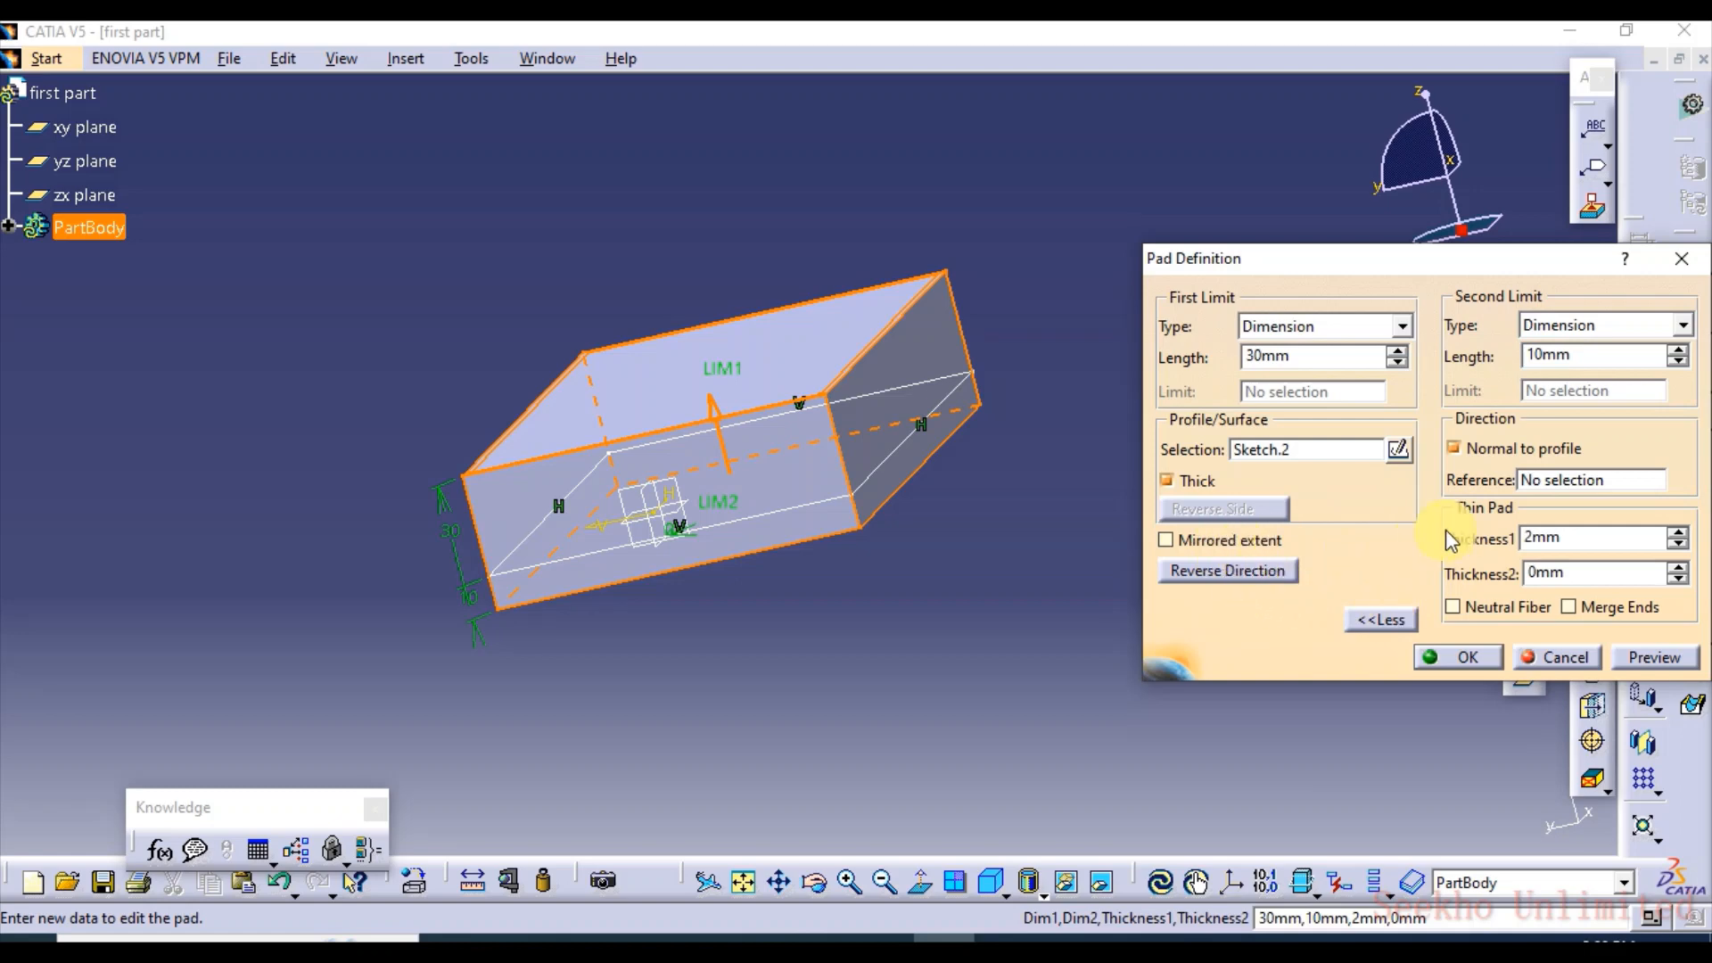
click(1168, 481)
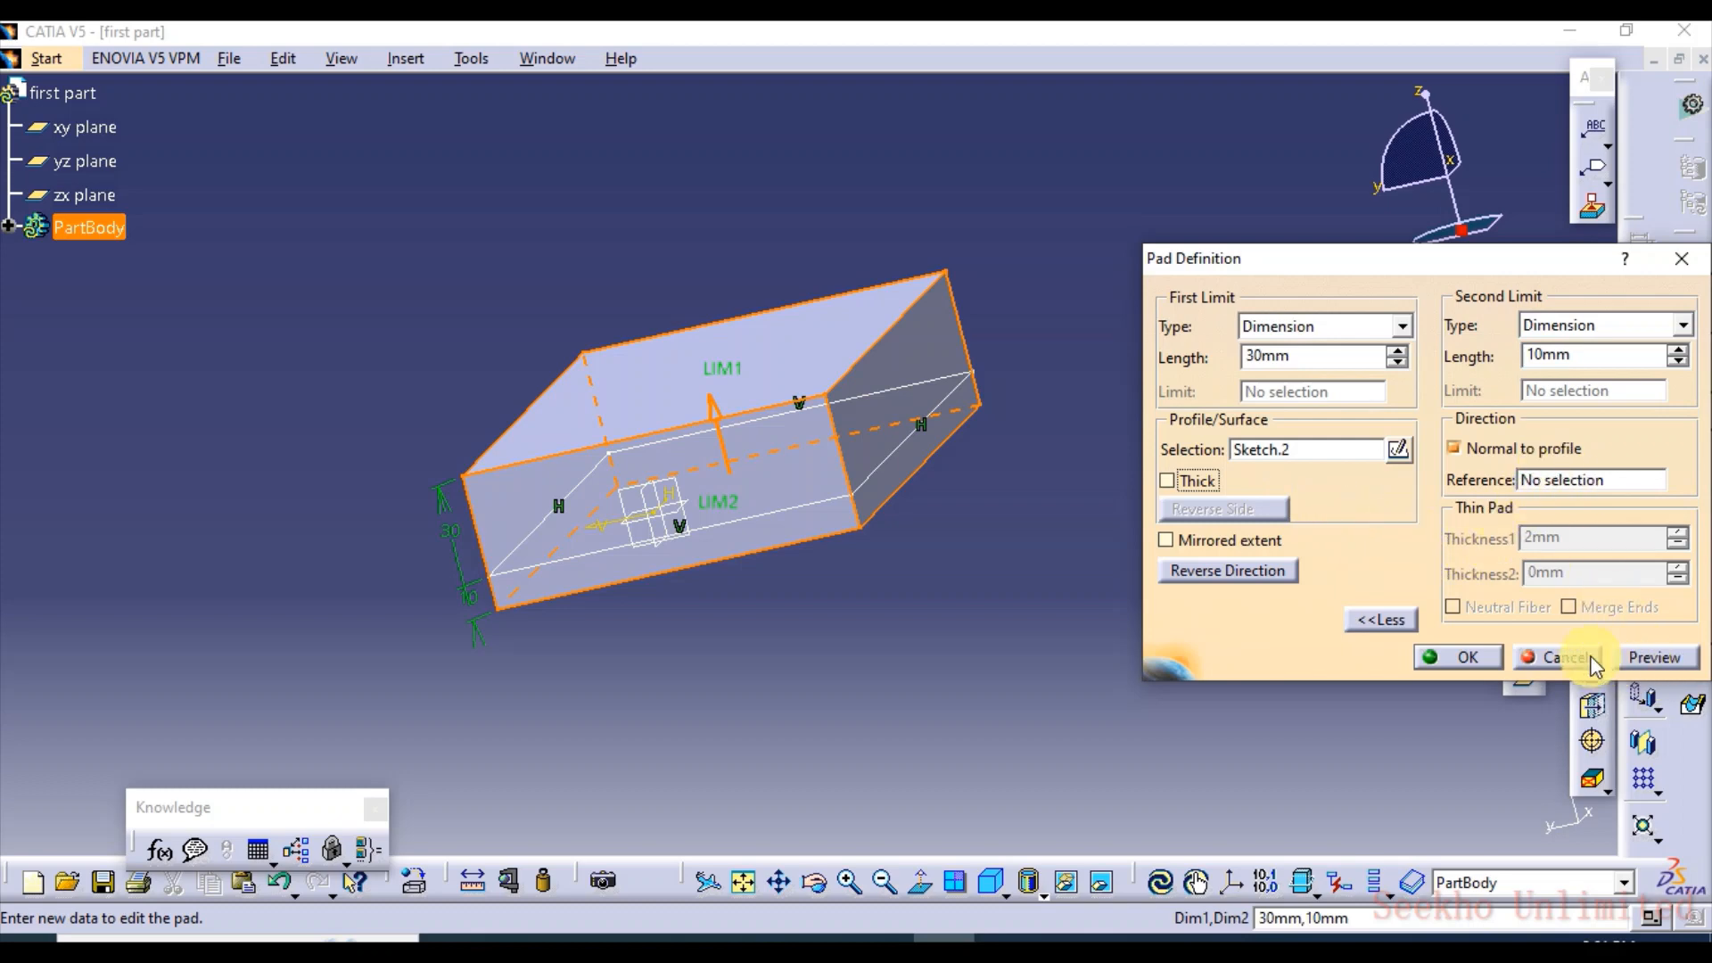
Apply the pad with its 30 mm and 10 mm limits, and undo that change
click(1381, 619)
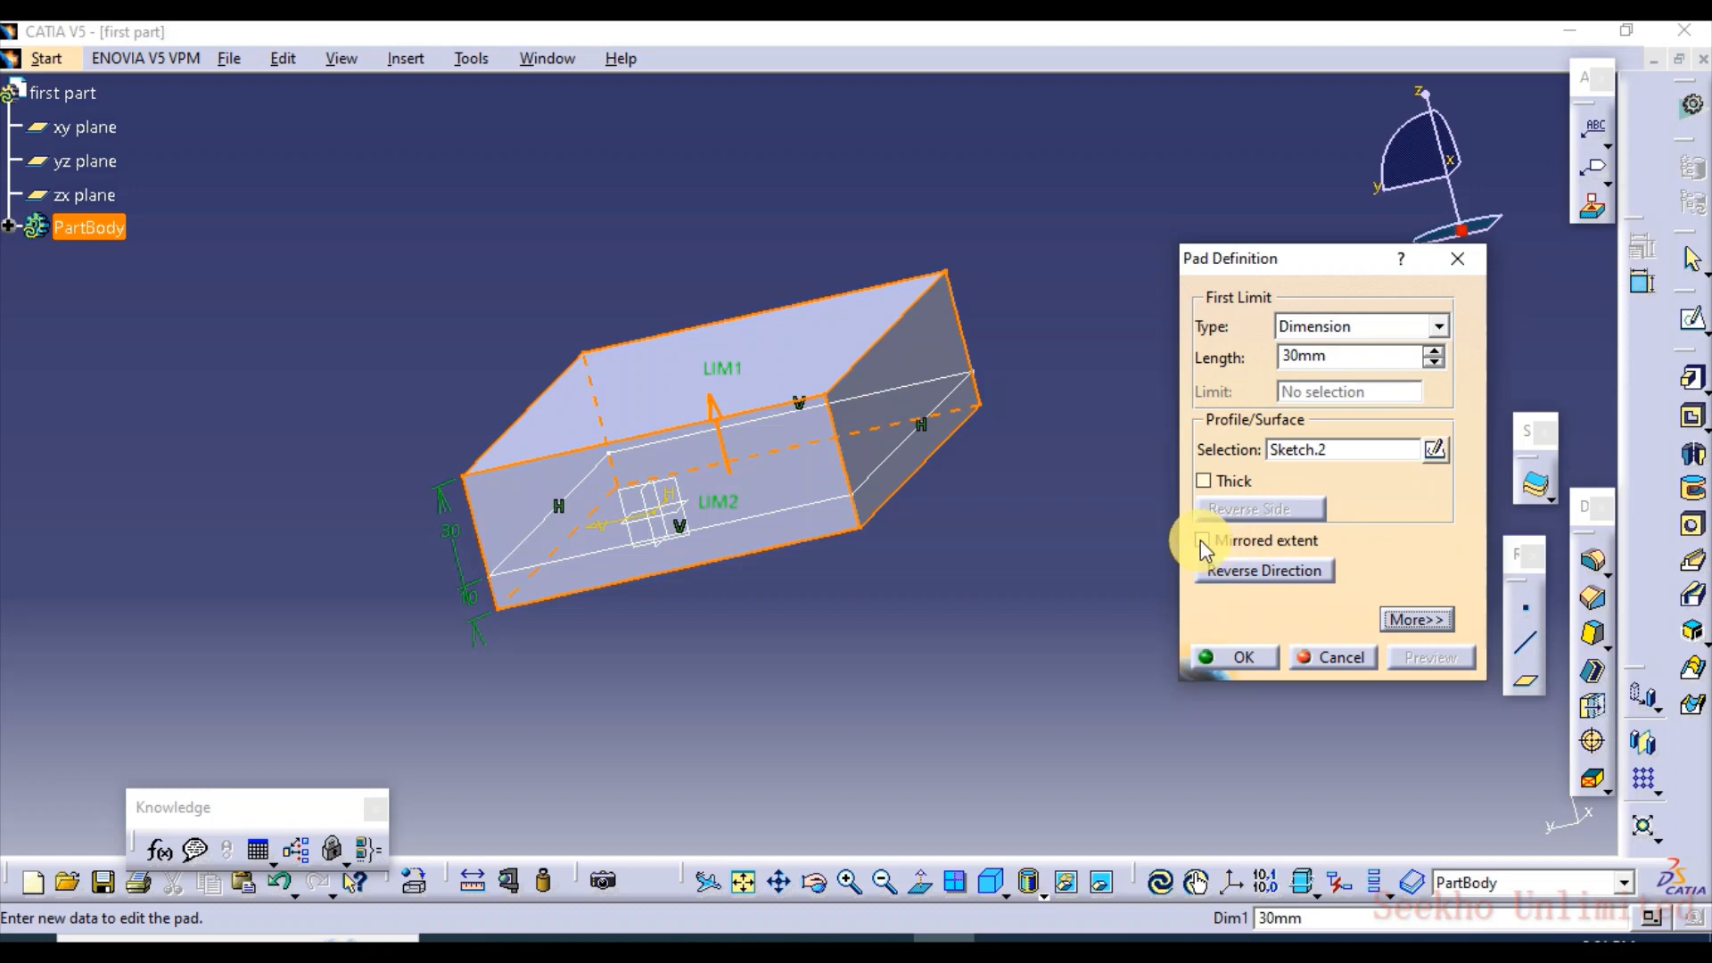
click(1233, 657)
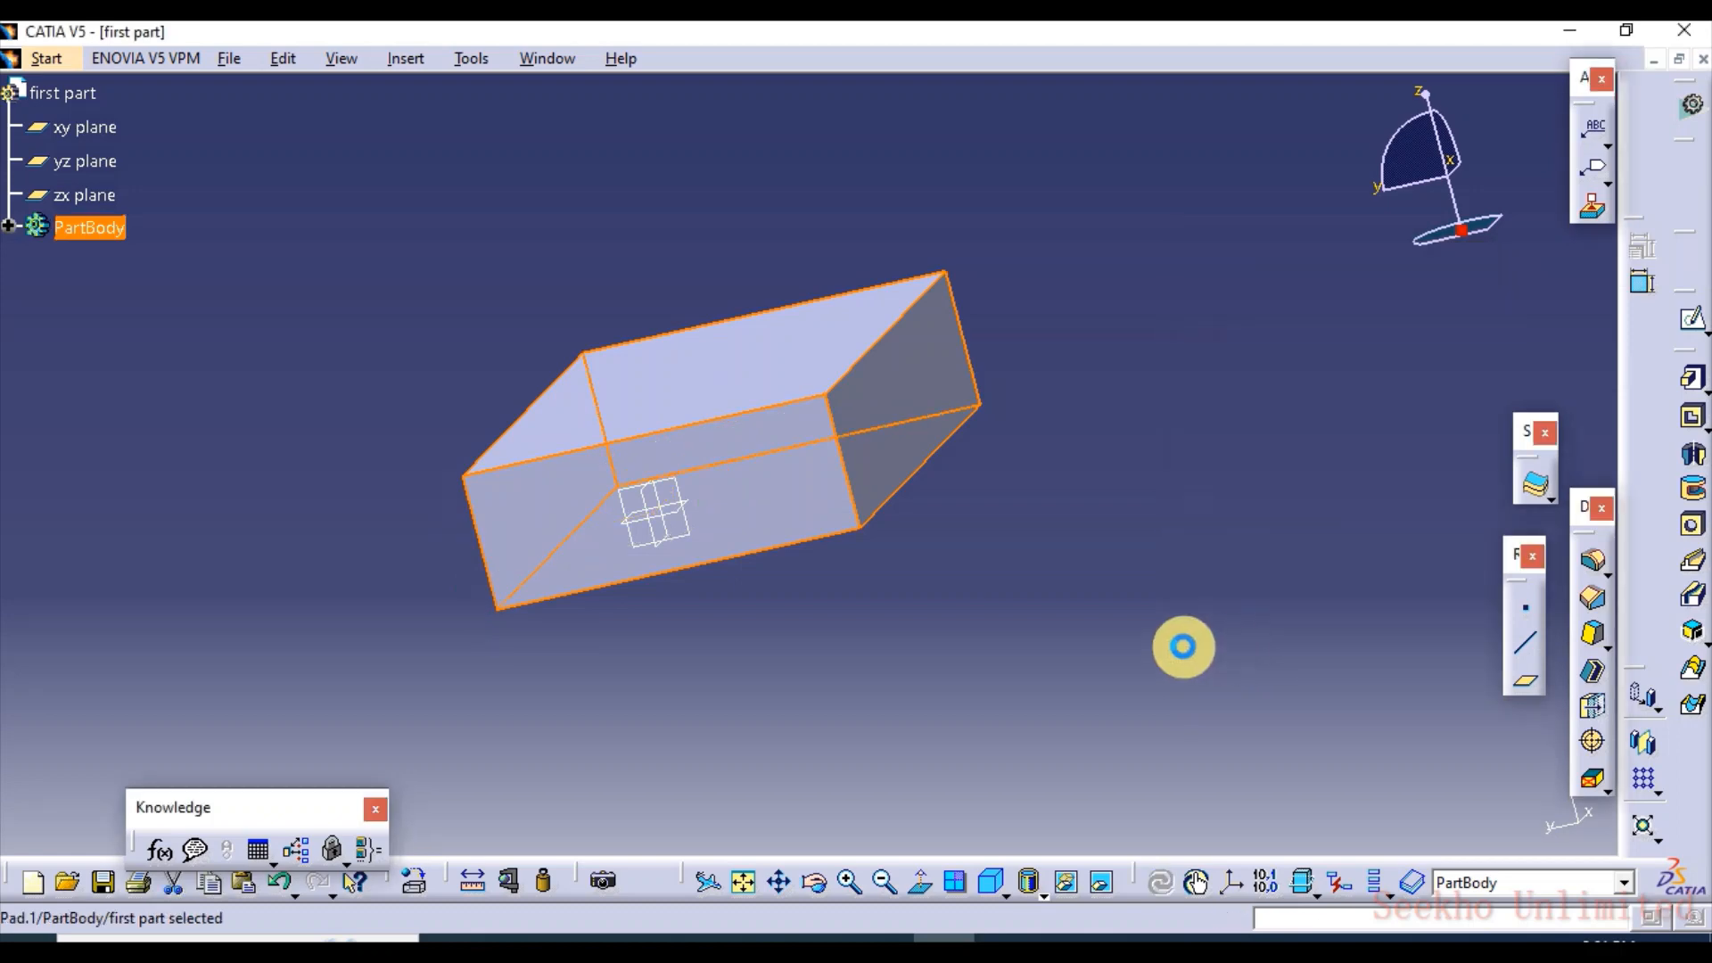
key(ctrl+z)
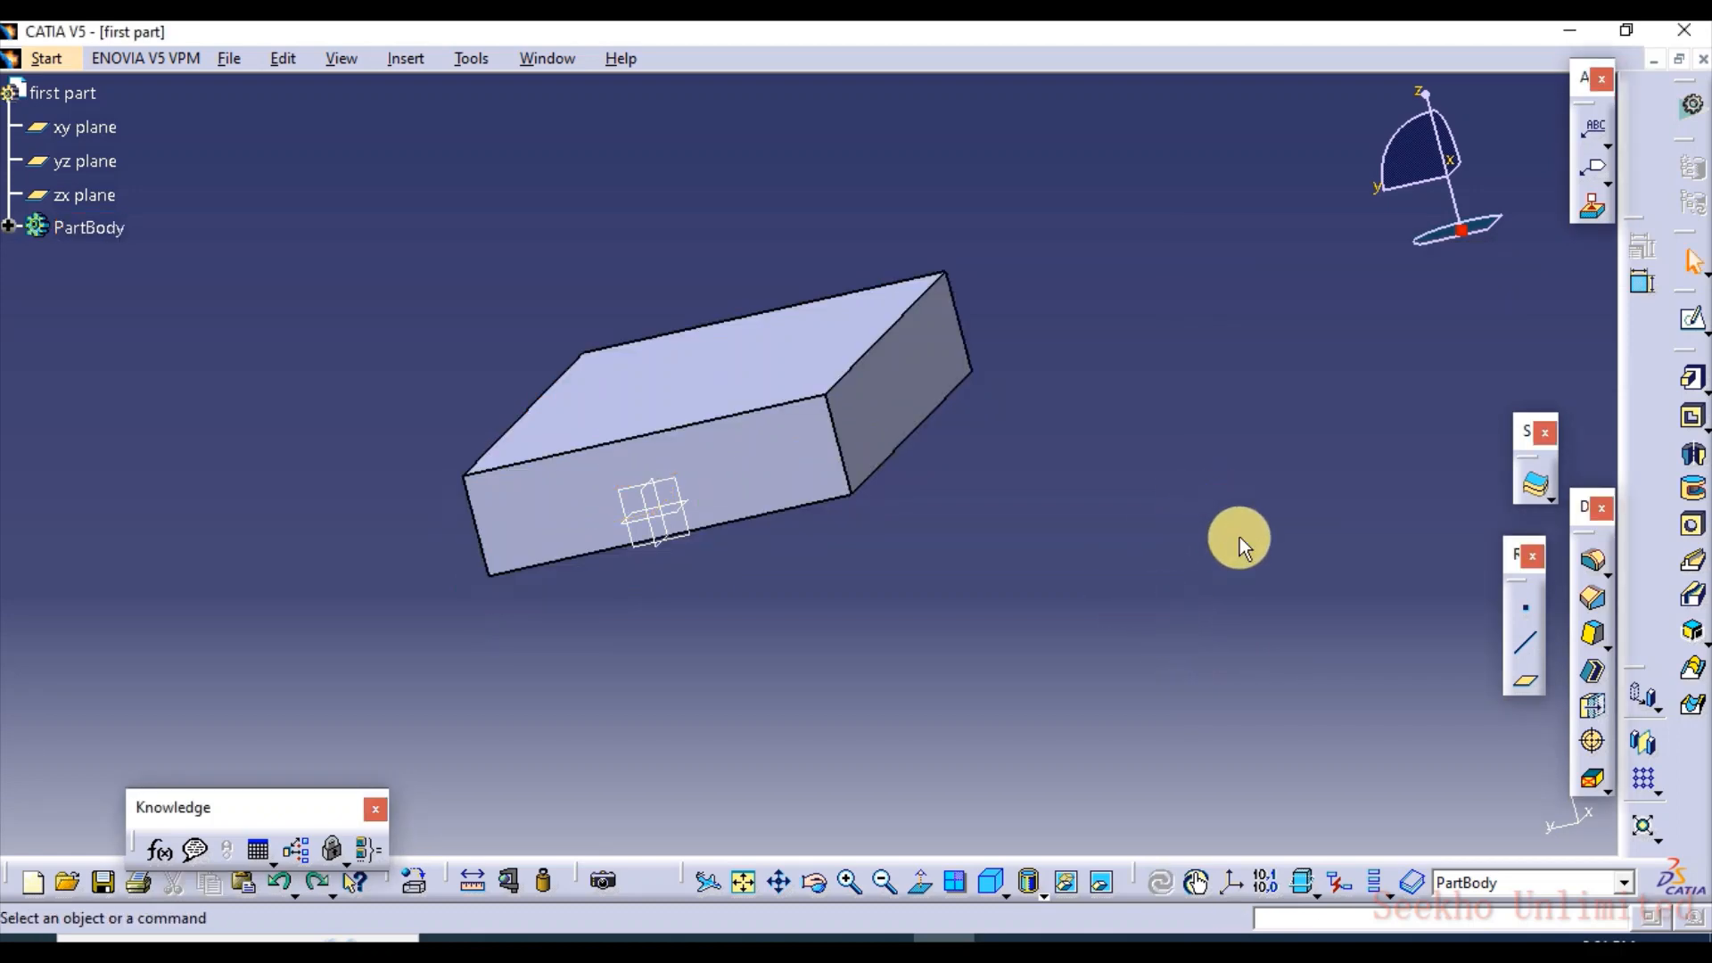
Reopen the pad's definition, preview it with Mirrored extent on, and raise its length to 34 mm
double_click(926, 406)
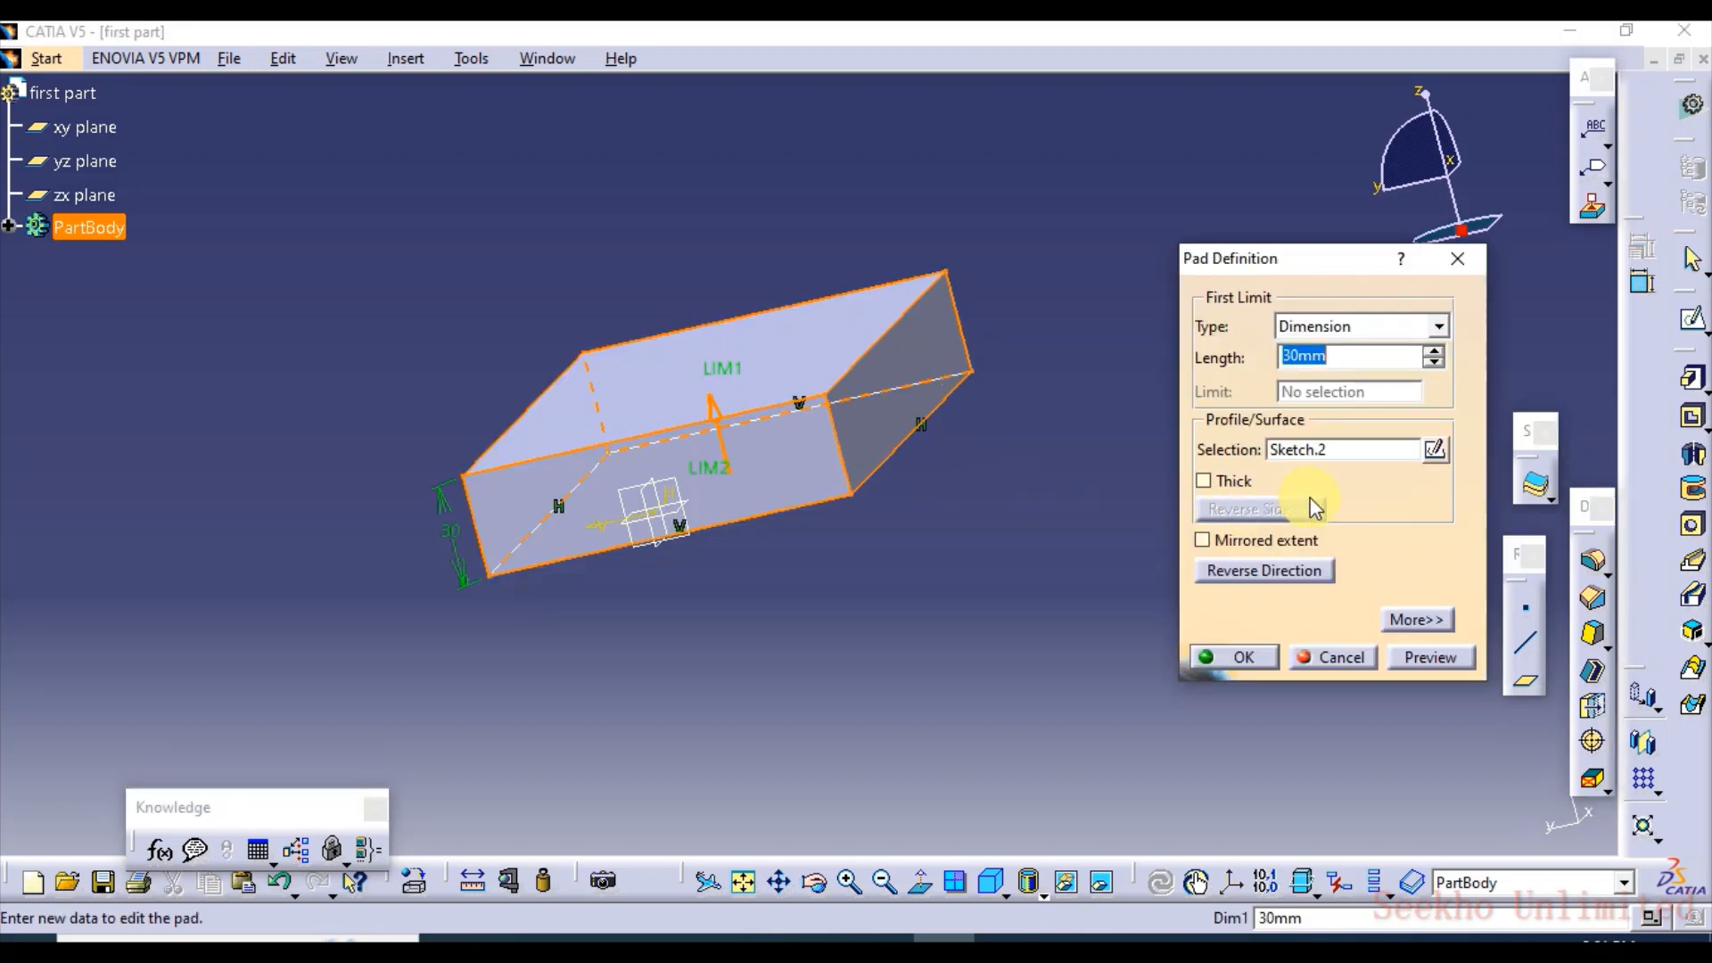
click(1202, 545)
click(1396, 656)
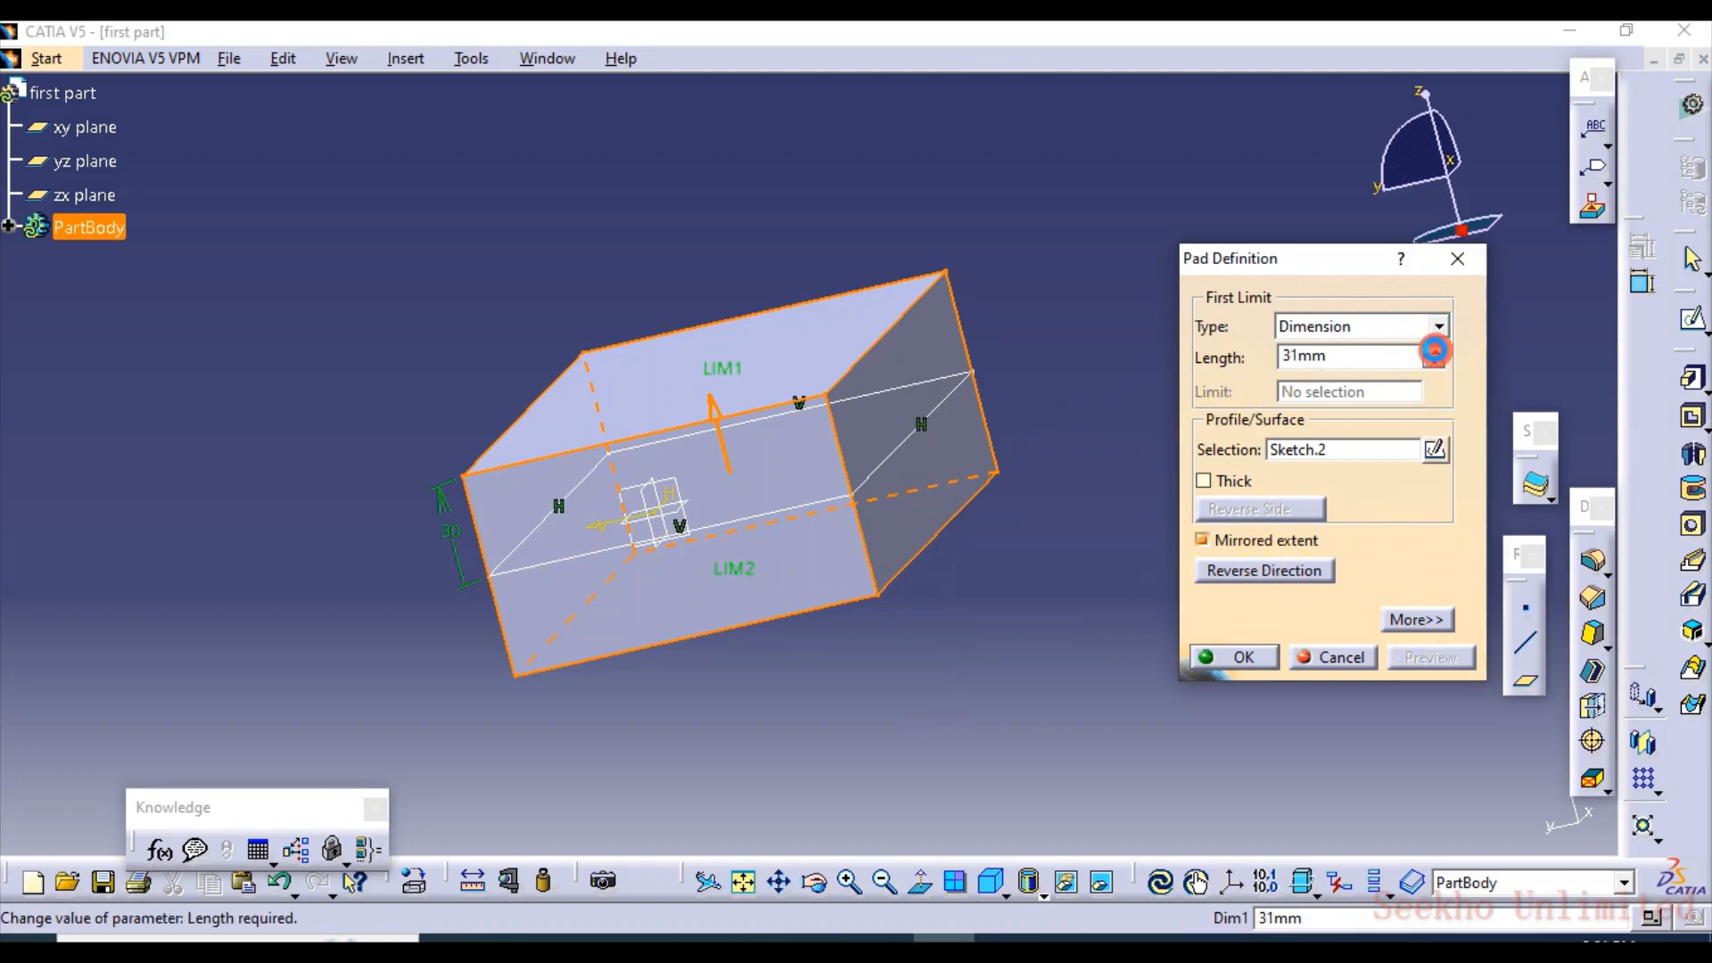
click(1433, 351)
click(1433, 351)
click(1433, 350)
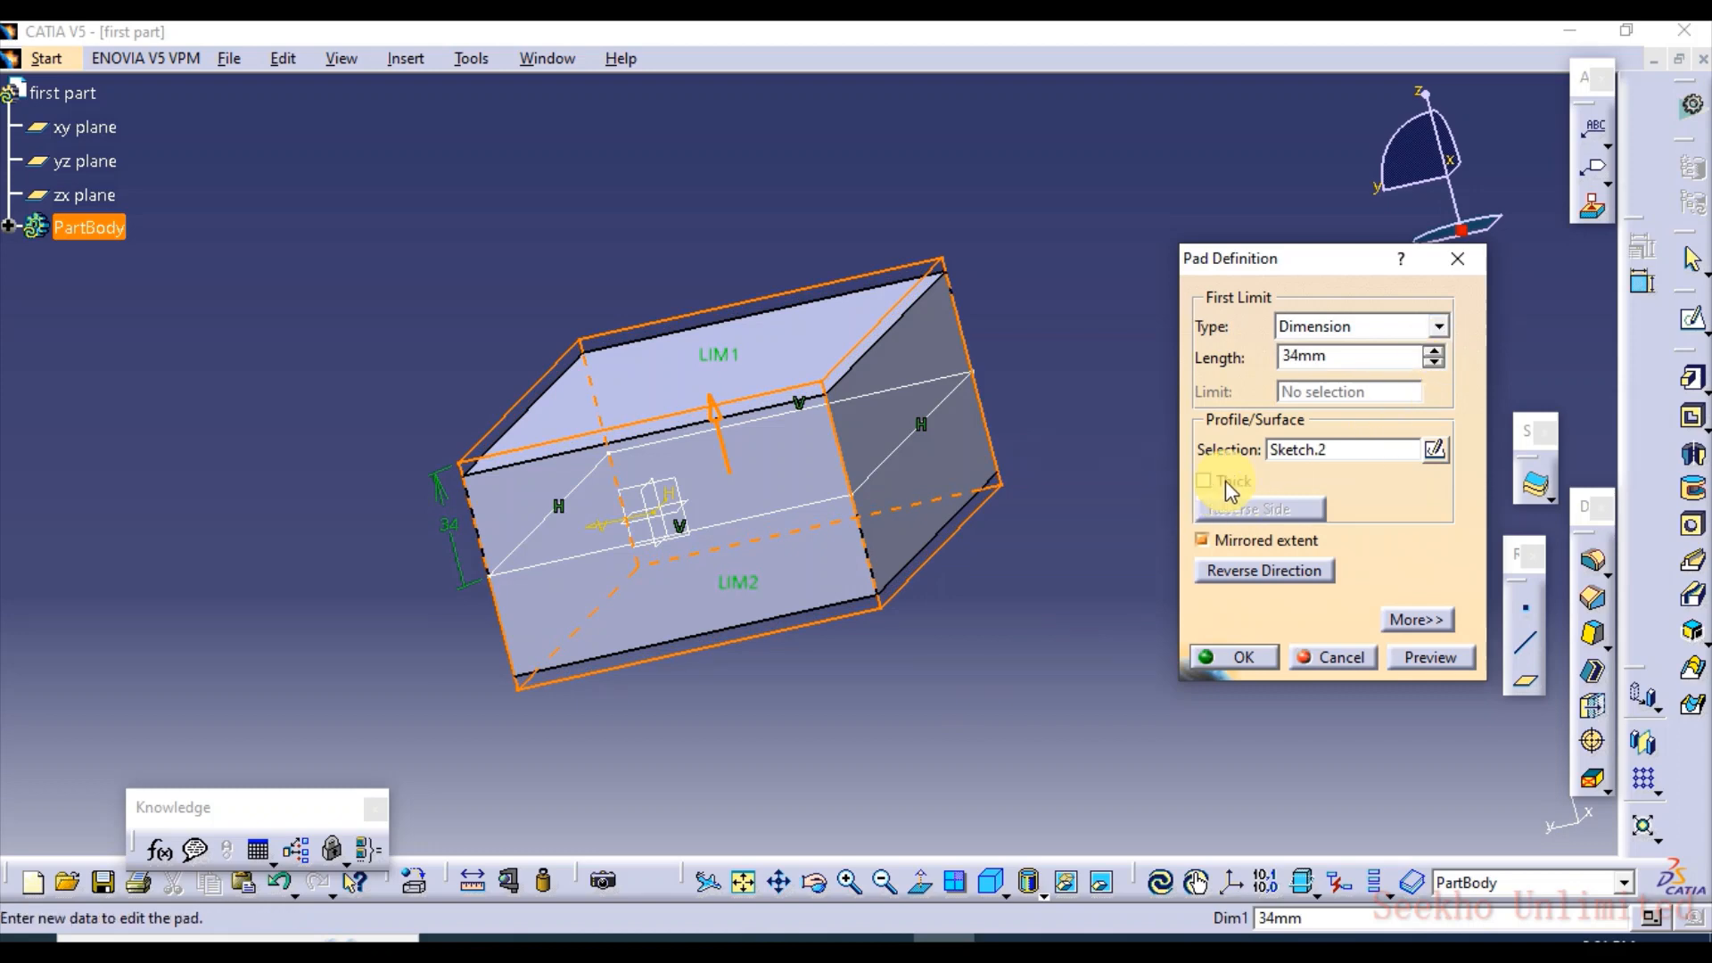
Turn off Mirrored extent and raise the pad's first limit to 45 mm and its second limit to 44 mm
click(1417, 620)
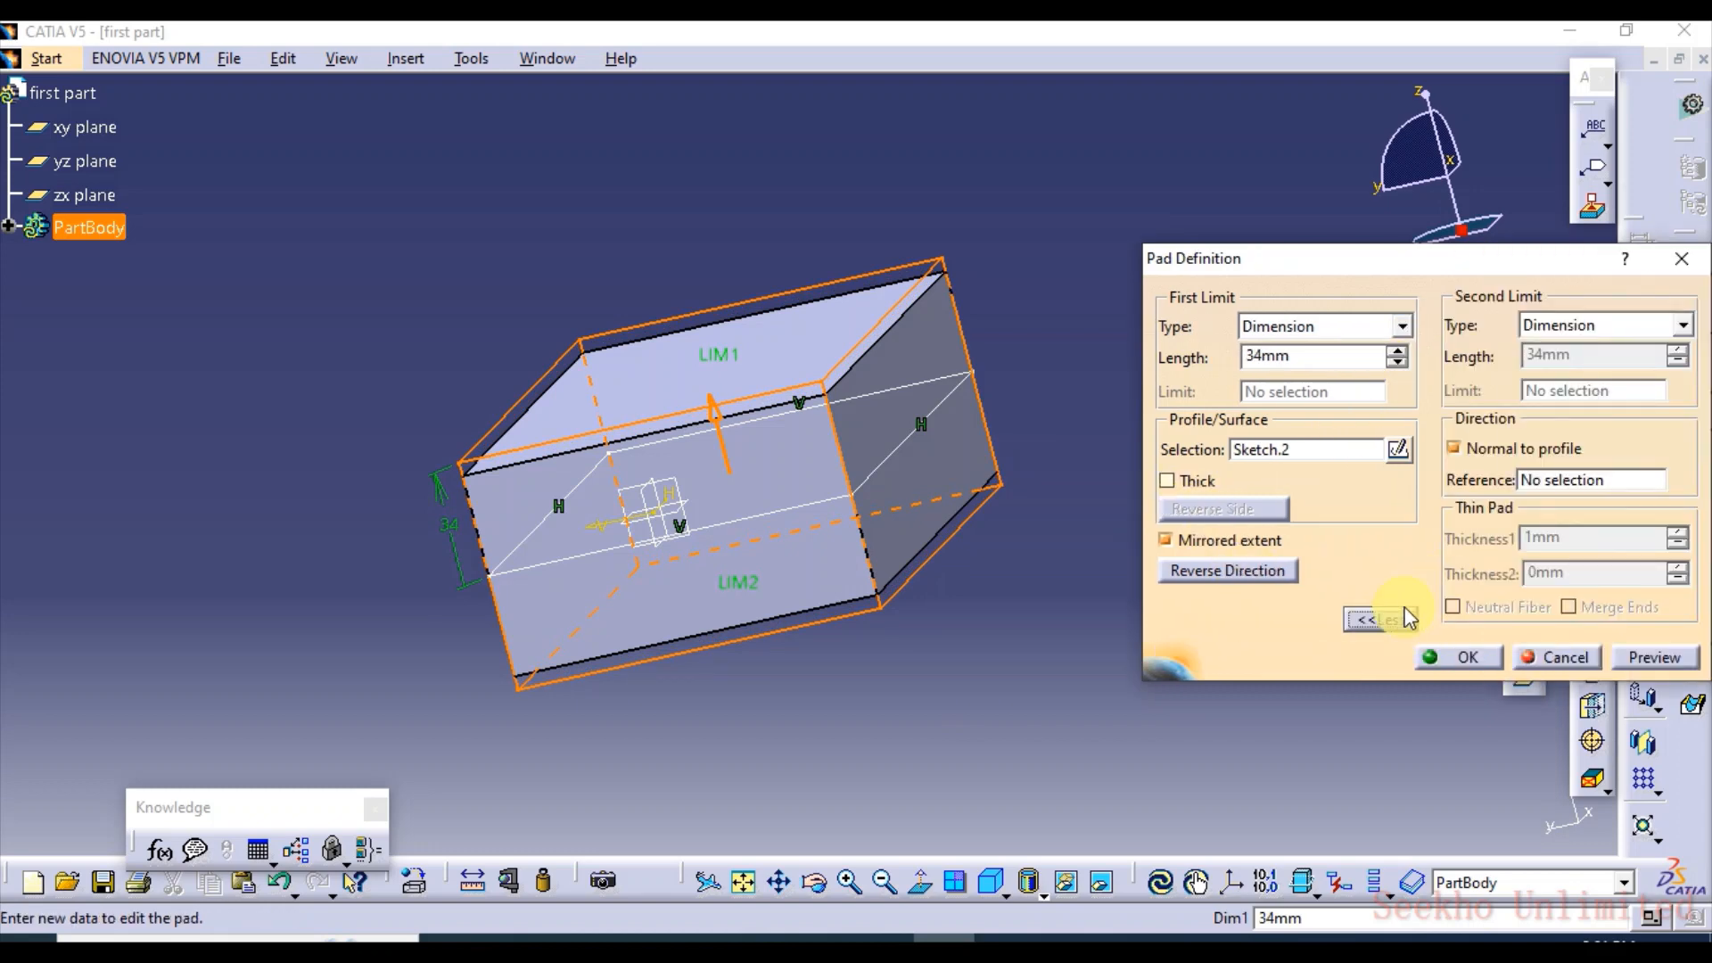
click(1166, 539)
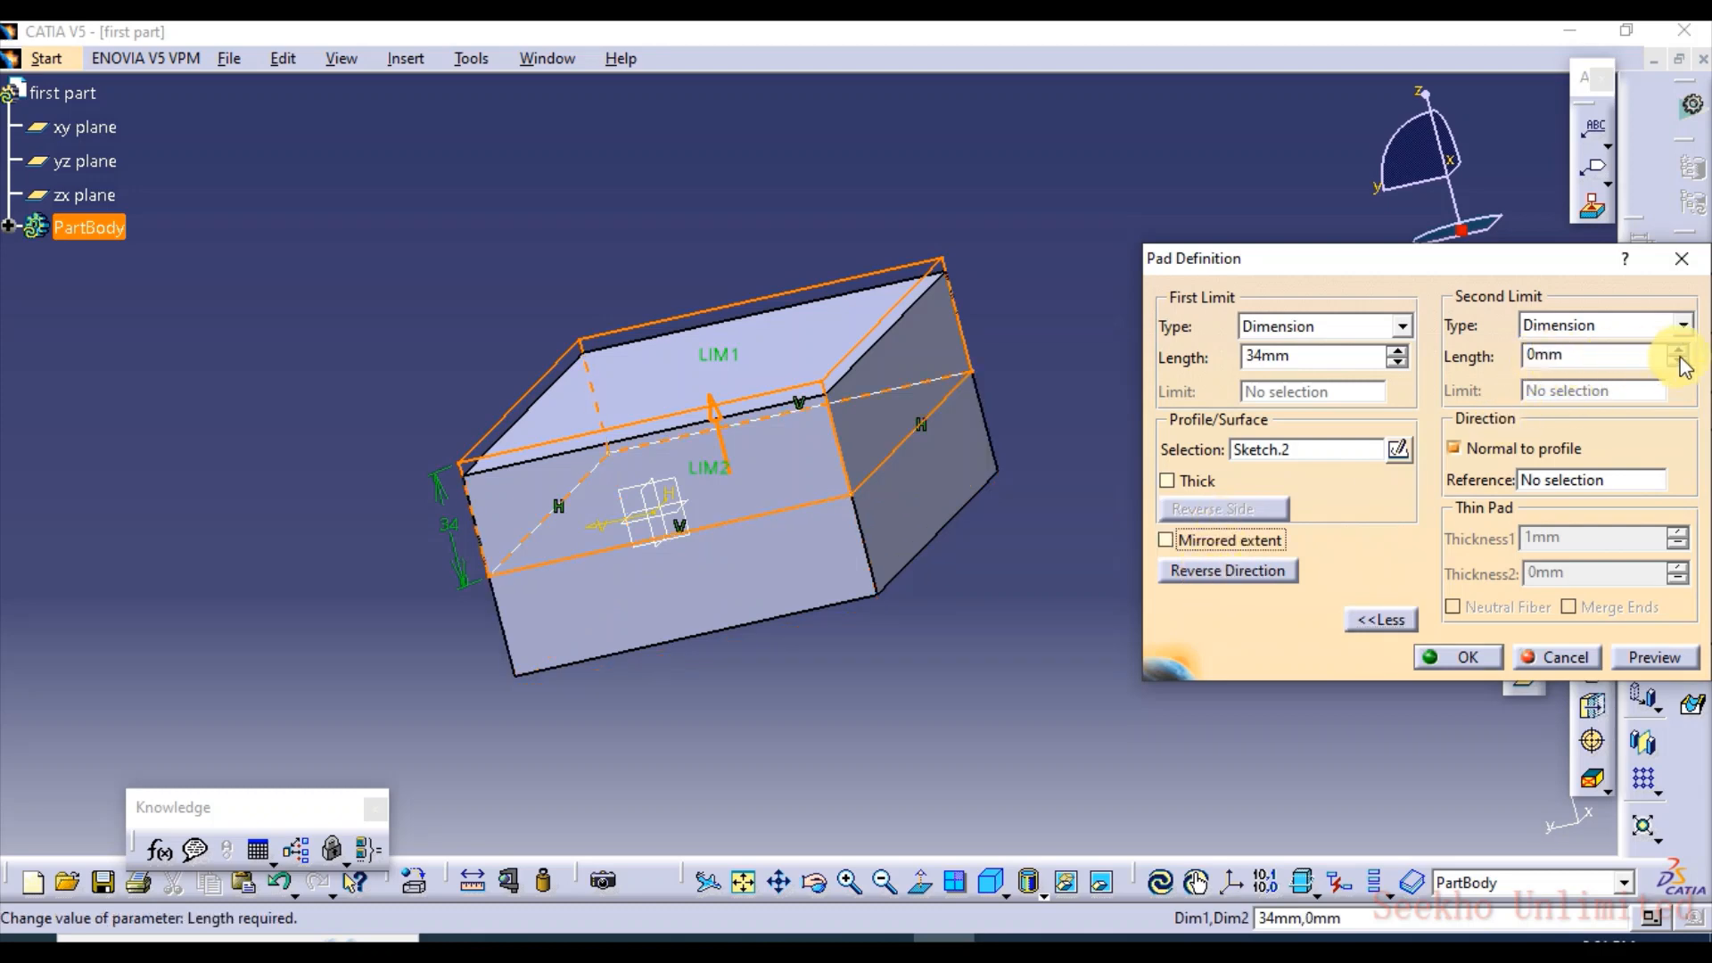
drag(1680, 353, 1681, 353)
drag(1402, 351, 1402, 351)
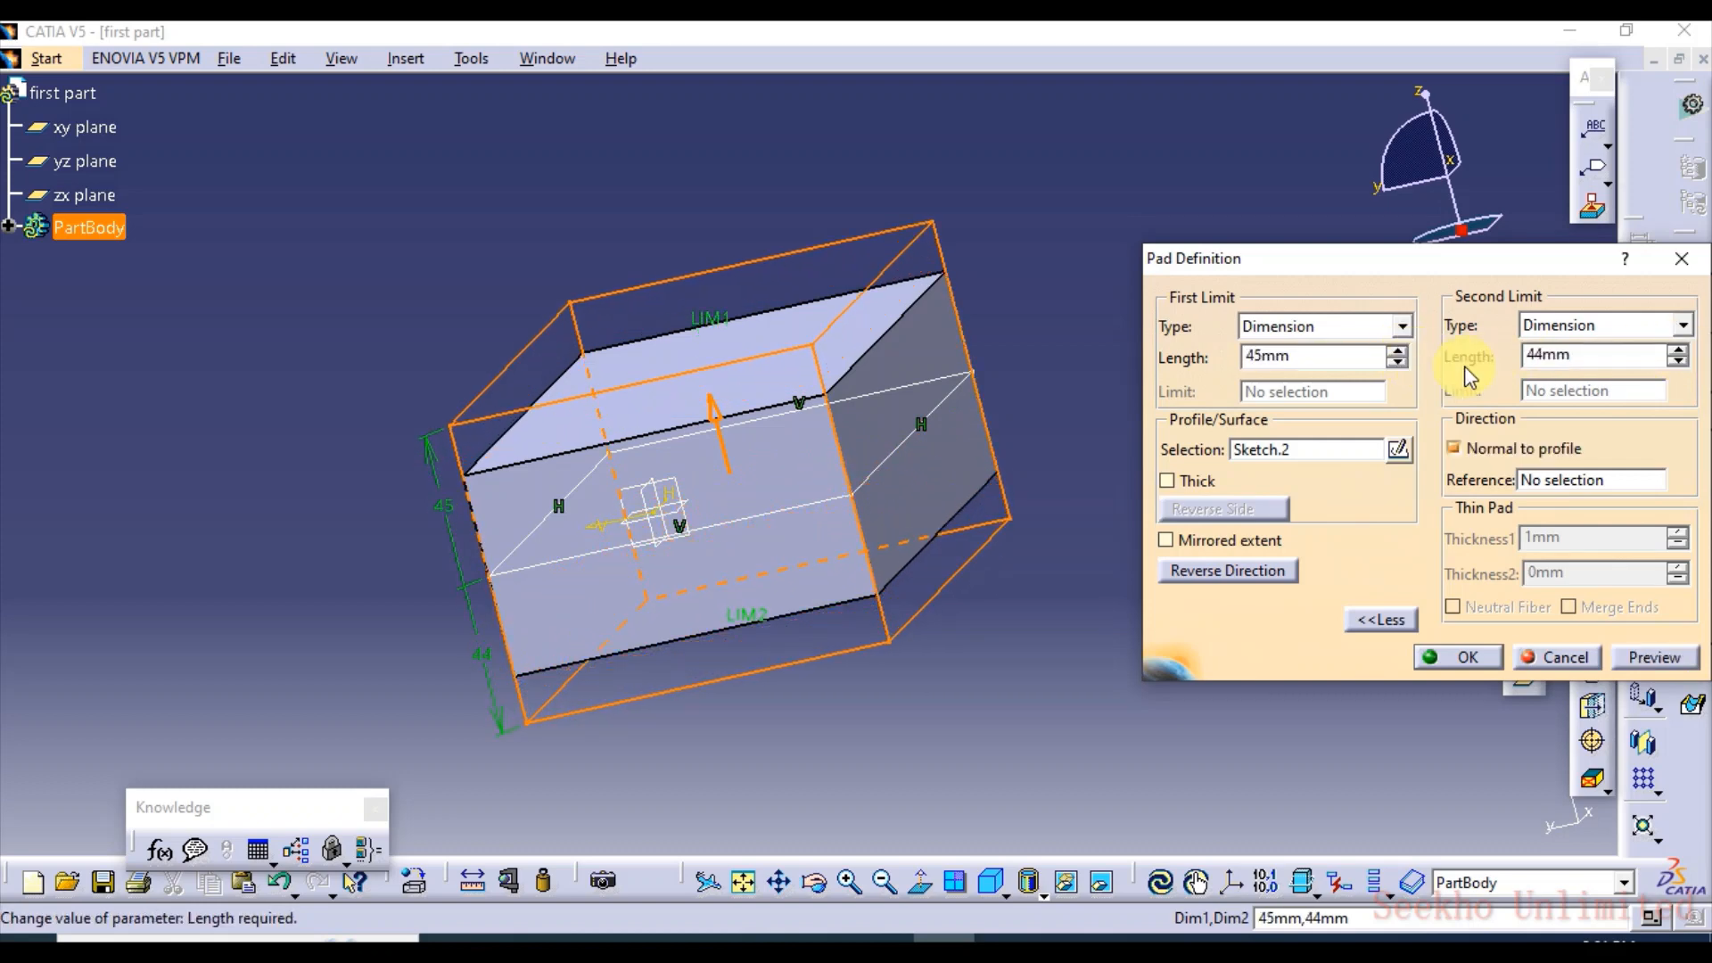
Reduce the second limit length to 41 mm, preview the pad and apply the change
click(1675, 364)
click(1675, 363)
click(1675, 364)
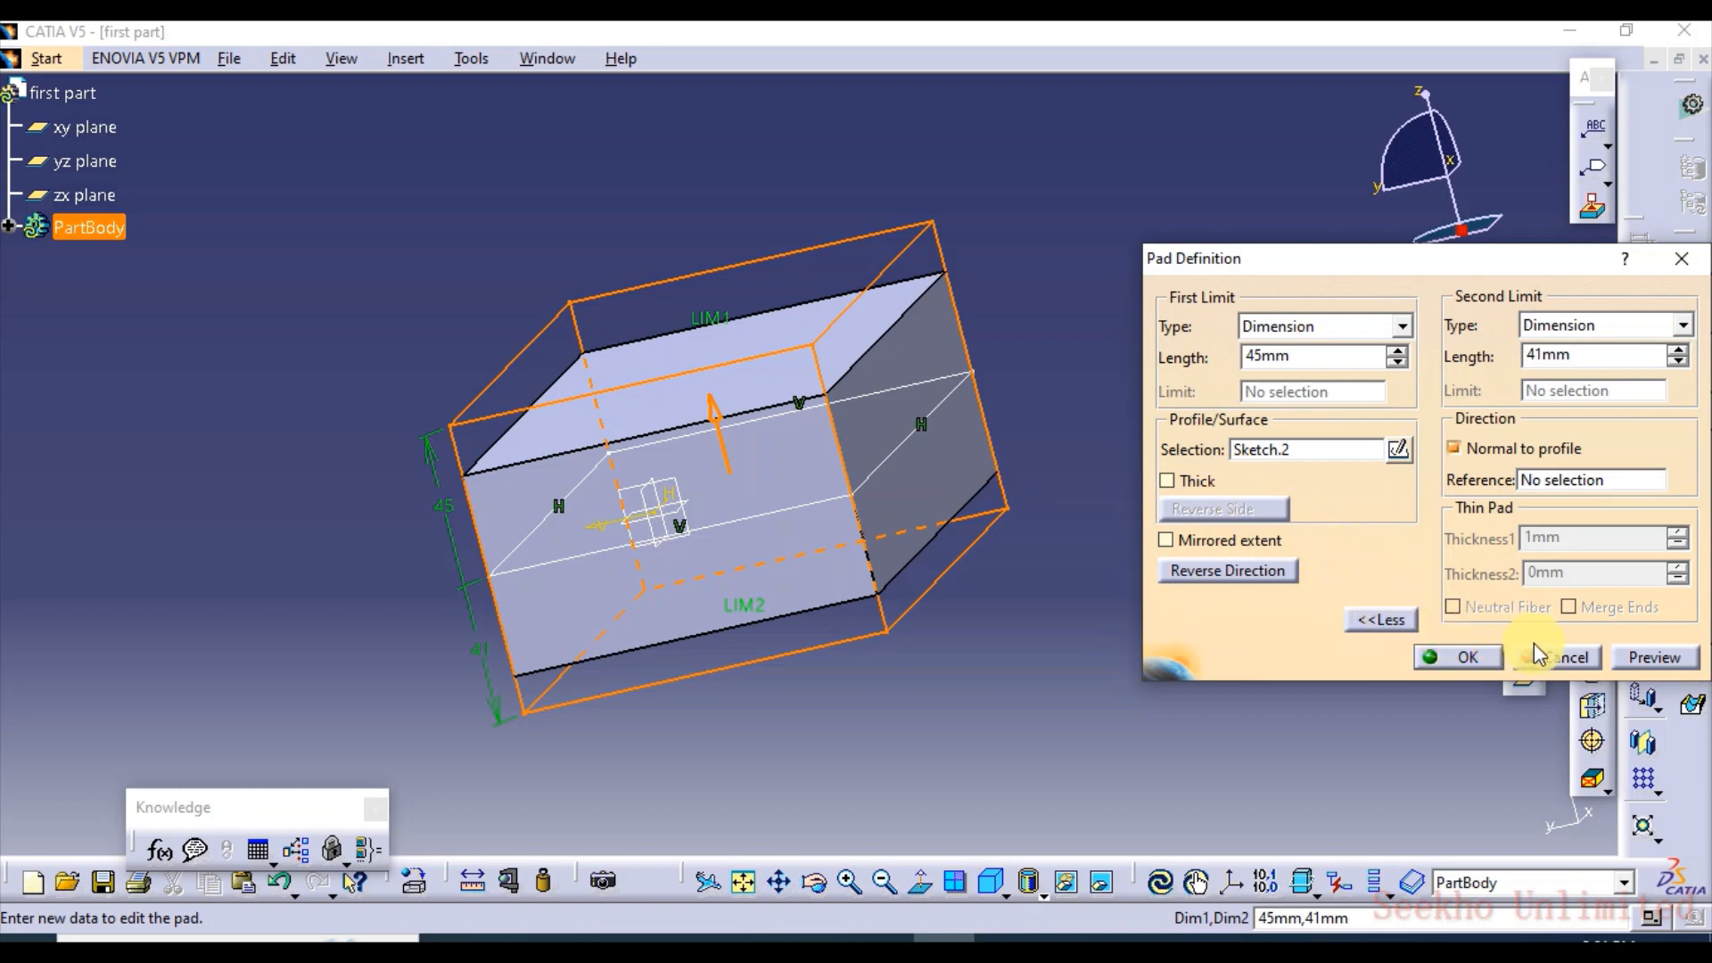
click(1639, 652)
click(1473, 659)
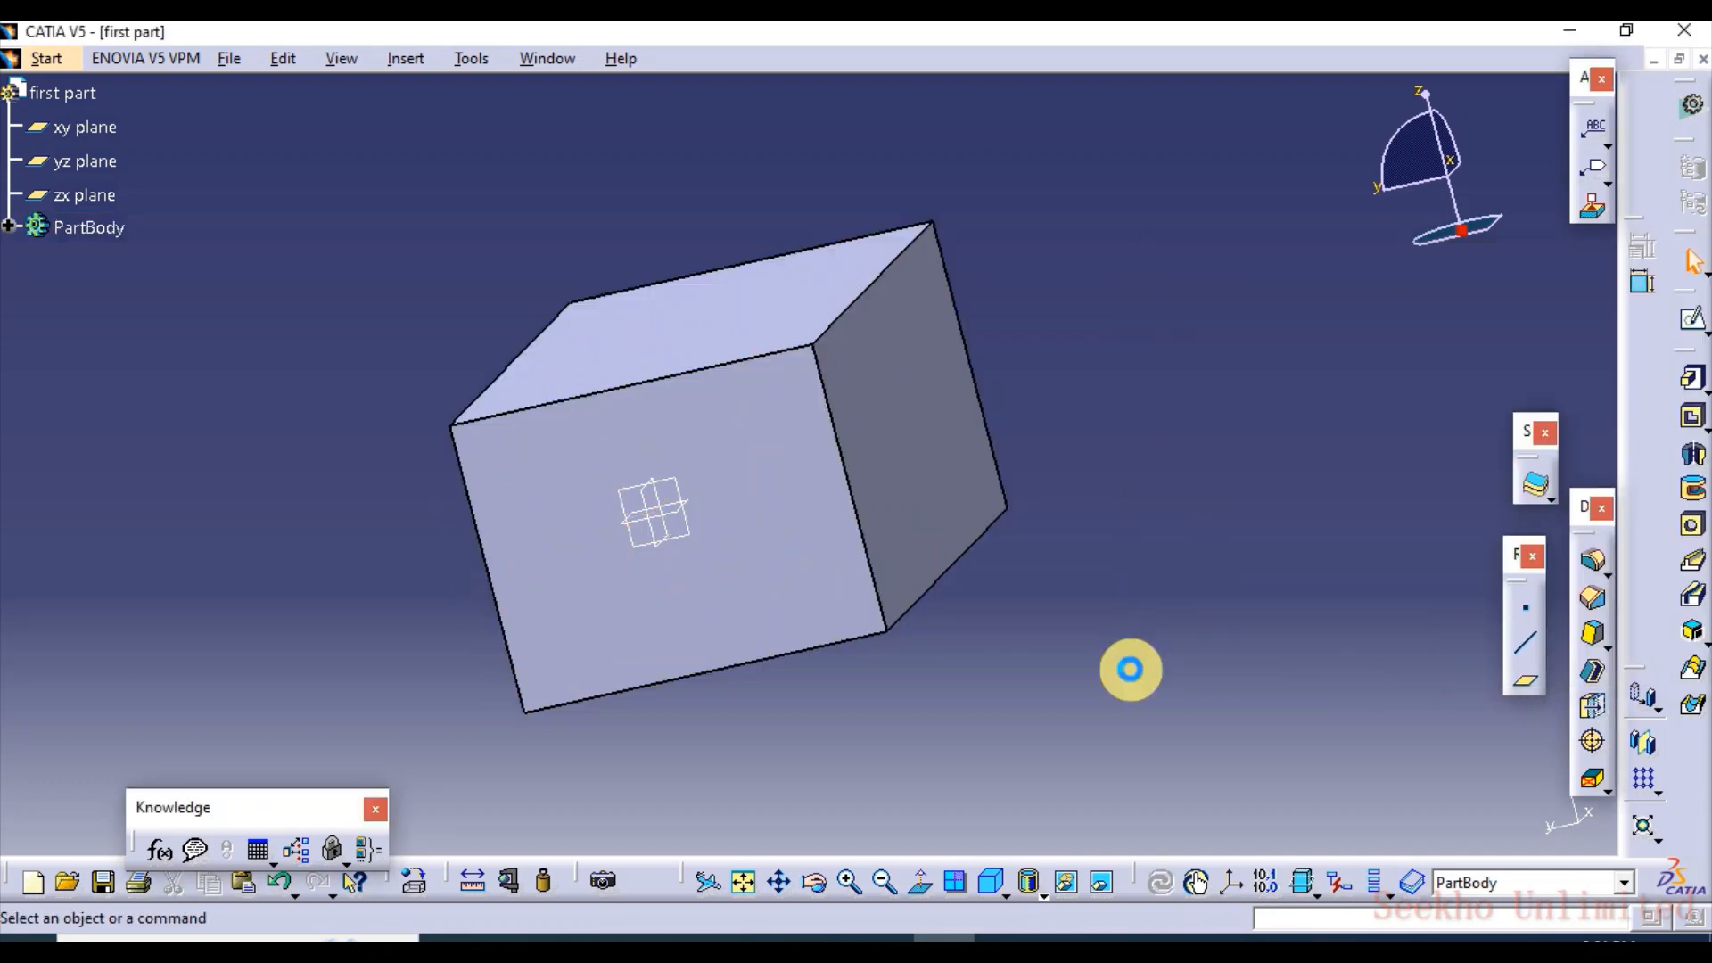
Undo the last change to the pad's limits
click(909, 412)
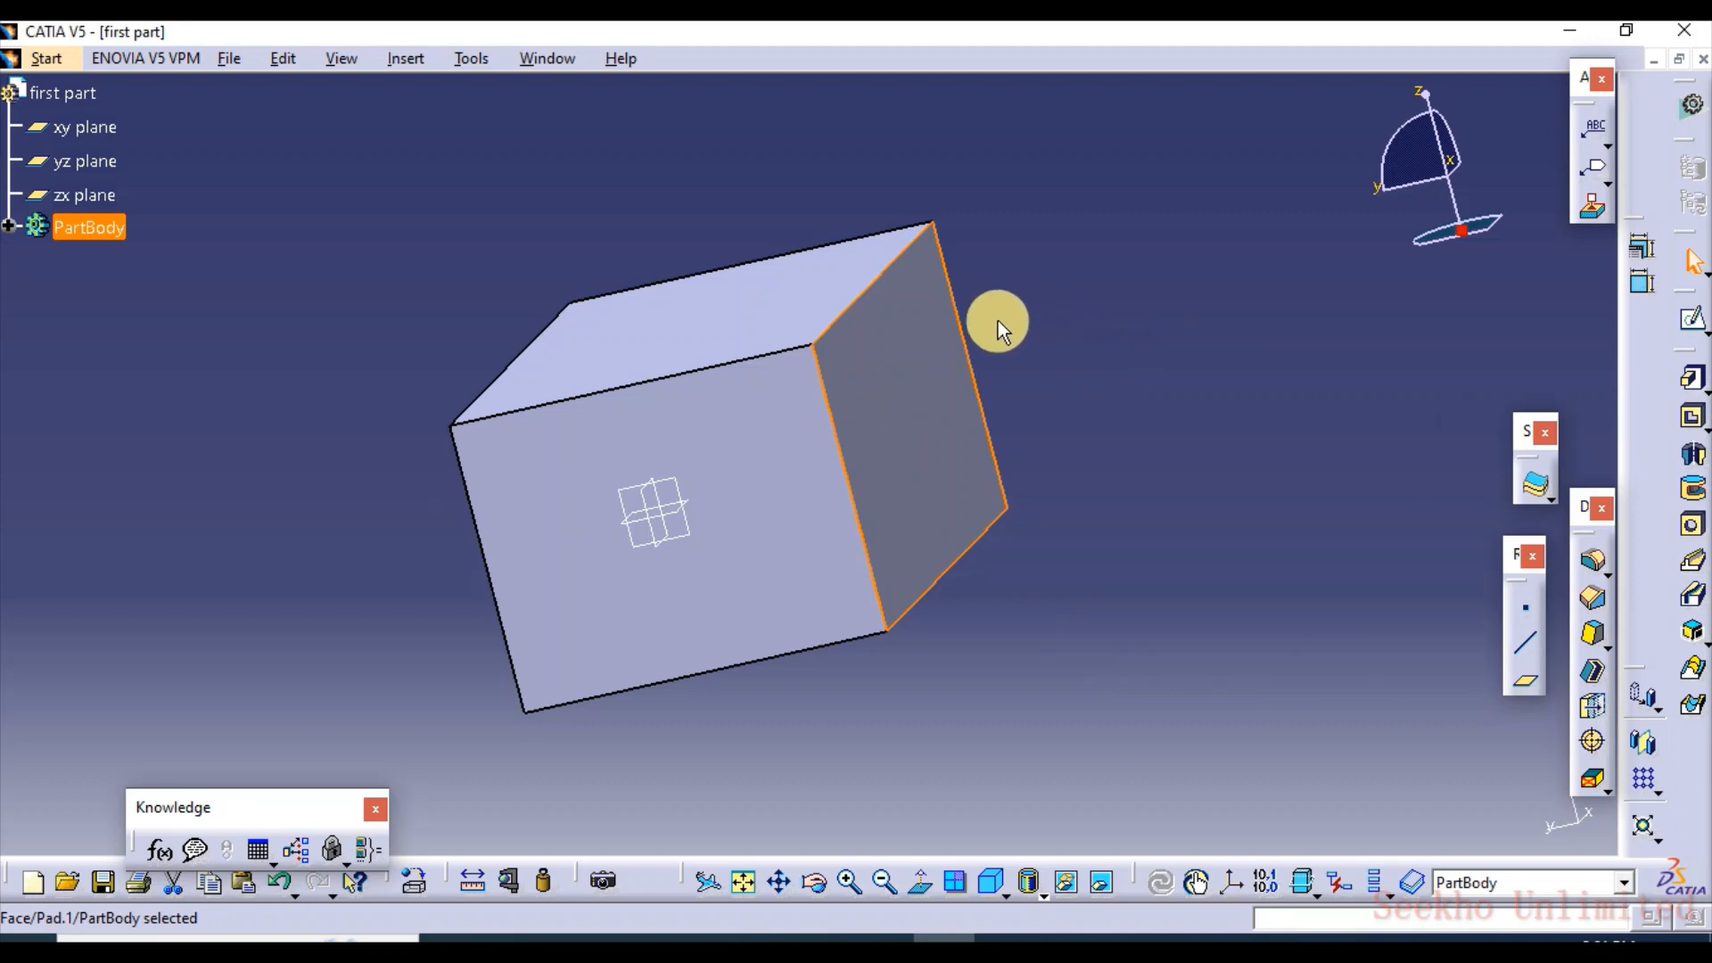
click(1063, 405)
key(ctrl+z)
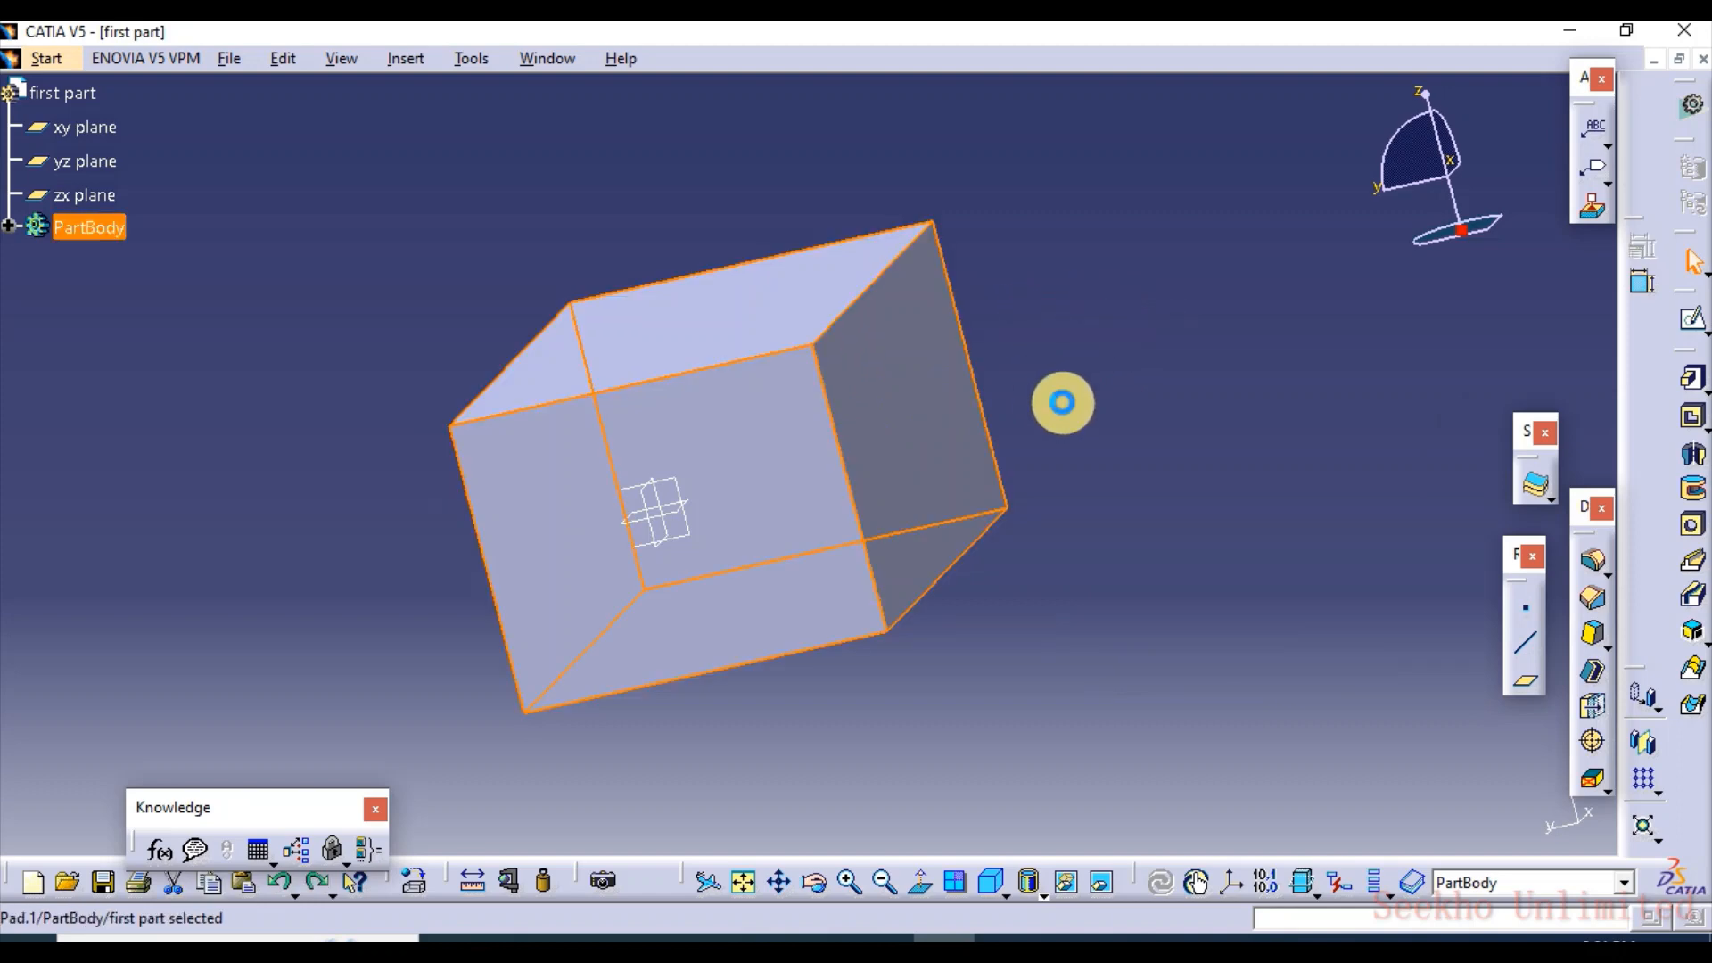
Reopen the pad's definition, reverse its extrusion direction, reverse it back again, and preview the pad each time
double_click(914, 398)
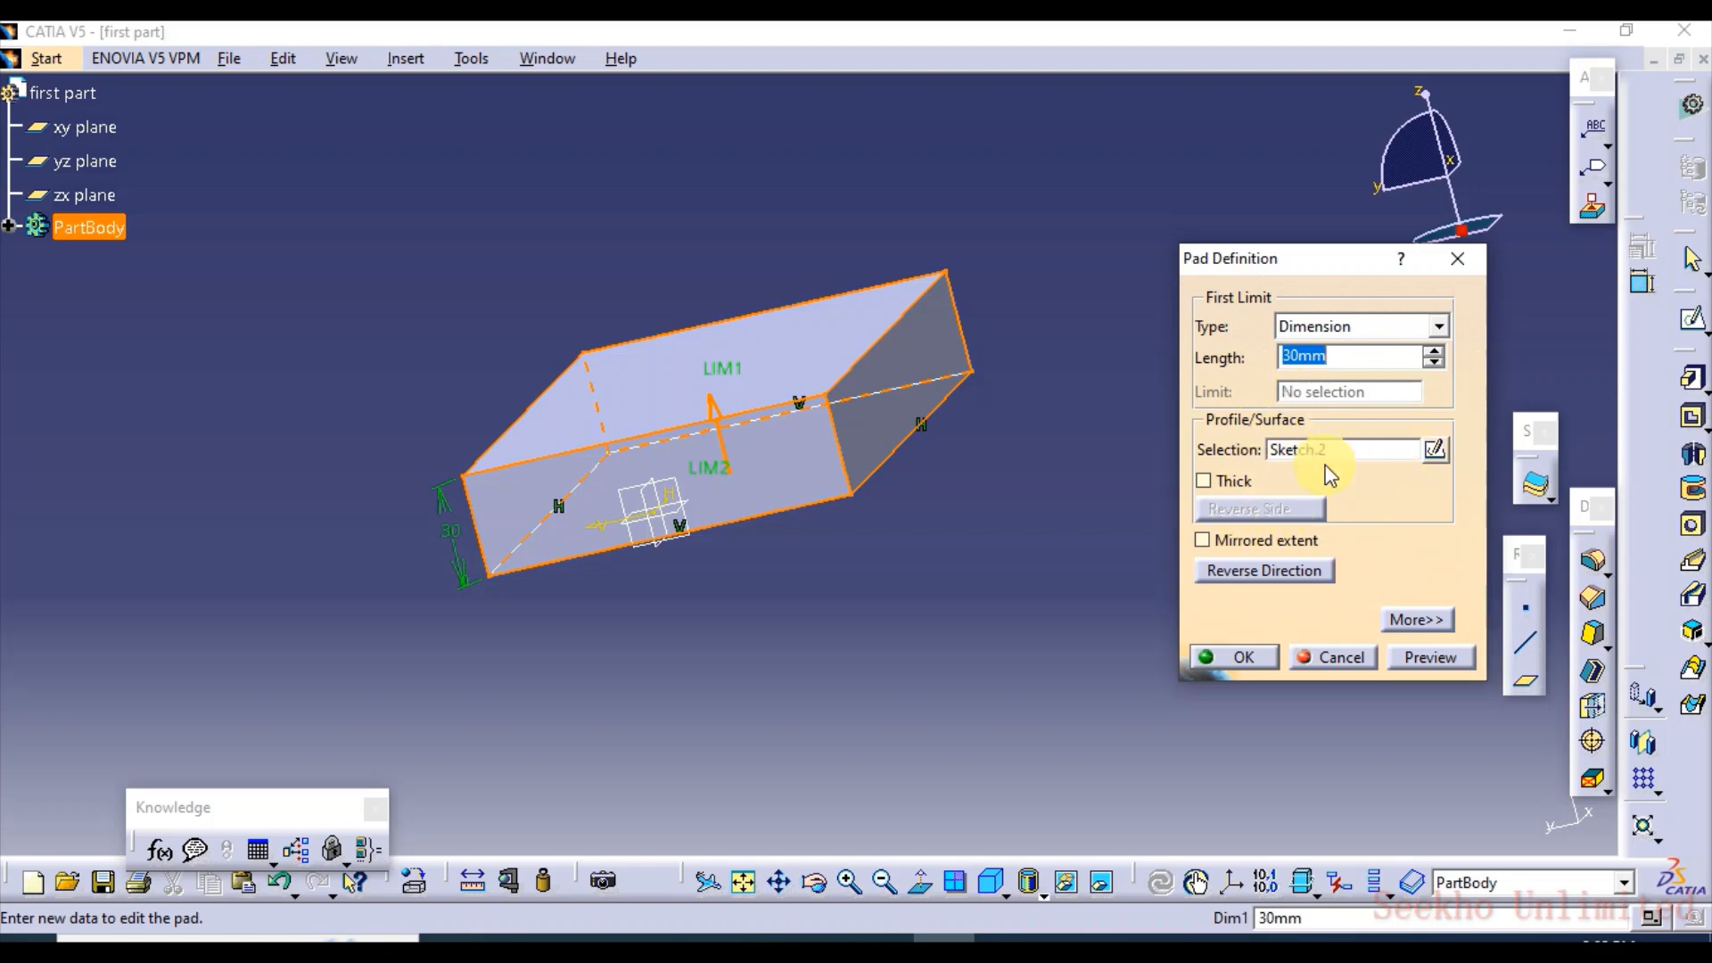
click(1238, 572)
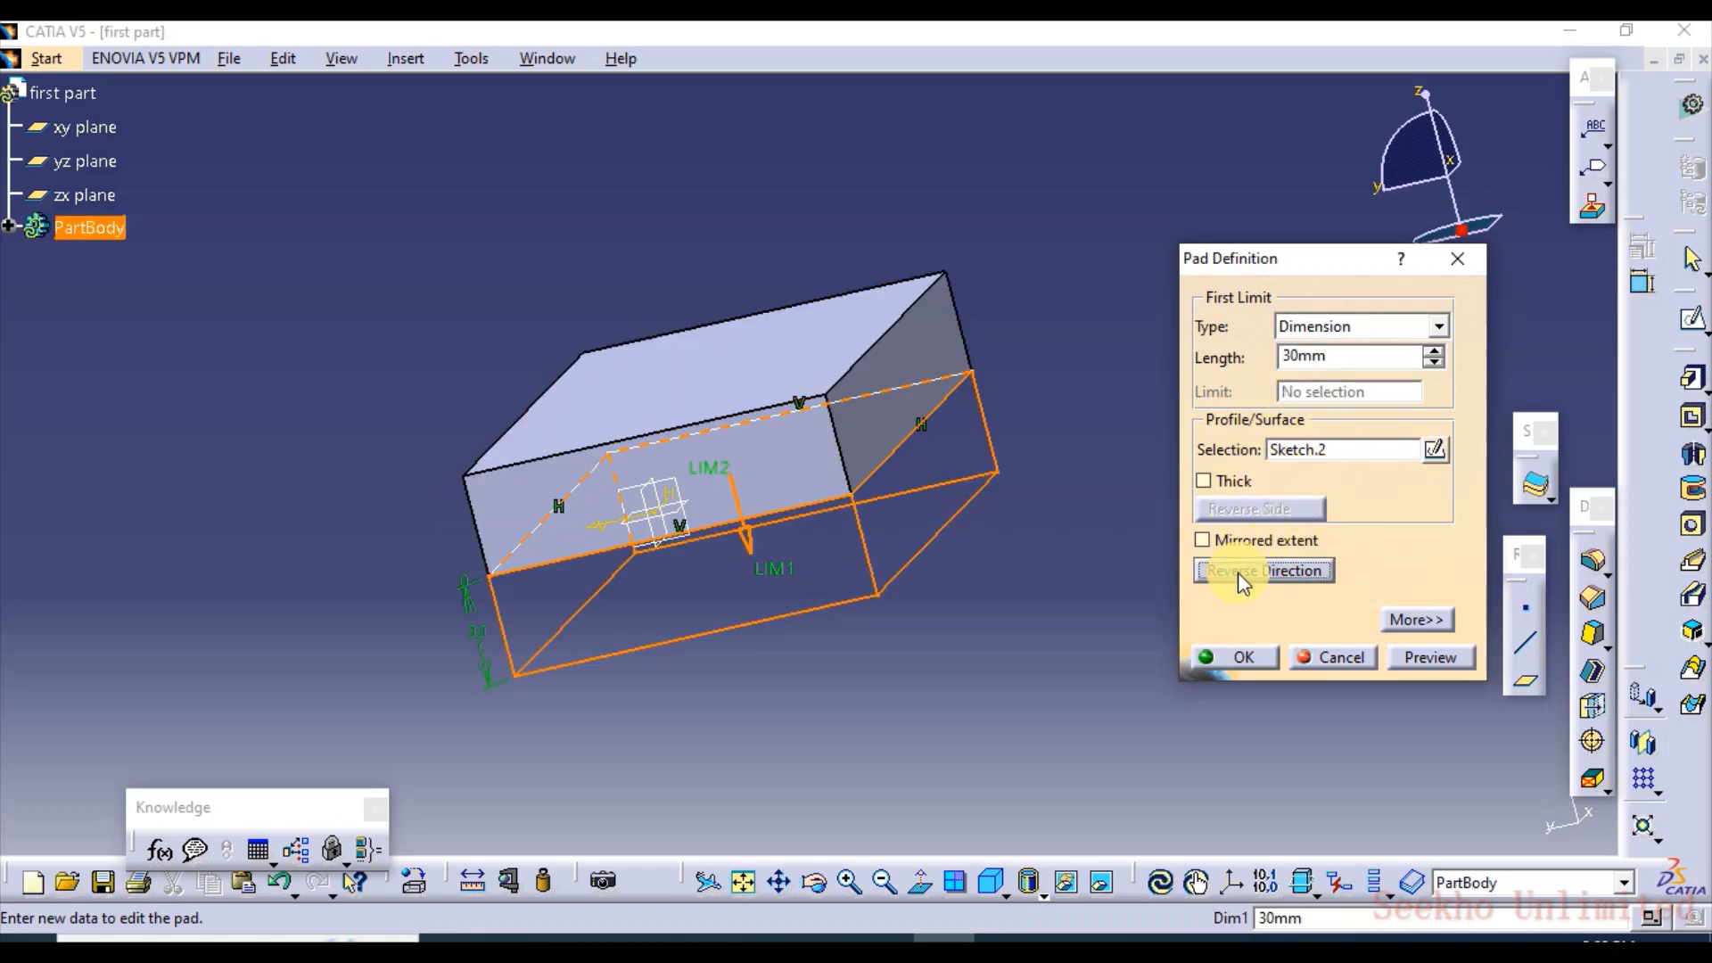
click(1418, 660)
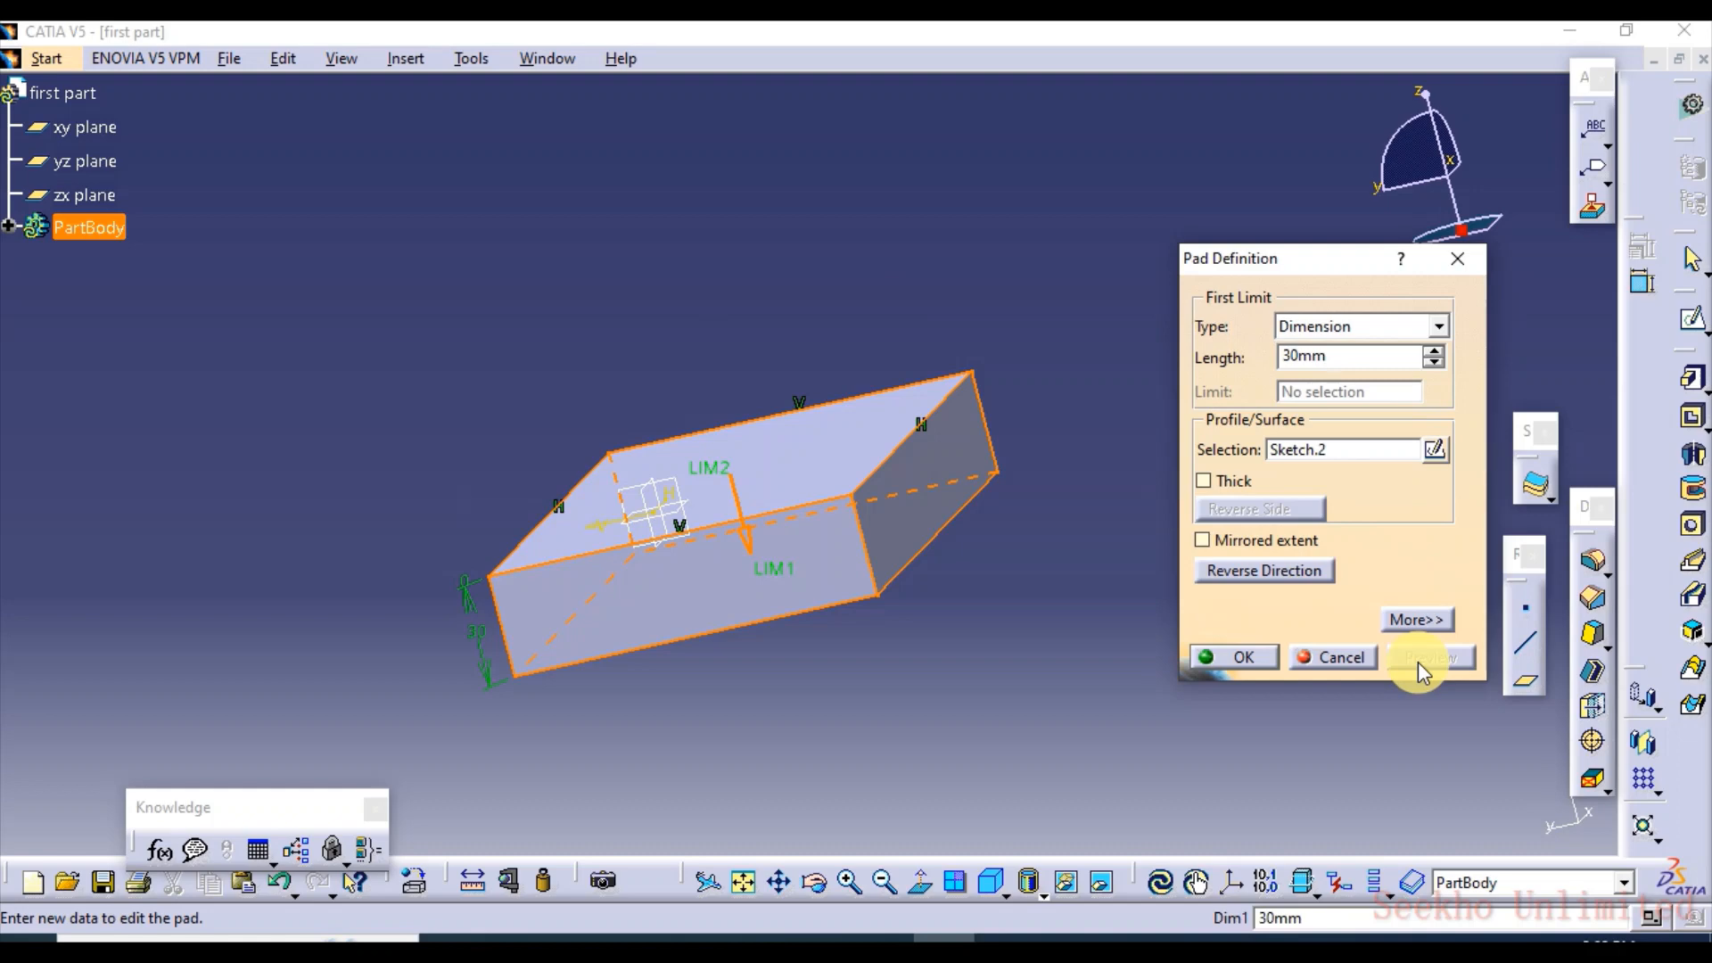
click(1290, 580)
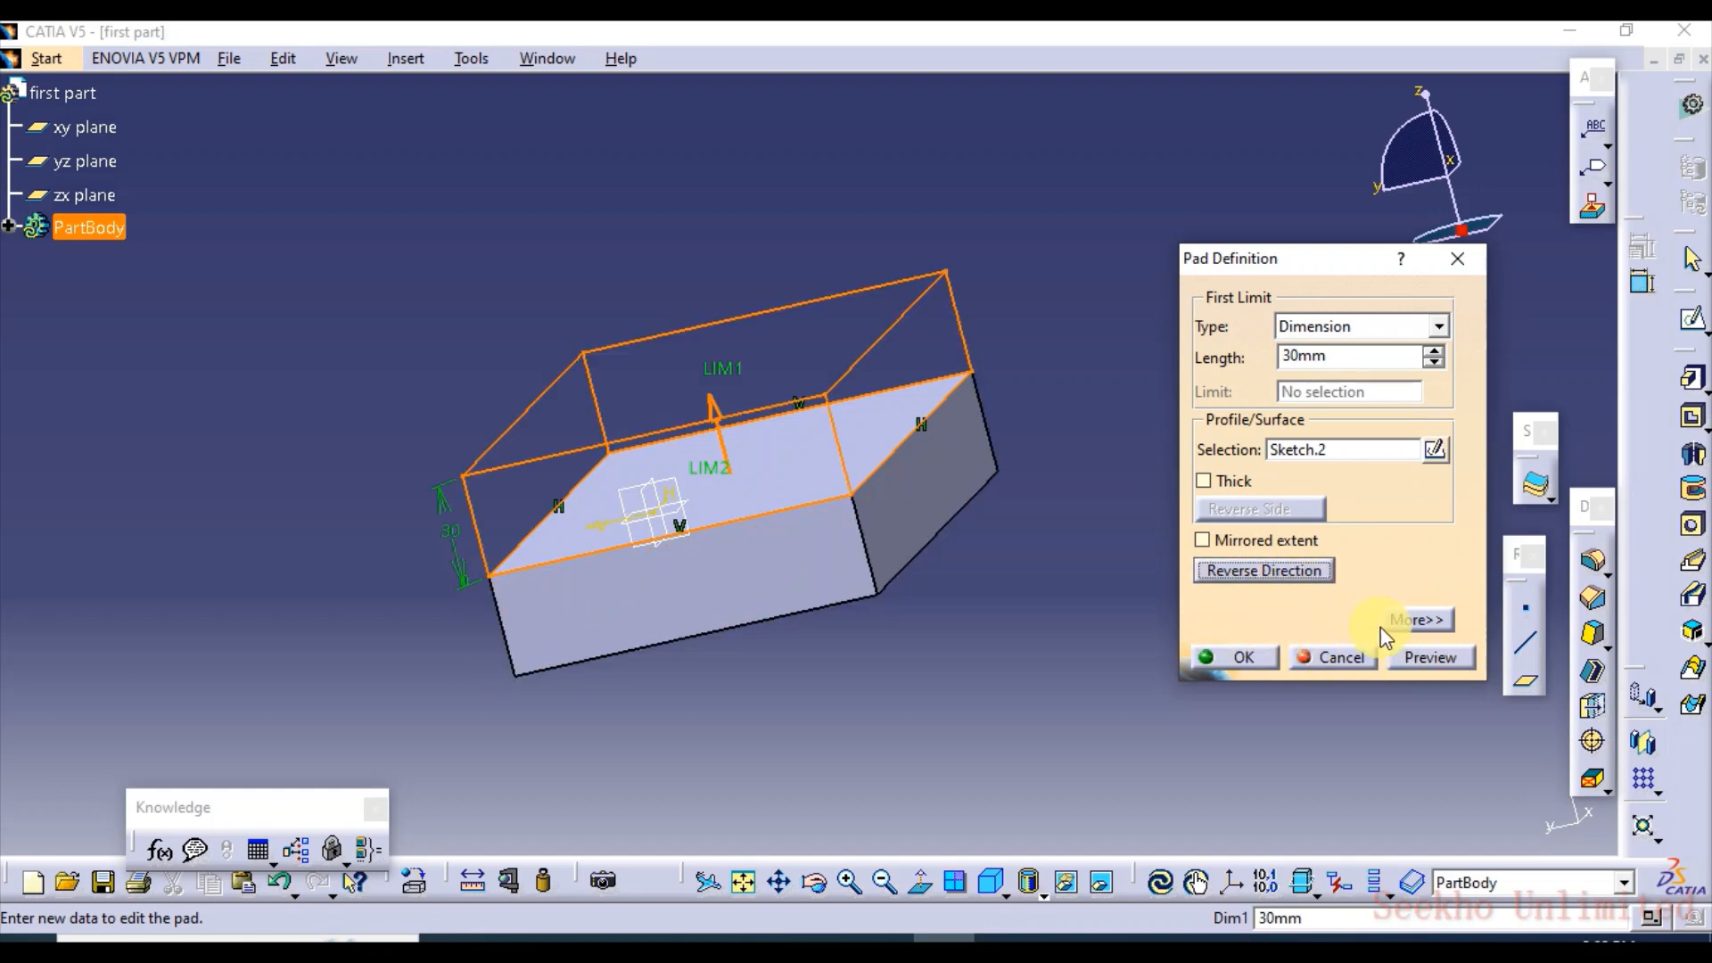
click(1427, 656)
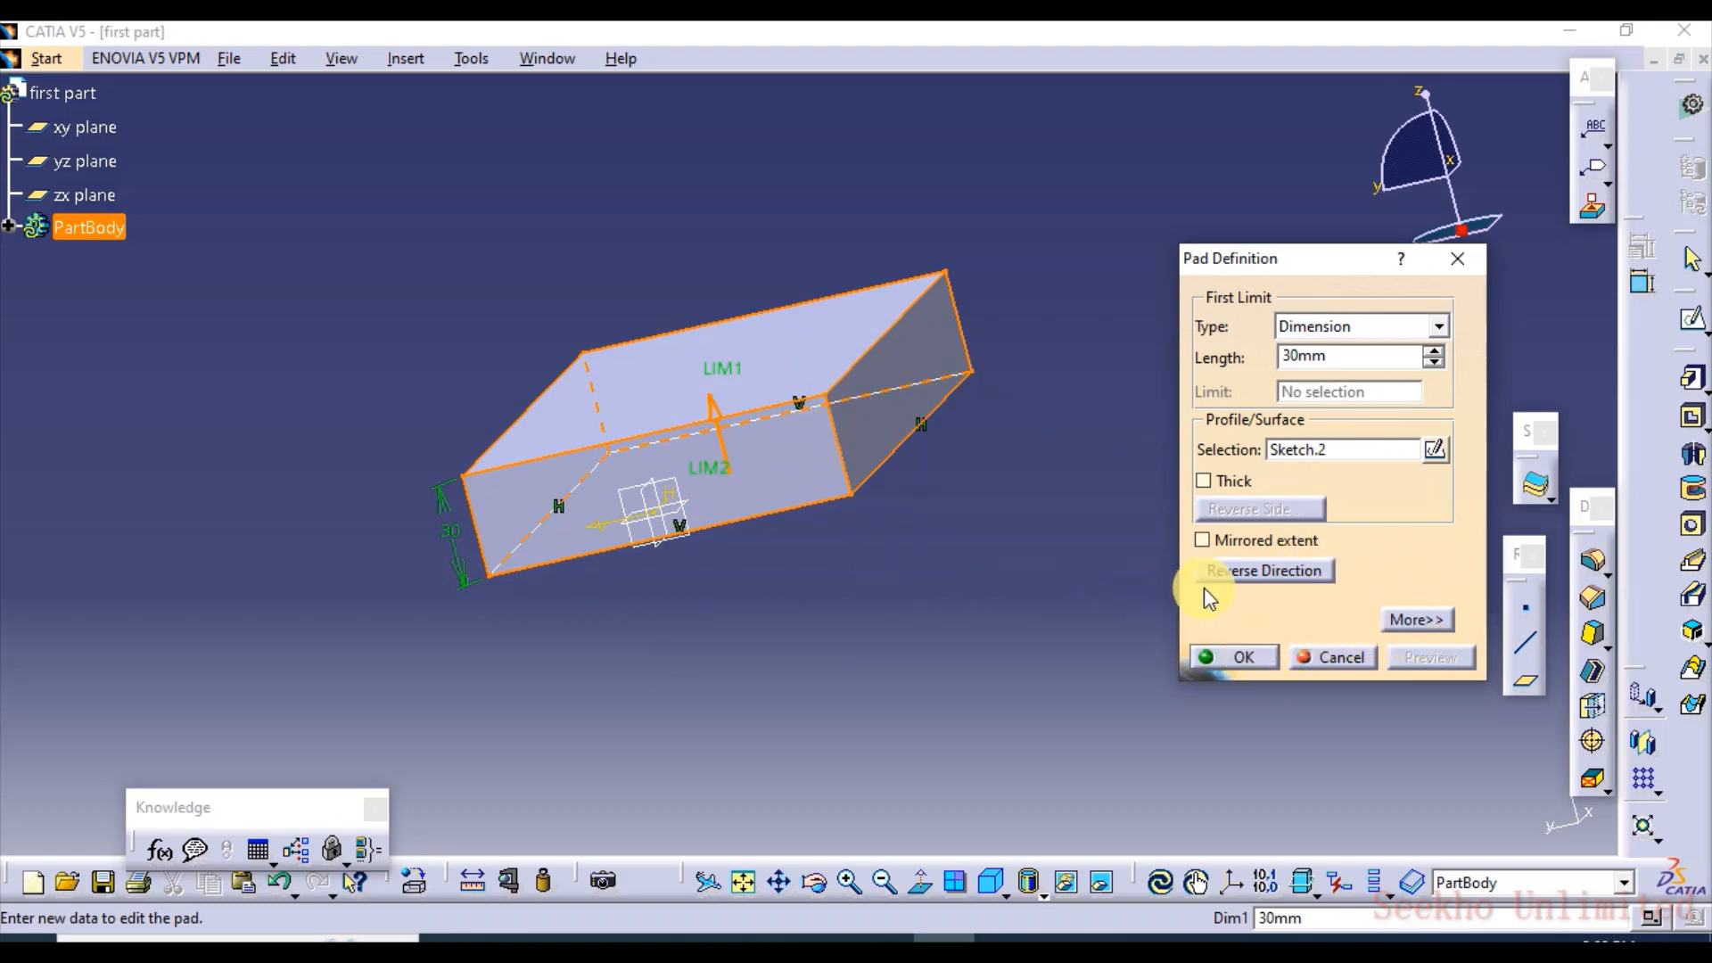
Flip the pad's direction with the direction arrow on the model and flip it back, previewing both results
middle_drag(765, 555, 779, 476)
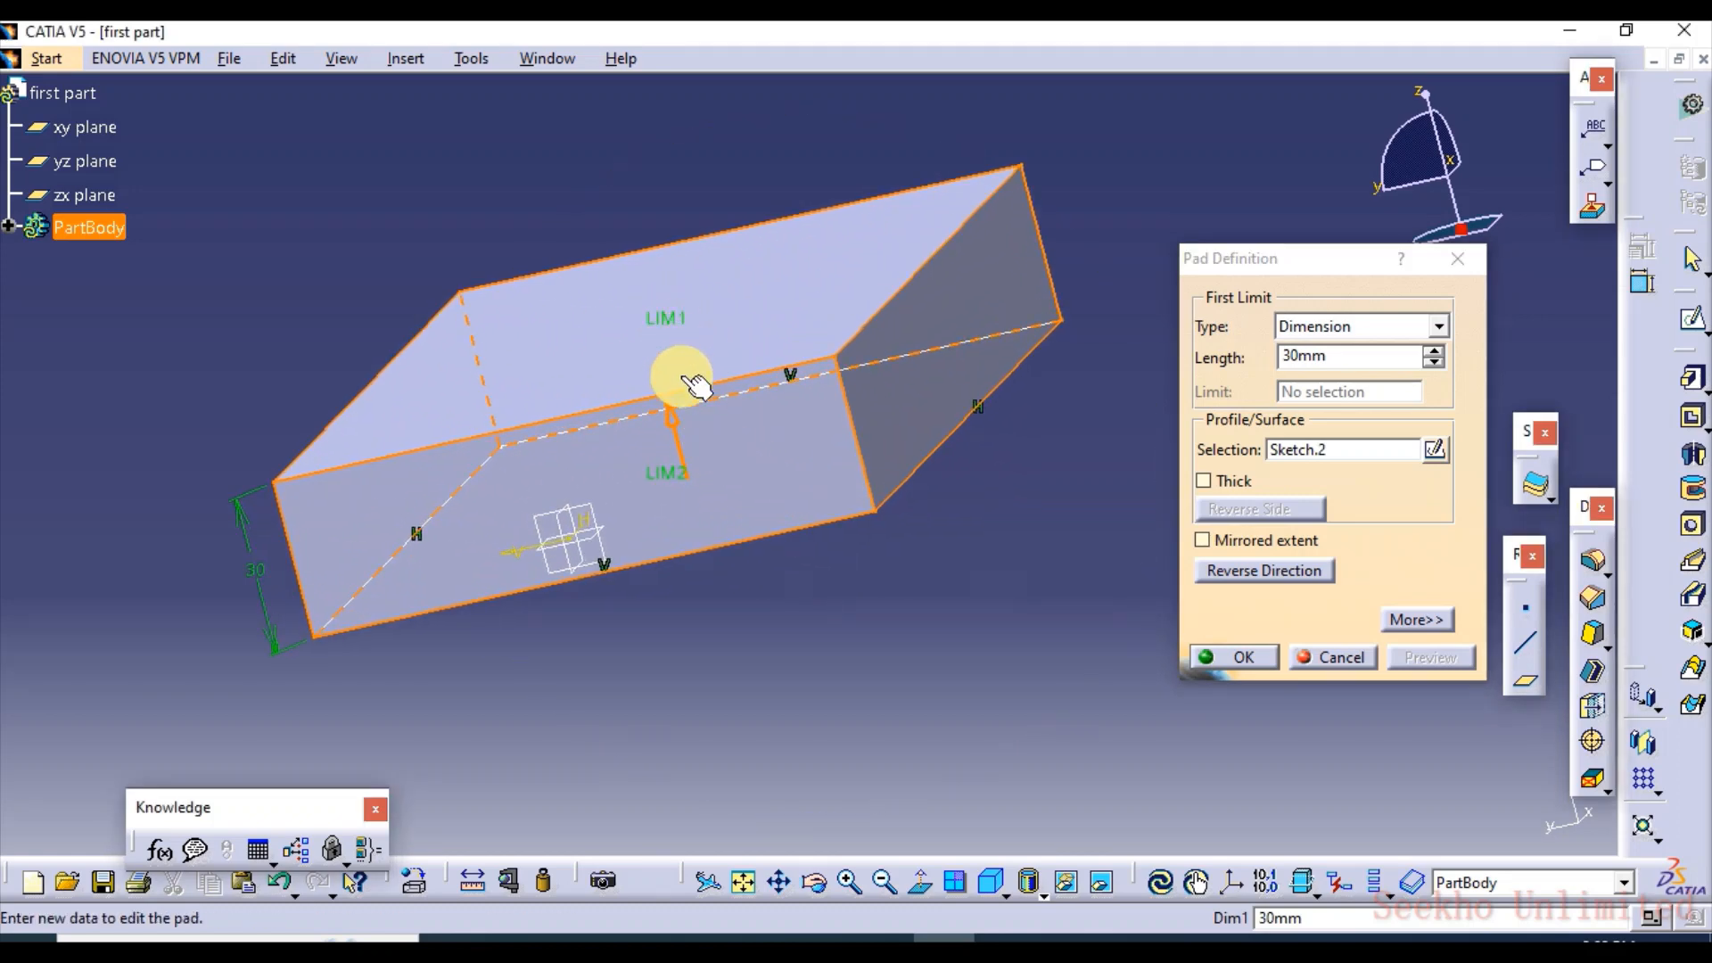
click(679, 431)
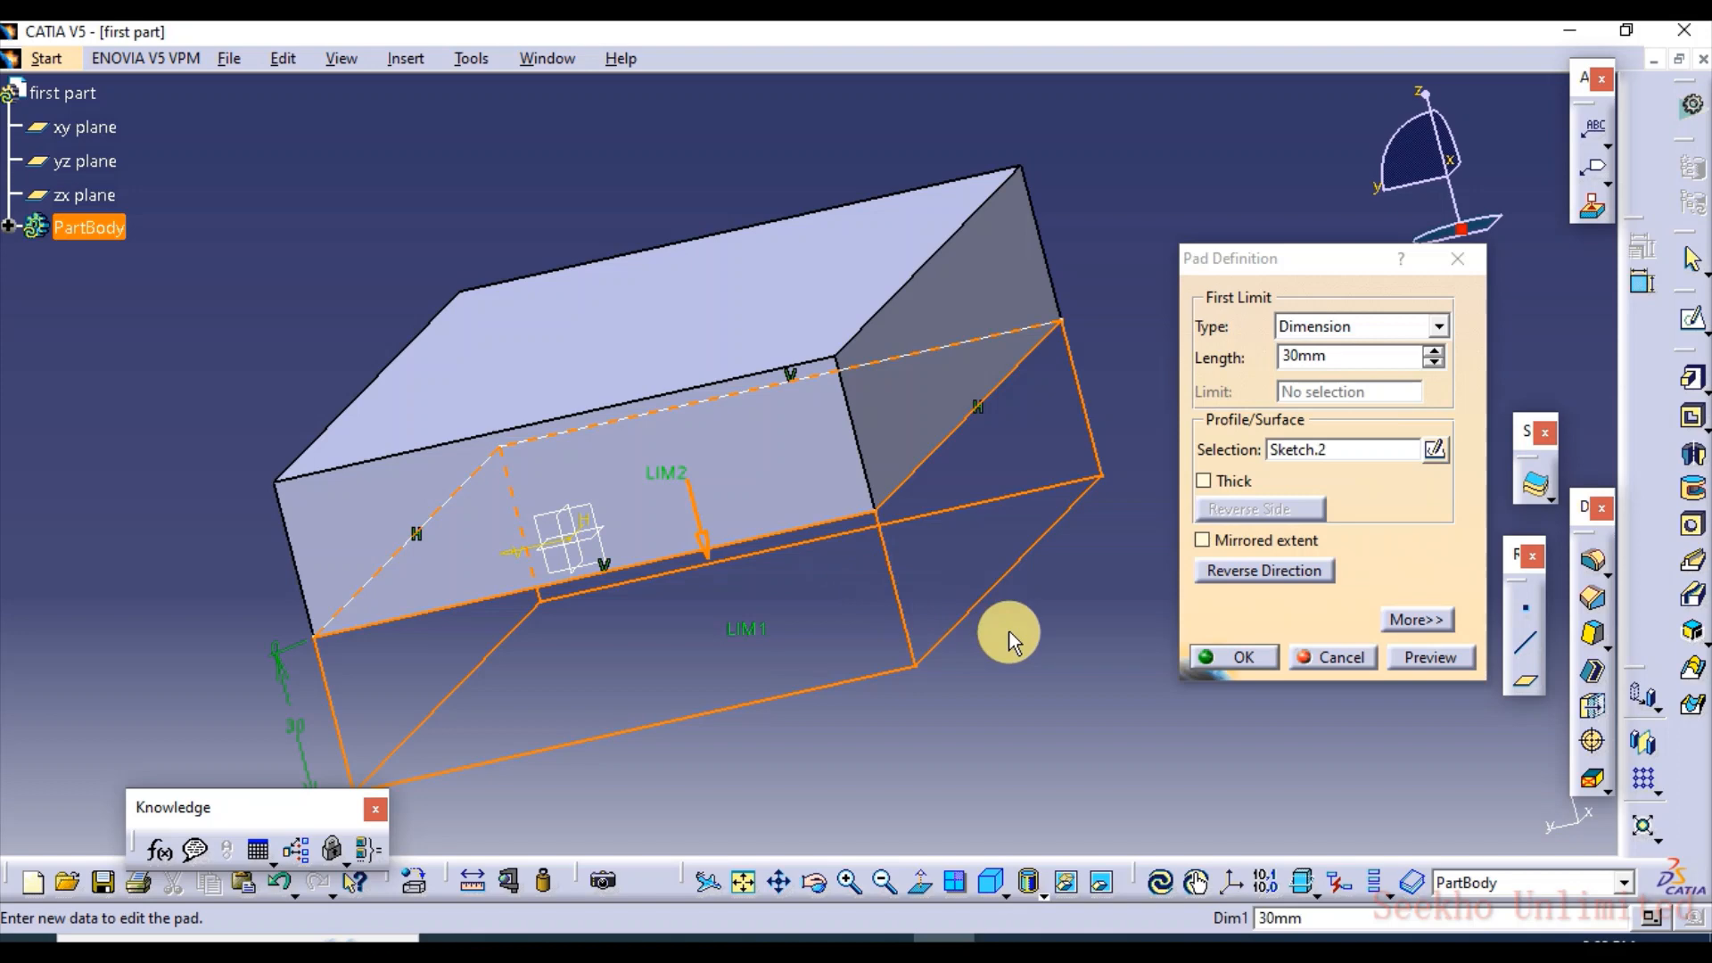
click(1427, 657)
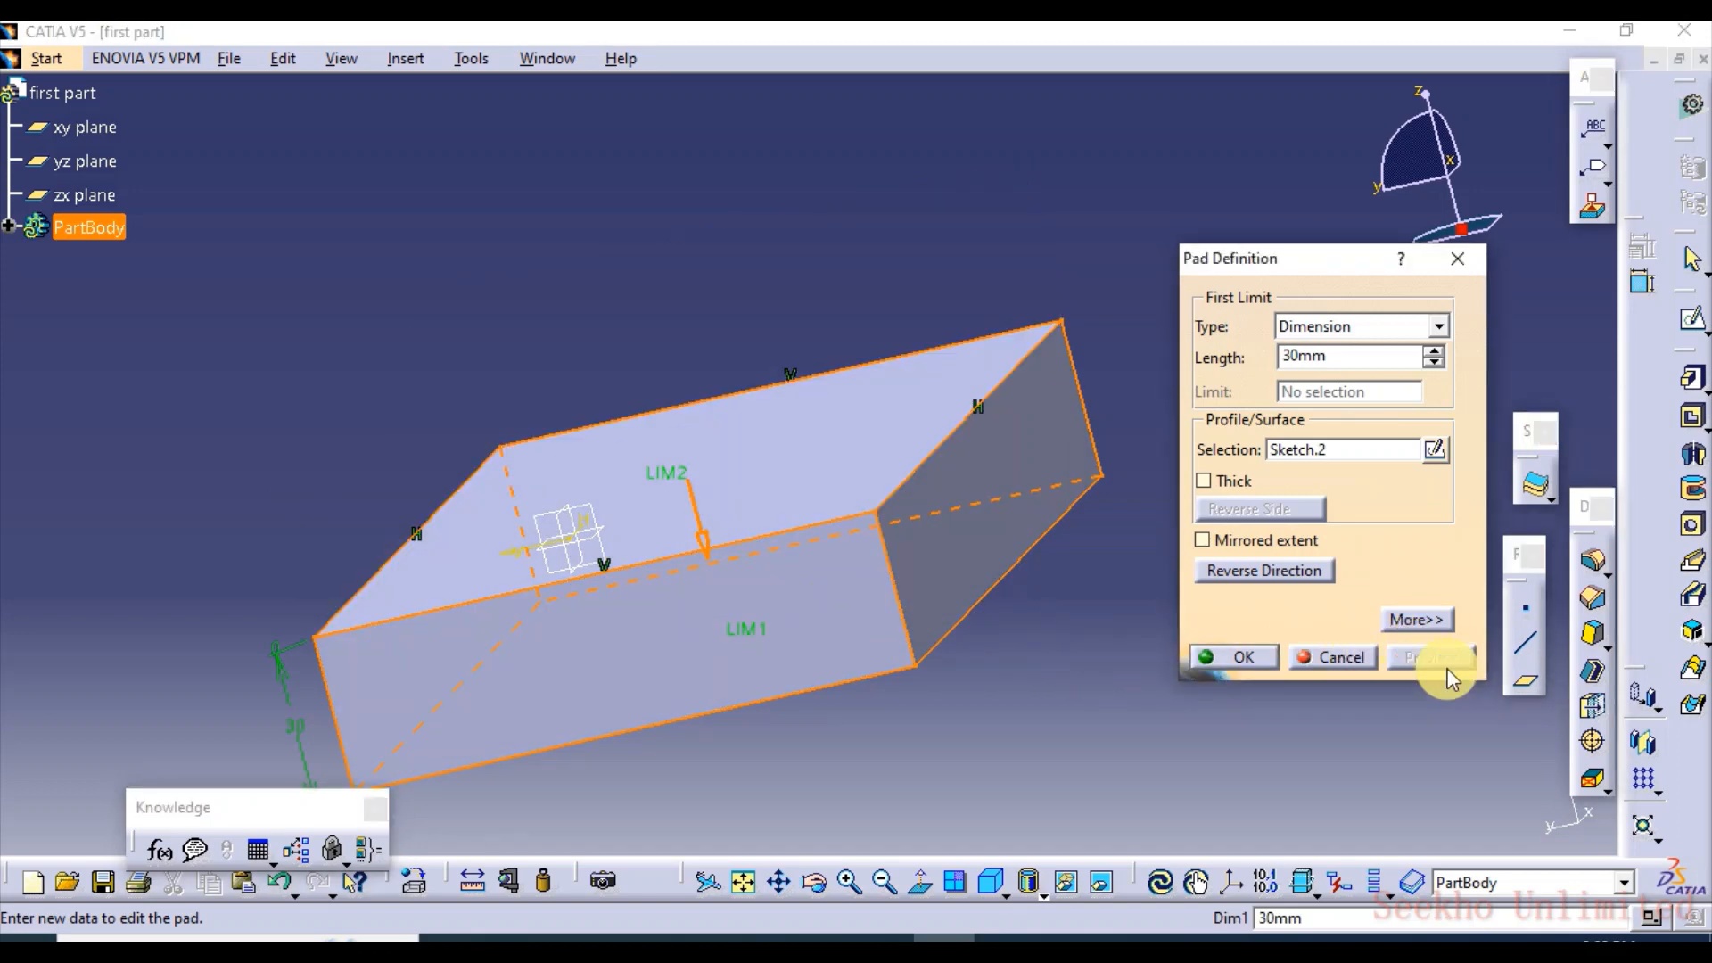
click(704, 542)
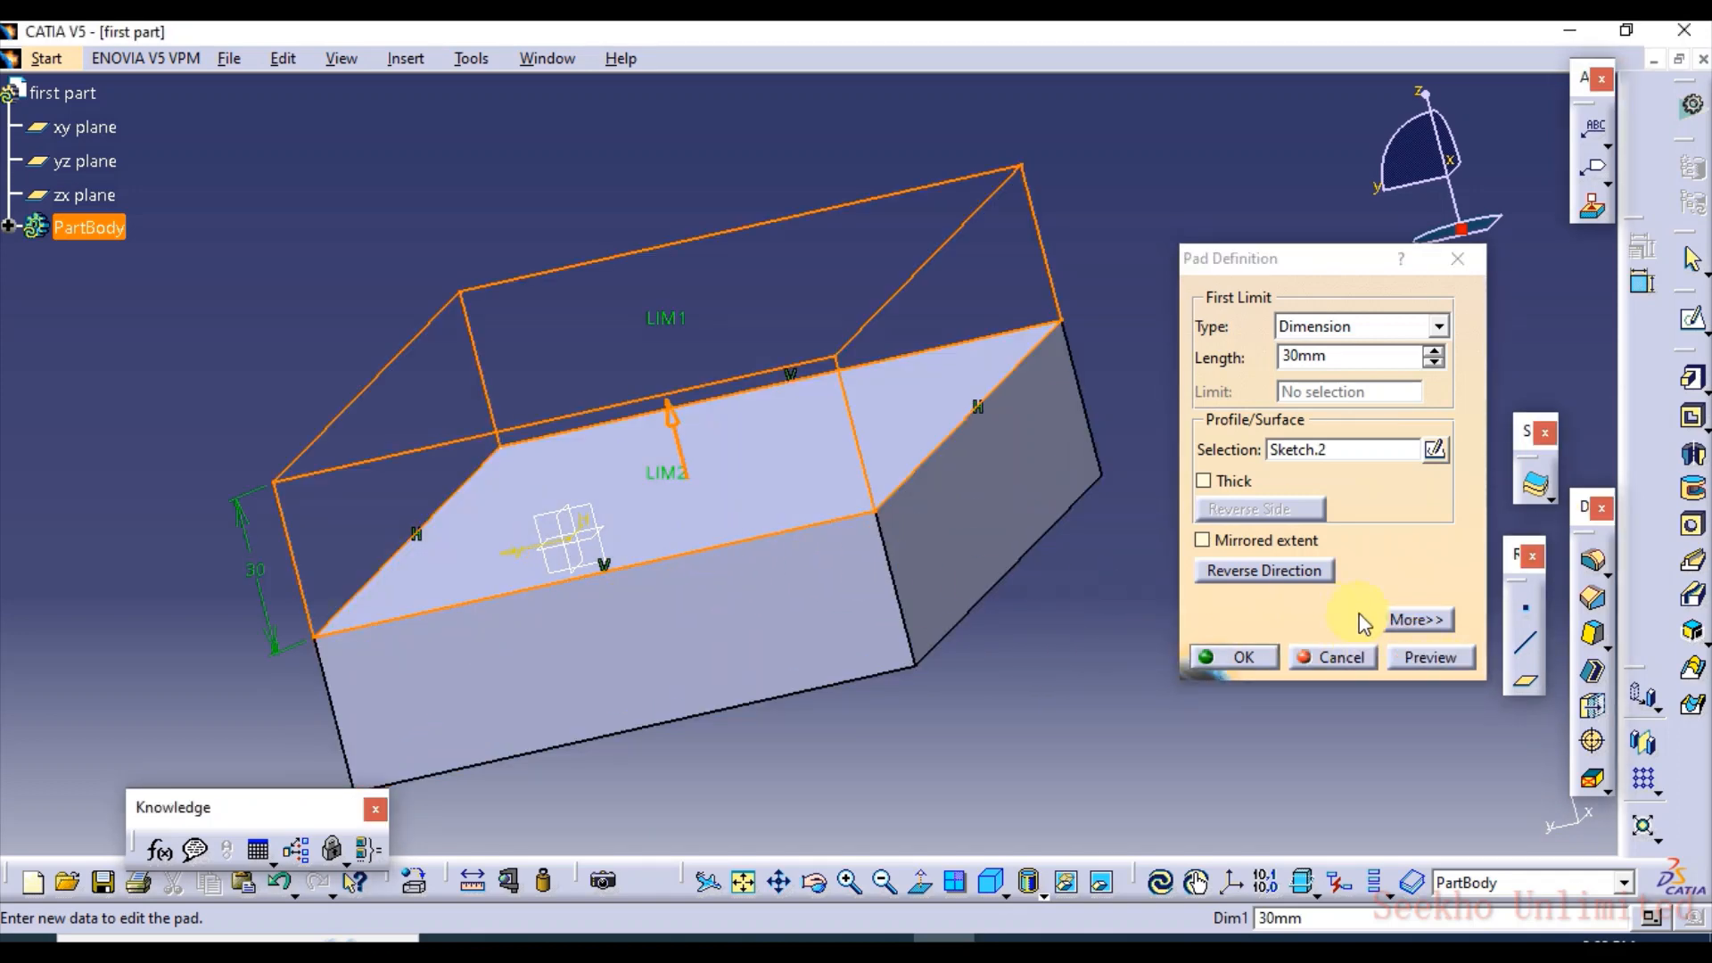
click(1420, 660)
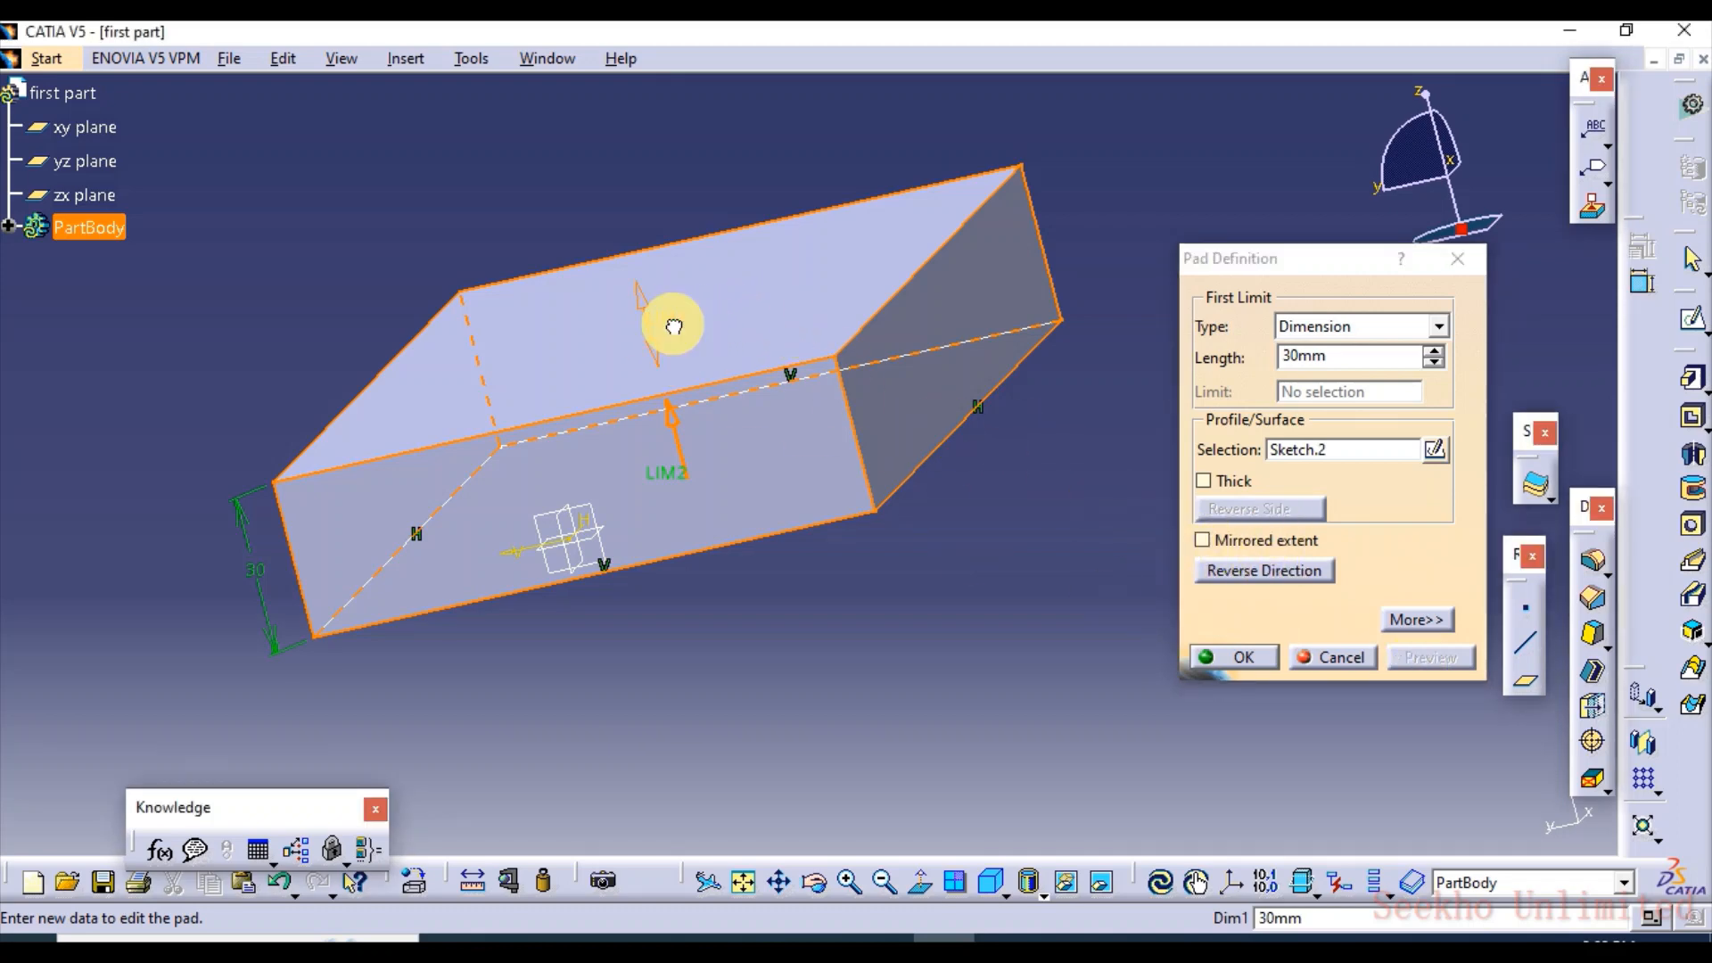
Stretch the pad's first limit directly on the model to 65 mm, preview it and apply the change
drag(670, 331, 613, 192)
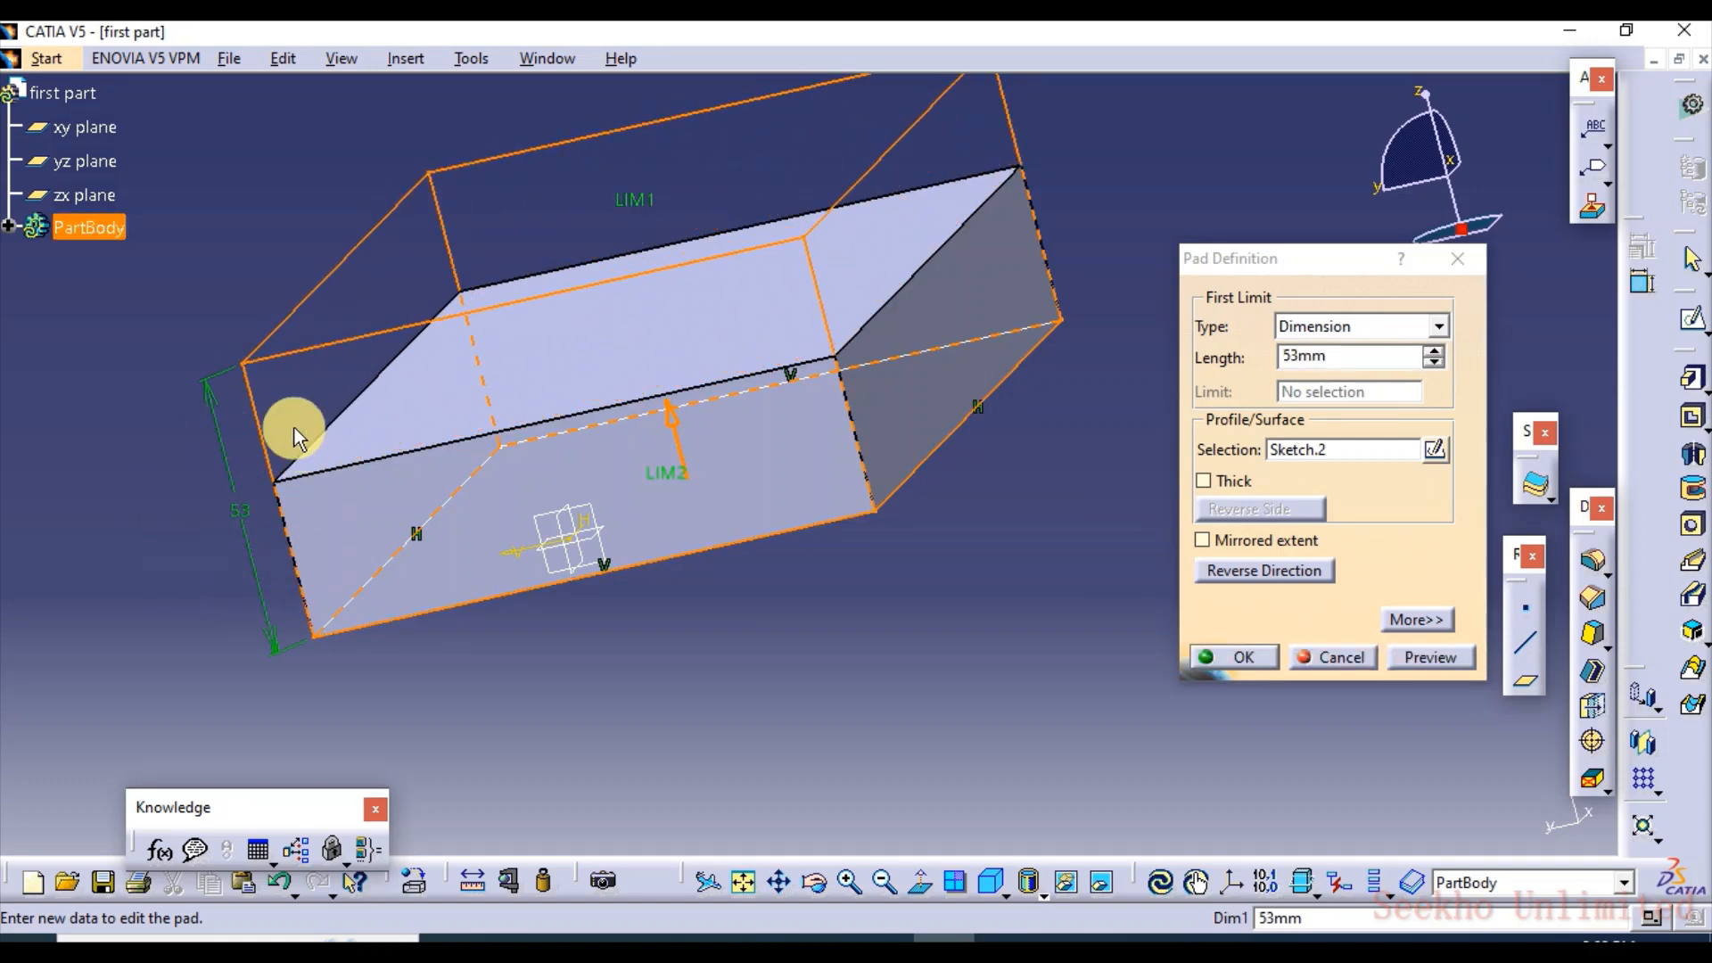
drag(636, 218, 638, 279)
middle_drag(638, 279, 776, 458)
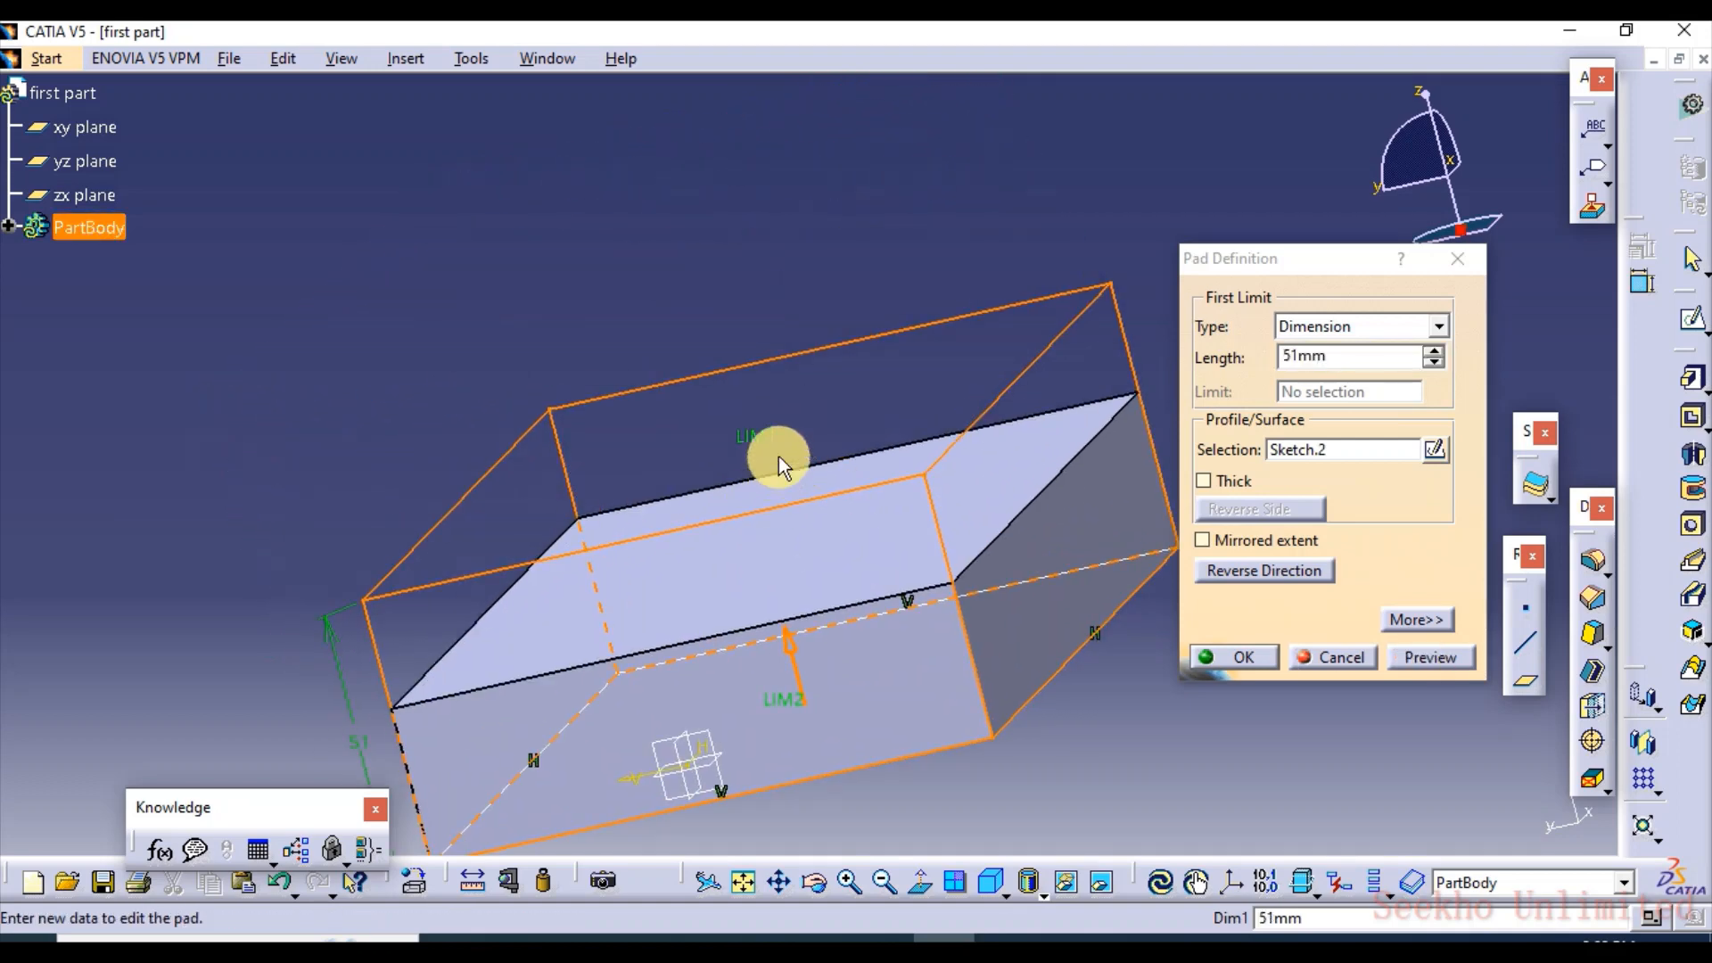
drag(746, 437, 740, 362)
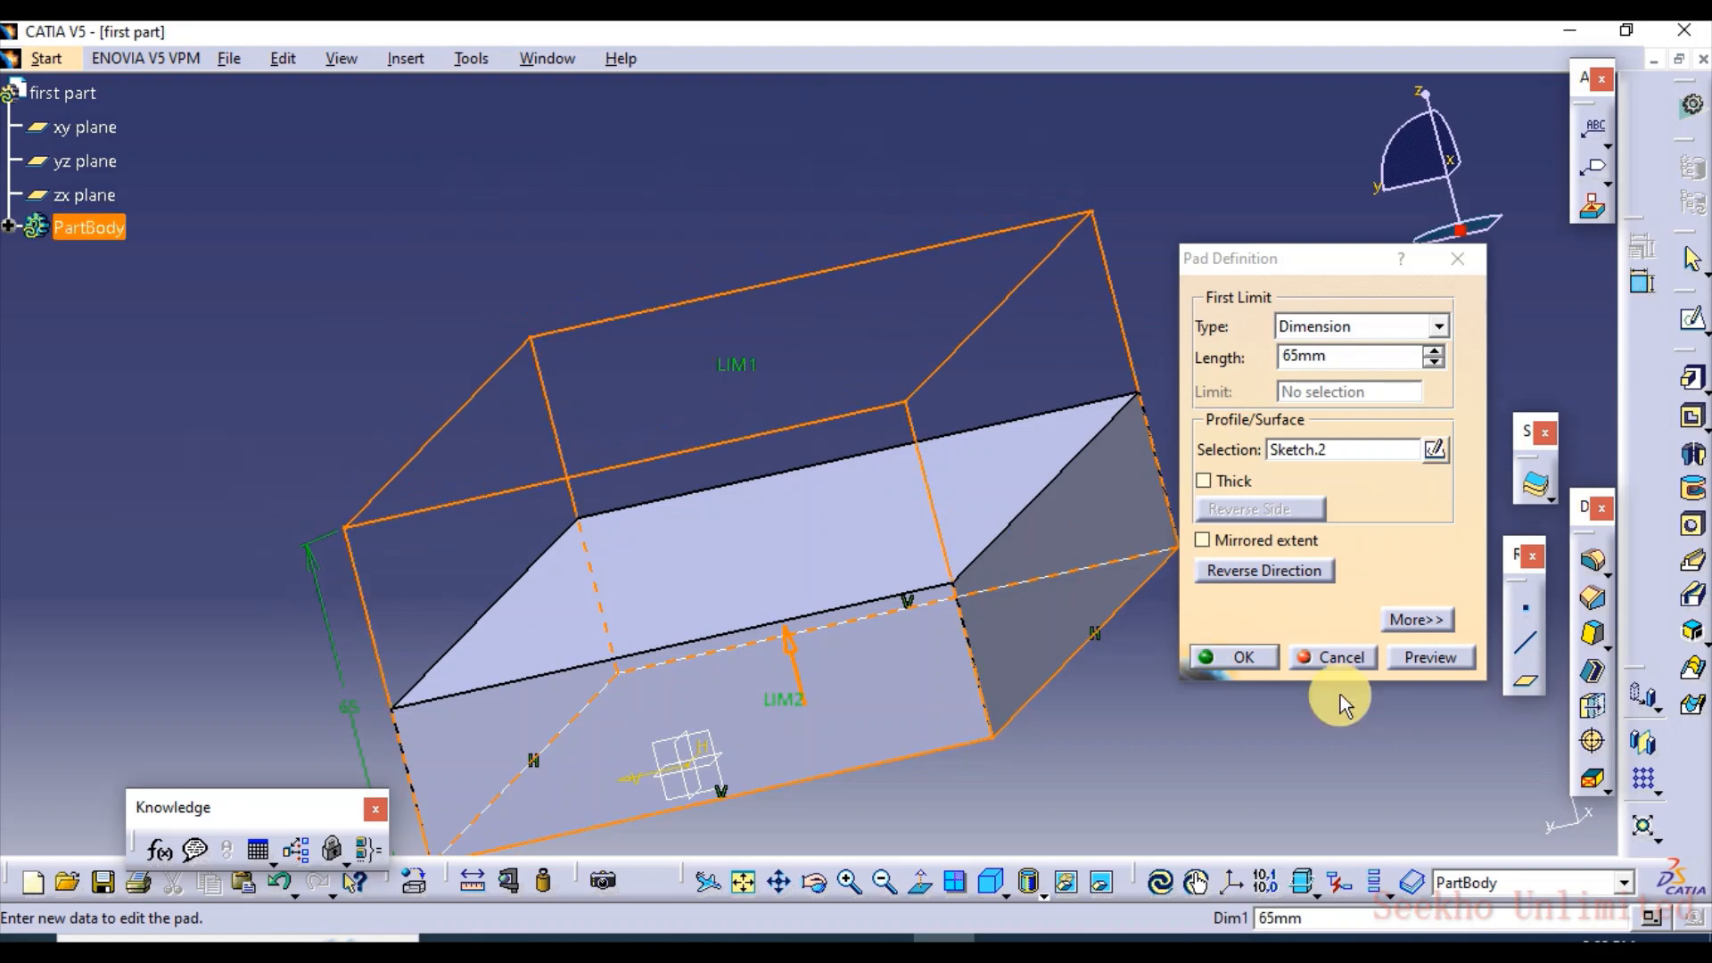
click(1410, 658)
click(1246, 662)
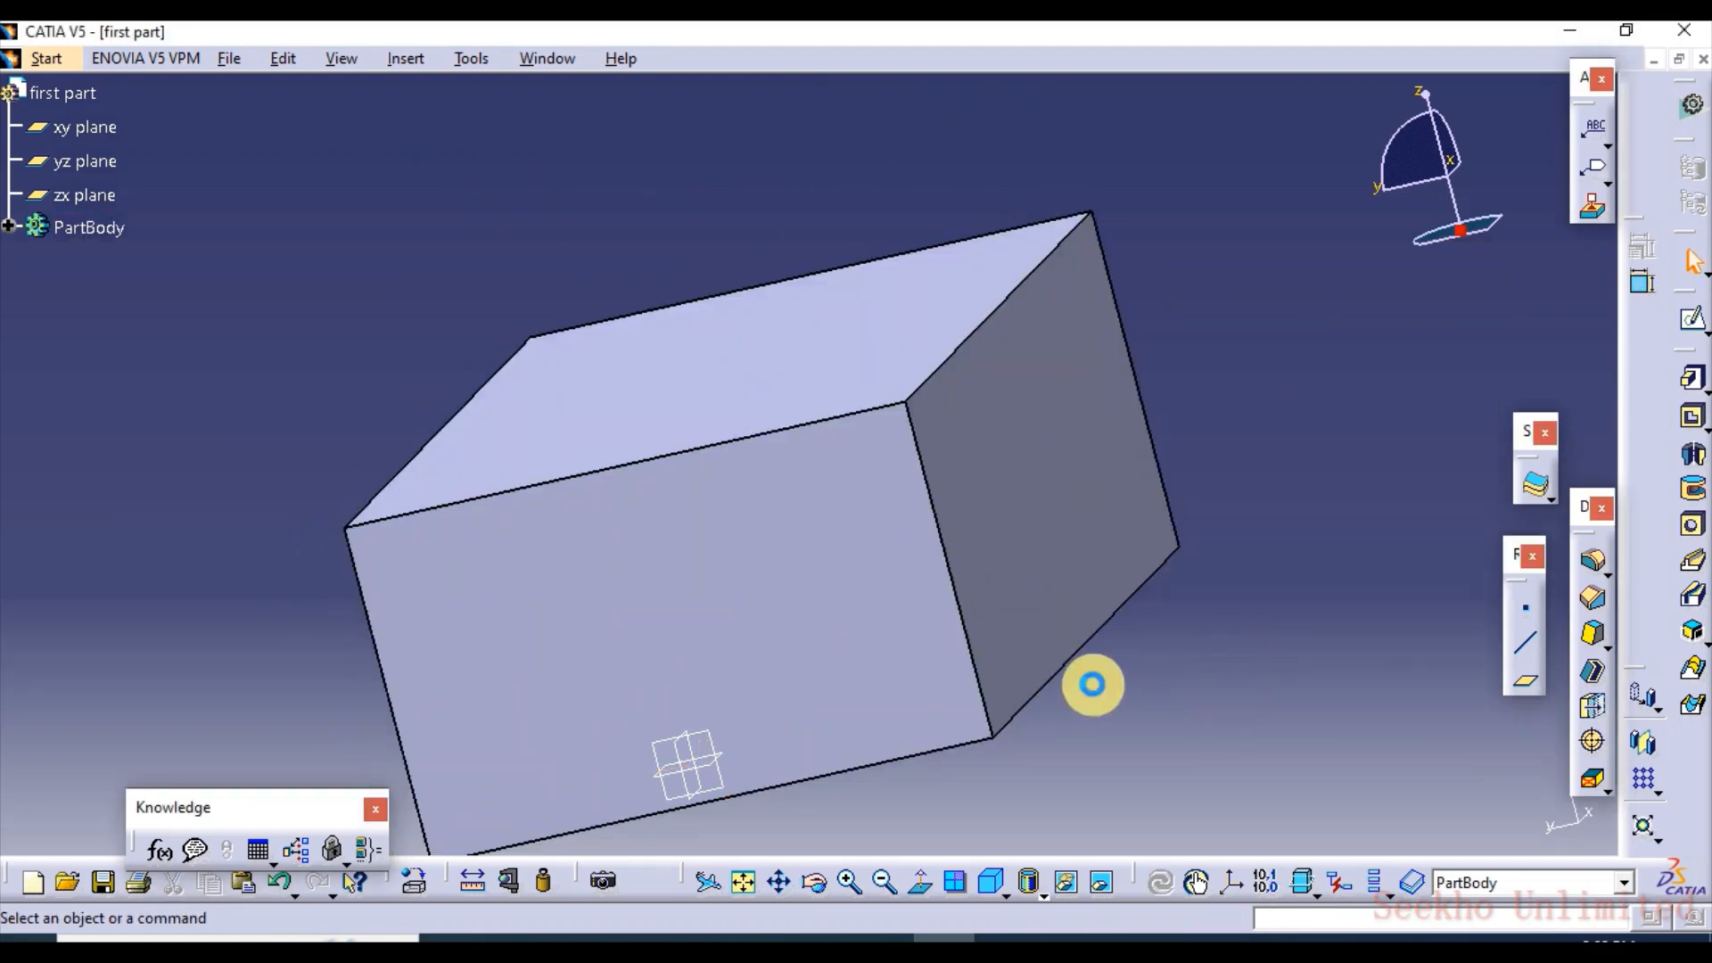
Undo the pad edits and the pad itself, back to the bare rectangle sketch
middle_drag(658, 486, 799, 570)
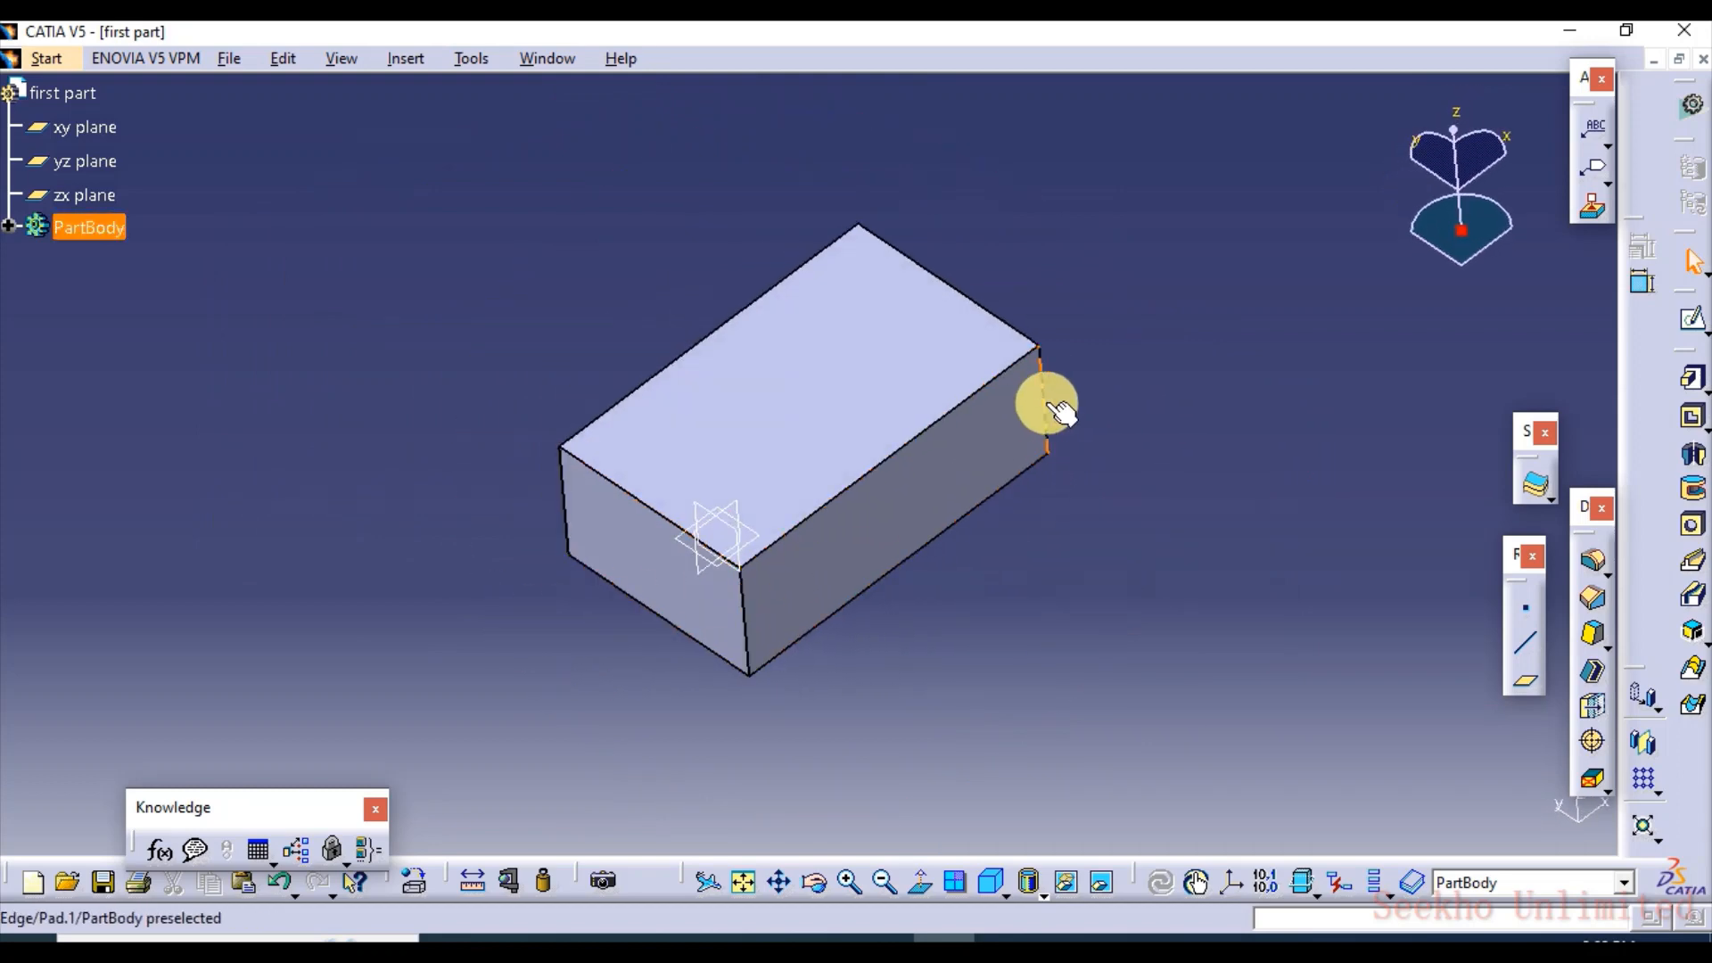
middle_drag(844, 678, 754, 676)
click(1380, 891)
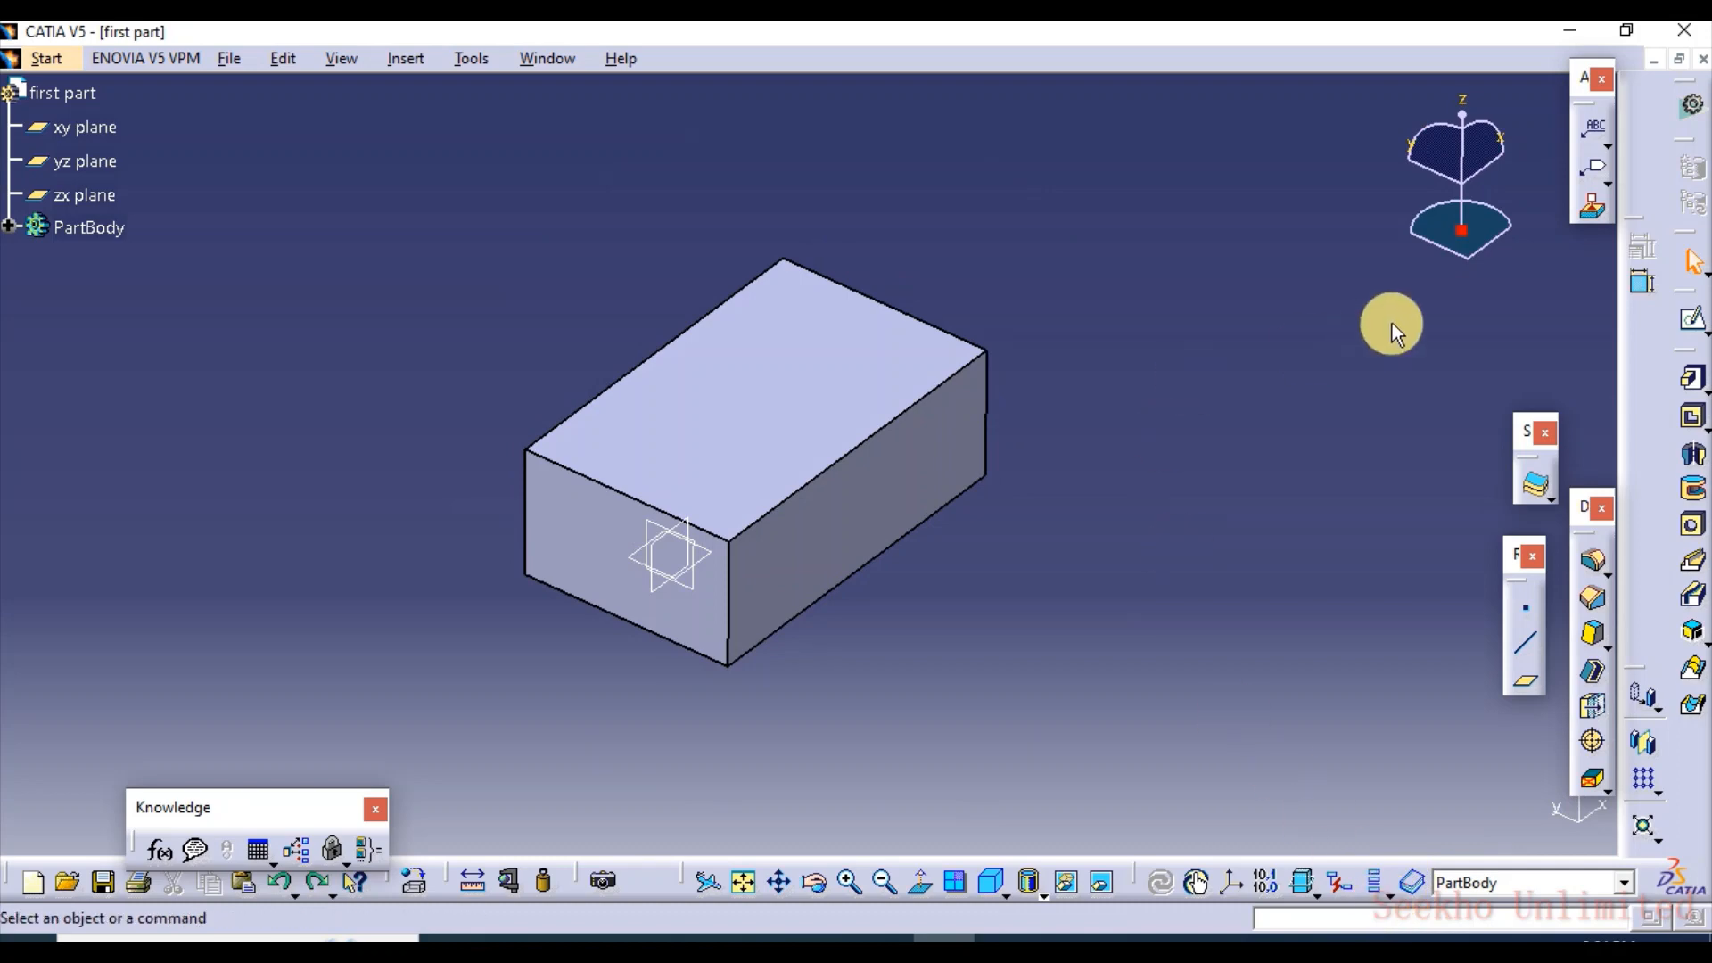
middle_drag(692, 456, 728, 438)
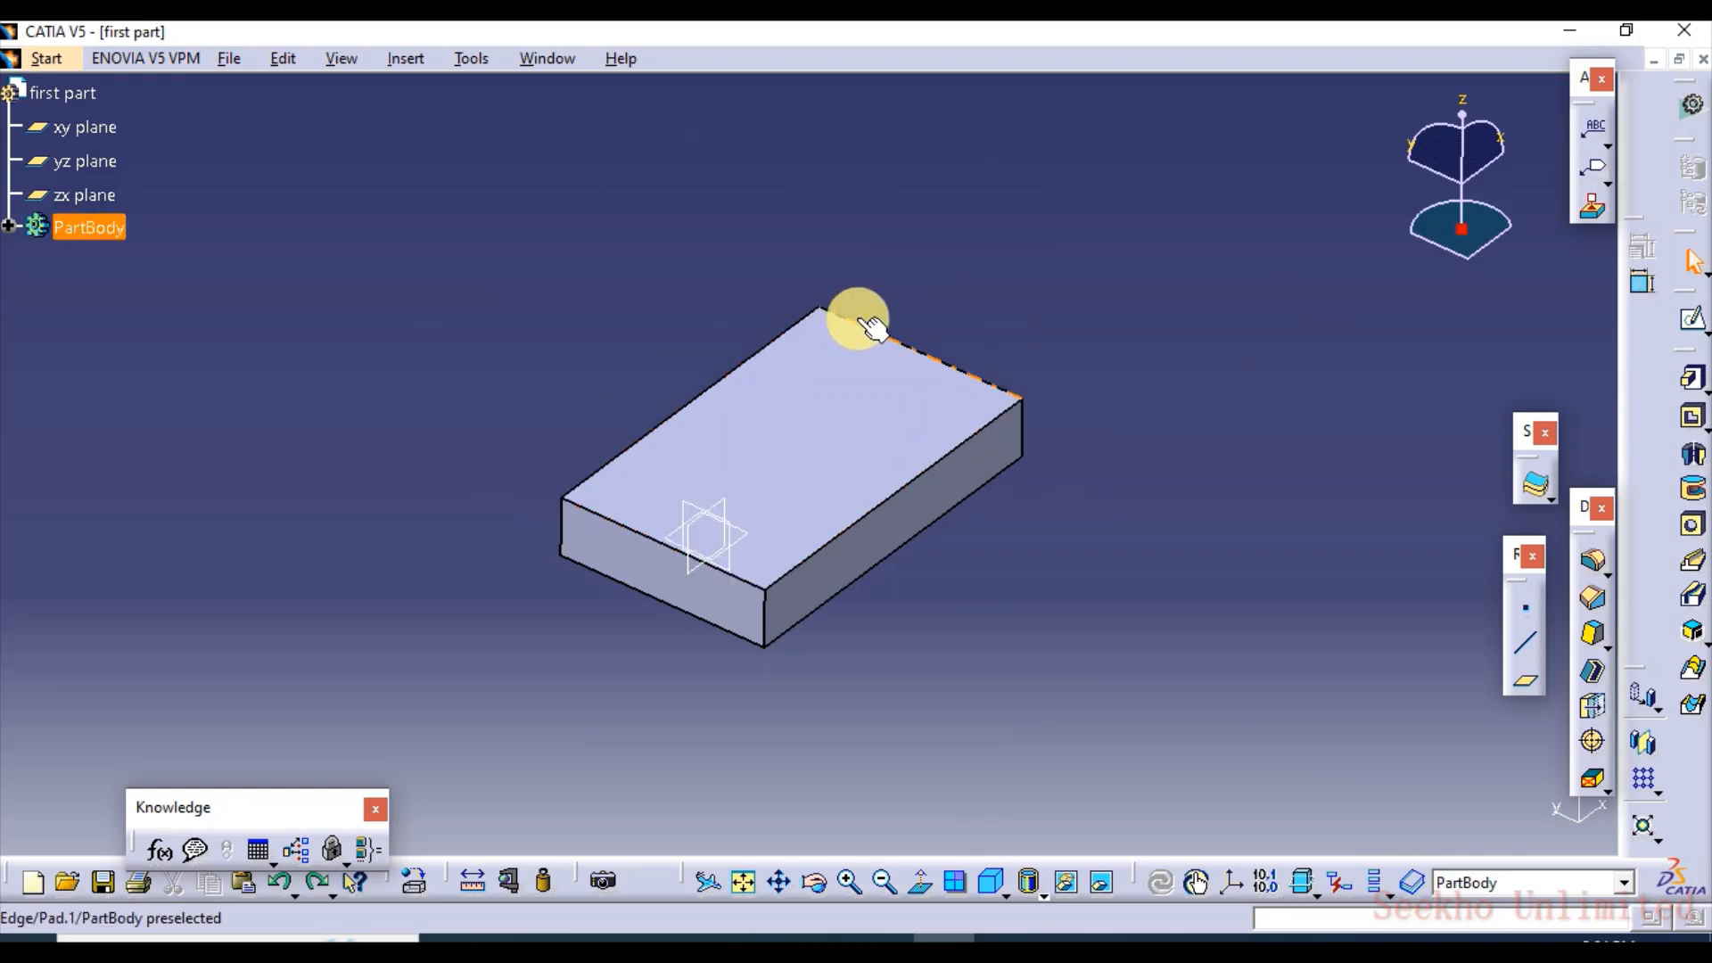
key(ctrl+z)
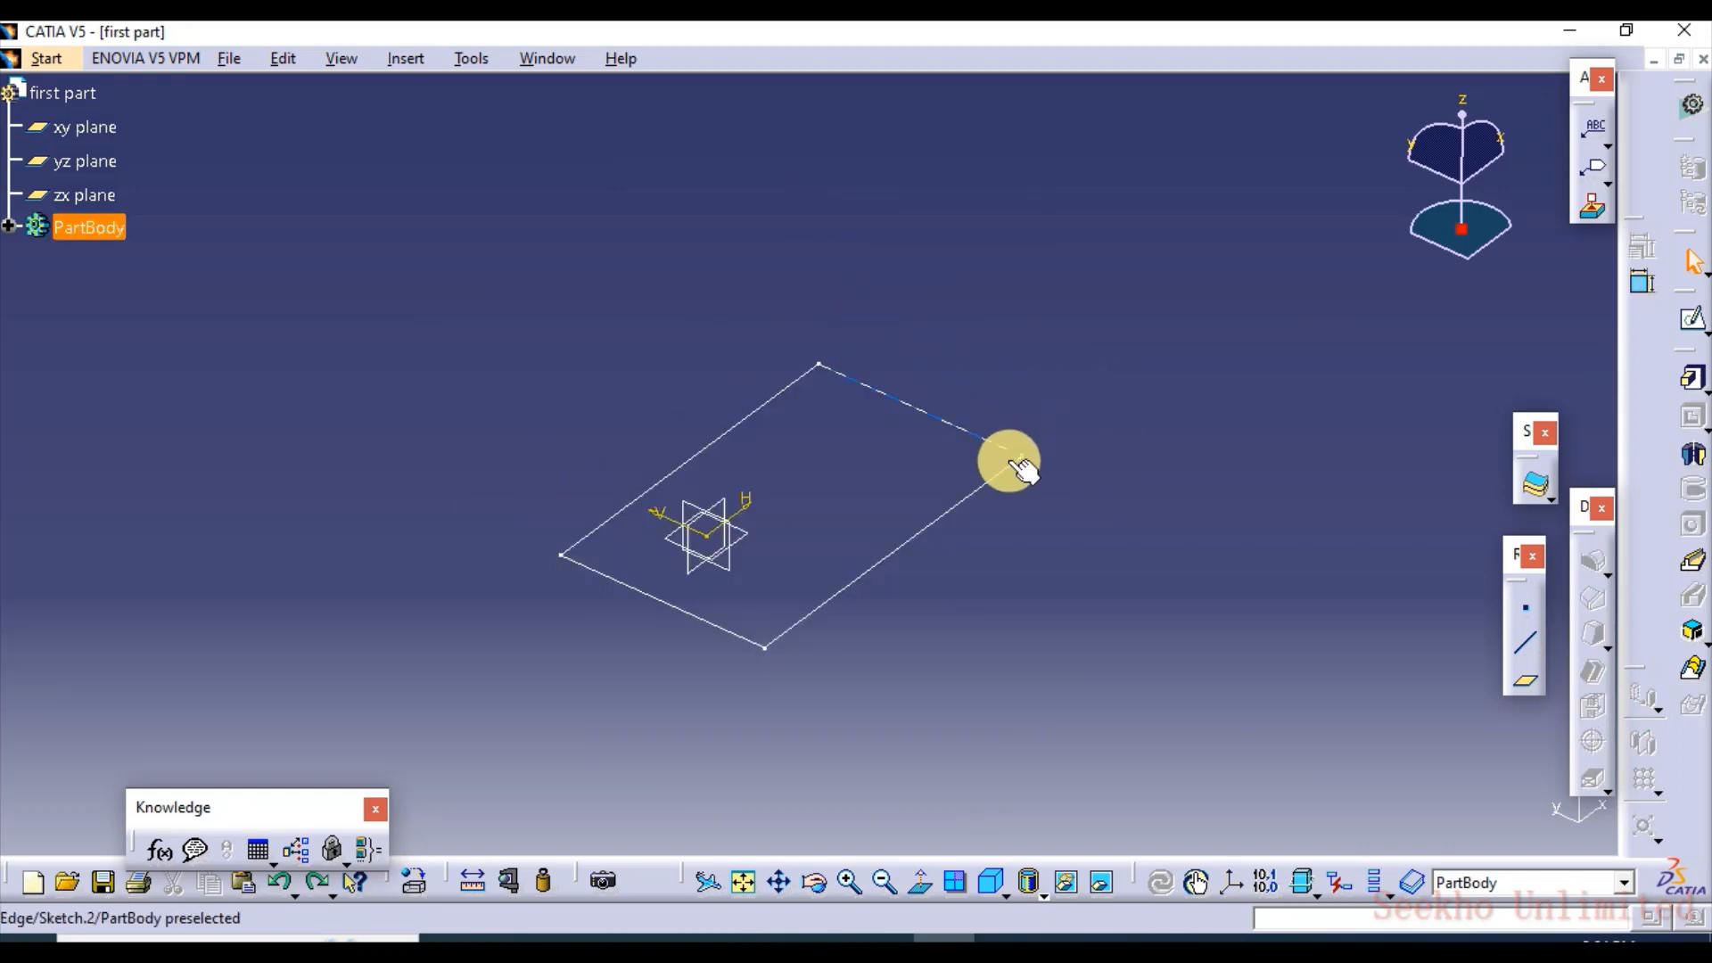
Edit the rectangle sketch, add a circle of about 54 mm radius outside the rectangle's upper right corner, and exit the sketch
click(958, 503)
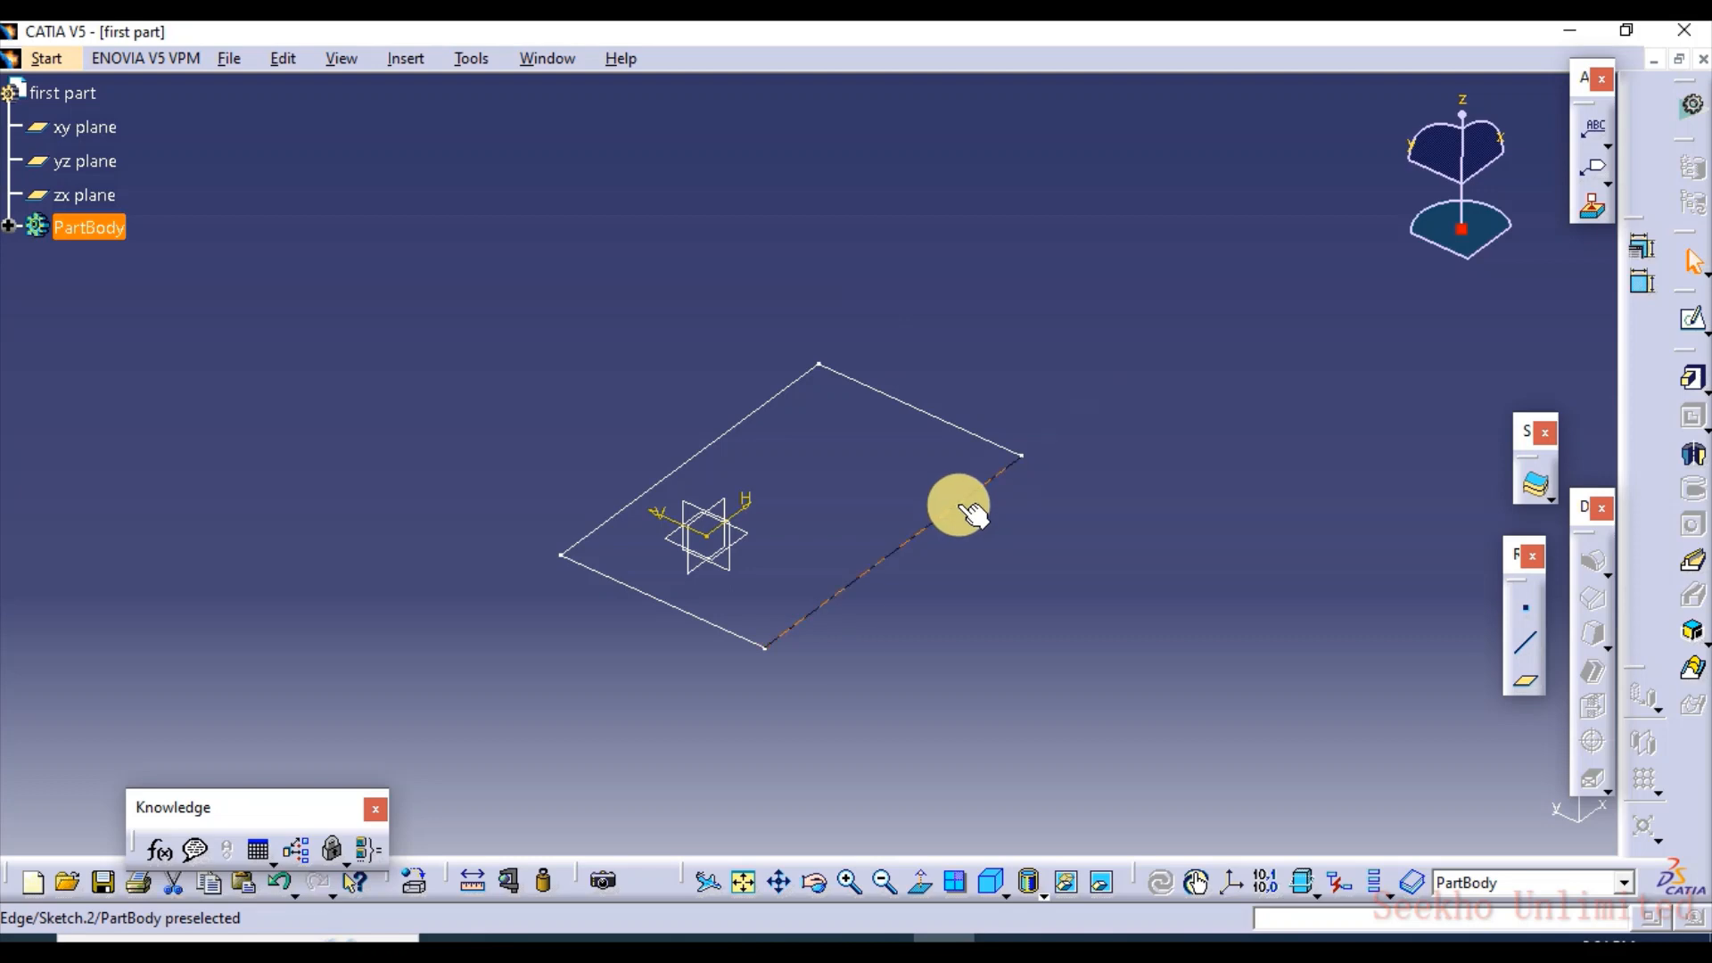
double_click(961, 507)
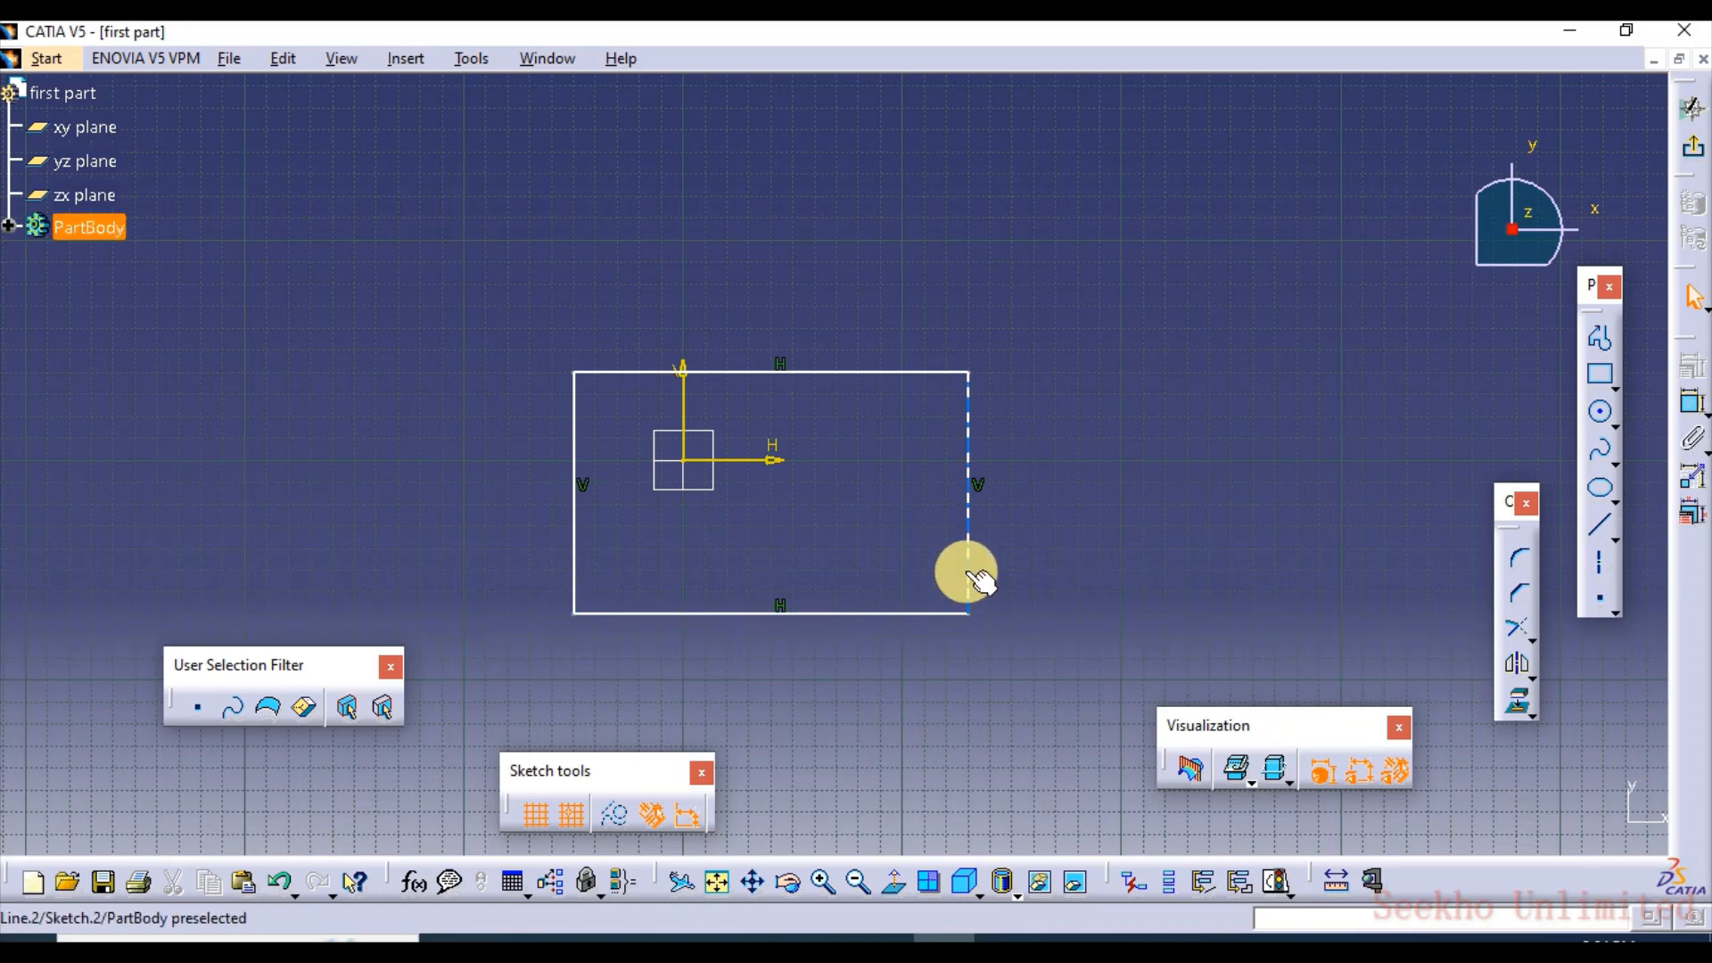
click(1601, 415)
click(1164, 330)
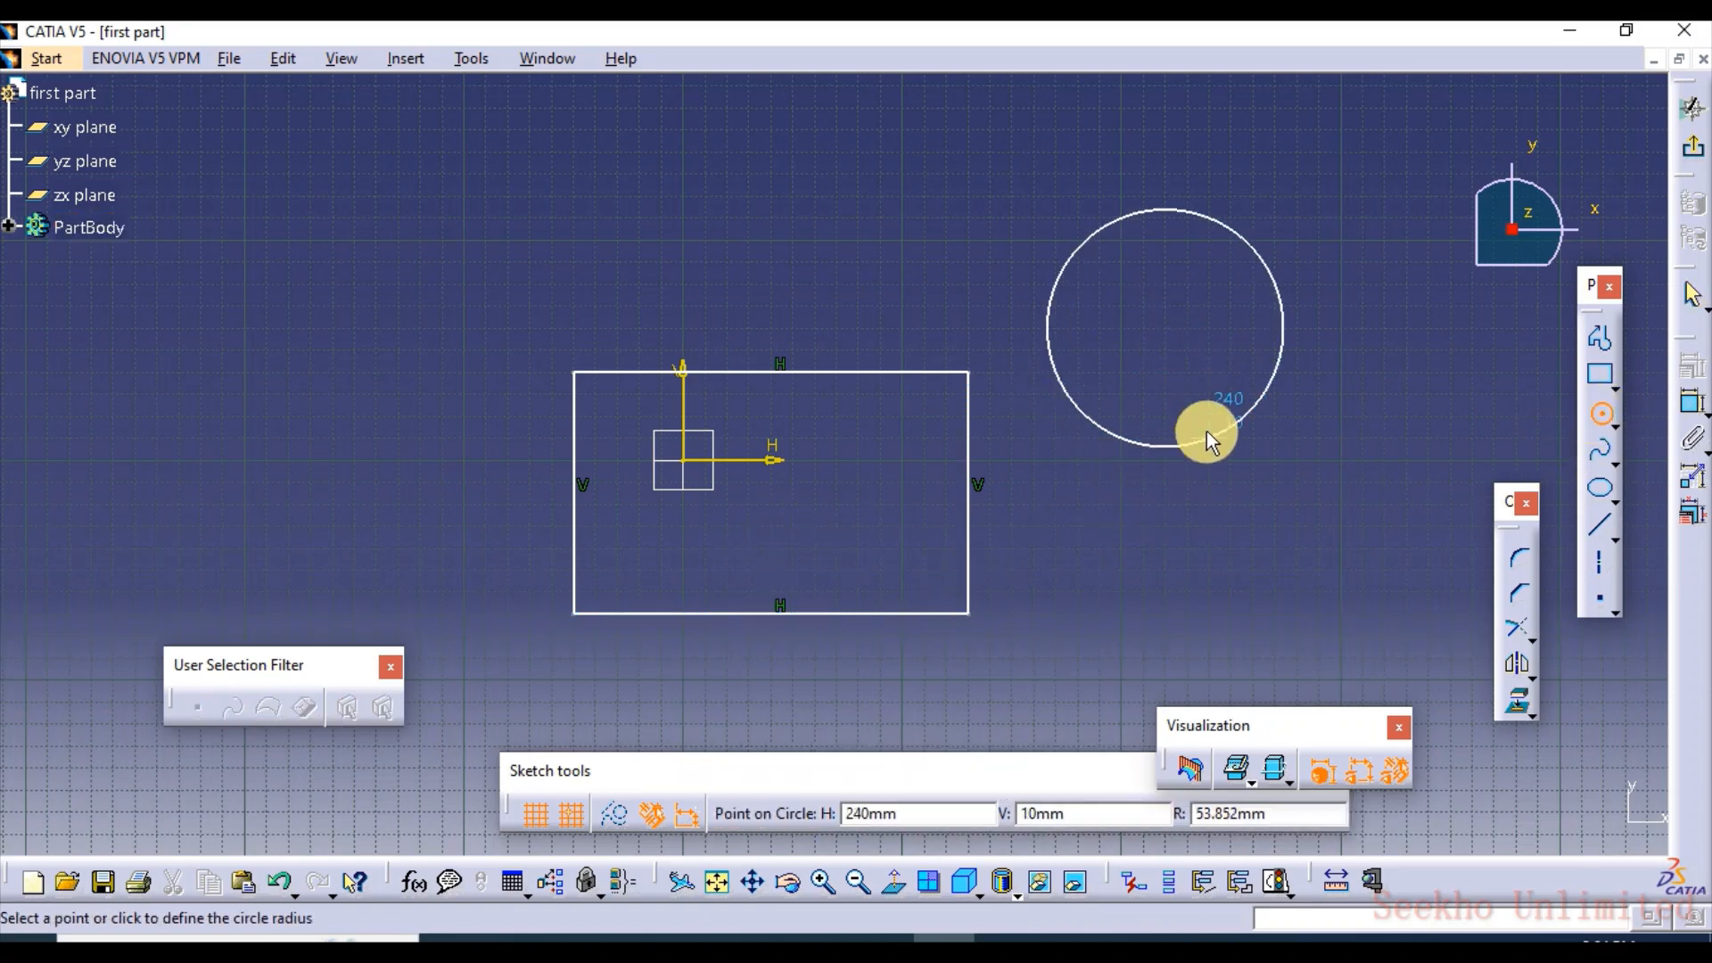
click(1206, 431)
click(1692, 147)
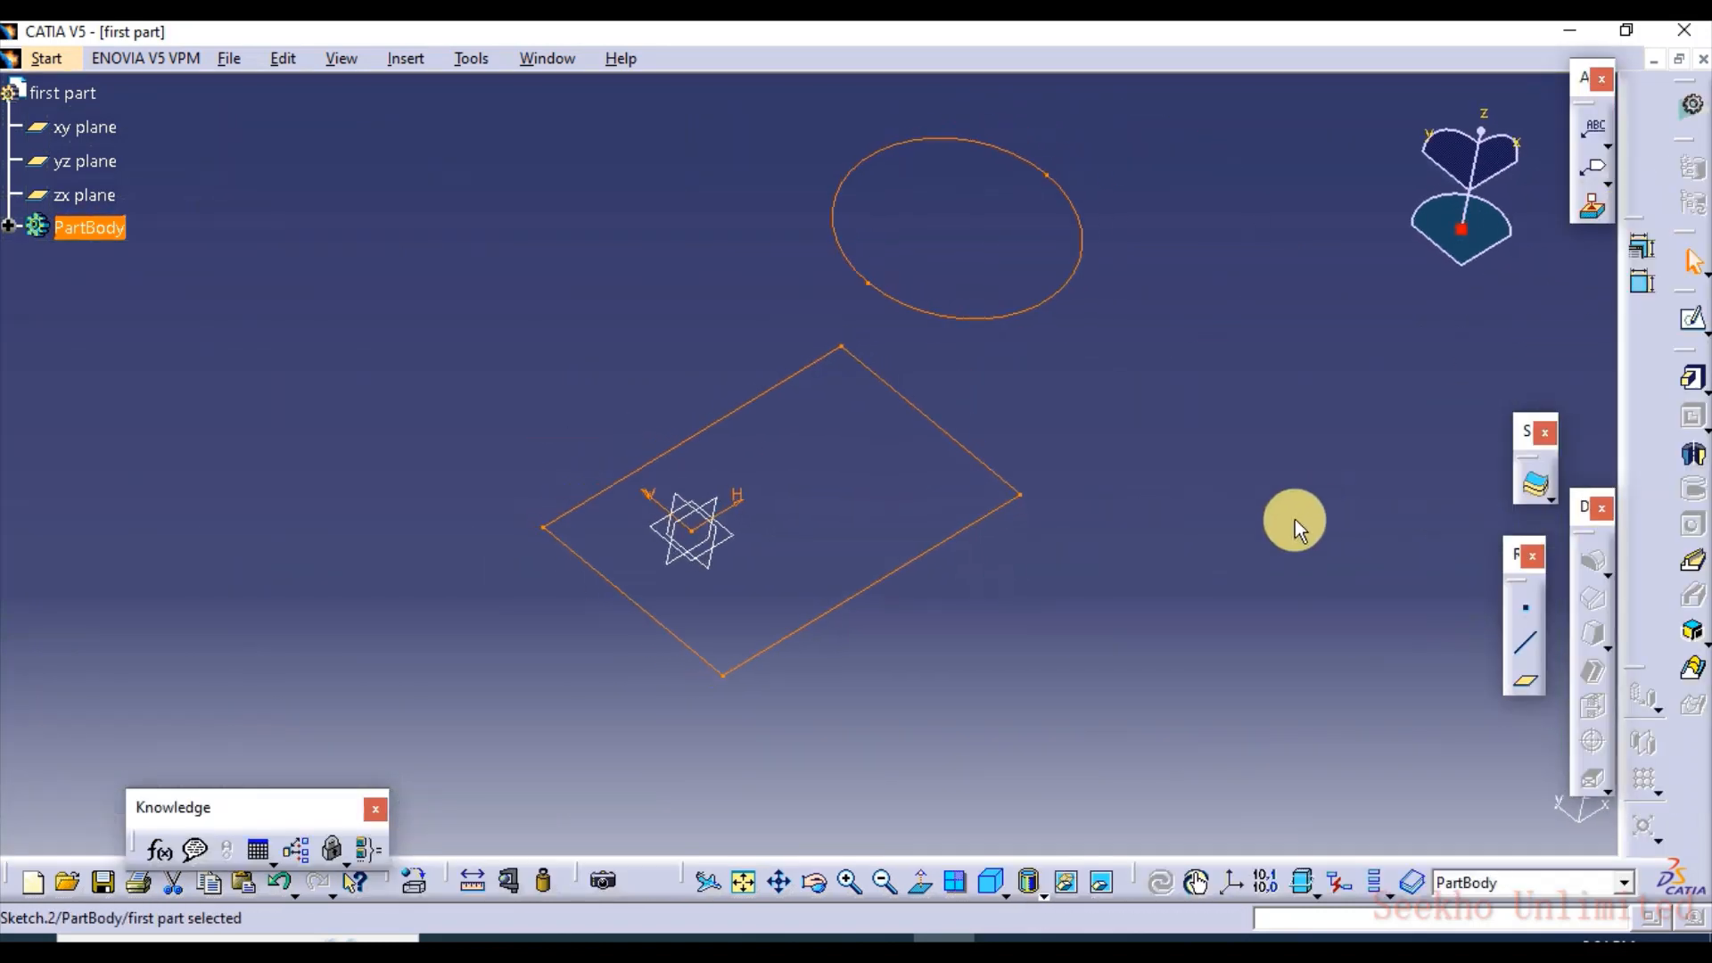
Start a Multi-Pad on the sketch with the rectangle and circle, and select the rectangle's extrusion domain
click(1704, 393)
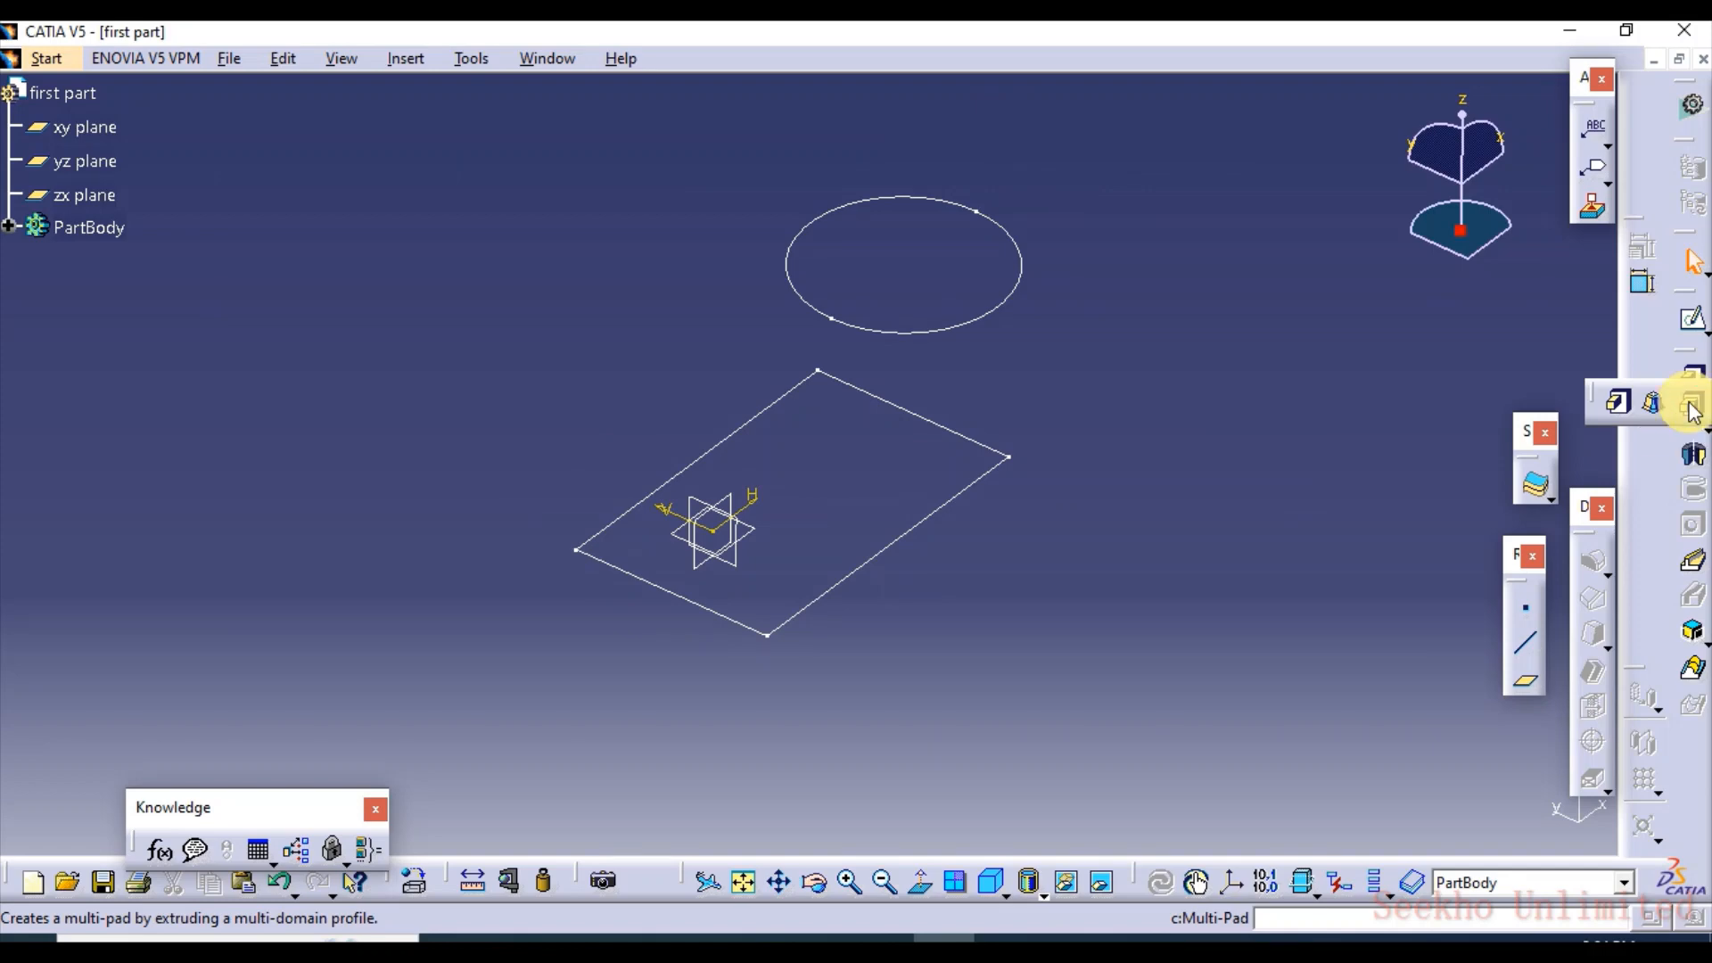
click(1692, 406)
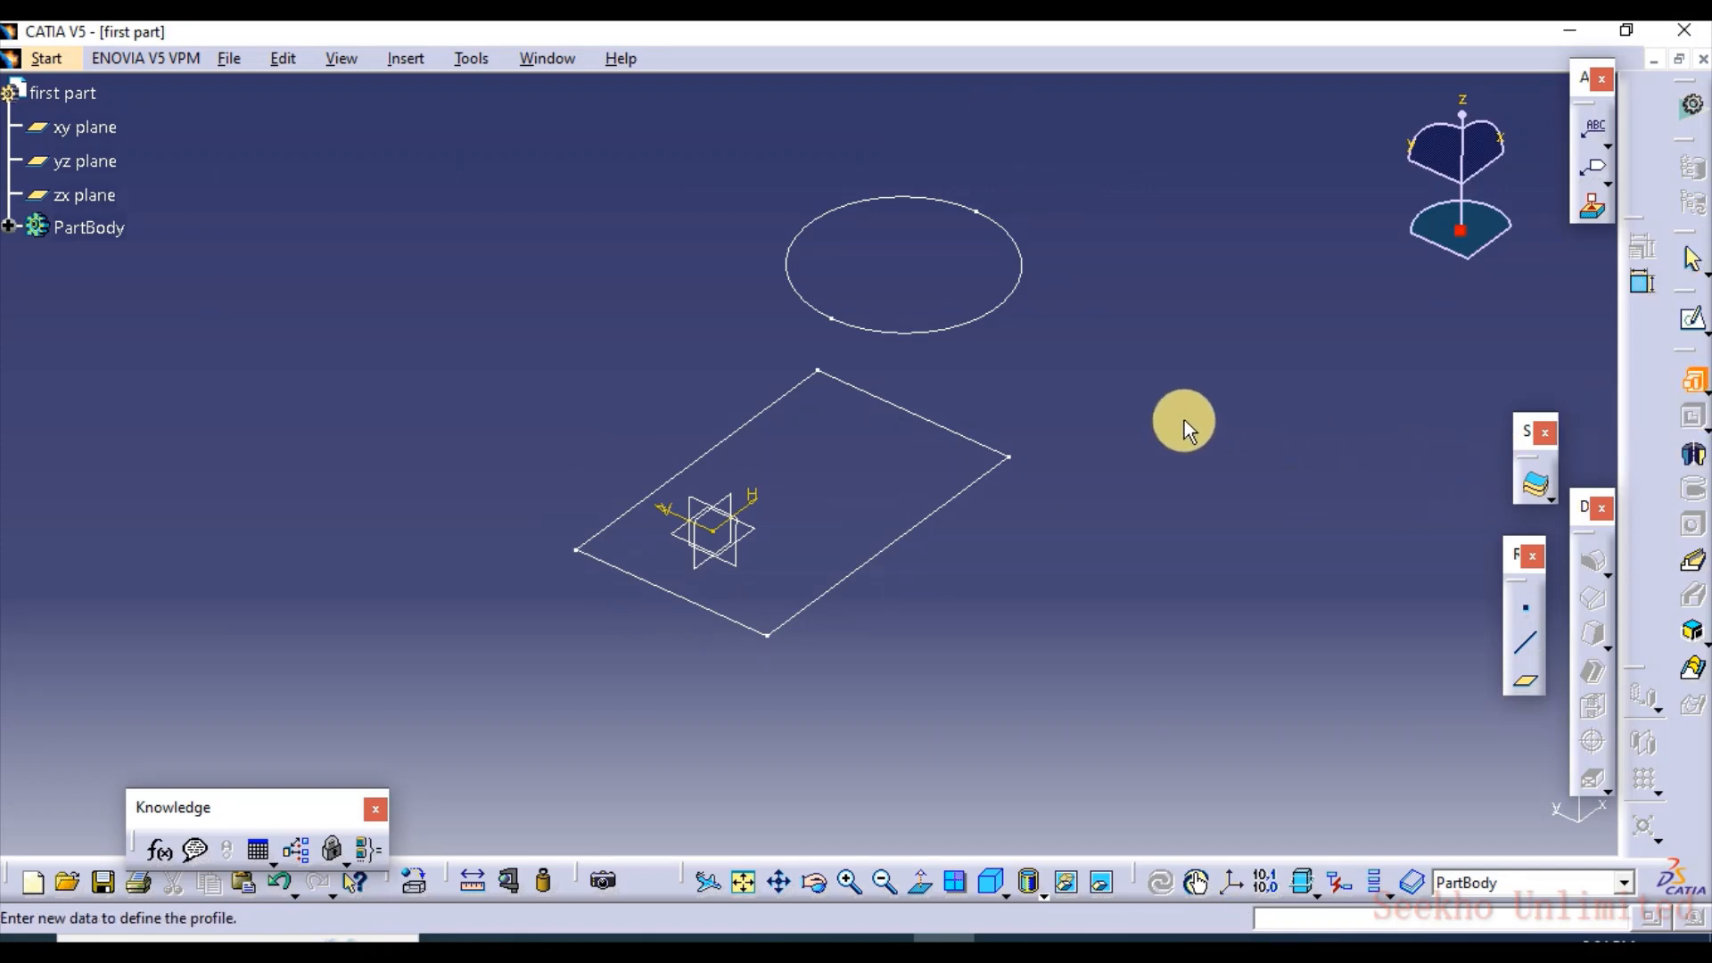
click(932, 338)
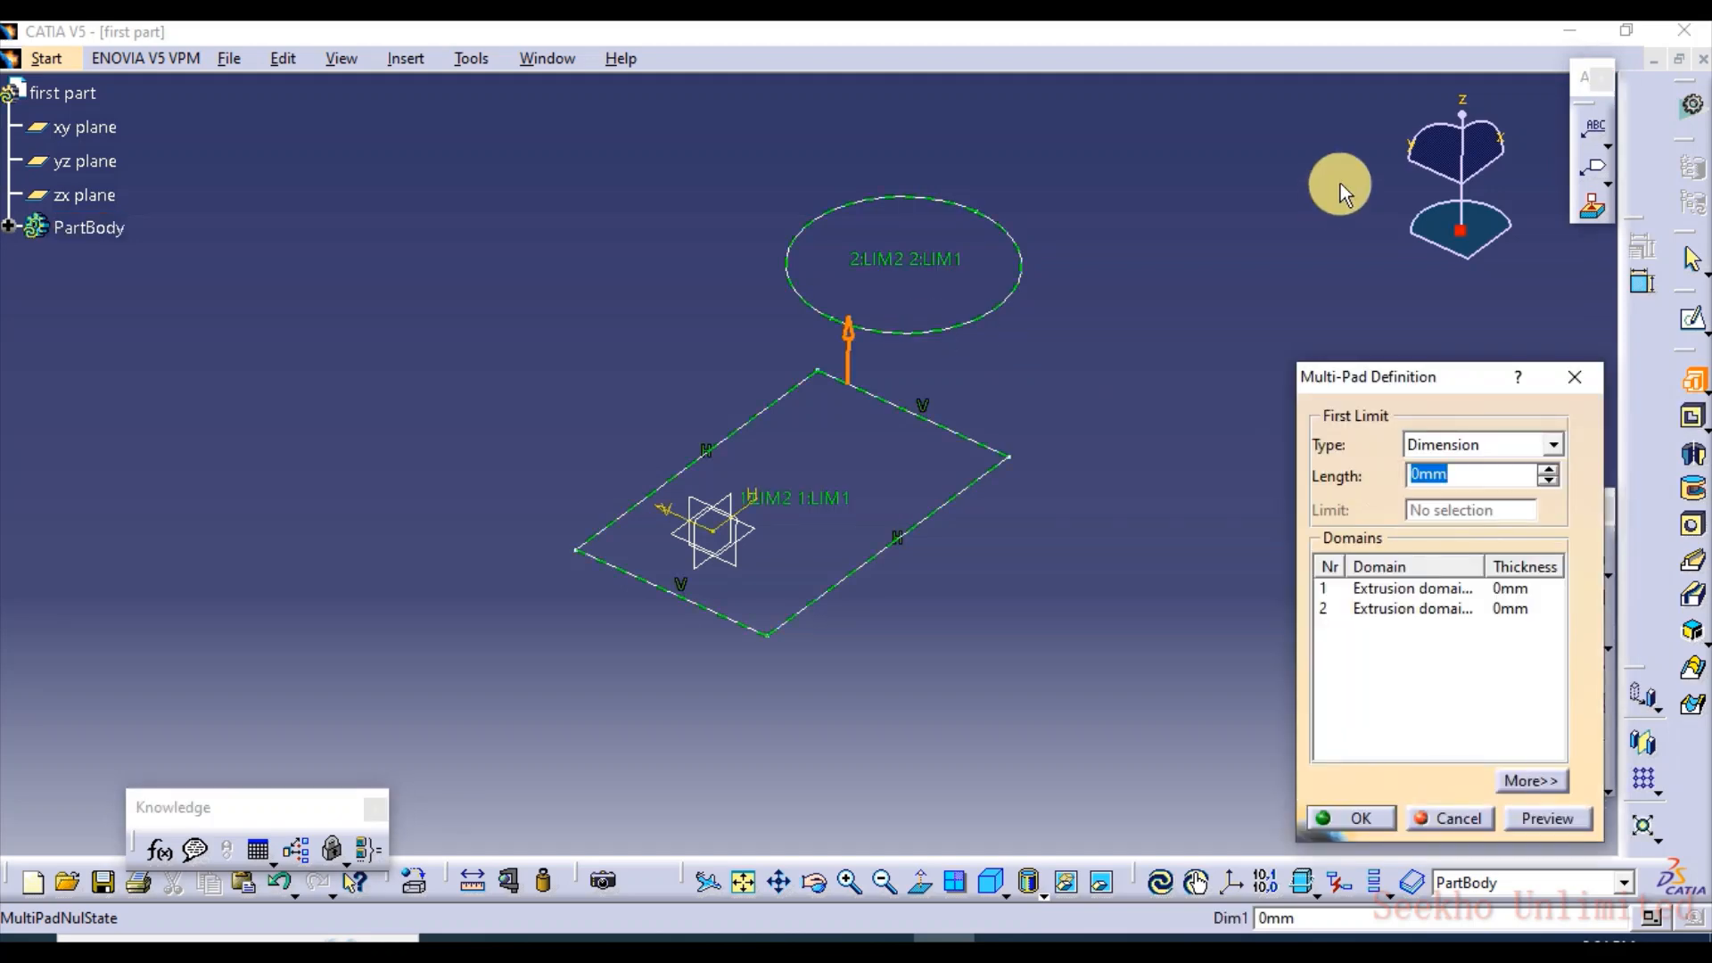
click(1334, 589)
click(1336, 610)
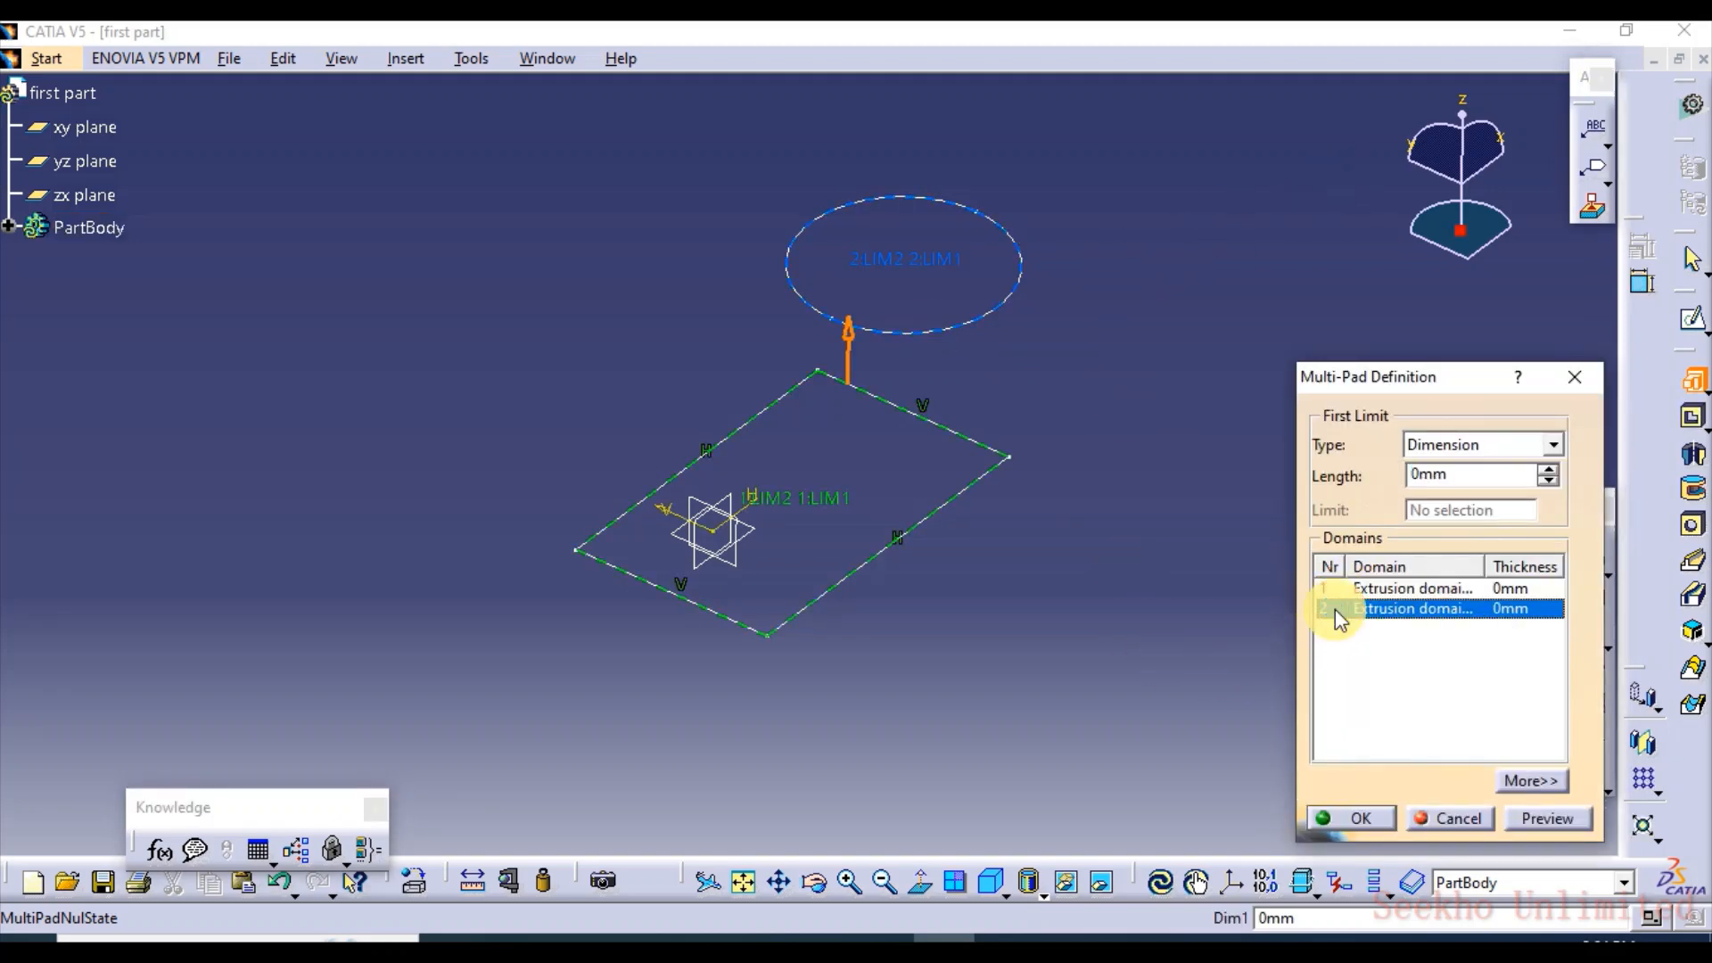
click(1351, 593)
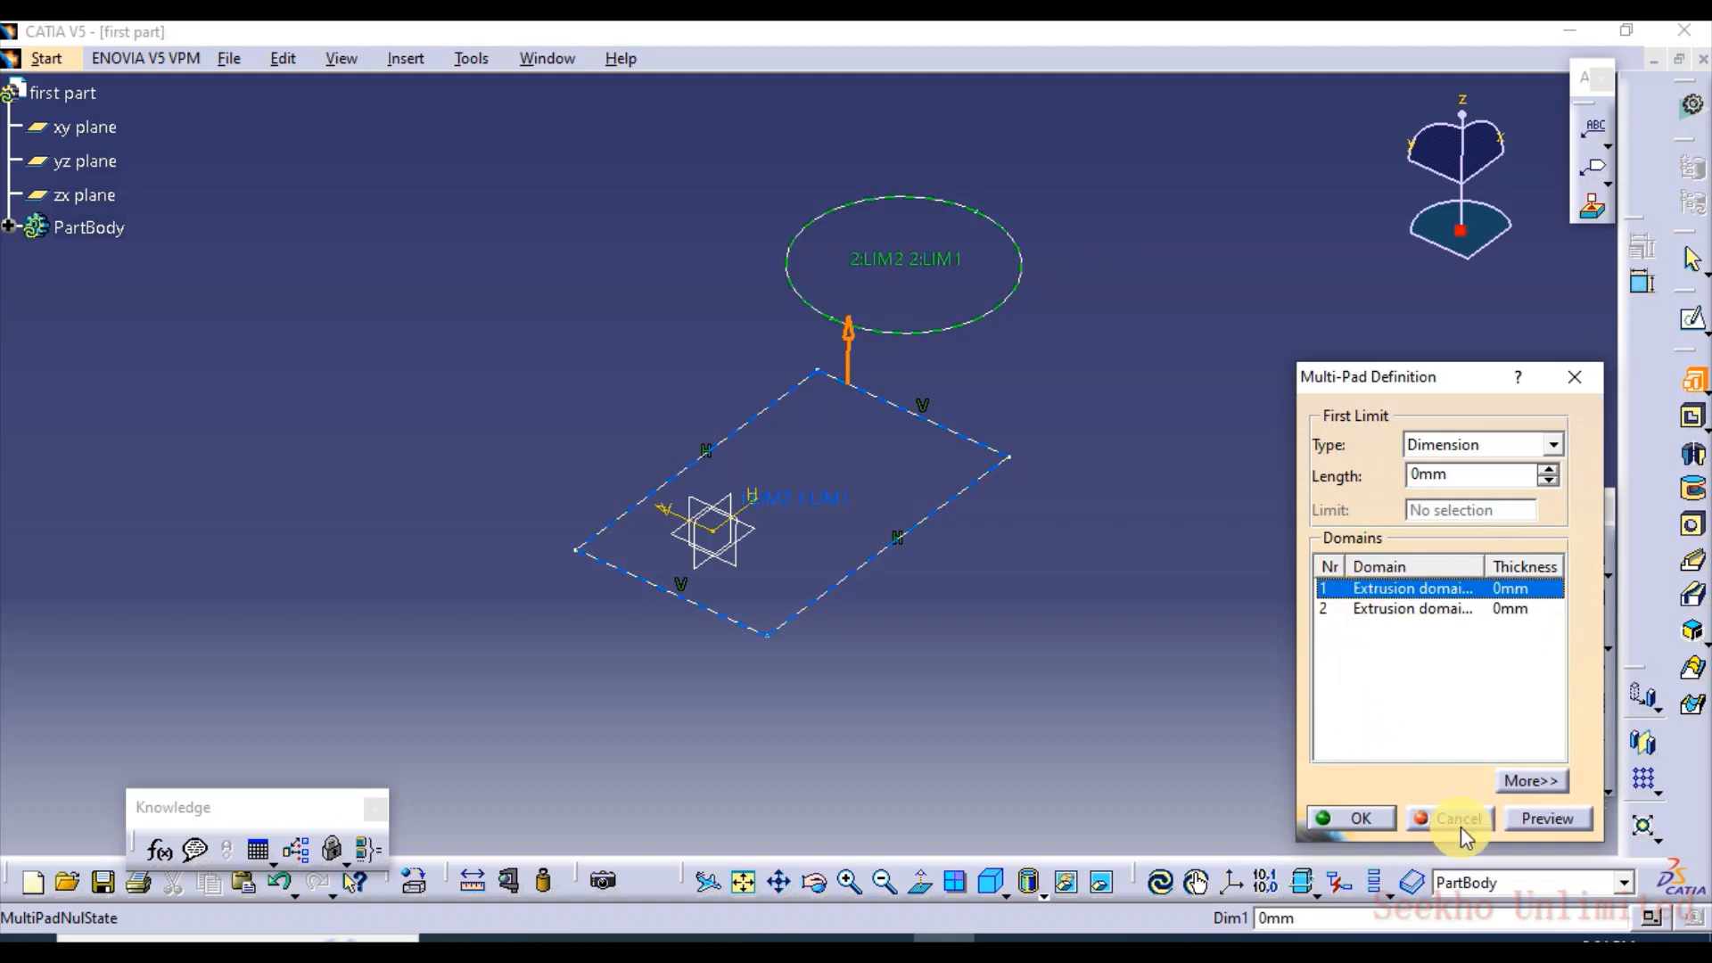
Show the additional Multi-Pad options and set the second limit length of the rectangle's domain to 29 mm
click(1543, 783)
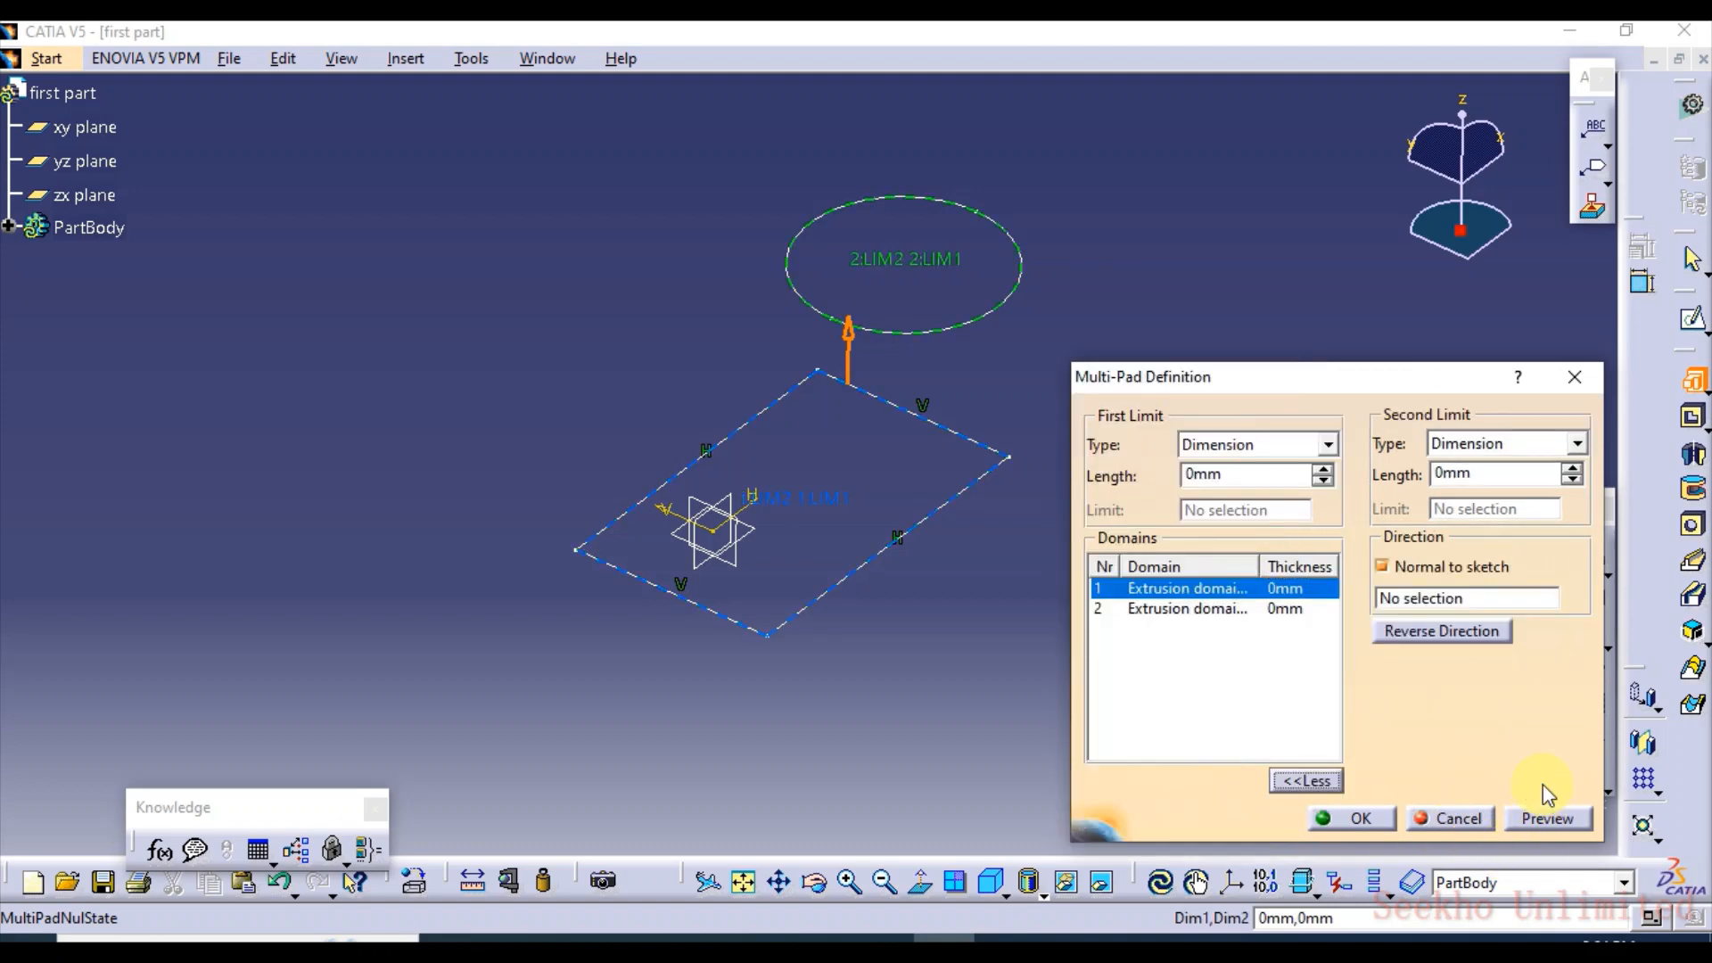
click(1576, 470)
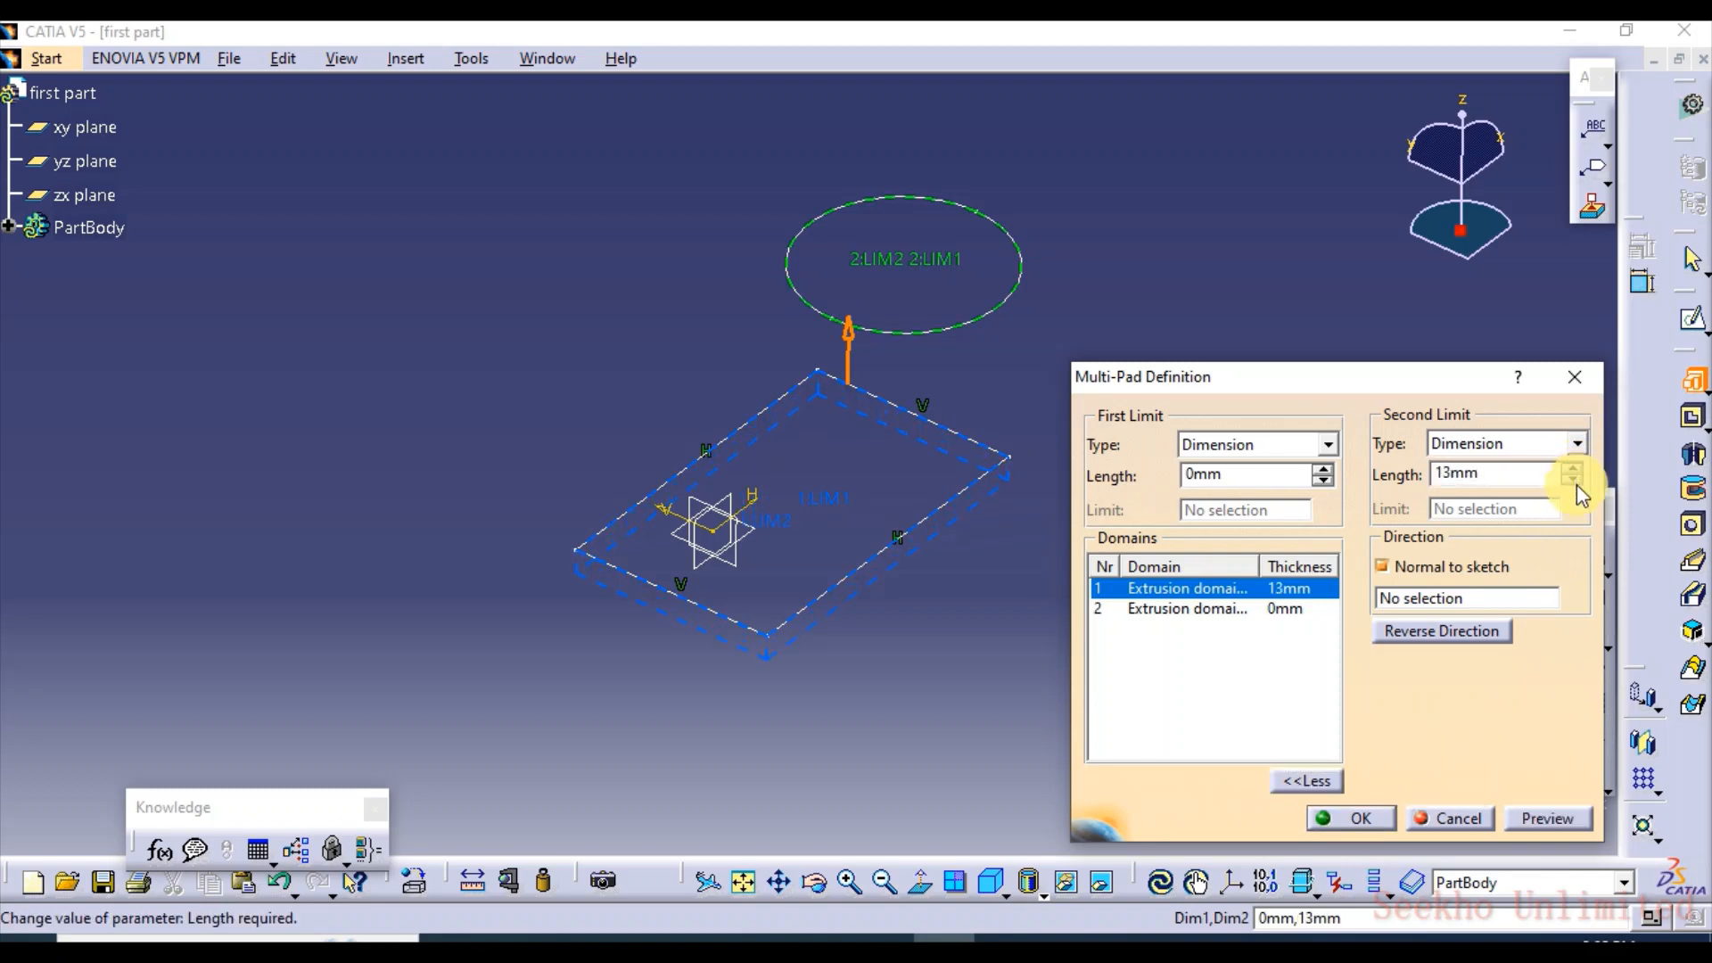
click(1574, 483)
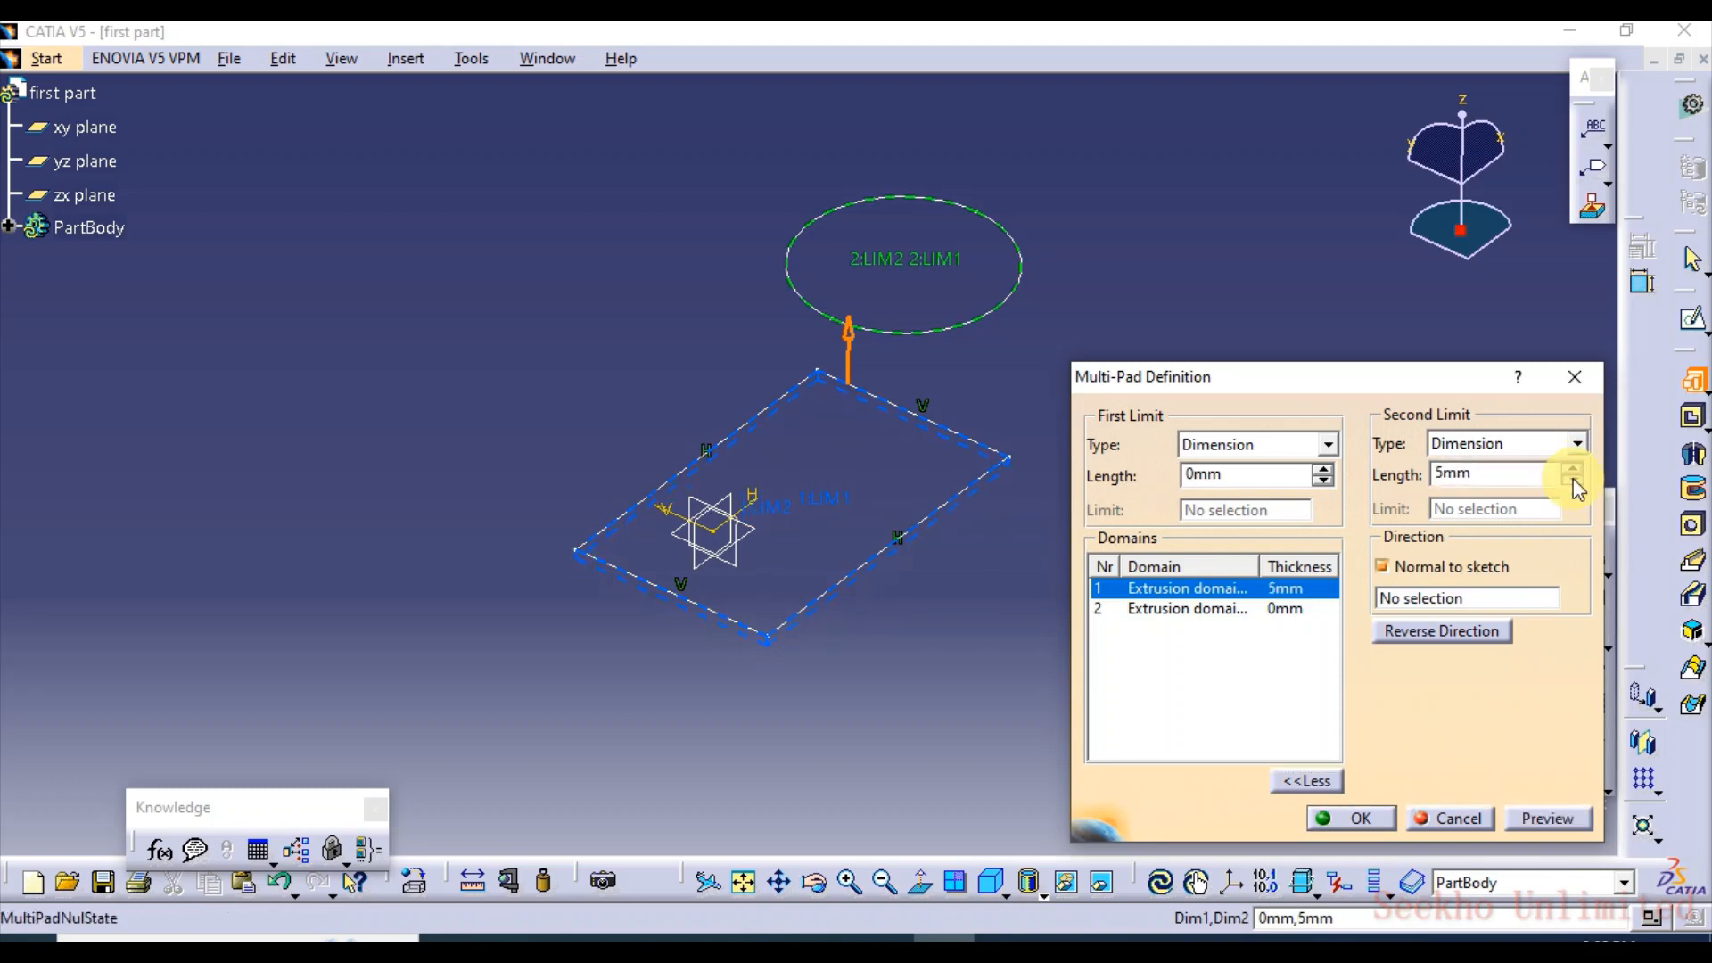
click(1574, 482)
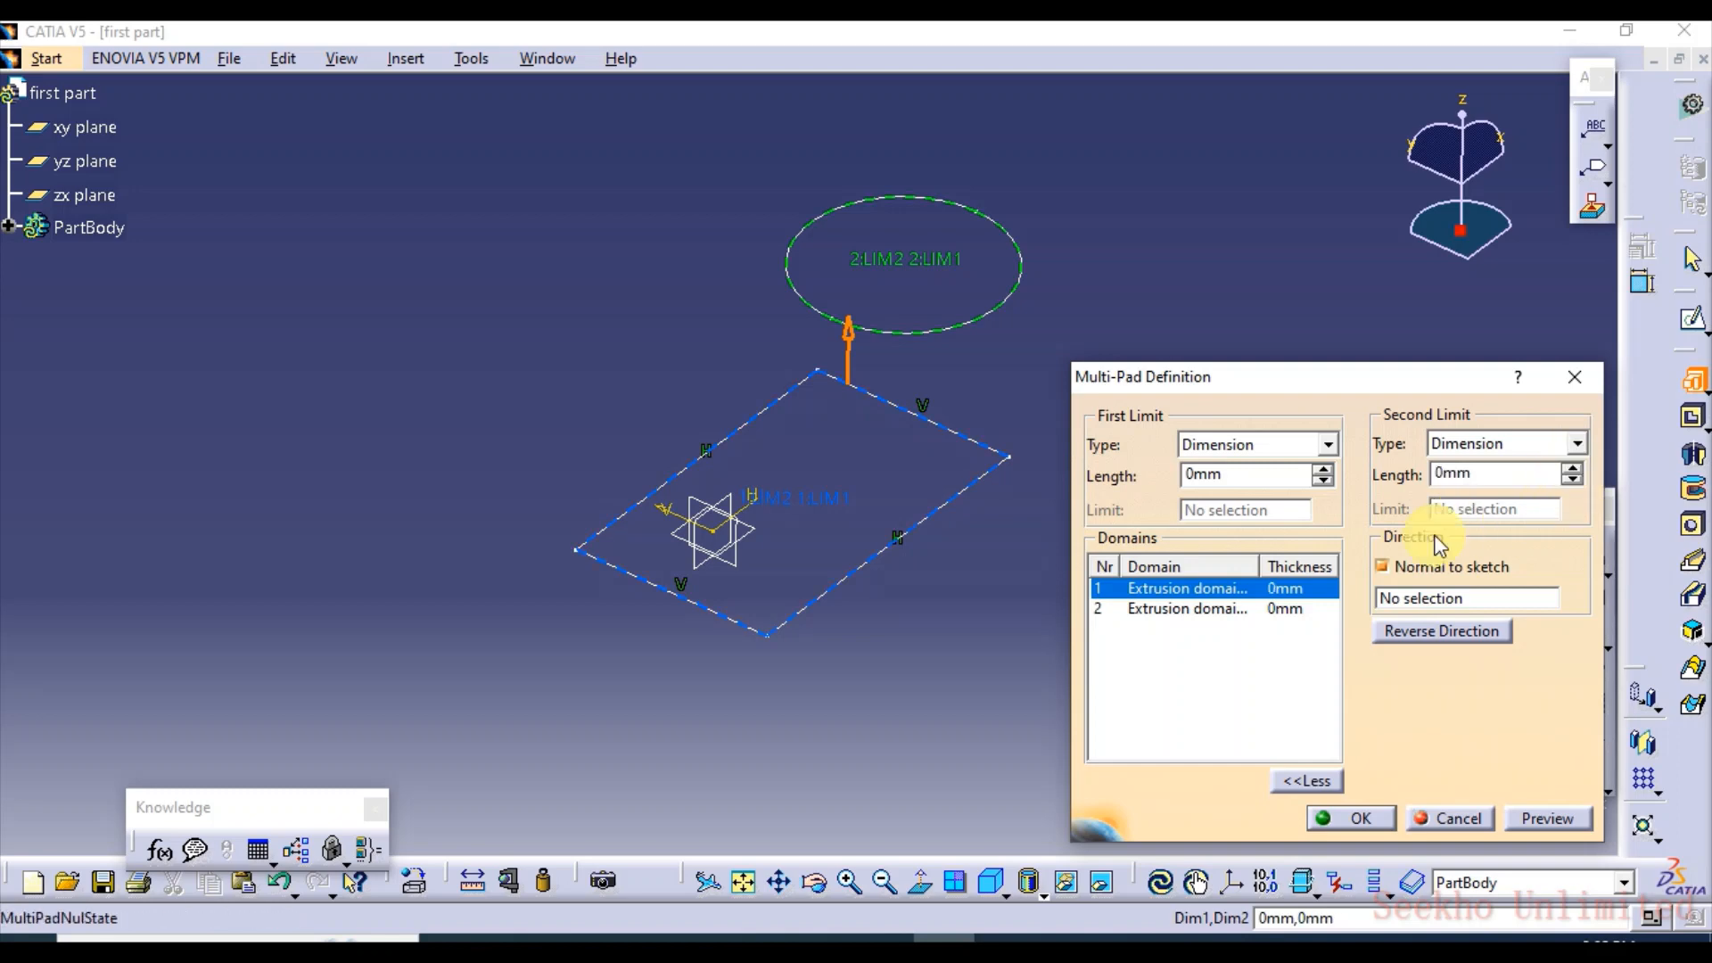
click(1239, 588)
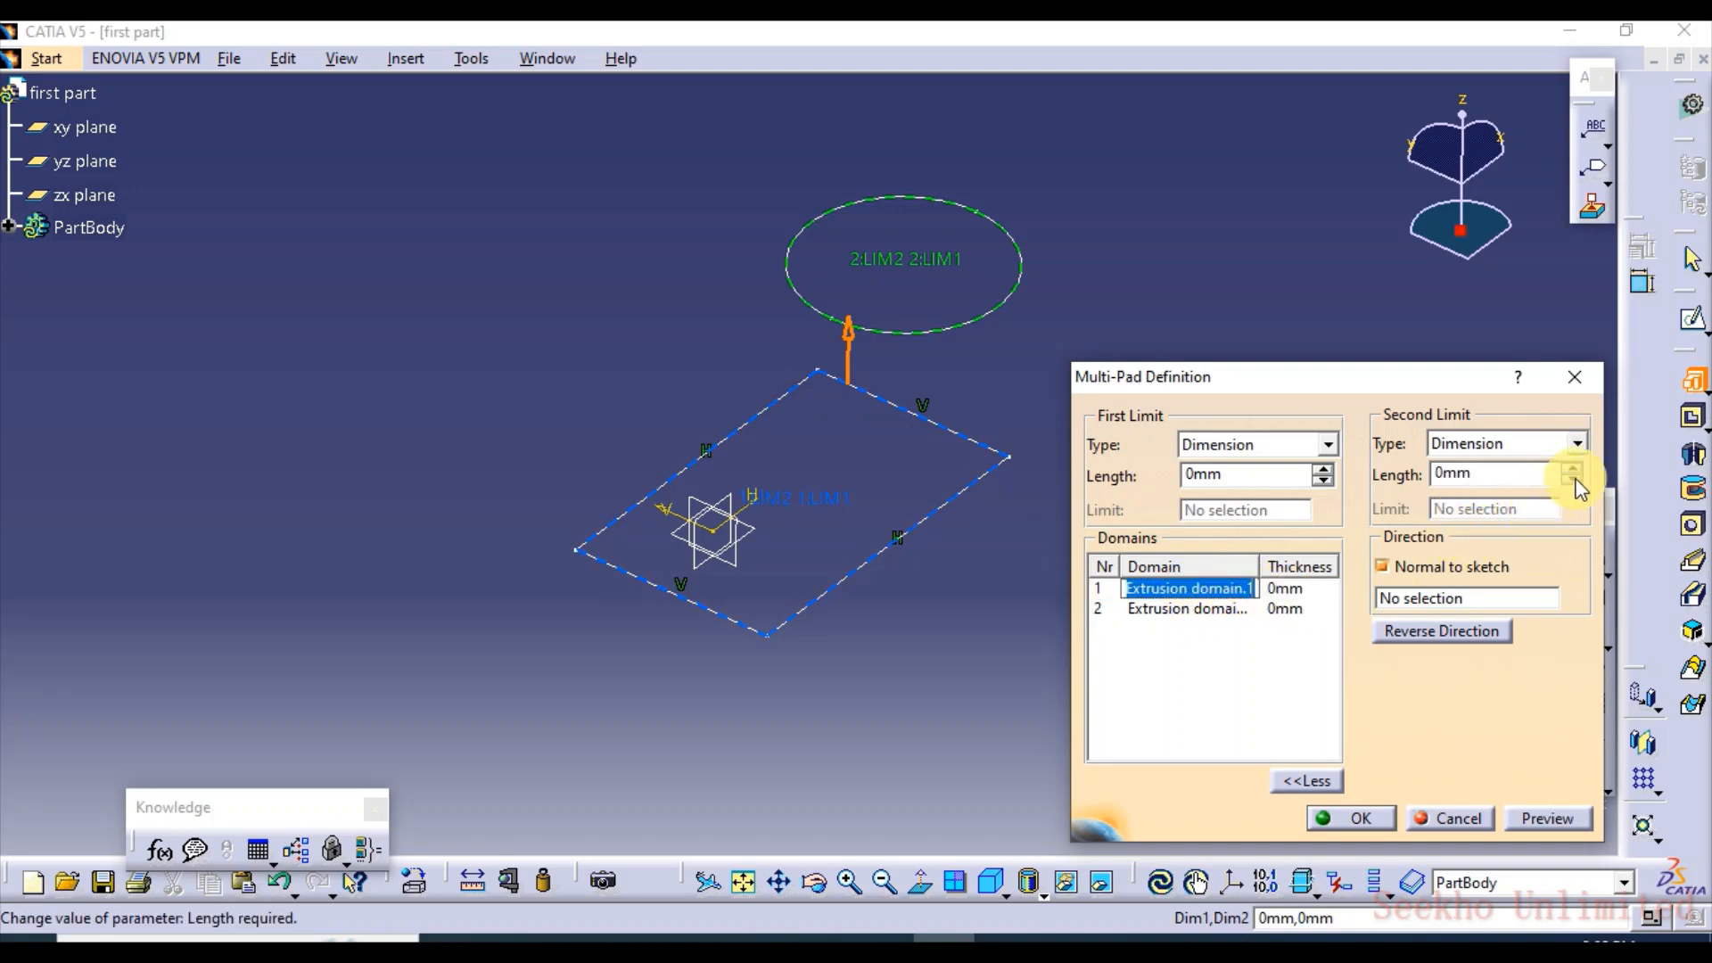
drag(1574, 471, 1574, 471)
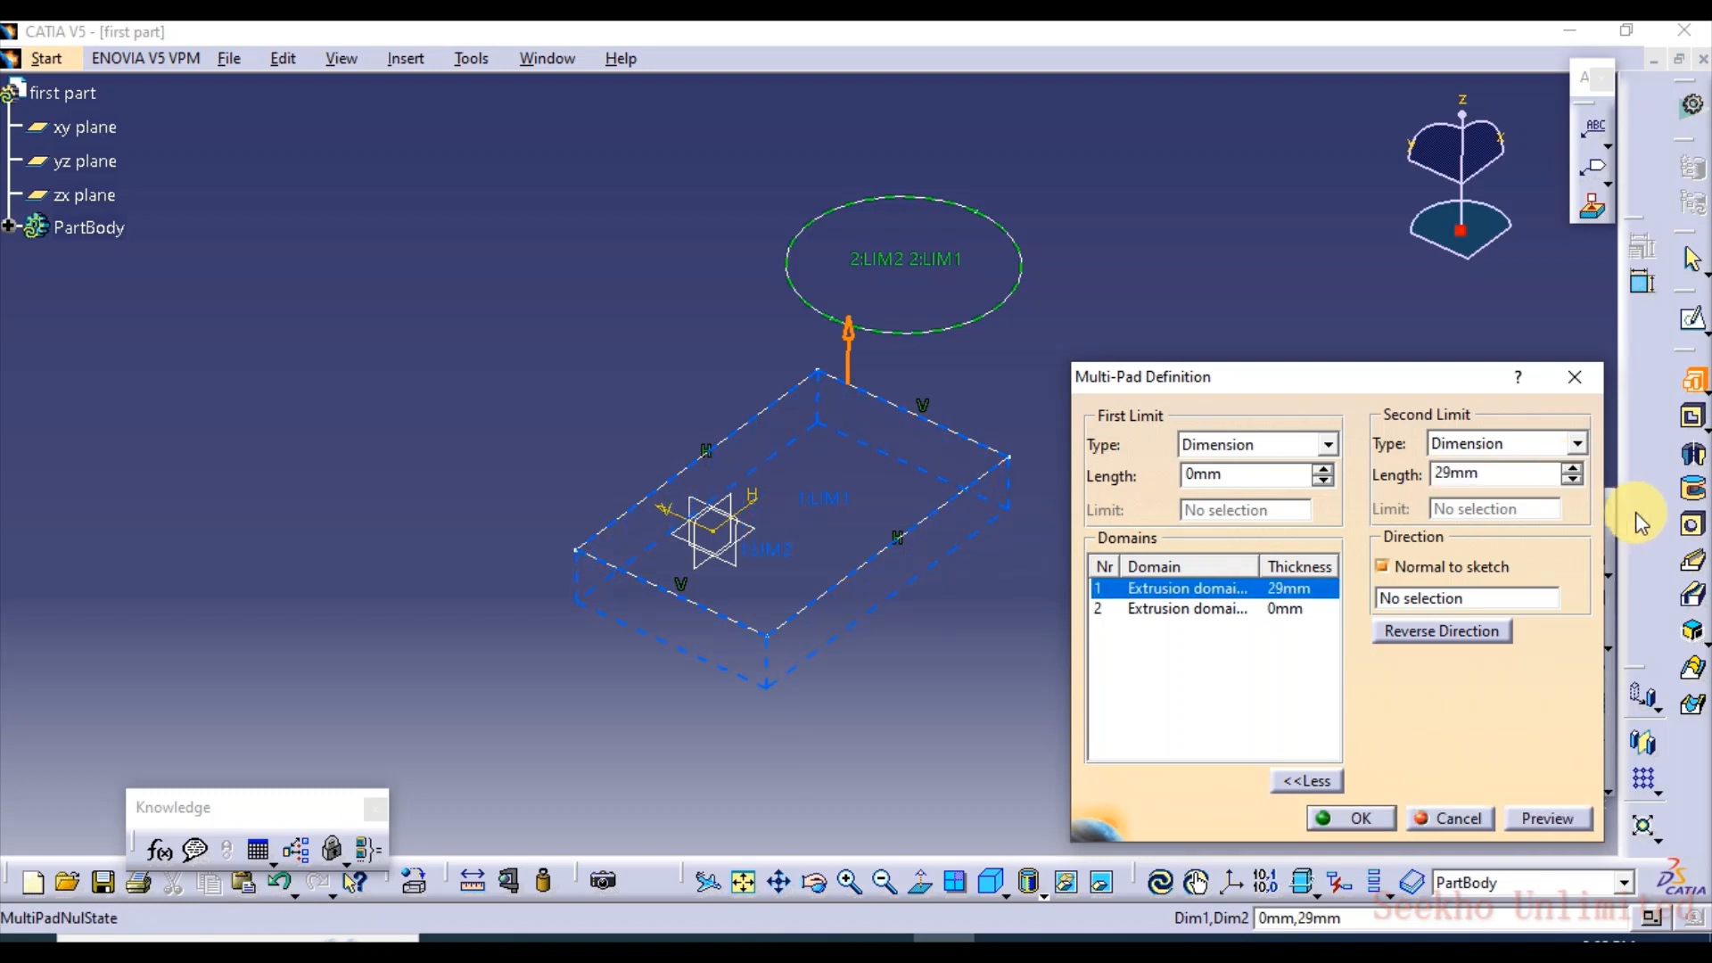
Set the circle domain's second limit to 24 mm and raise its first limit to a total thickness of 58 mm
click(1164, 609)
drag(1575, 469, 1573, 465)
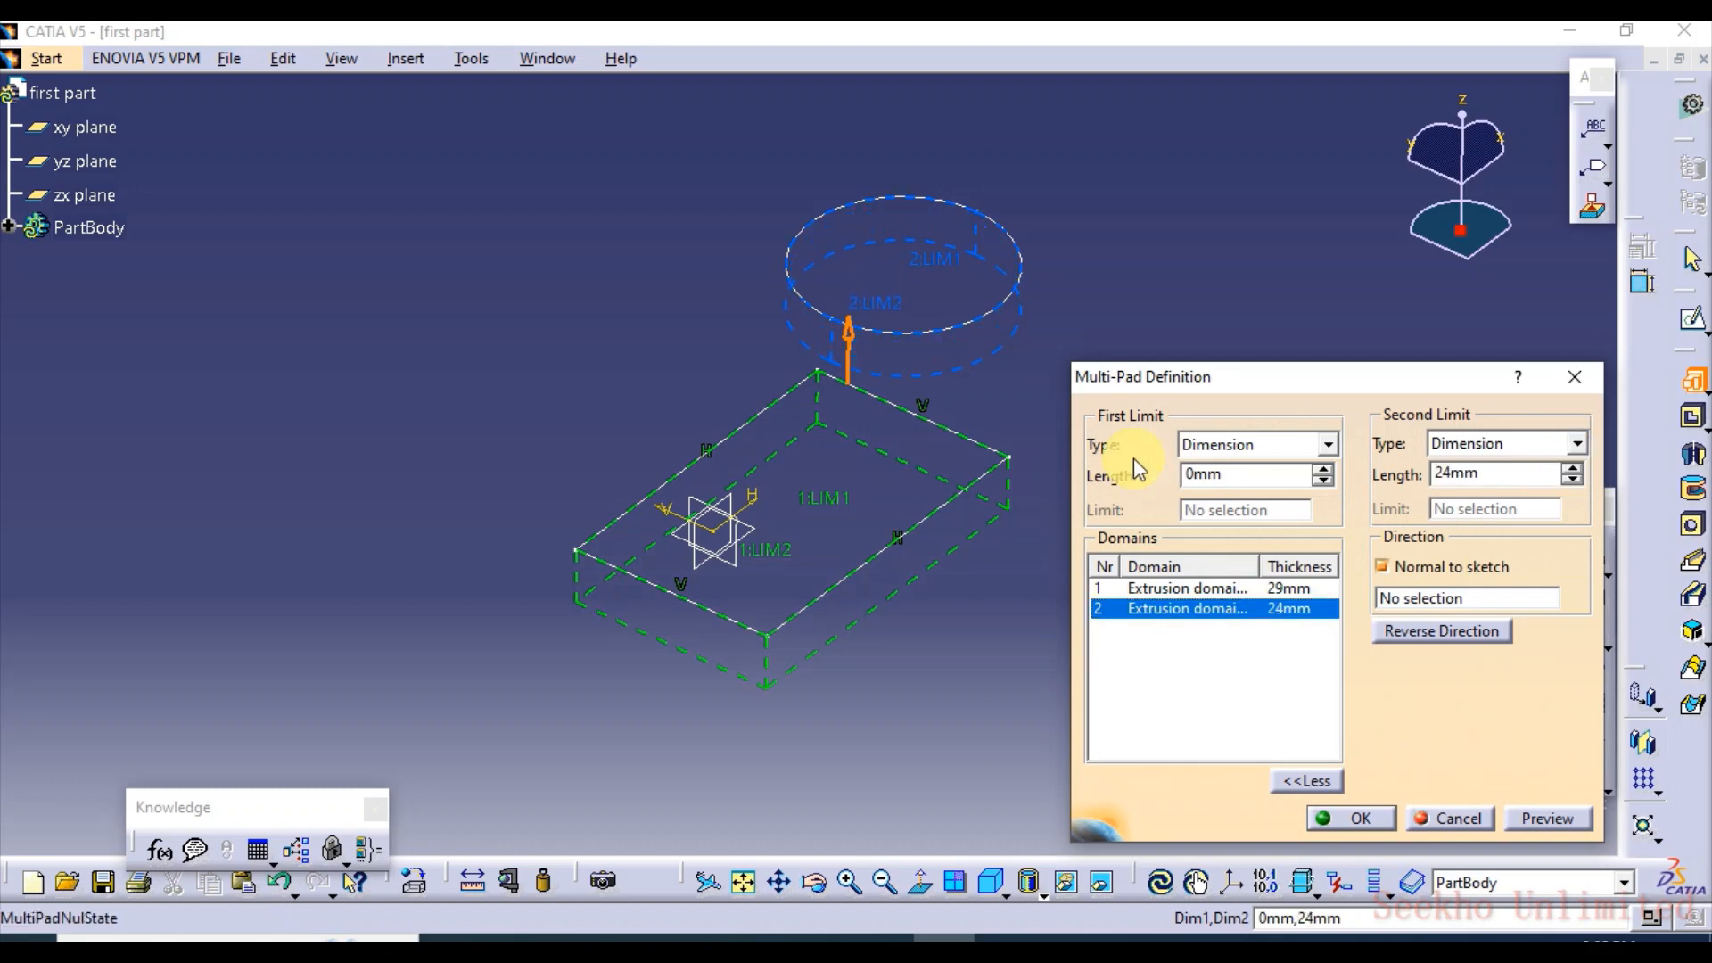
click(942, 267)
drag(939, 260, 975, 199)
Set the rectangle domain's first limit to -71 mm, then preview, confirm and inspect the Multi-Pad
mouse_move(794, 478)
mouse_down()
mouse_move(822, 496)
mouse_move(833, 436)
mouse_move(874, 657)
mouse_move(881, 638)
mouse_up()
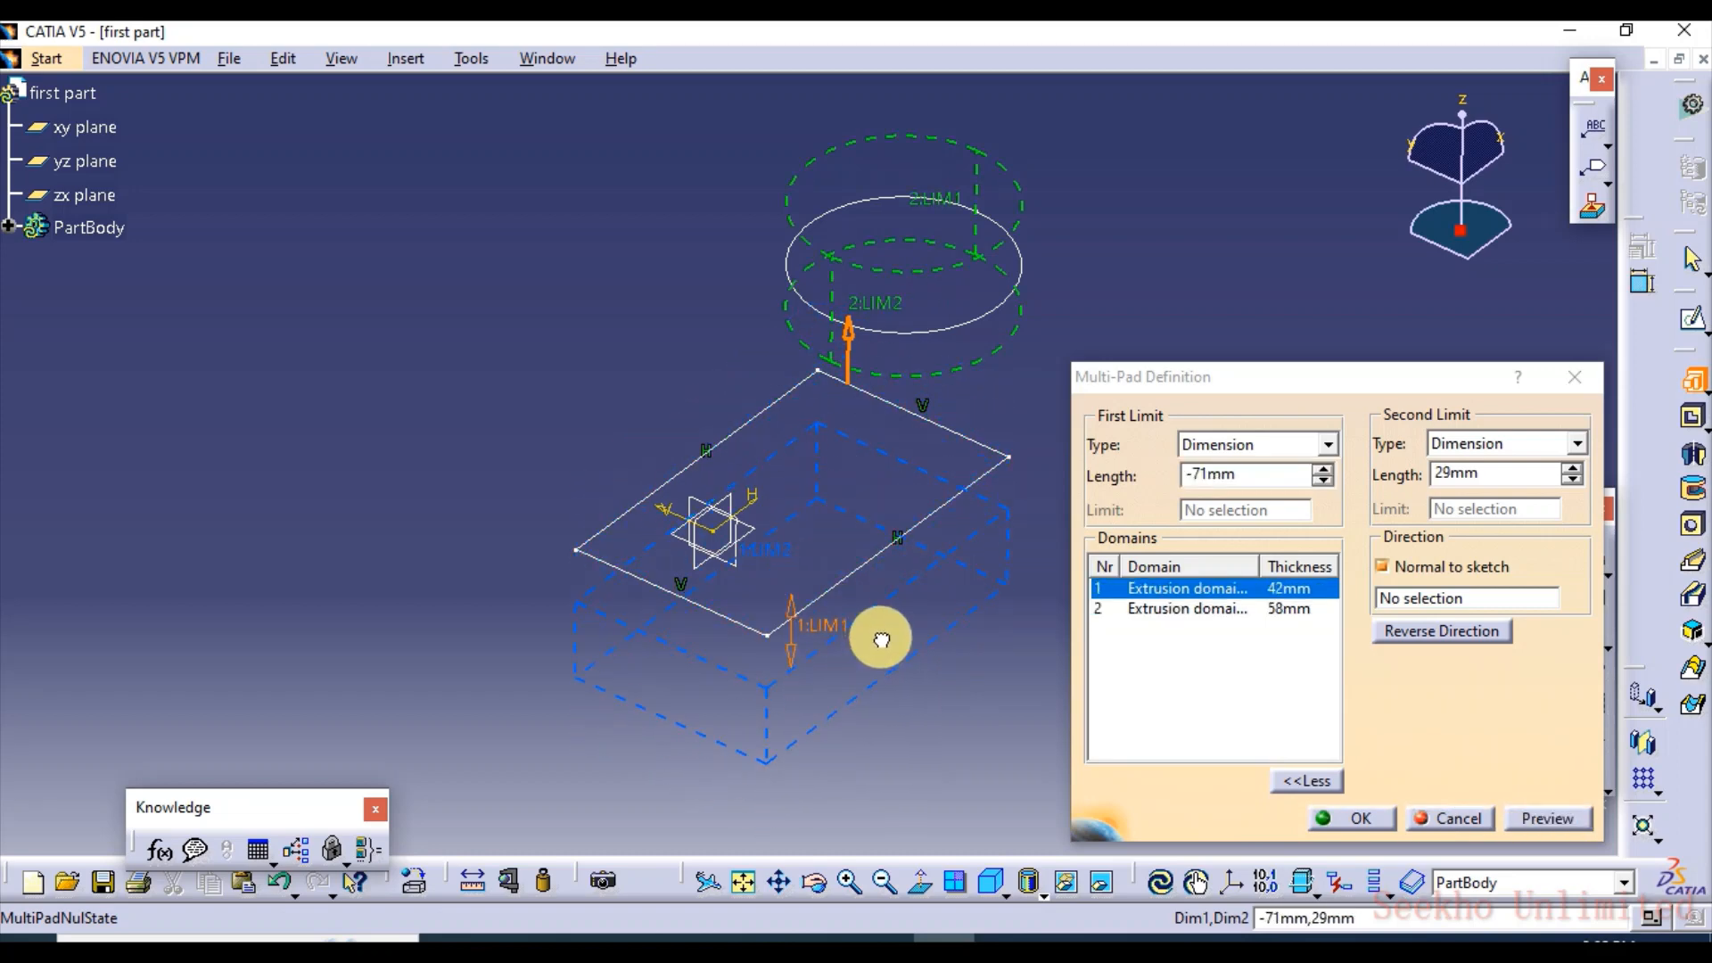
click(1525, 817)
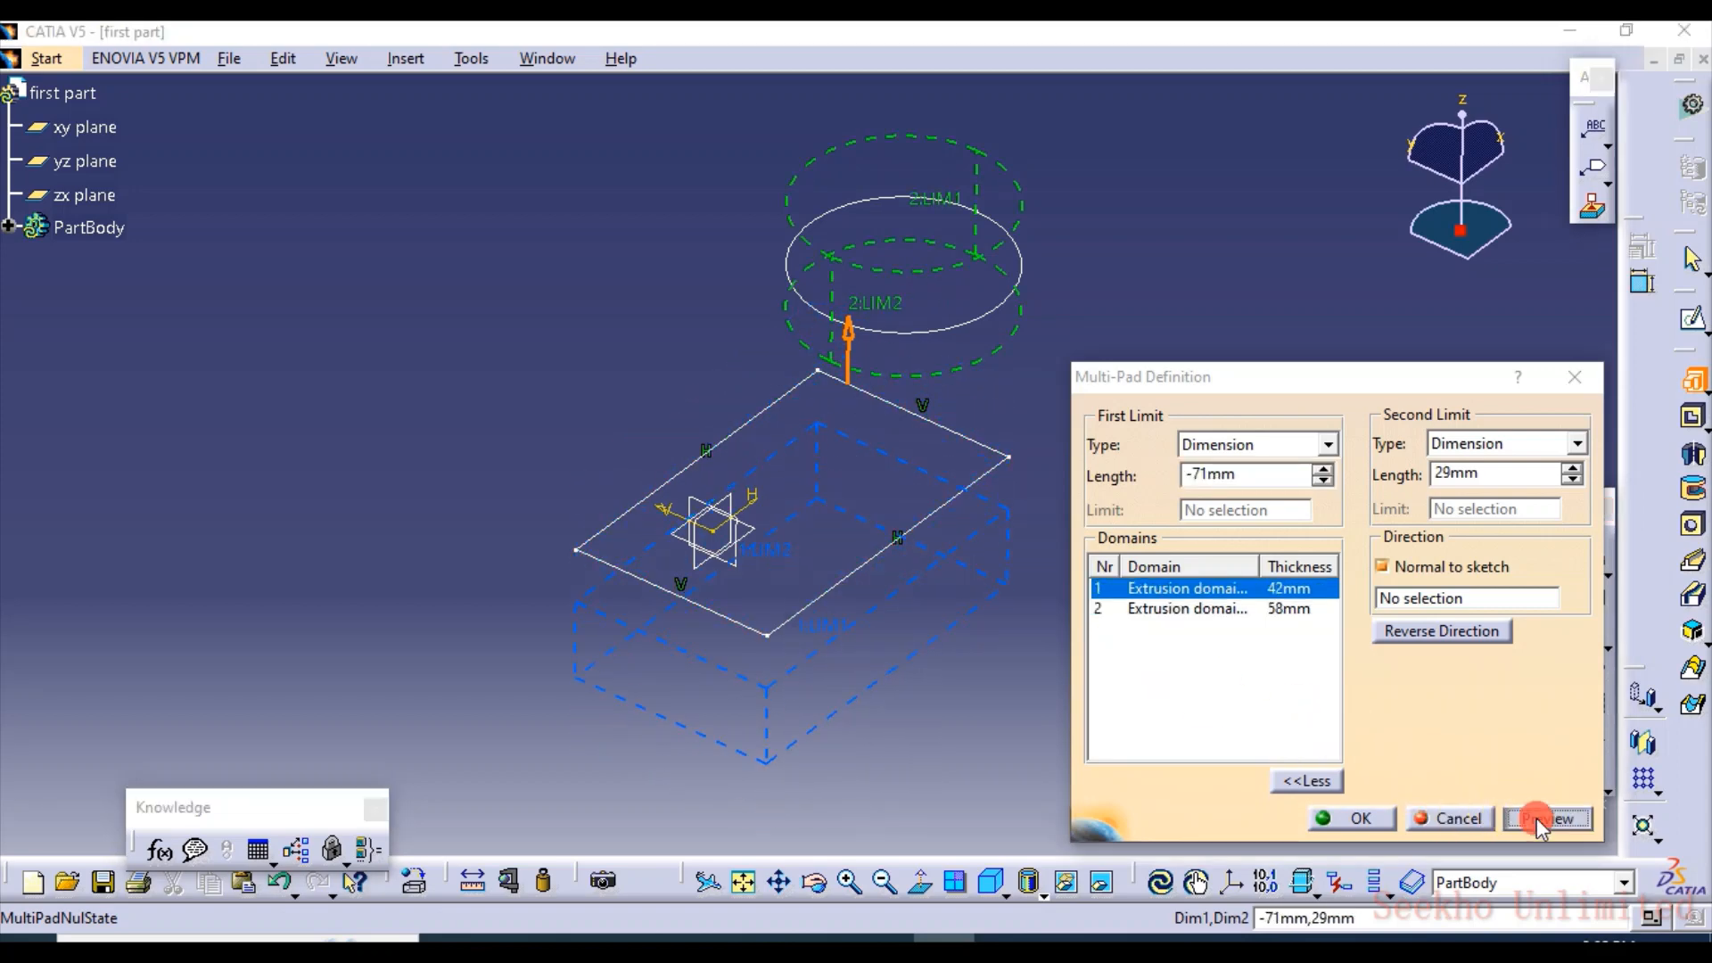
click(1335, 819)
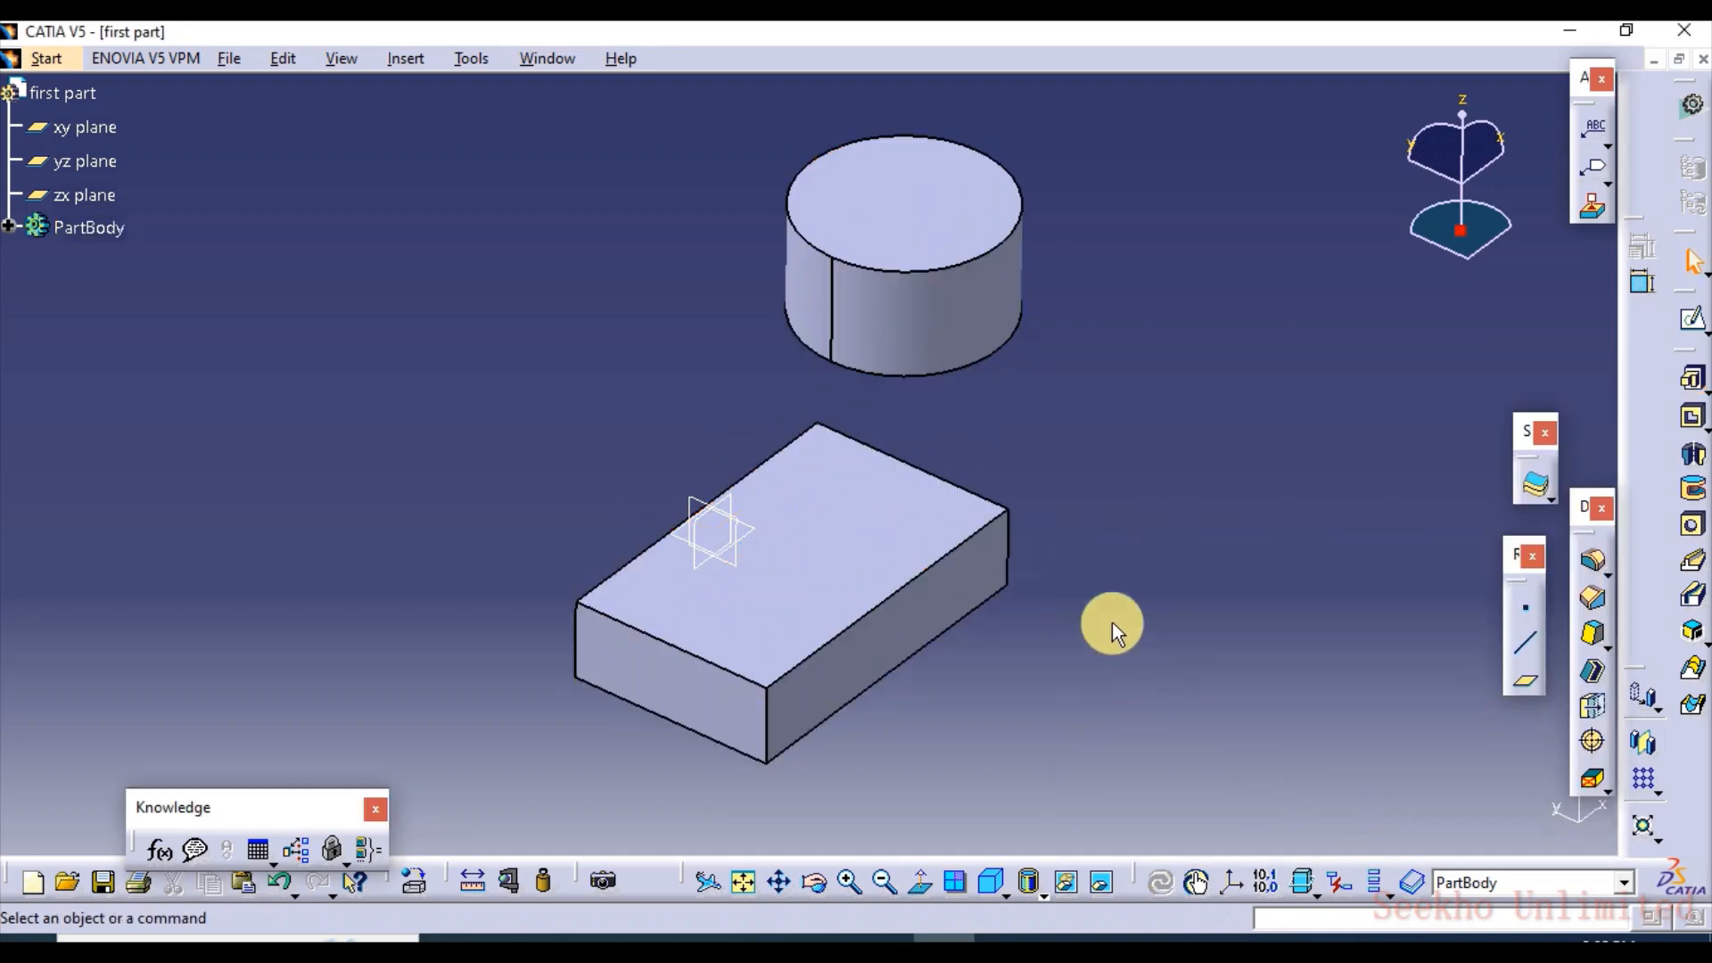
middle_drag(1109, 623, 821, 678)
middle_drag(1186, 611, 1193, 524)
middle_drag(959, 588, 982, 559)
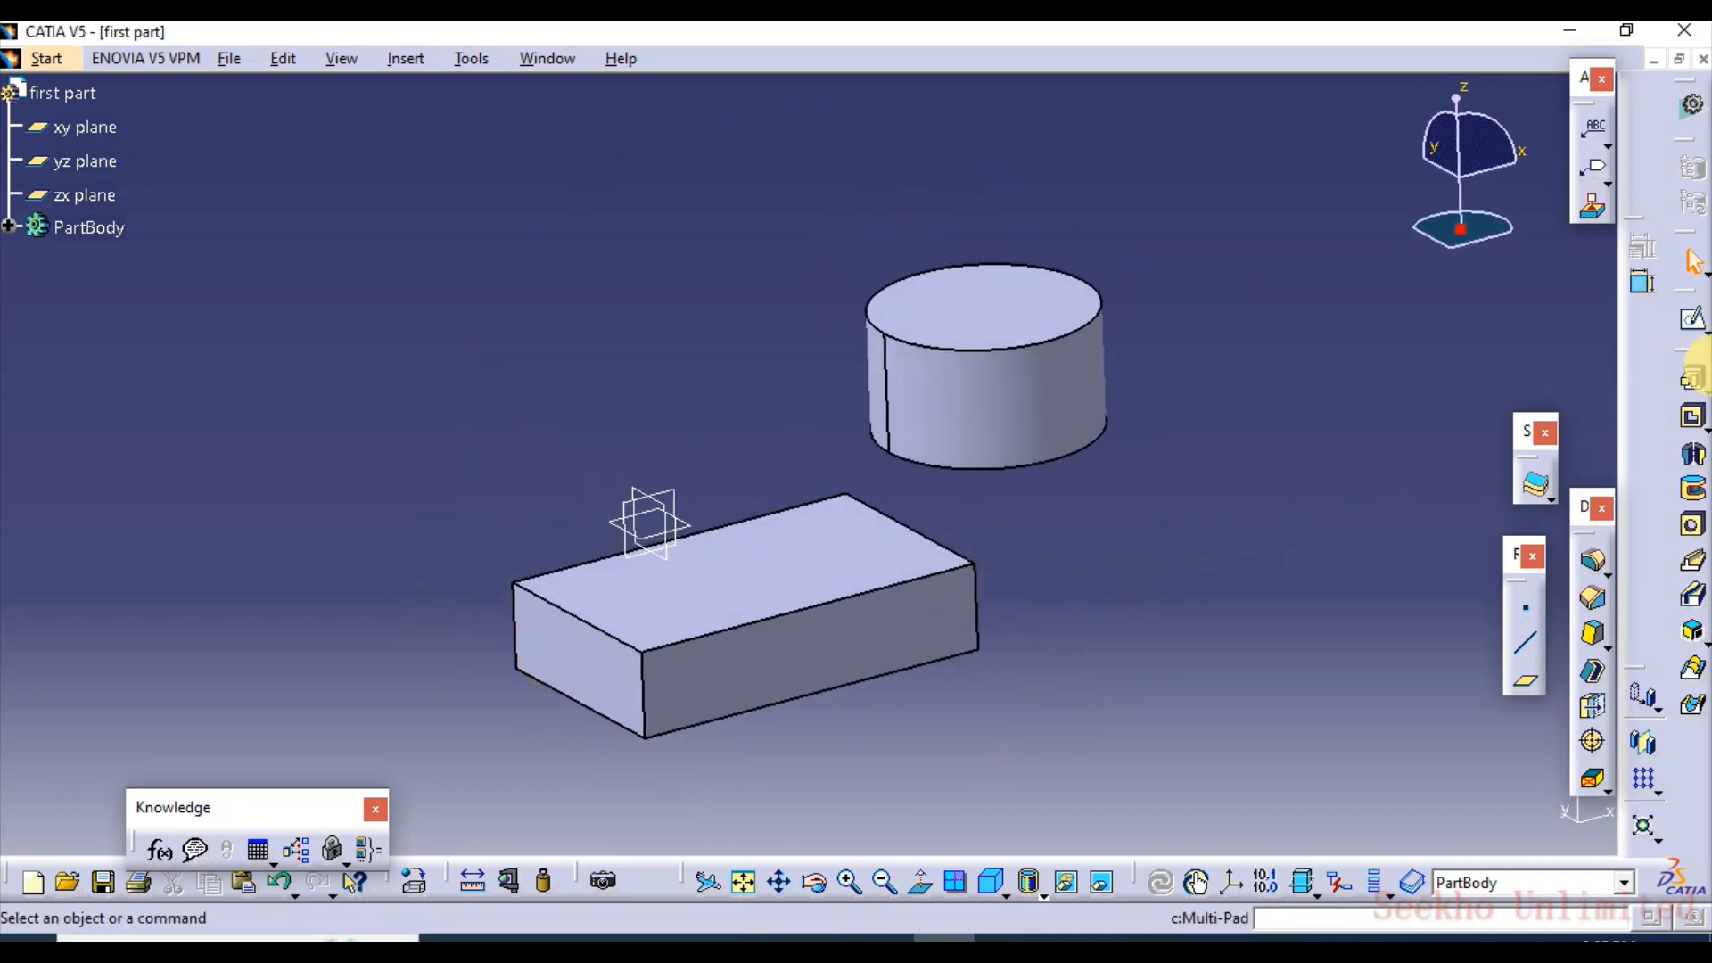
Try the Up to next, Up to surface and Dimension limits in a new pad, cancel it, and undo back to the bare rectangle sketch
click(1703, 385)
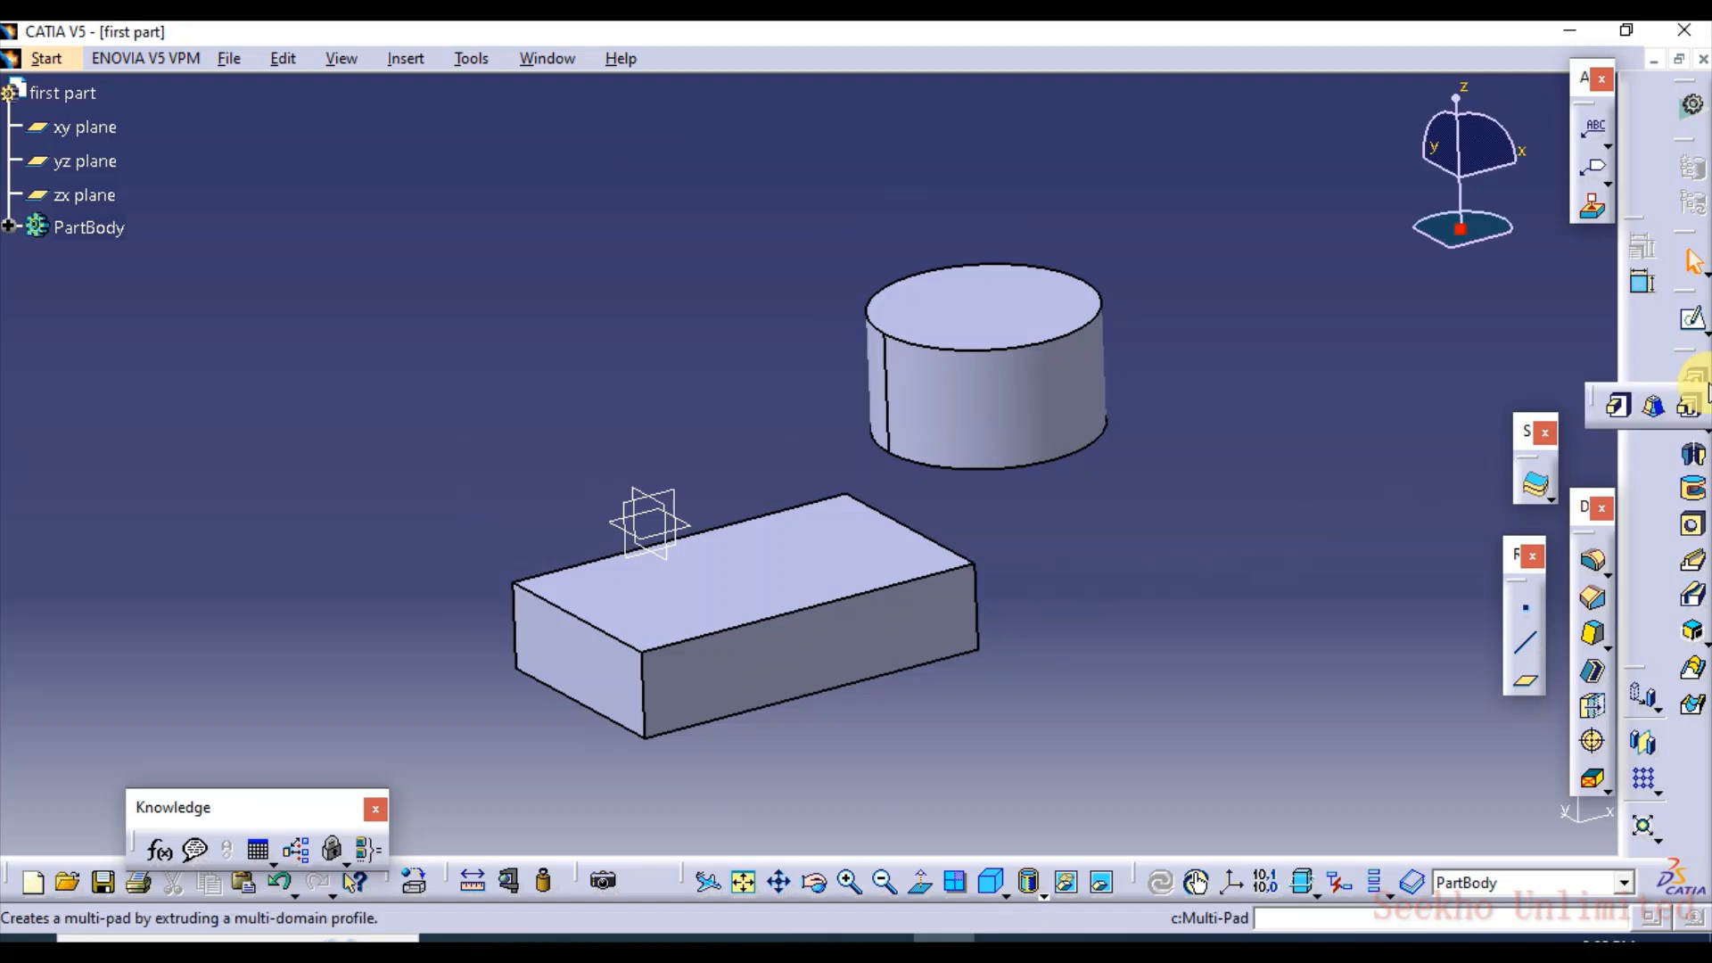
click(1623, 407)
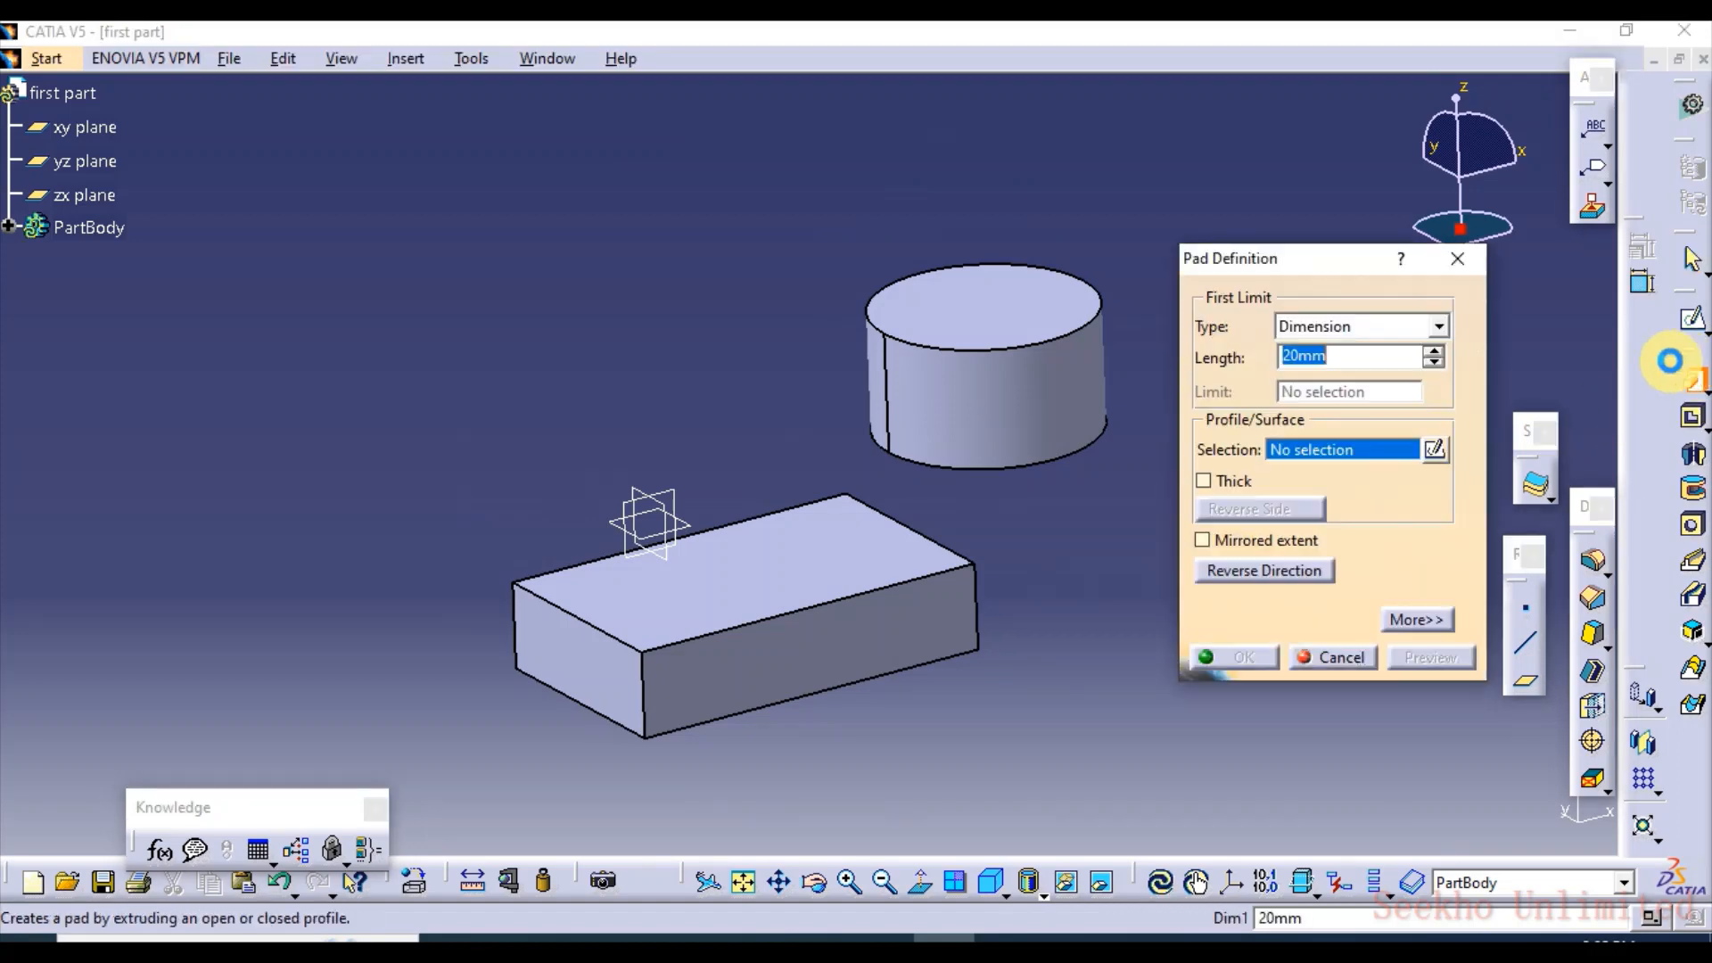
click(1439, 327)
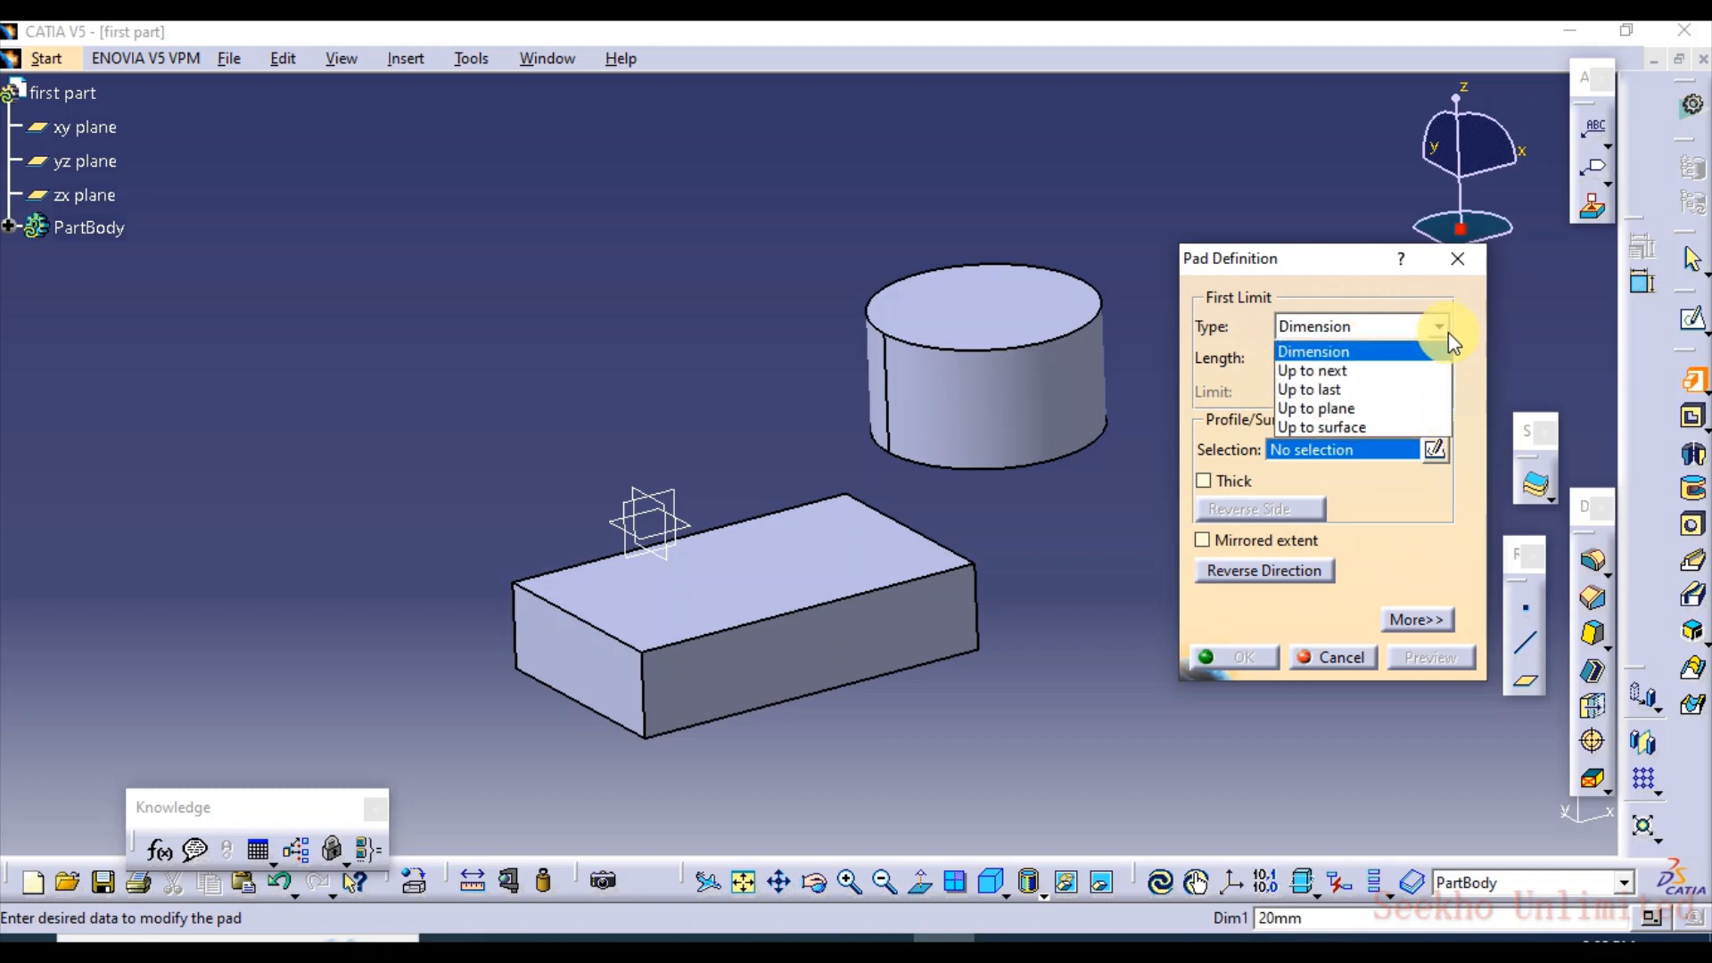
click(1389, 371)
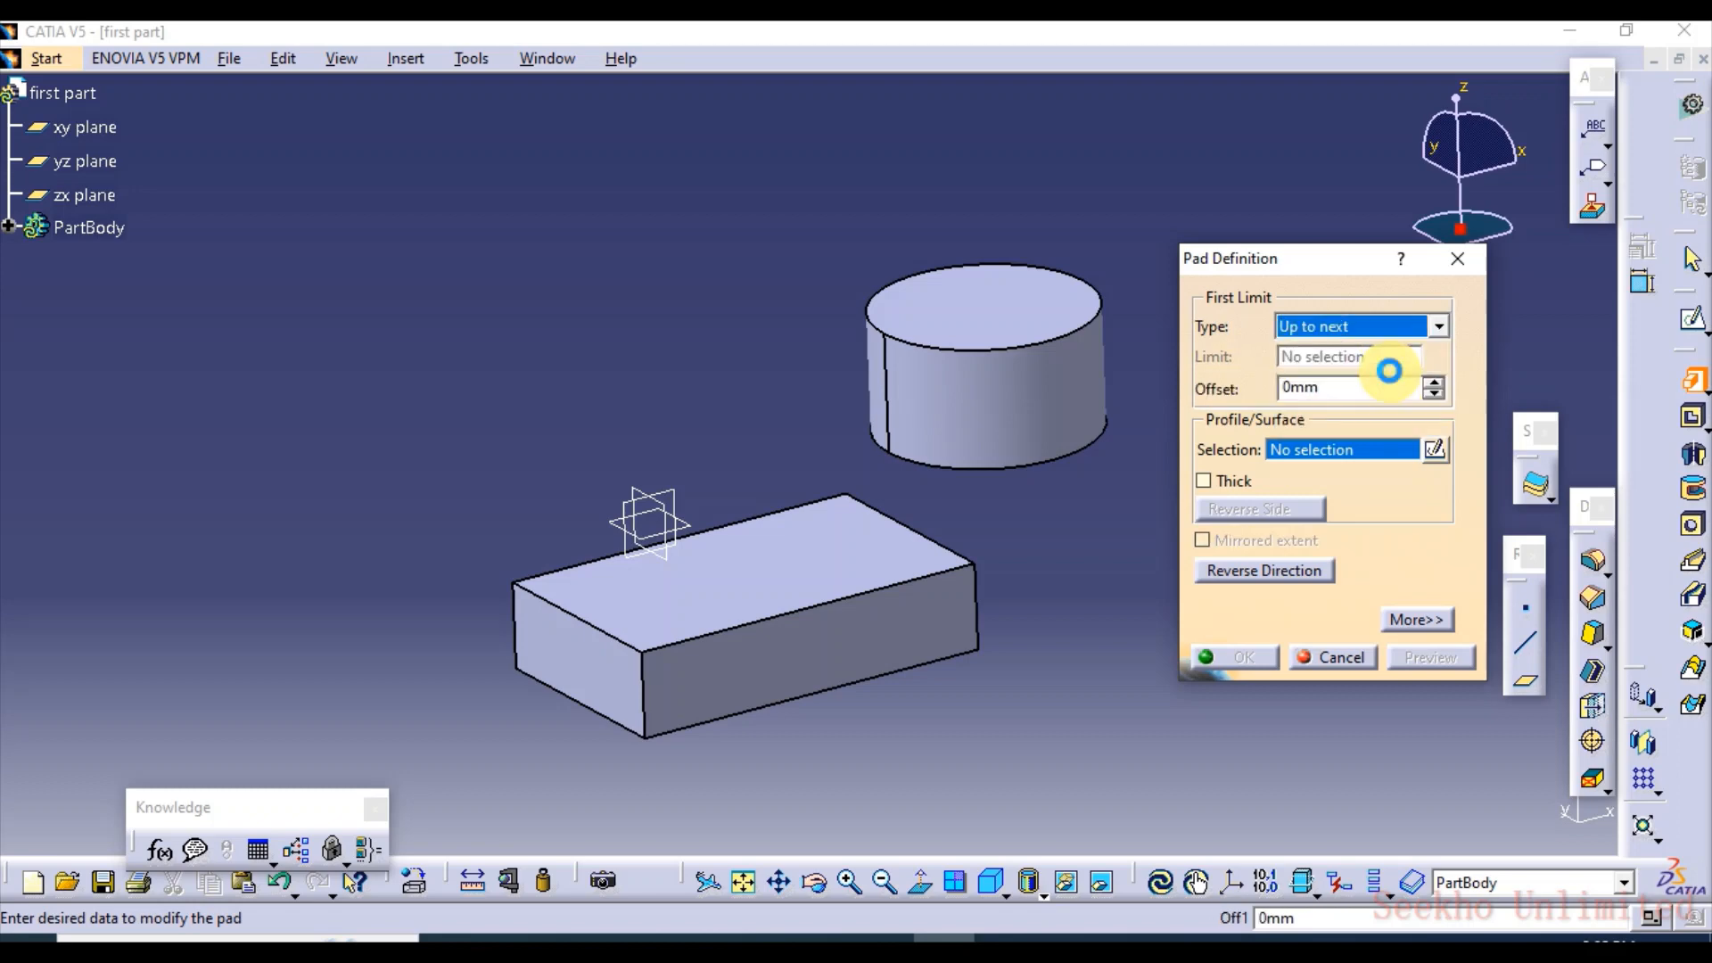
click(1439, 330)
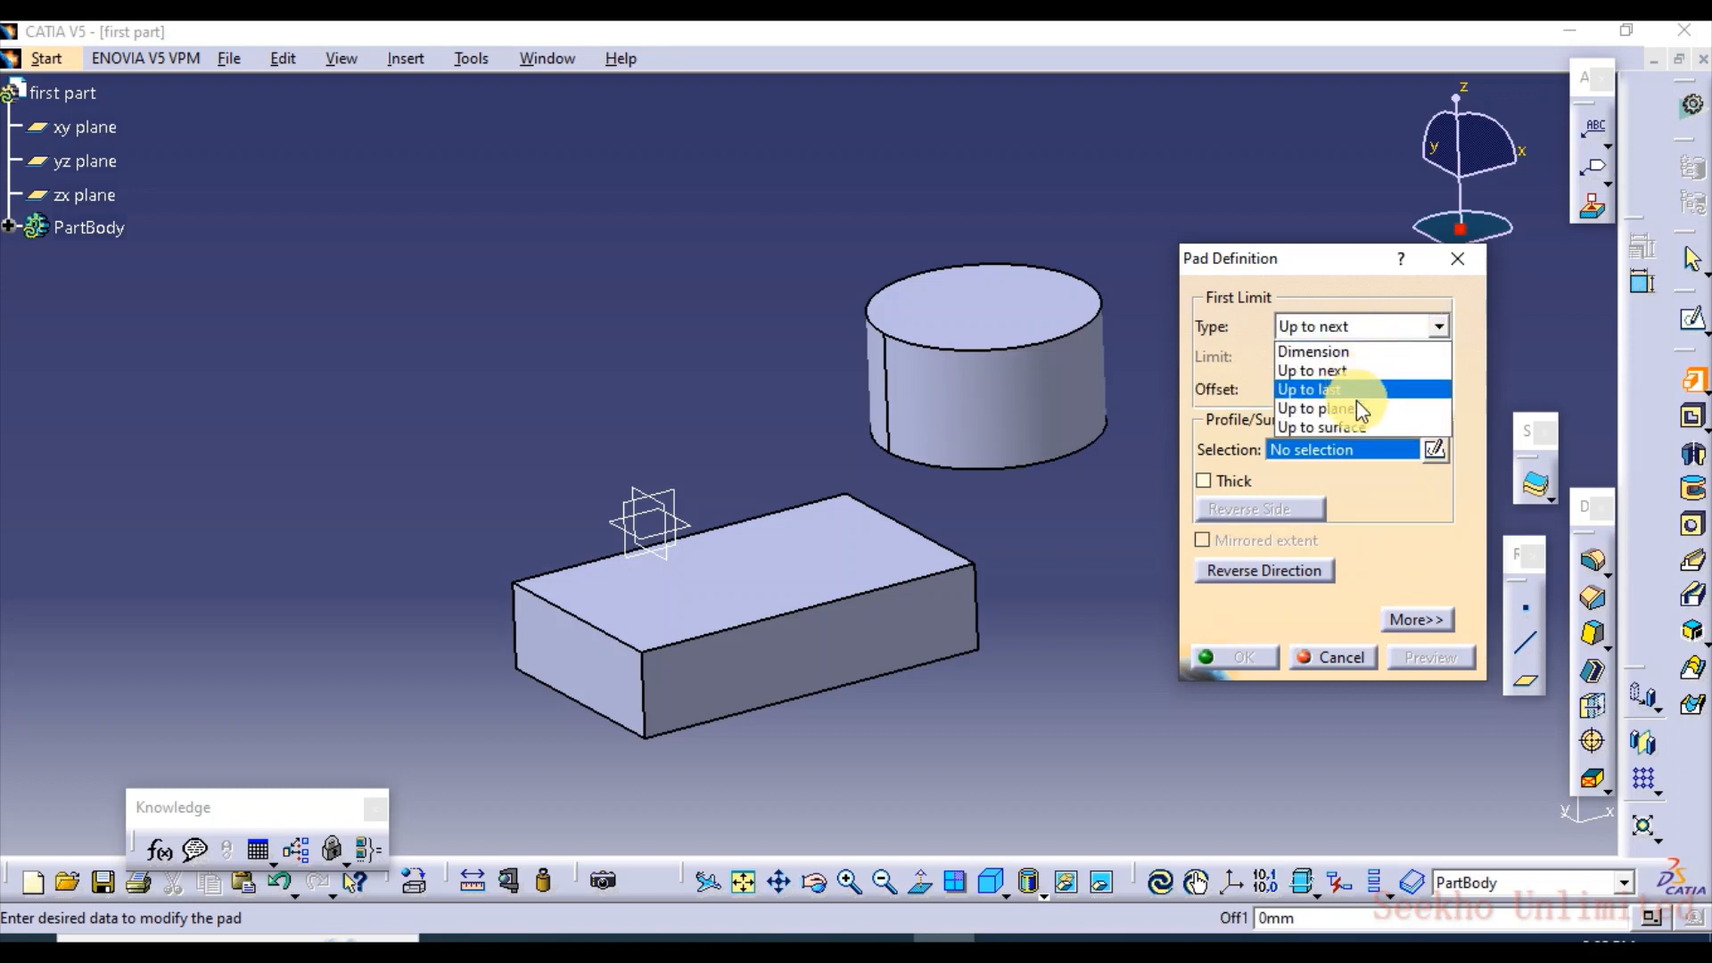
click(1368, 425)
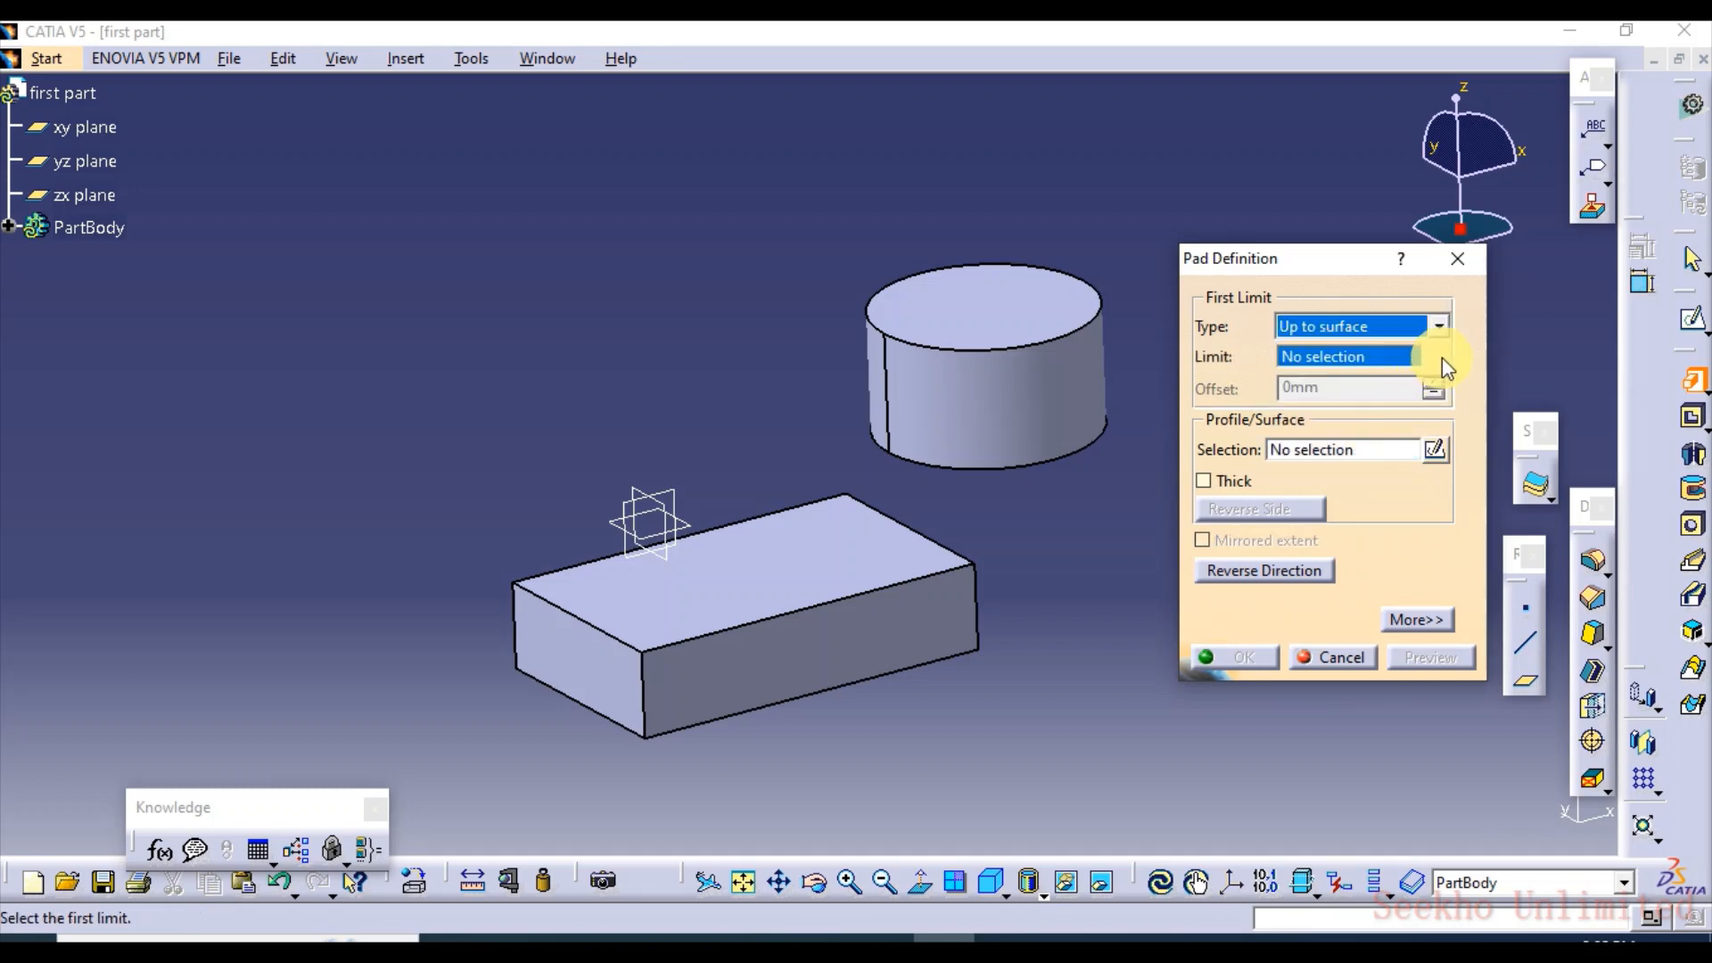
click(1439, 326)
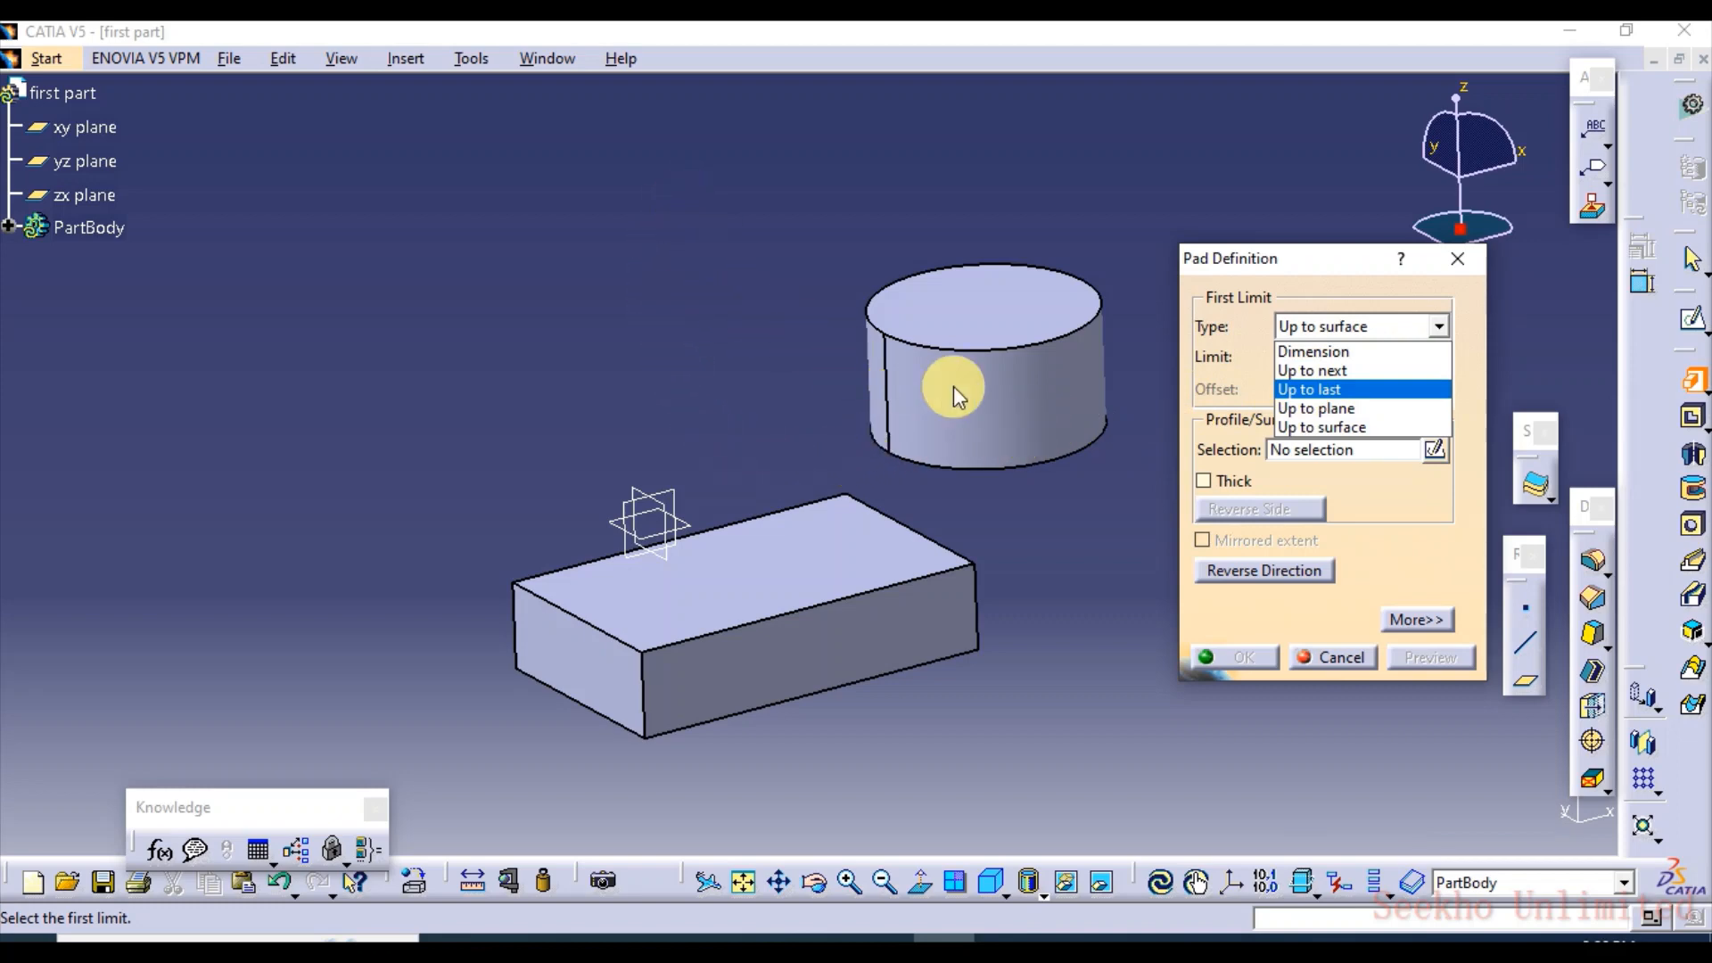
click(1045, 545)
click(1437, 328)
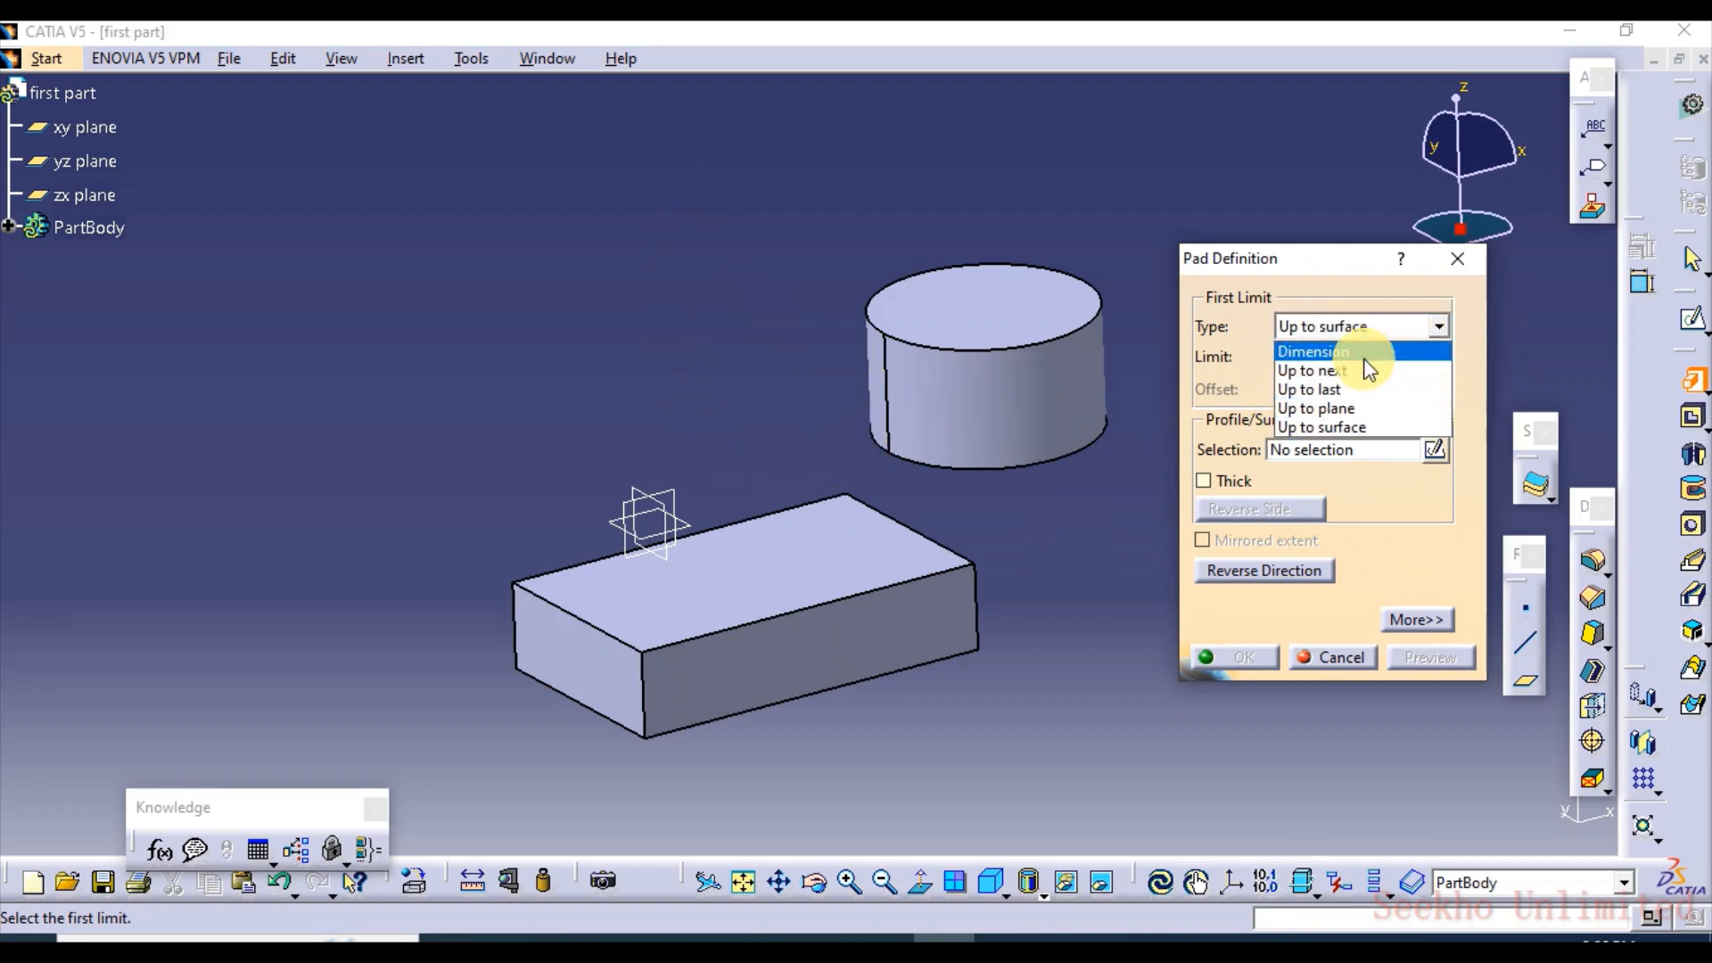
click(1354, 350)
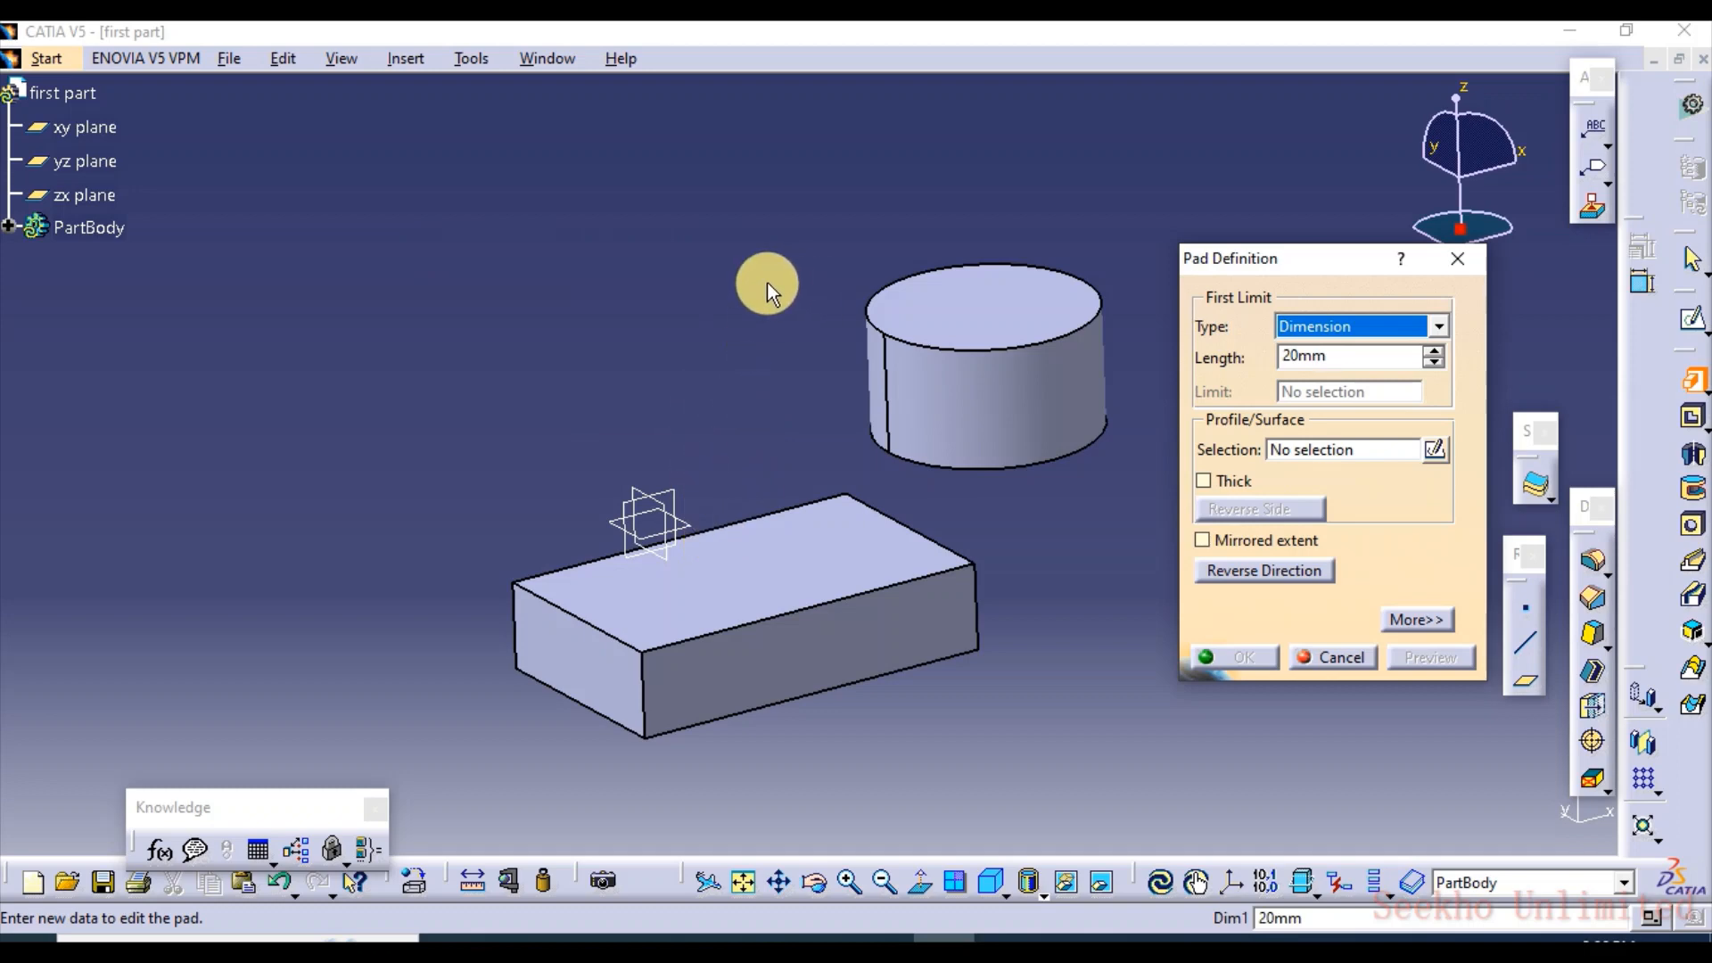
click(1438, 327)
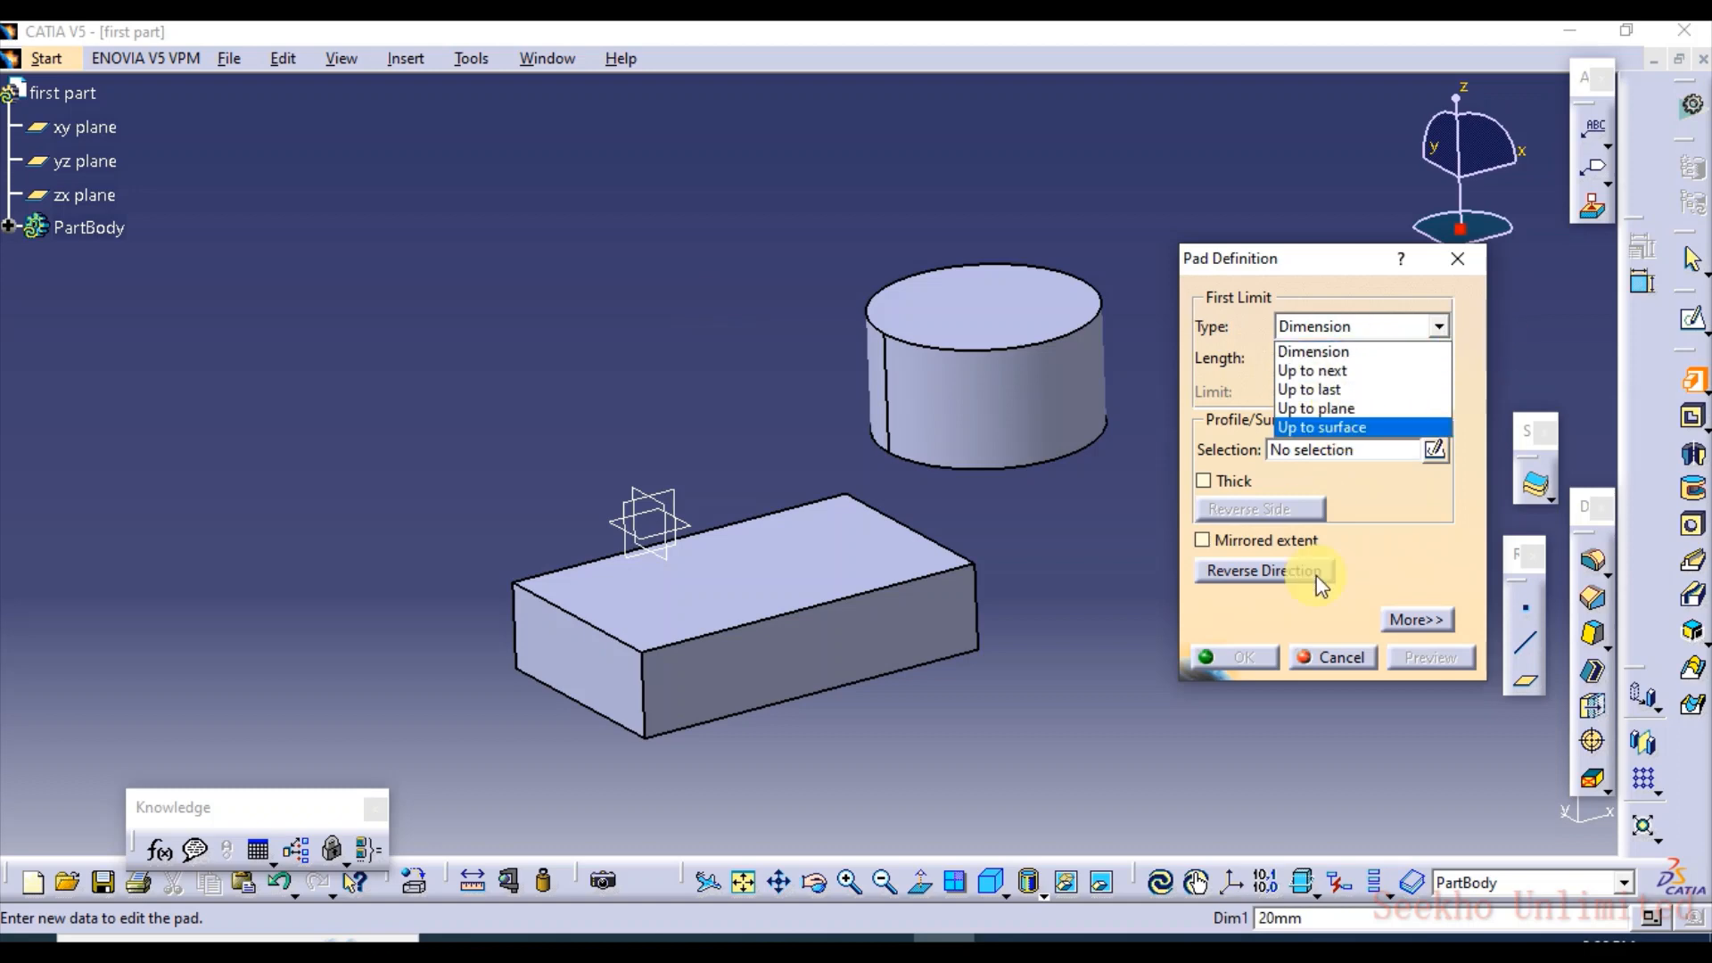
click(1354, 655)
click(1349, 658)
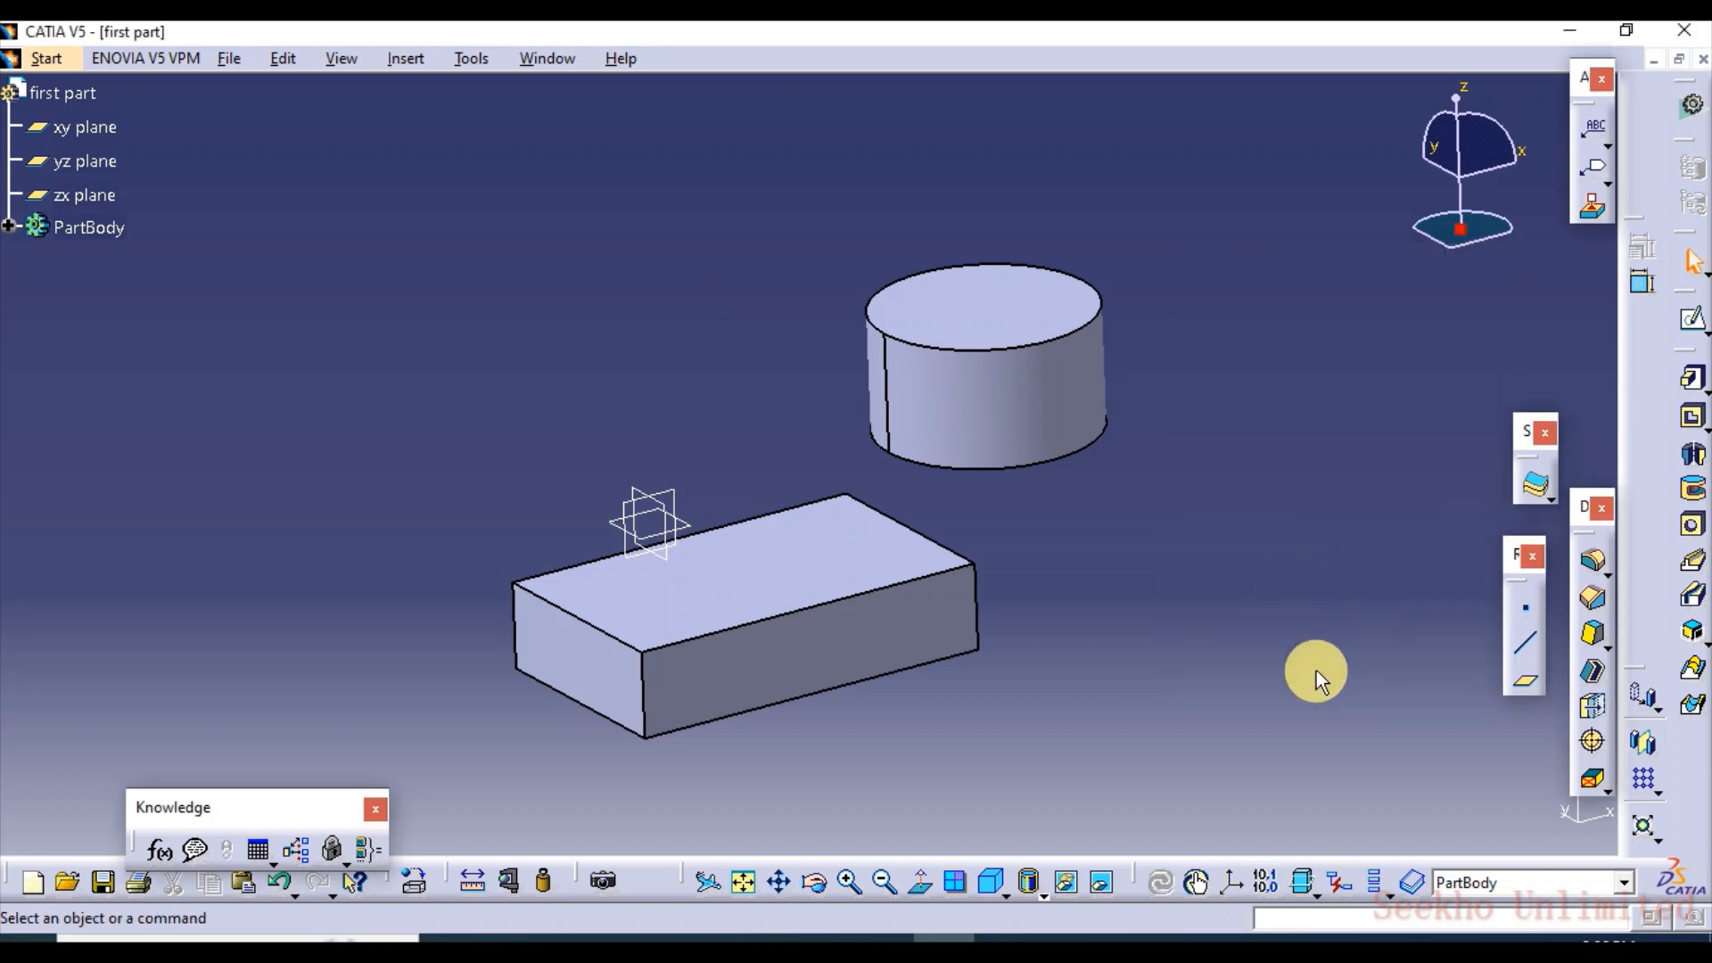
key(ctrl+z)
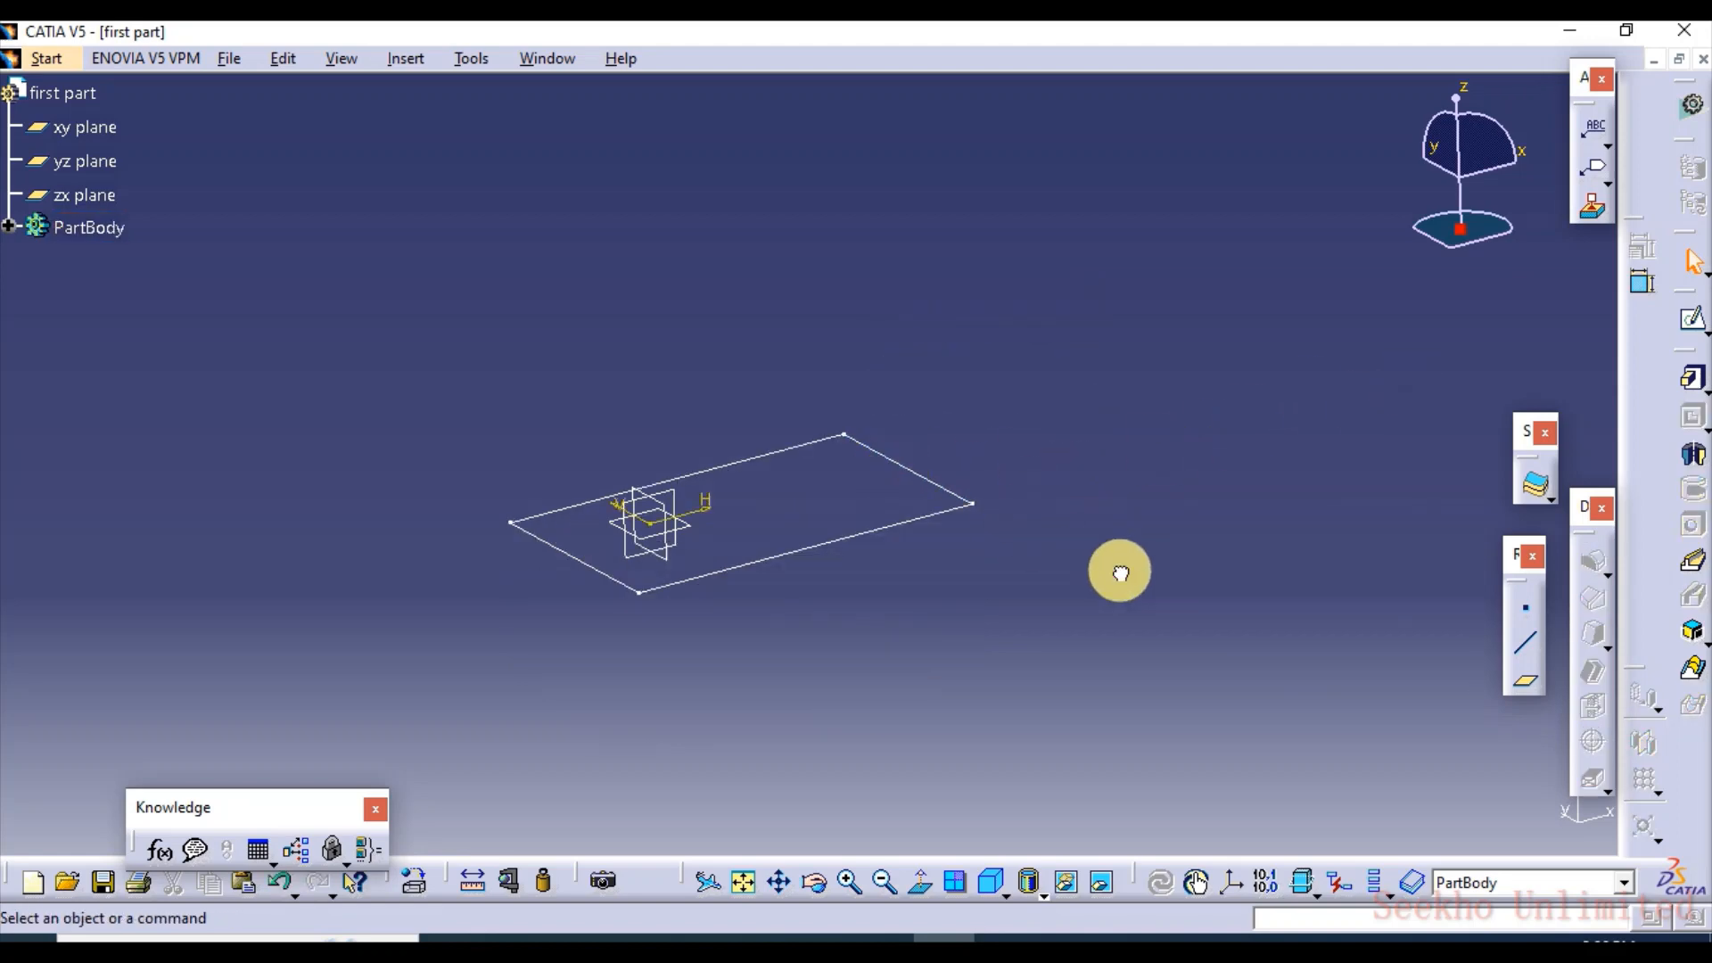
Create a plane offset 113 mm above the xy plane
click(1527, 684)
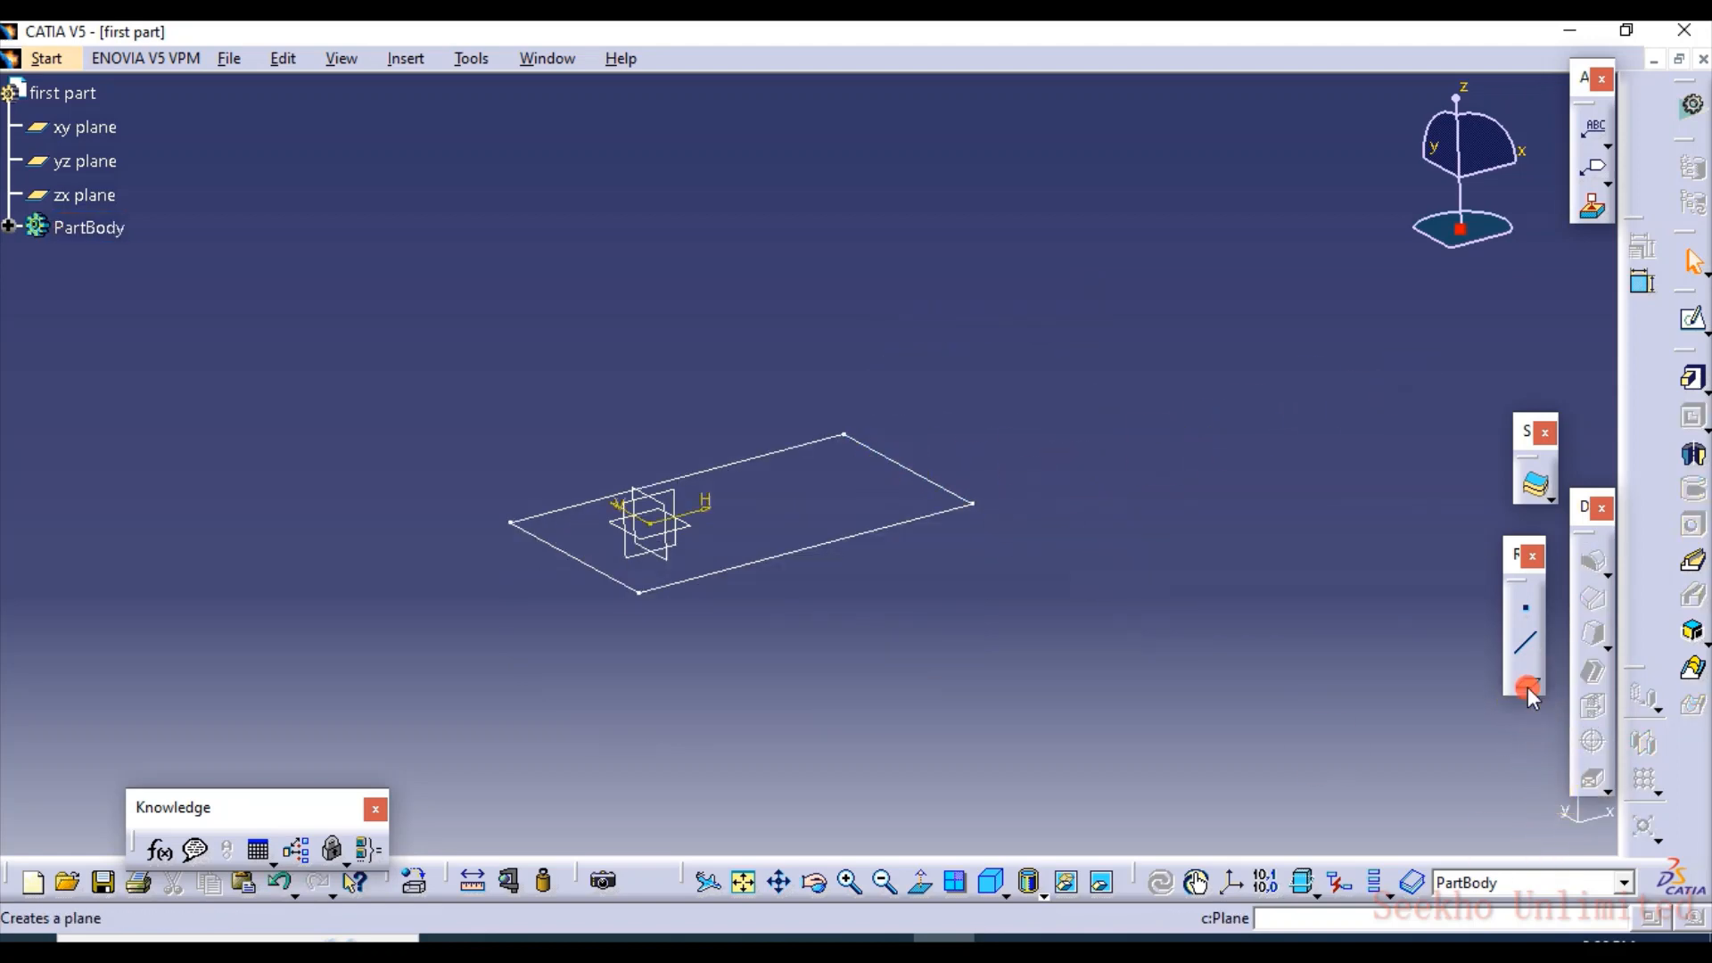
click(684, 523)
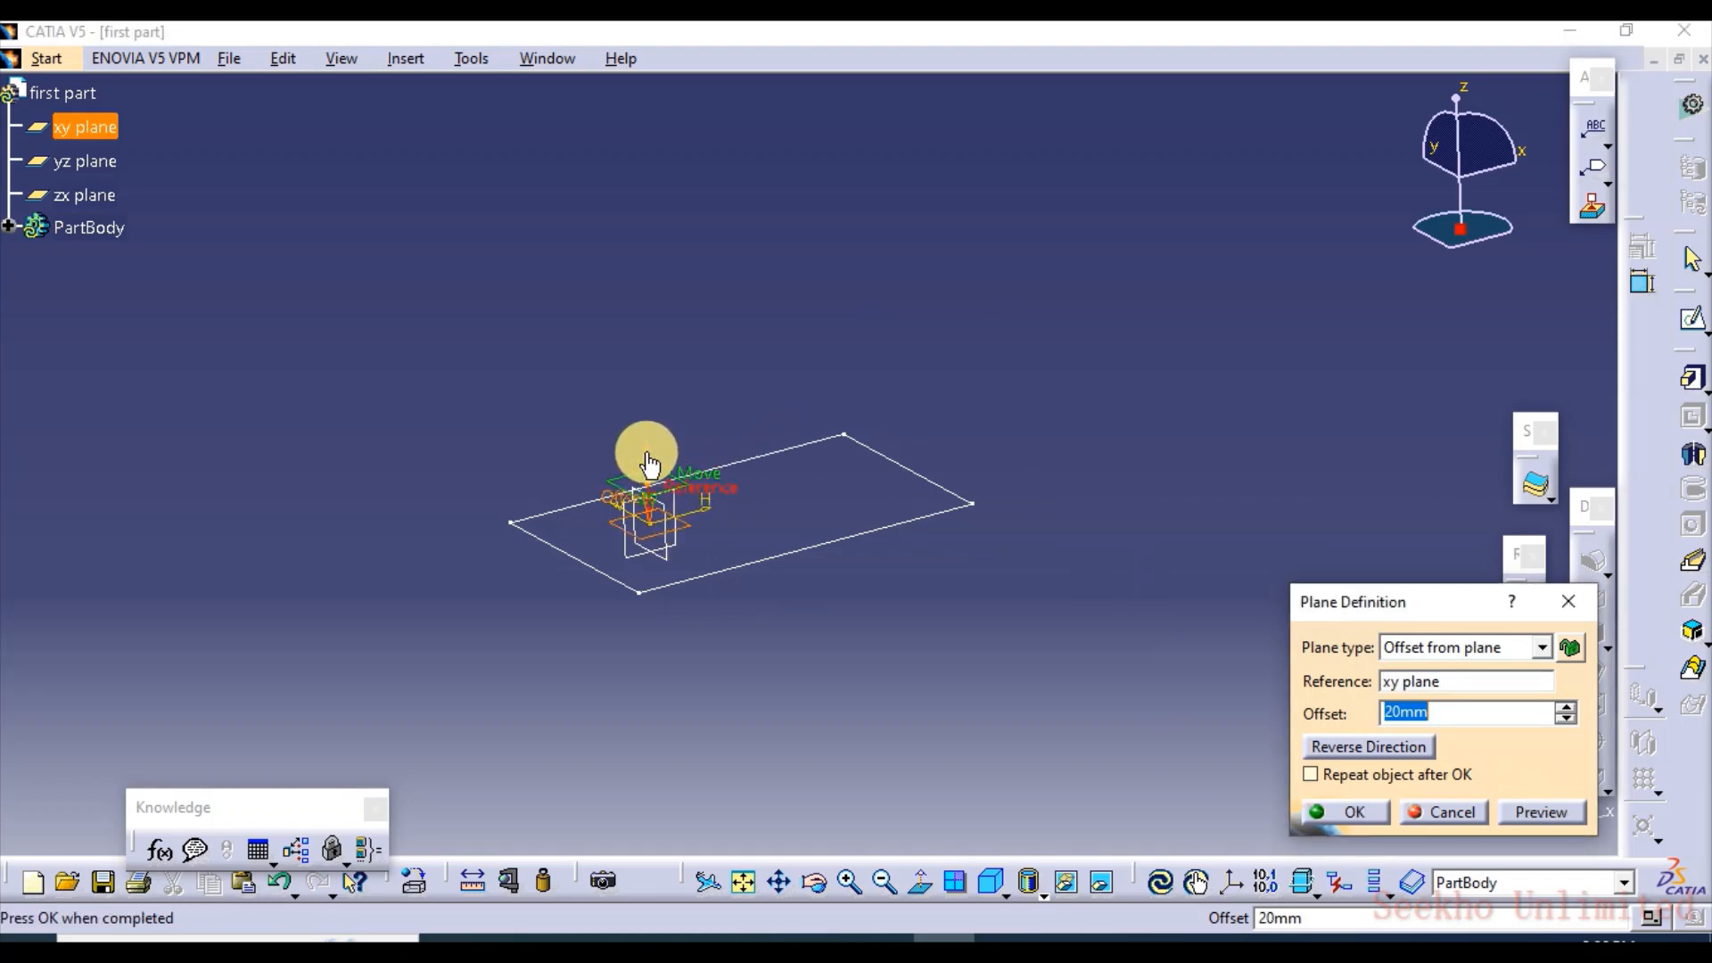
drag(650, 451, 635, 263)
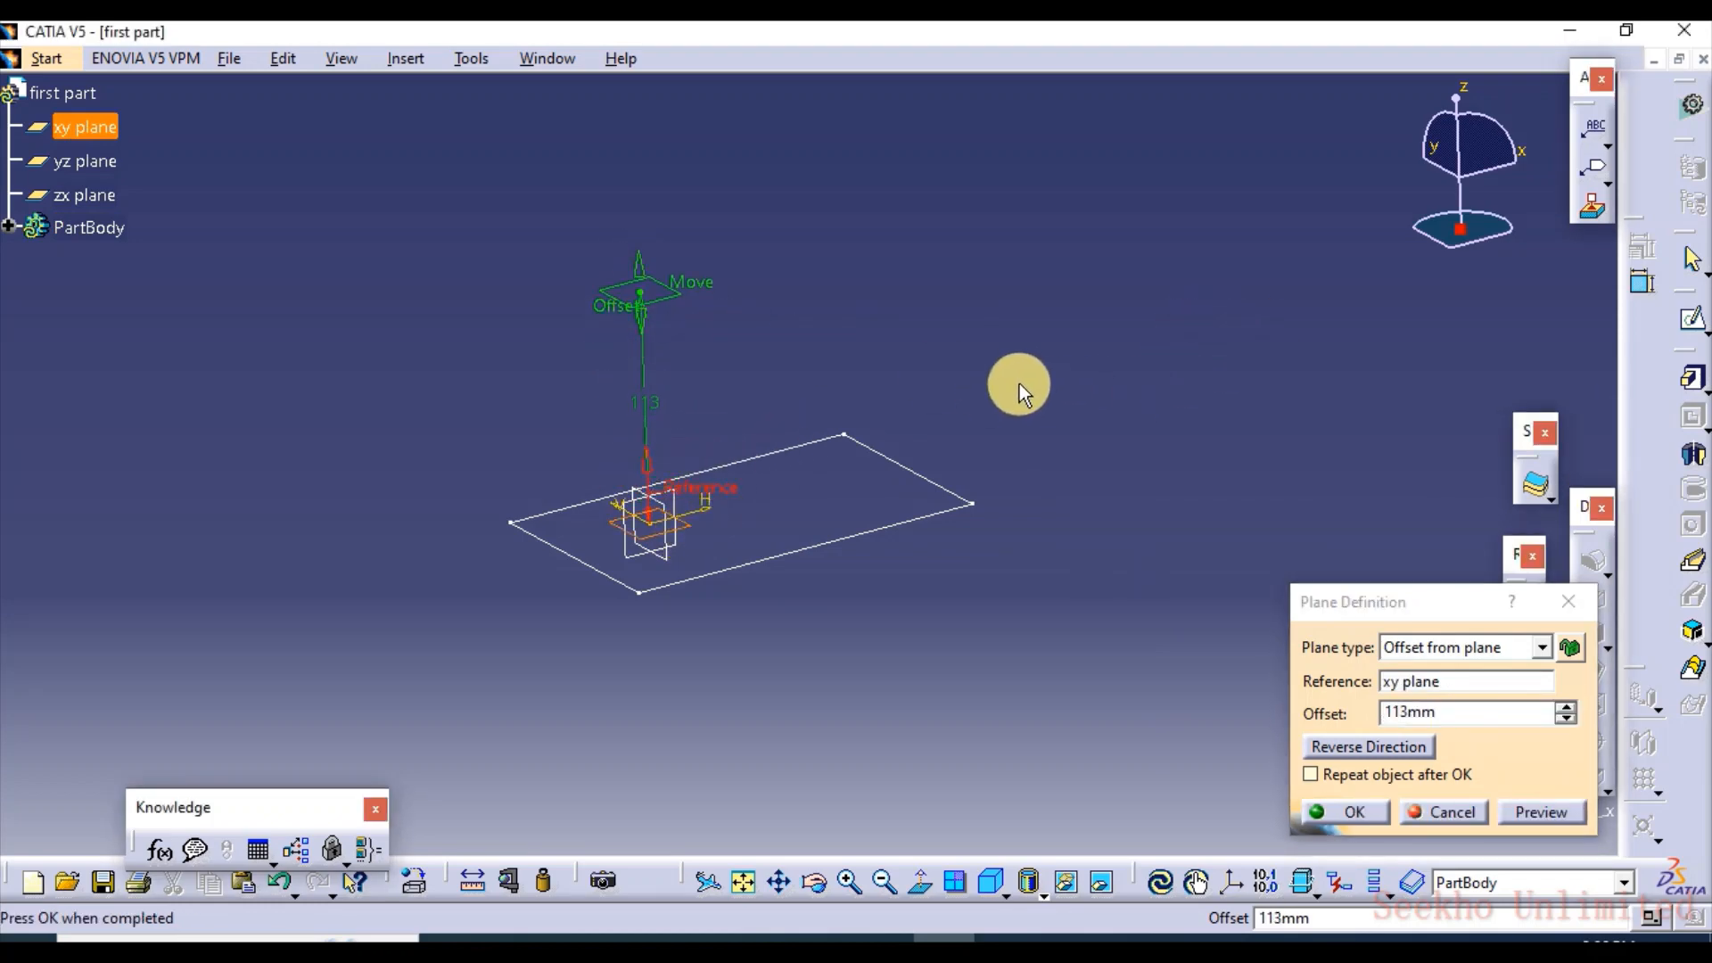
drag(1403, 594, 1189, 413)
click(1092, 605)
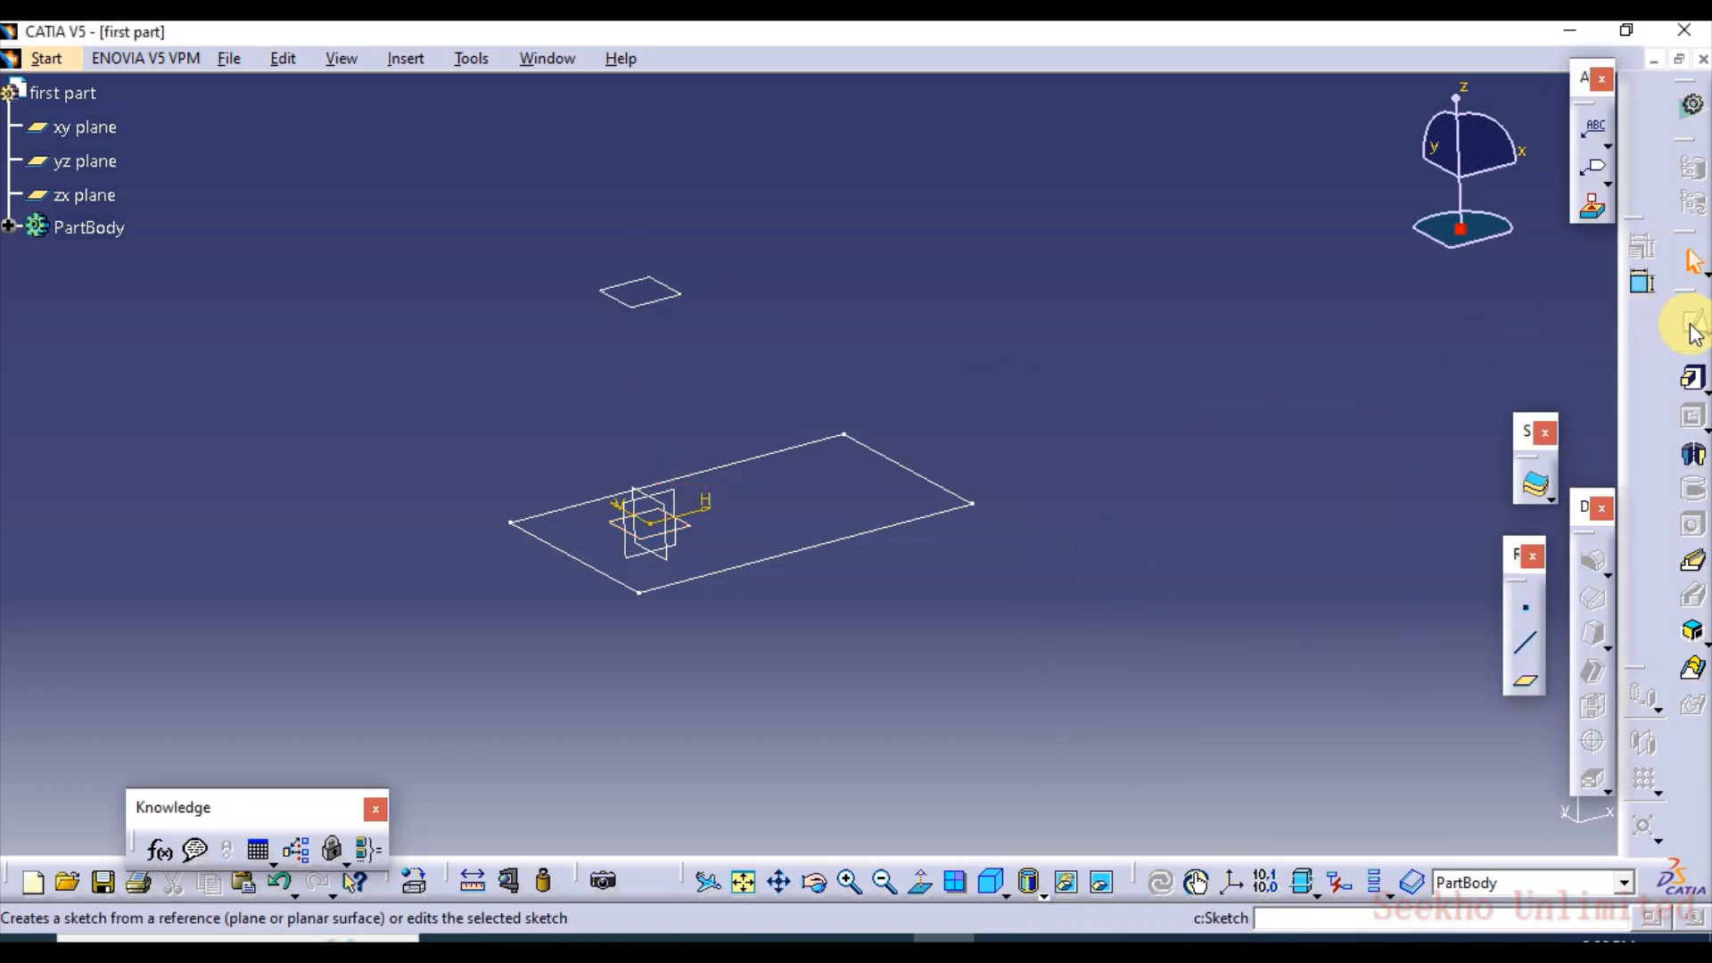
Start a pad on the rectangle sketch with a first limit length of 25 mm
click(1696, 383)
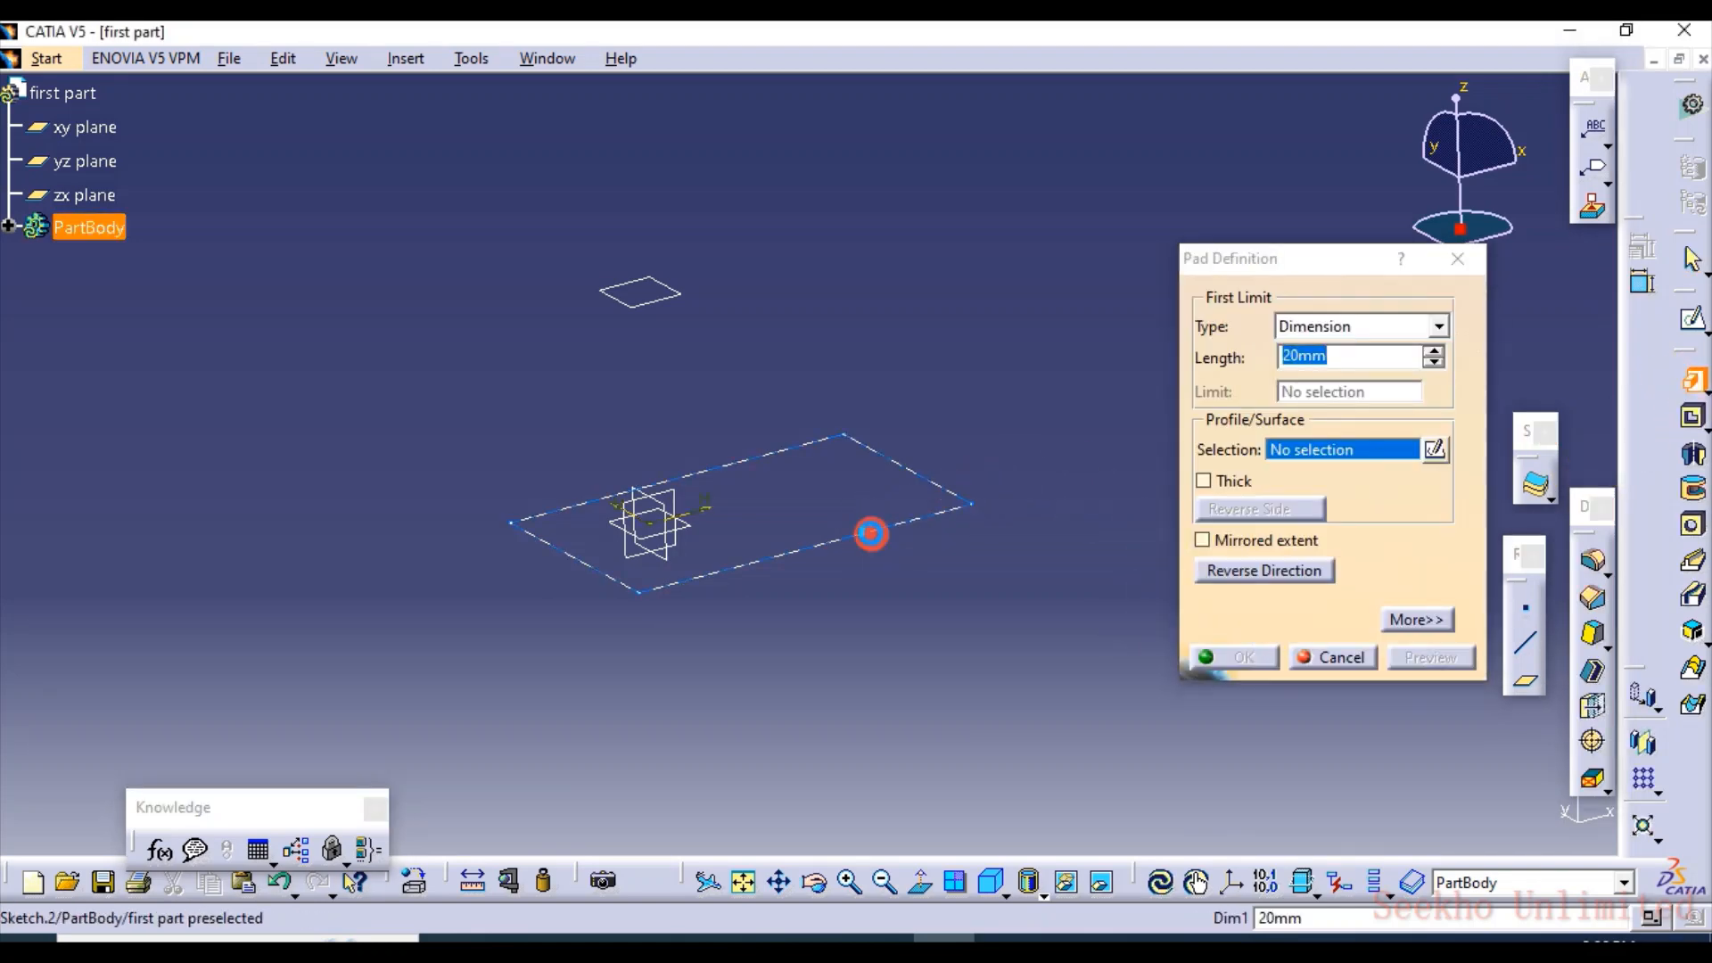
click(871, 534)
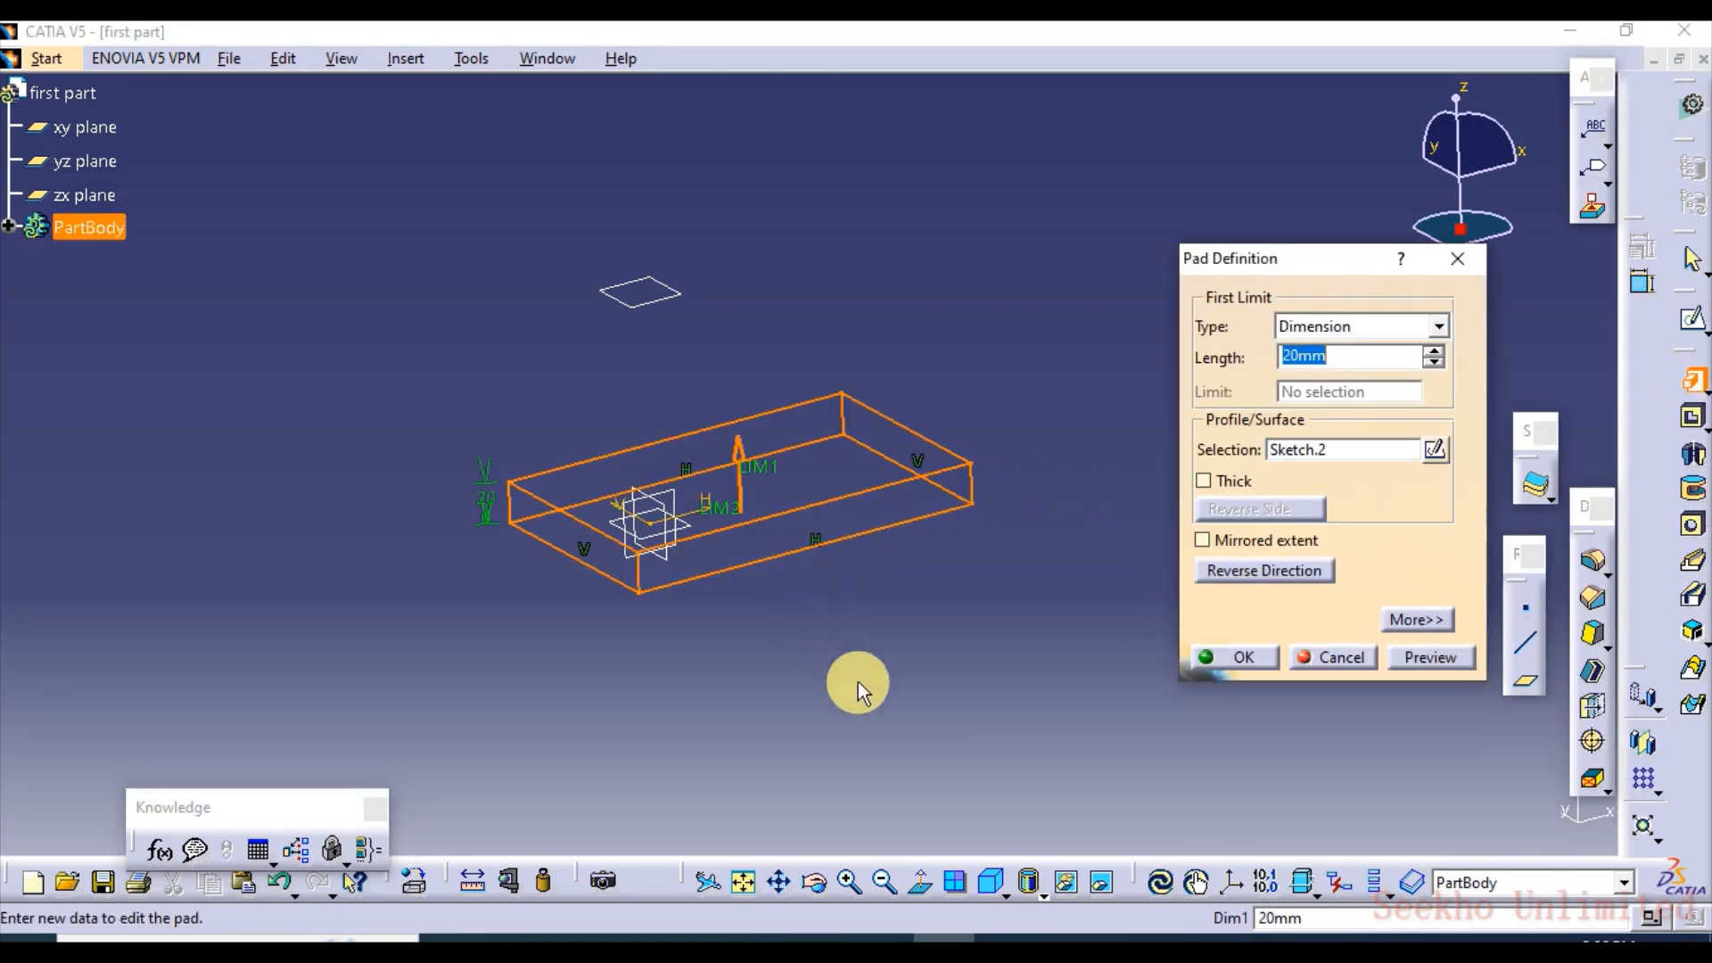
click(1435, 353)
click(1434, 353)
click(1435, 353)
click(1435, 354)
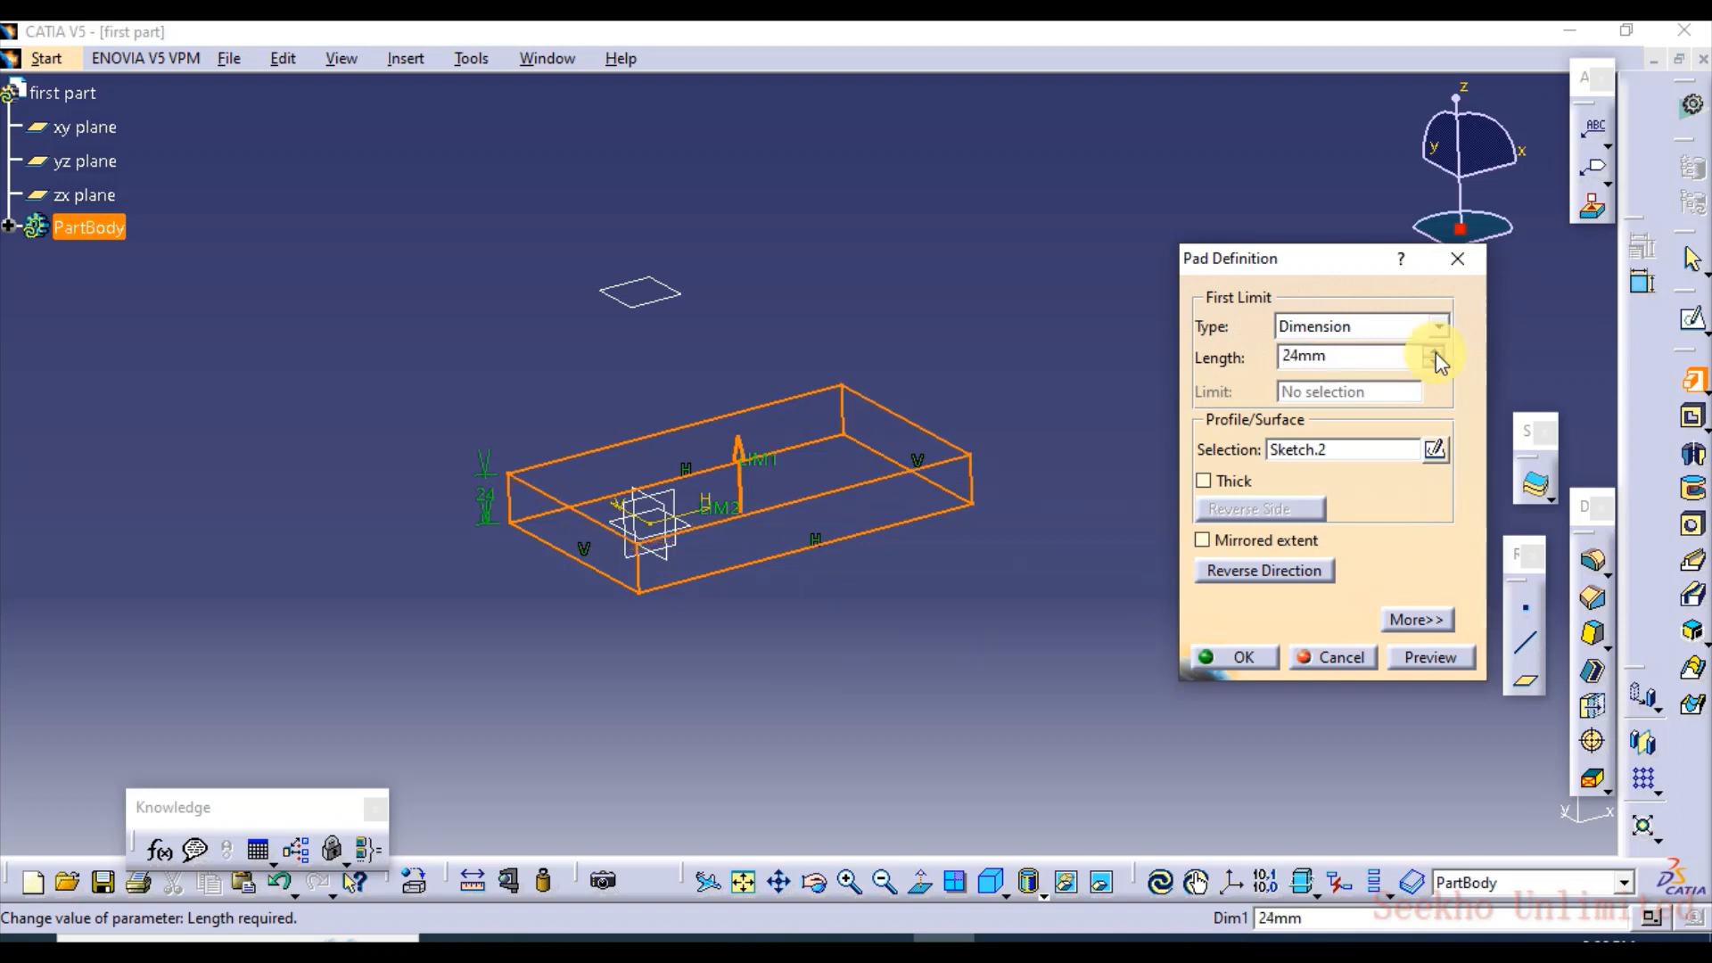
click(1435, 353)
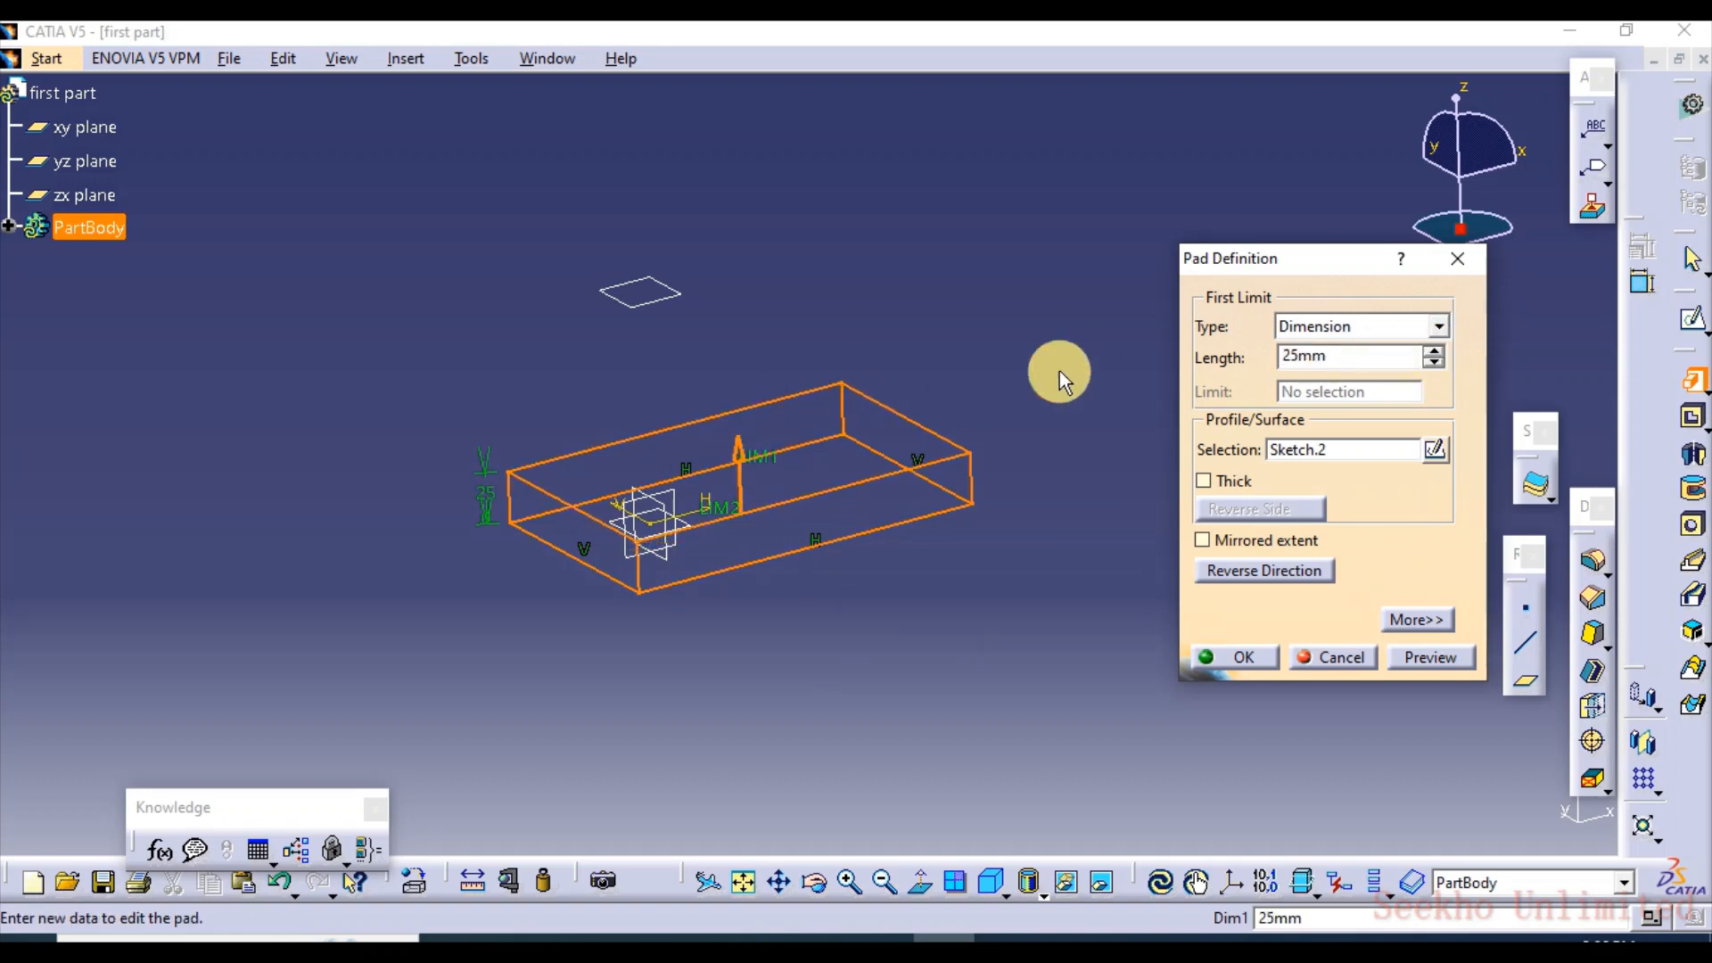
Try to limit the rectangle's pad with the Up to next type
click(1438, 327)
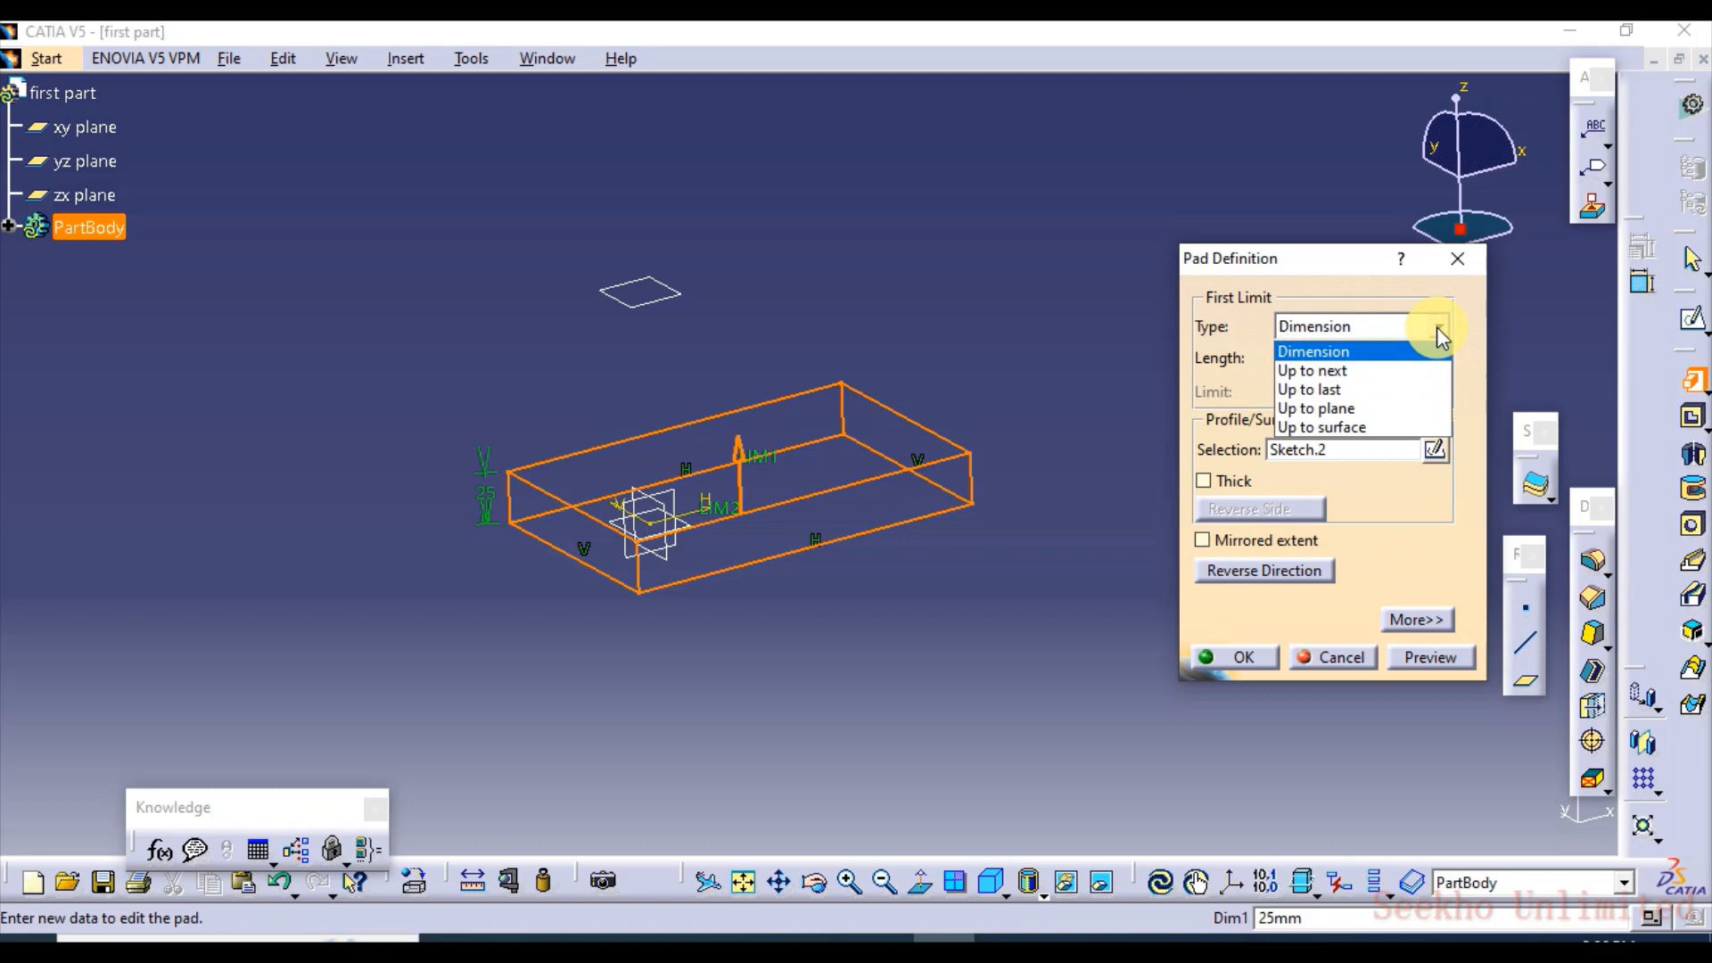
click(1369, 375)
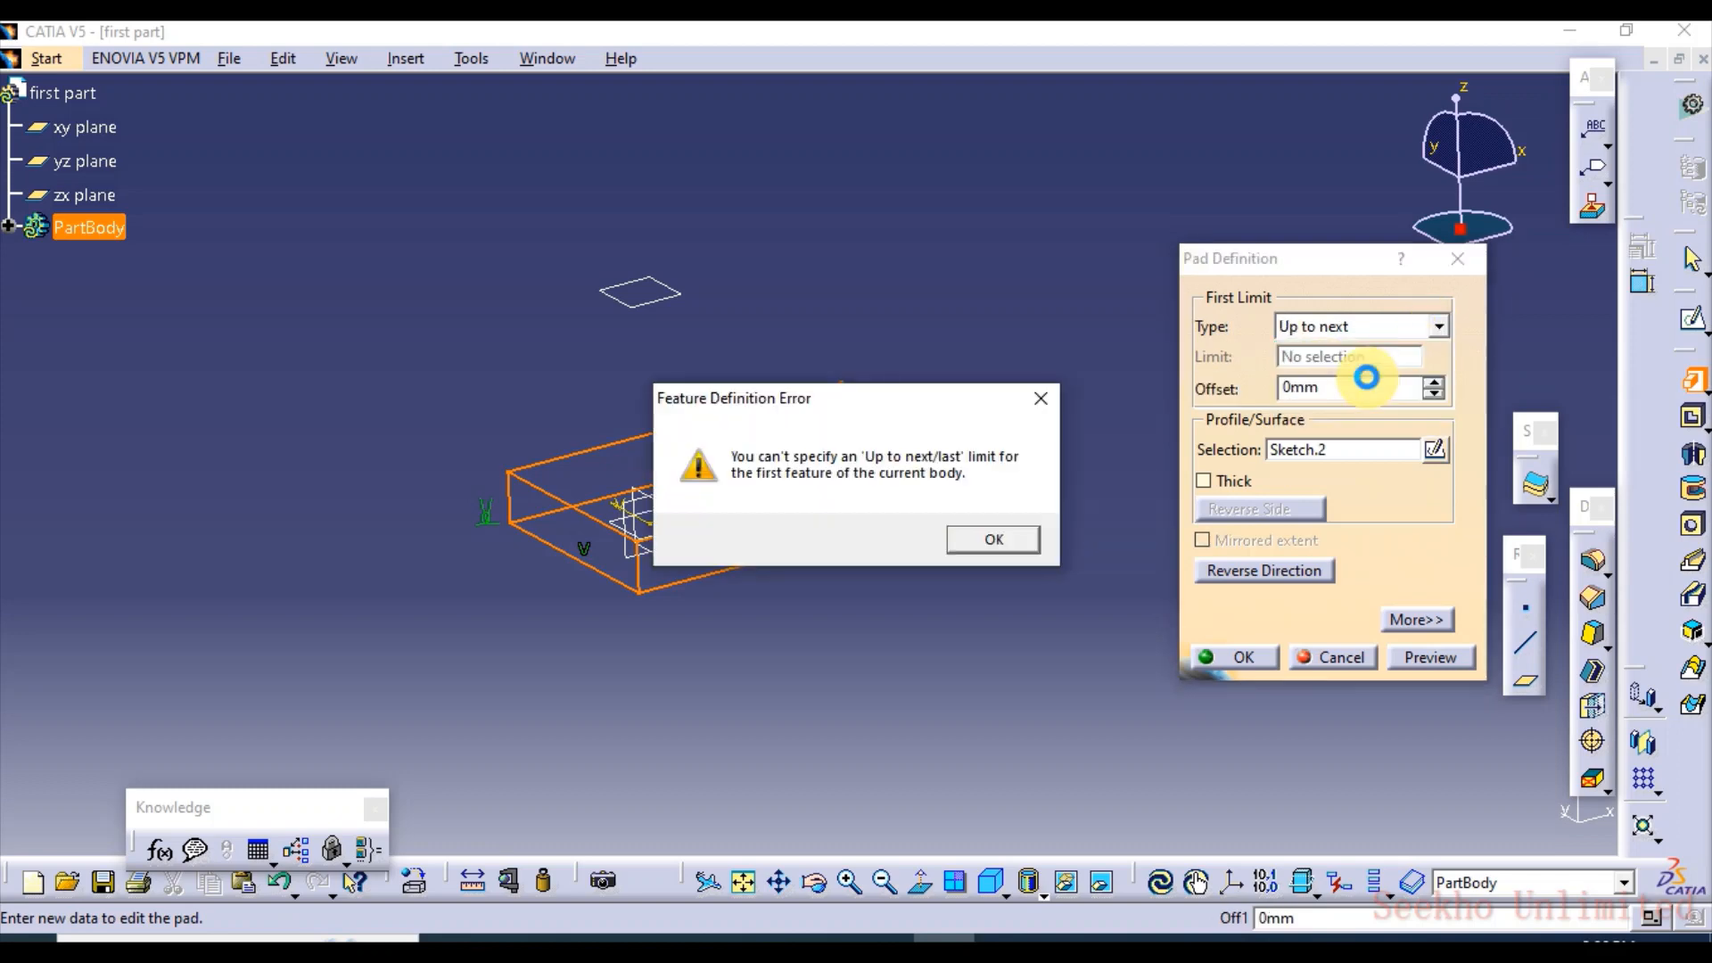
click(982, 539)
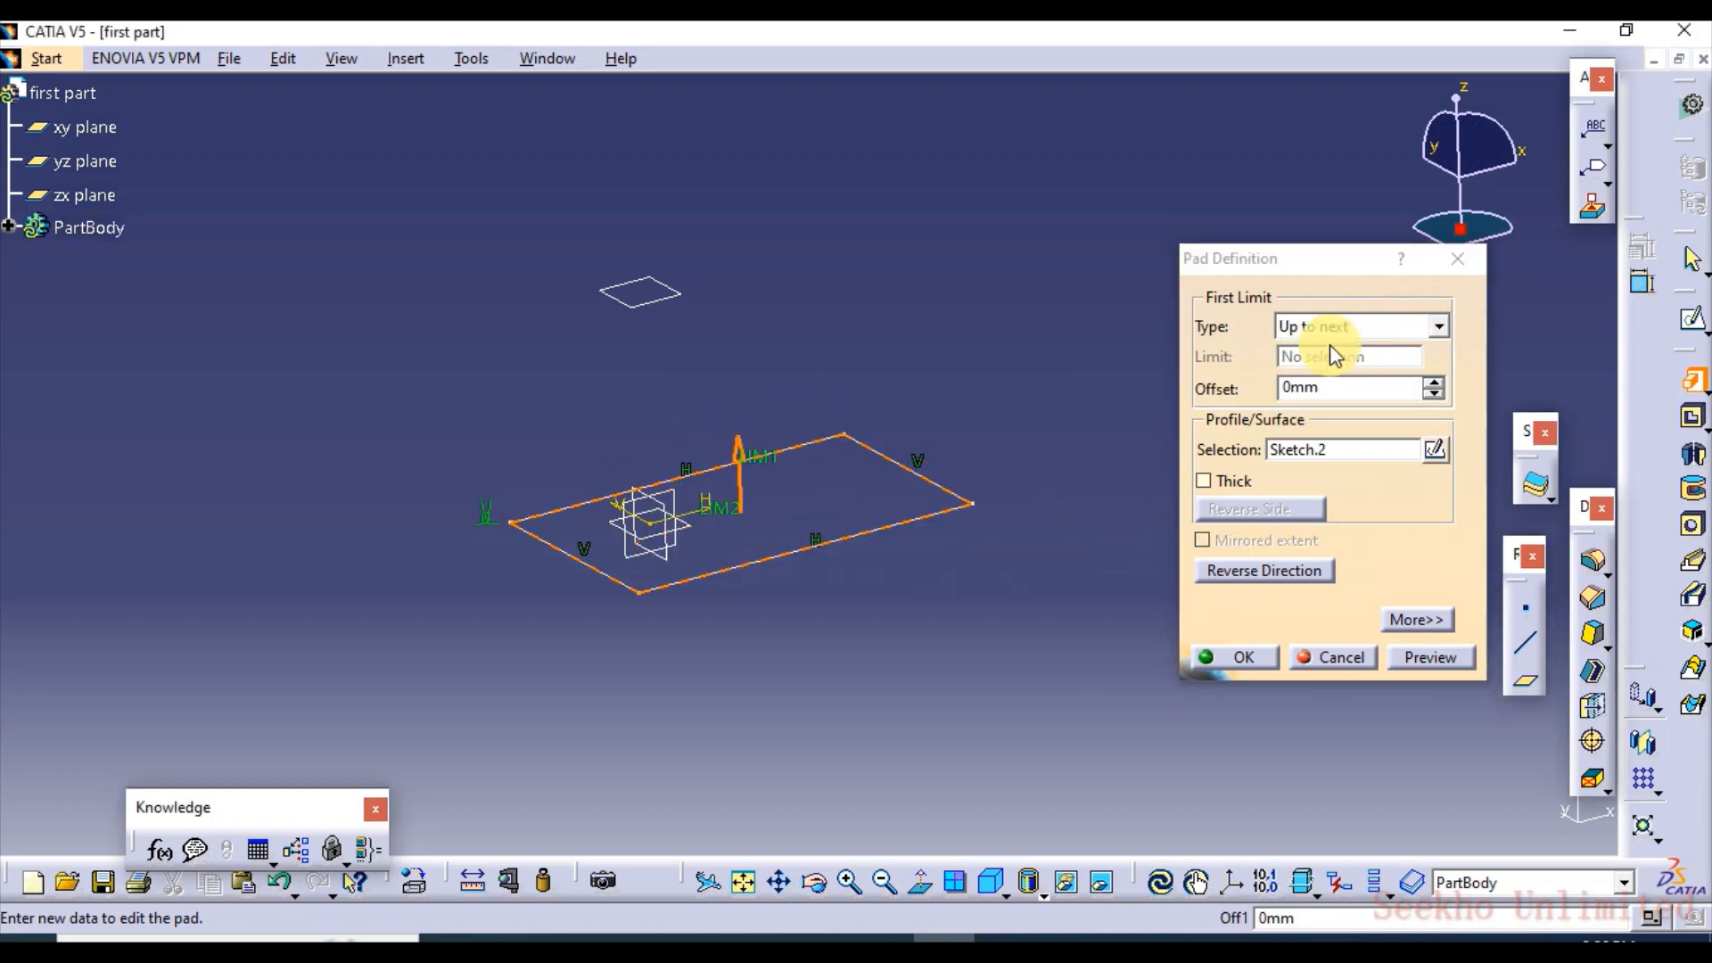
Limit the pad up to the offset plane above the sketch, preview it, reverse its direction and confirm
click(1436, 326)
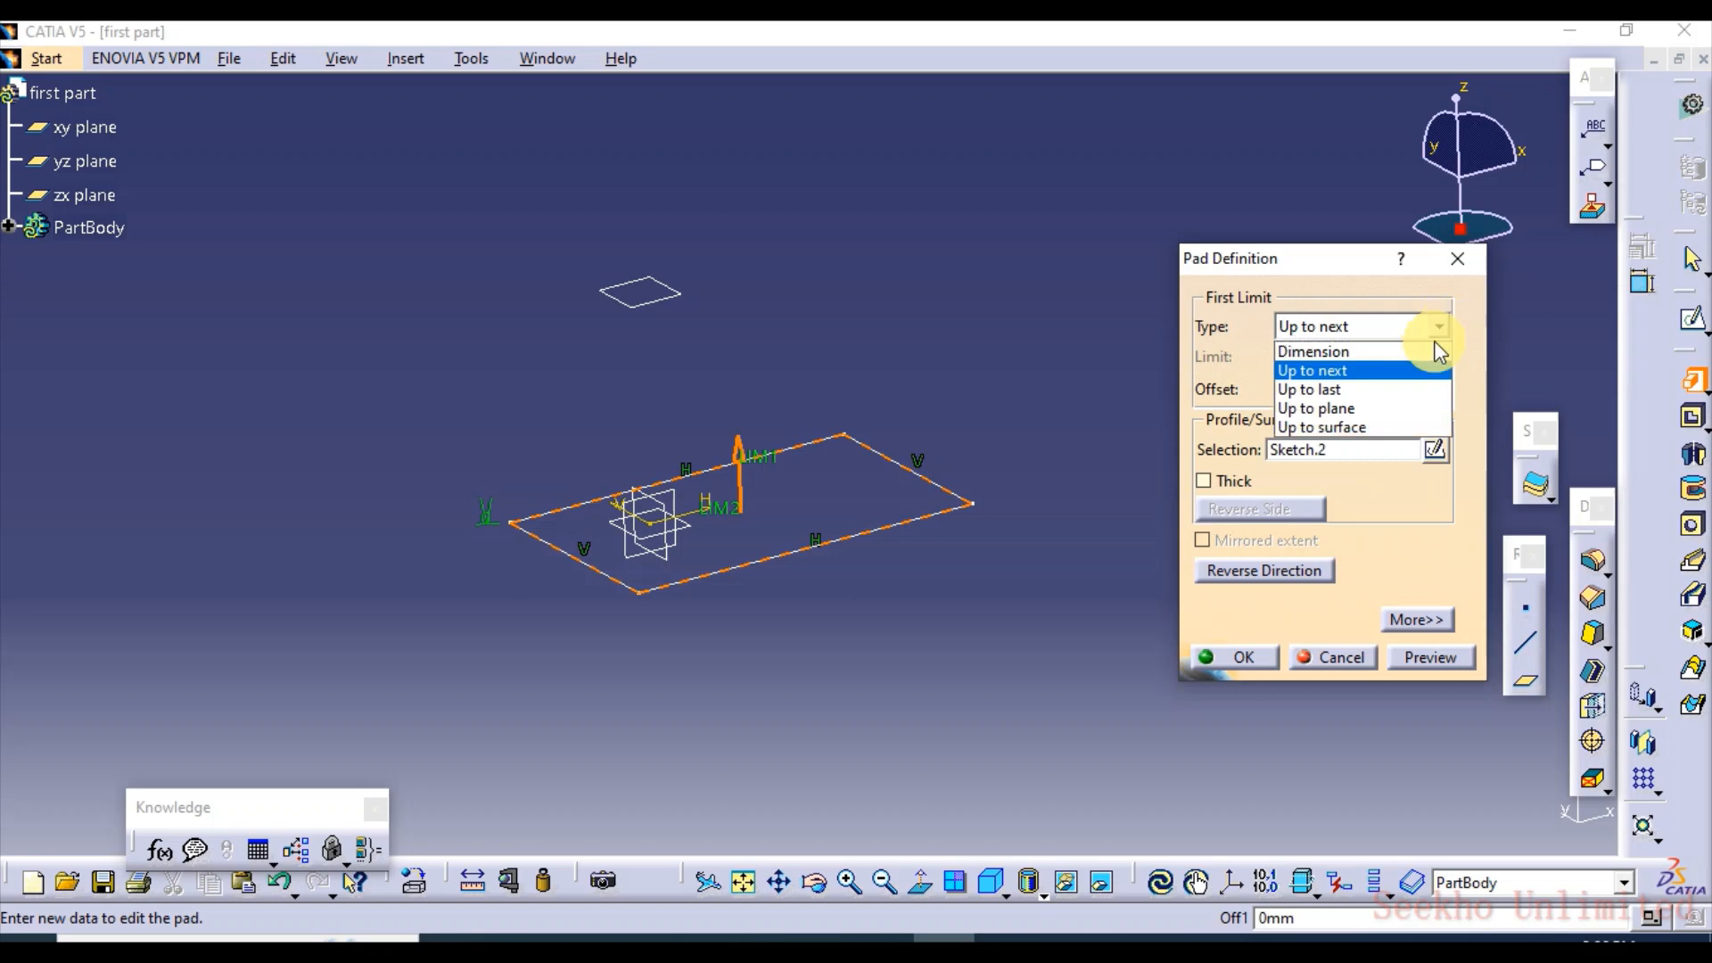
click(1346, 408)
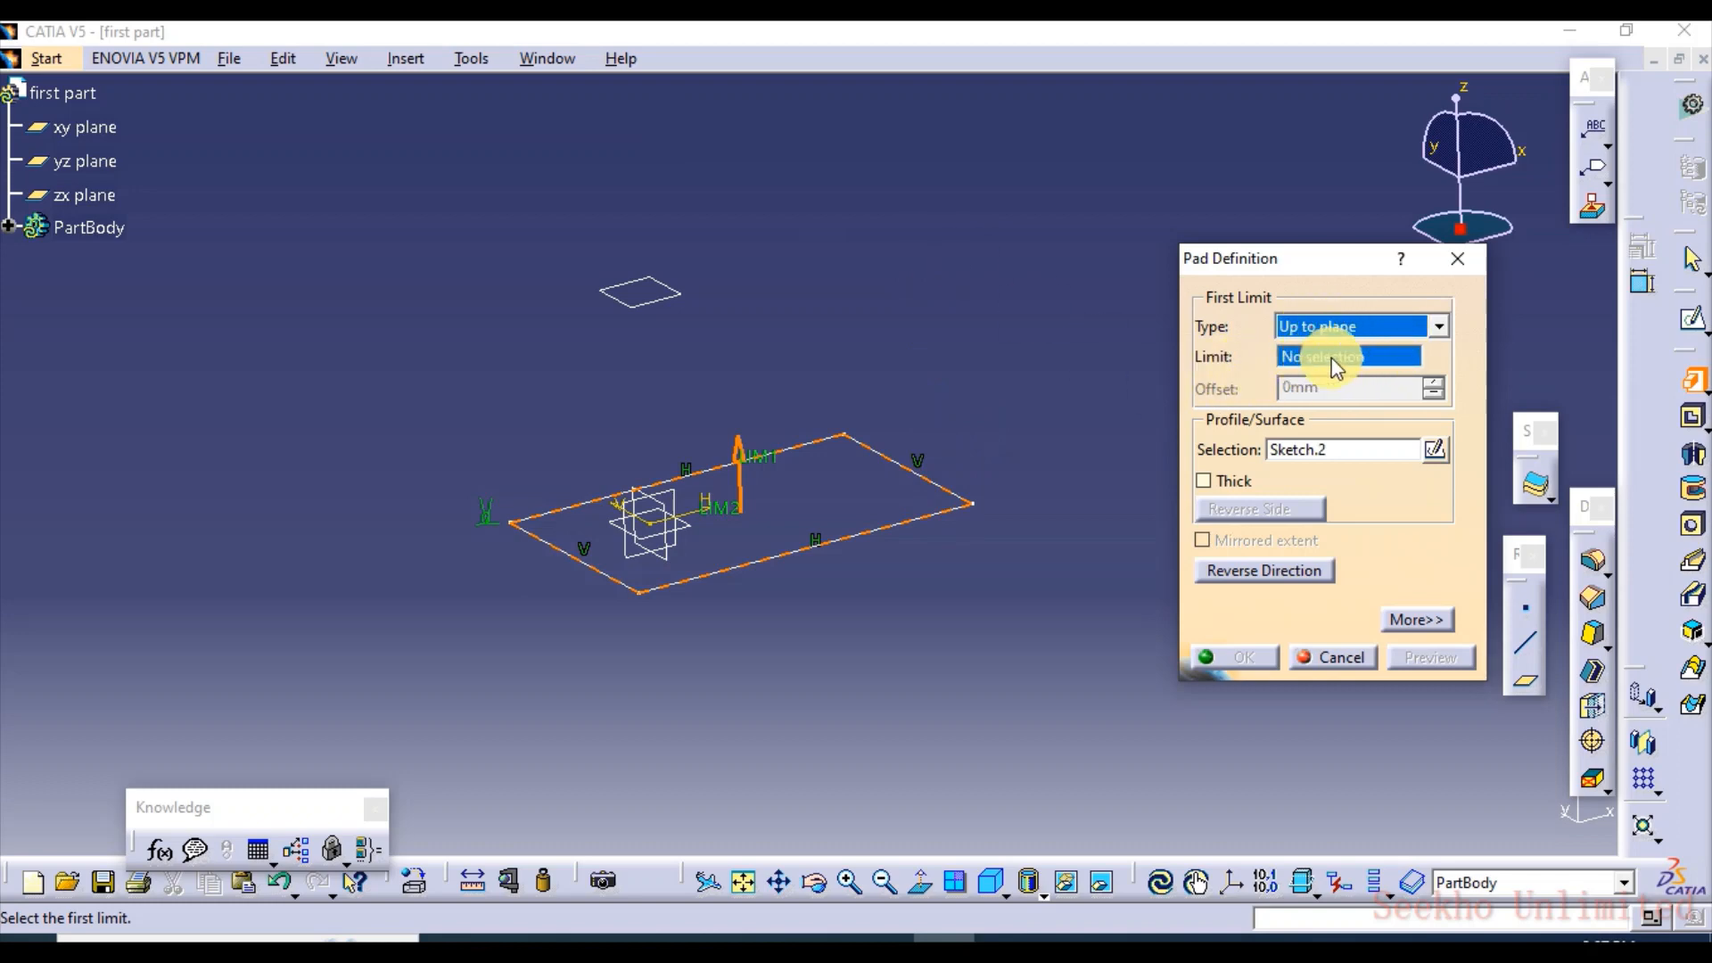
click(1306, 359)
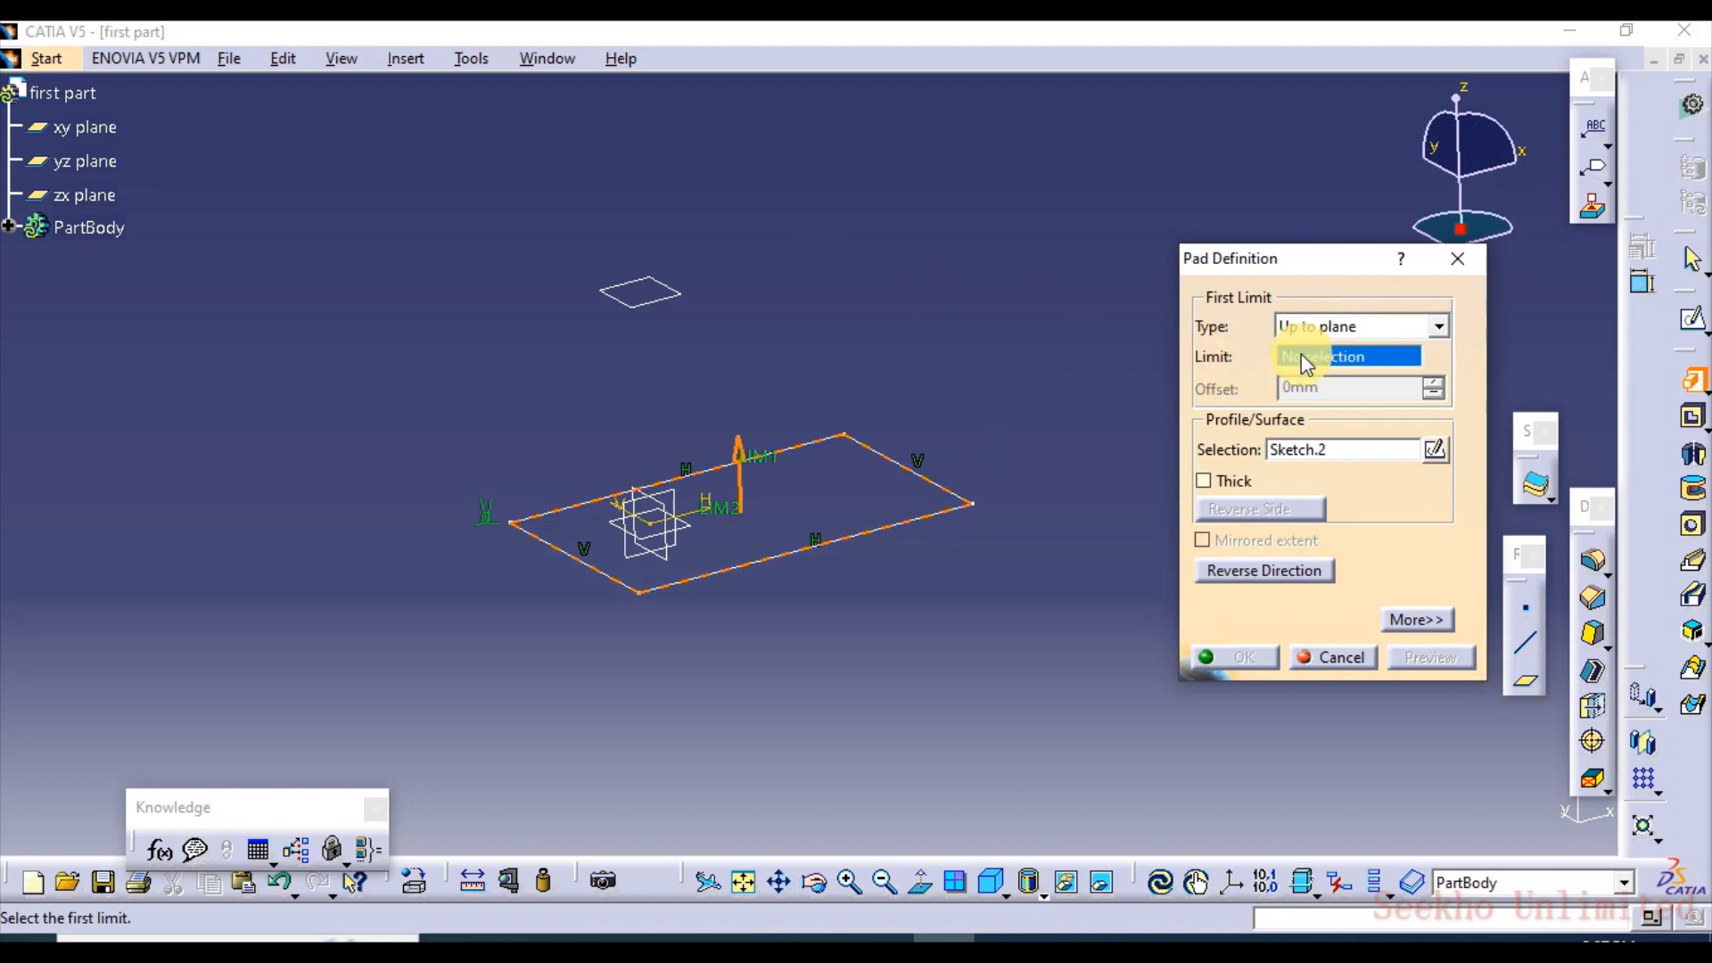
click(678, 294)
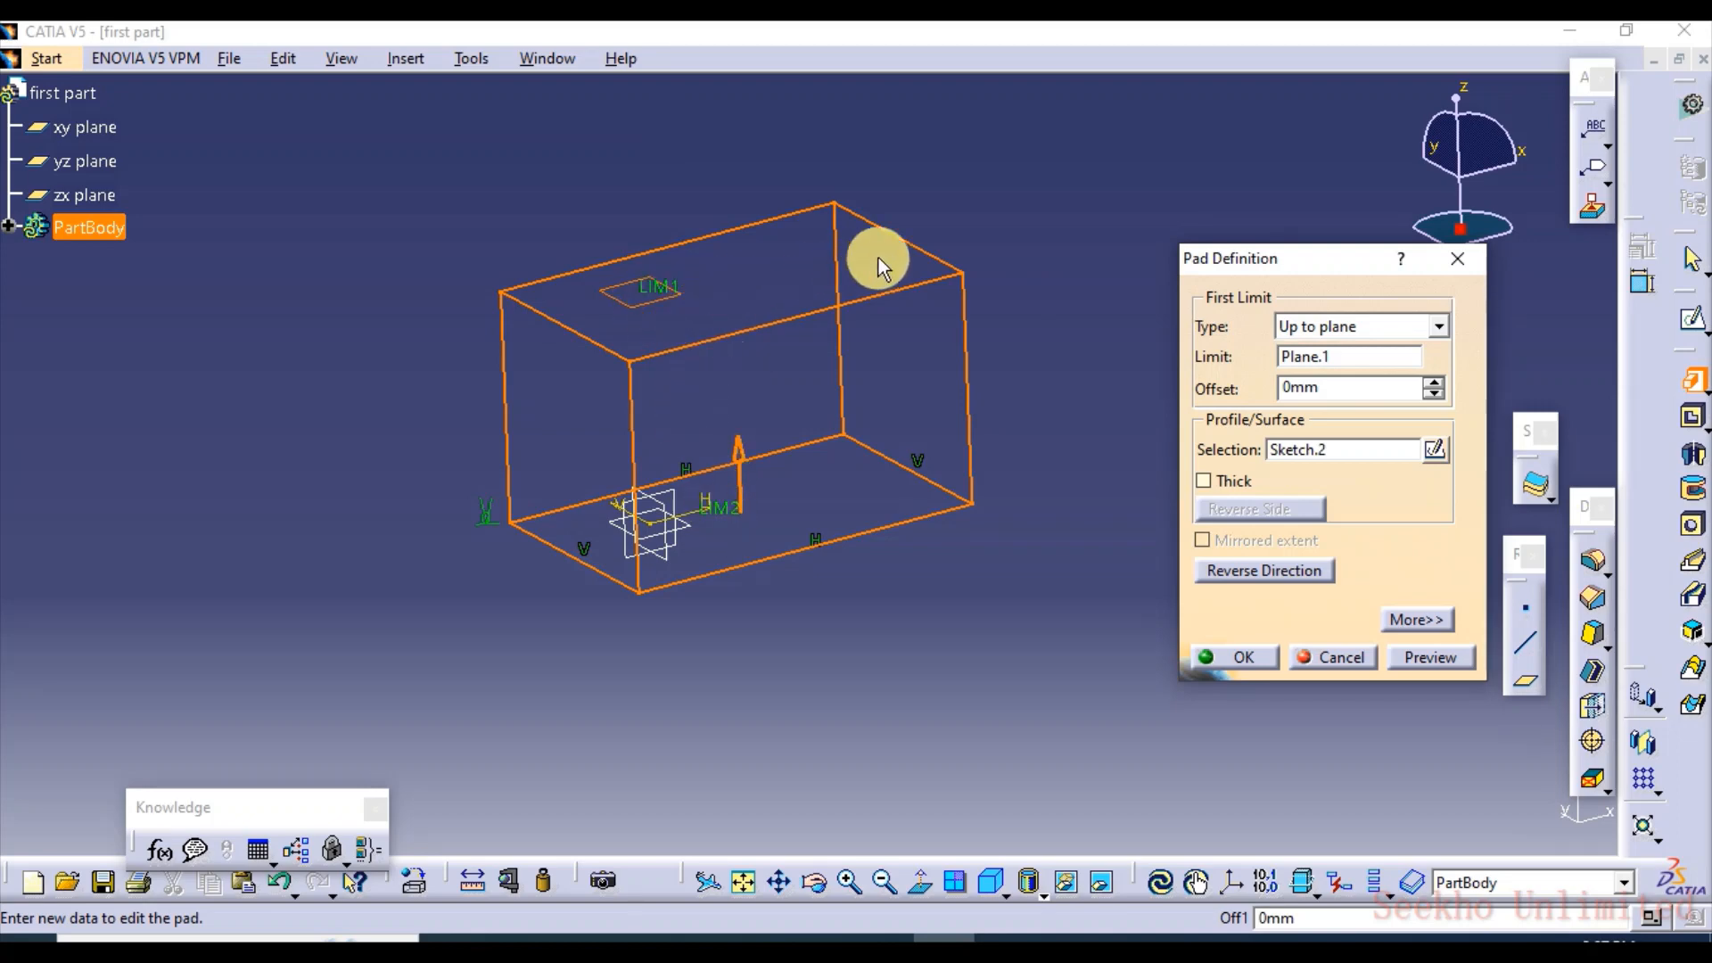
click(1430, 657)
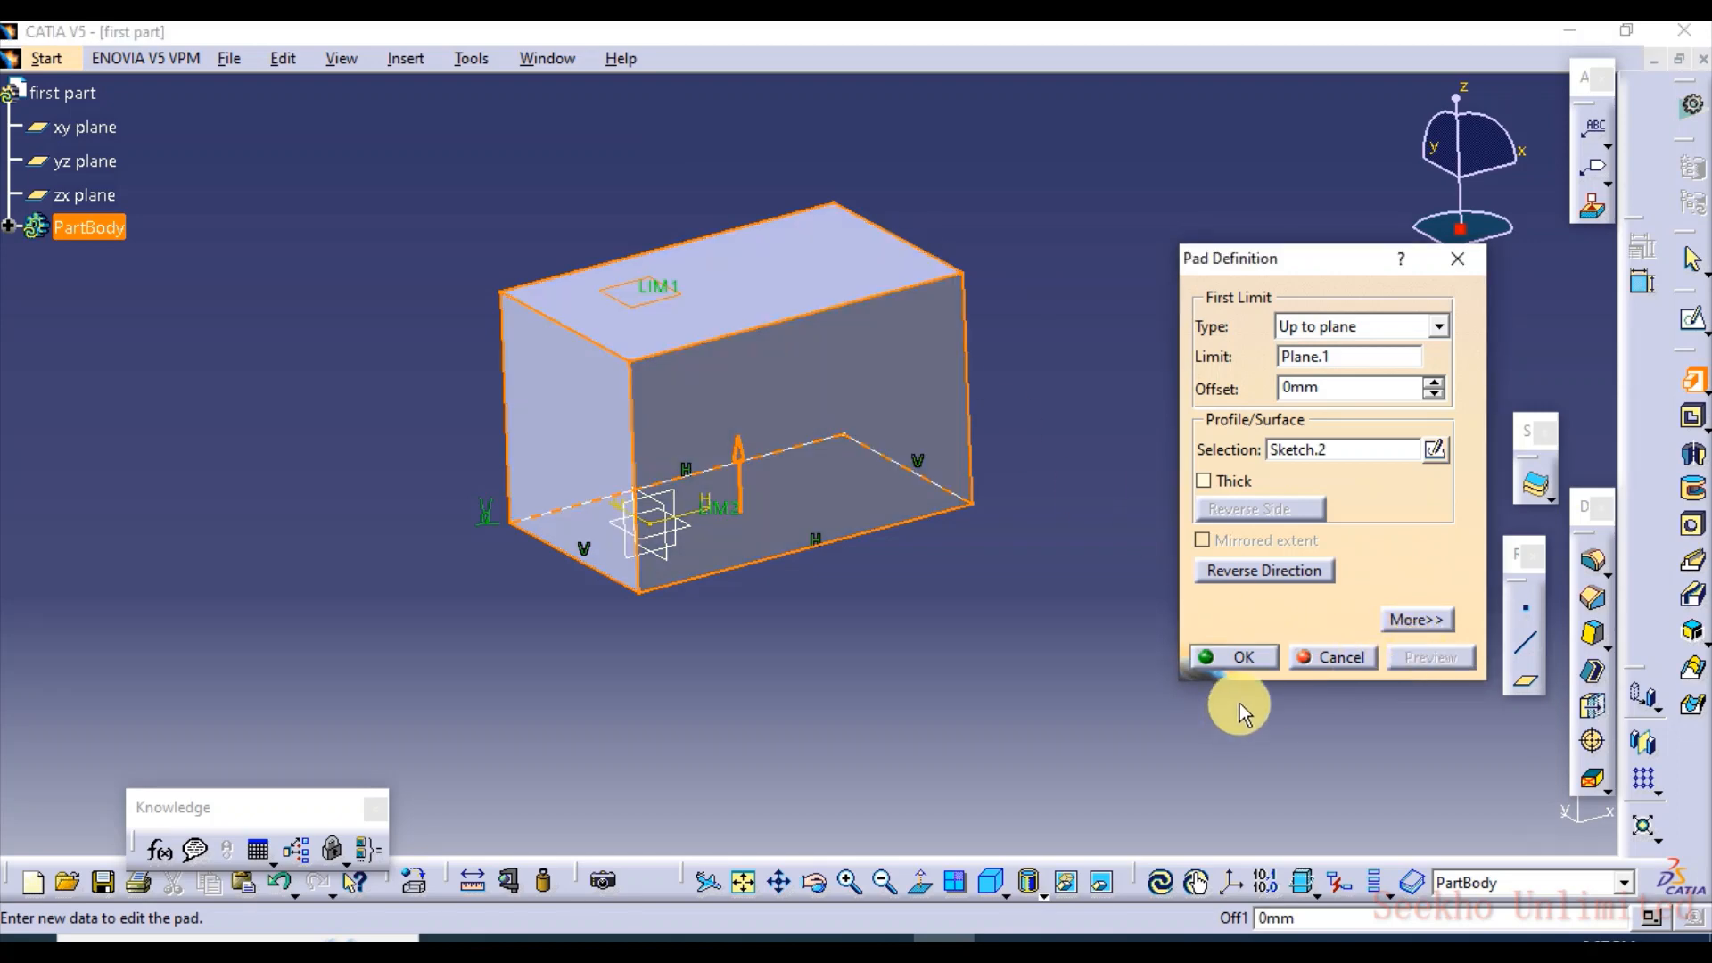
click(1300, 575)
click(1418, 660)
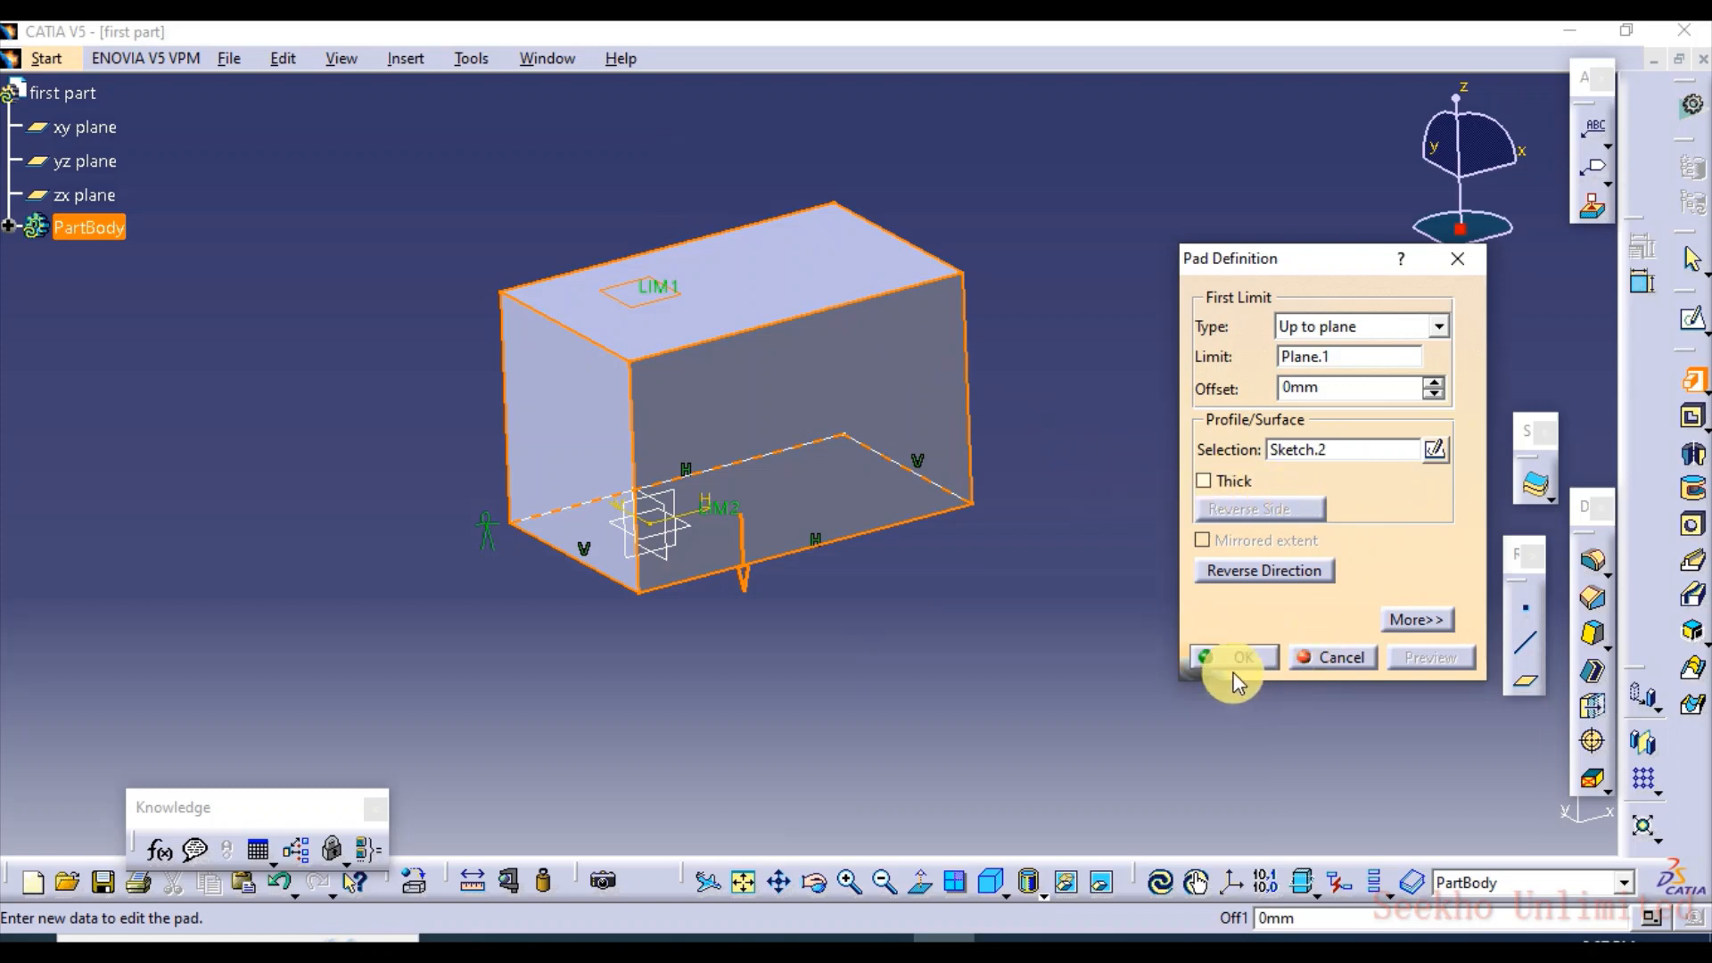
click(1264, 660)
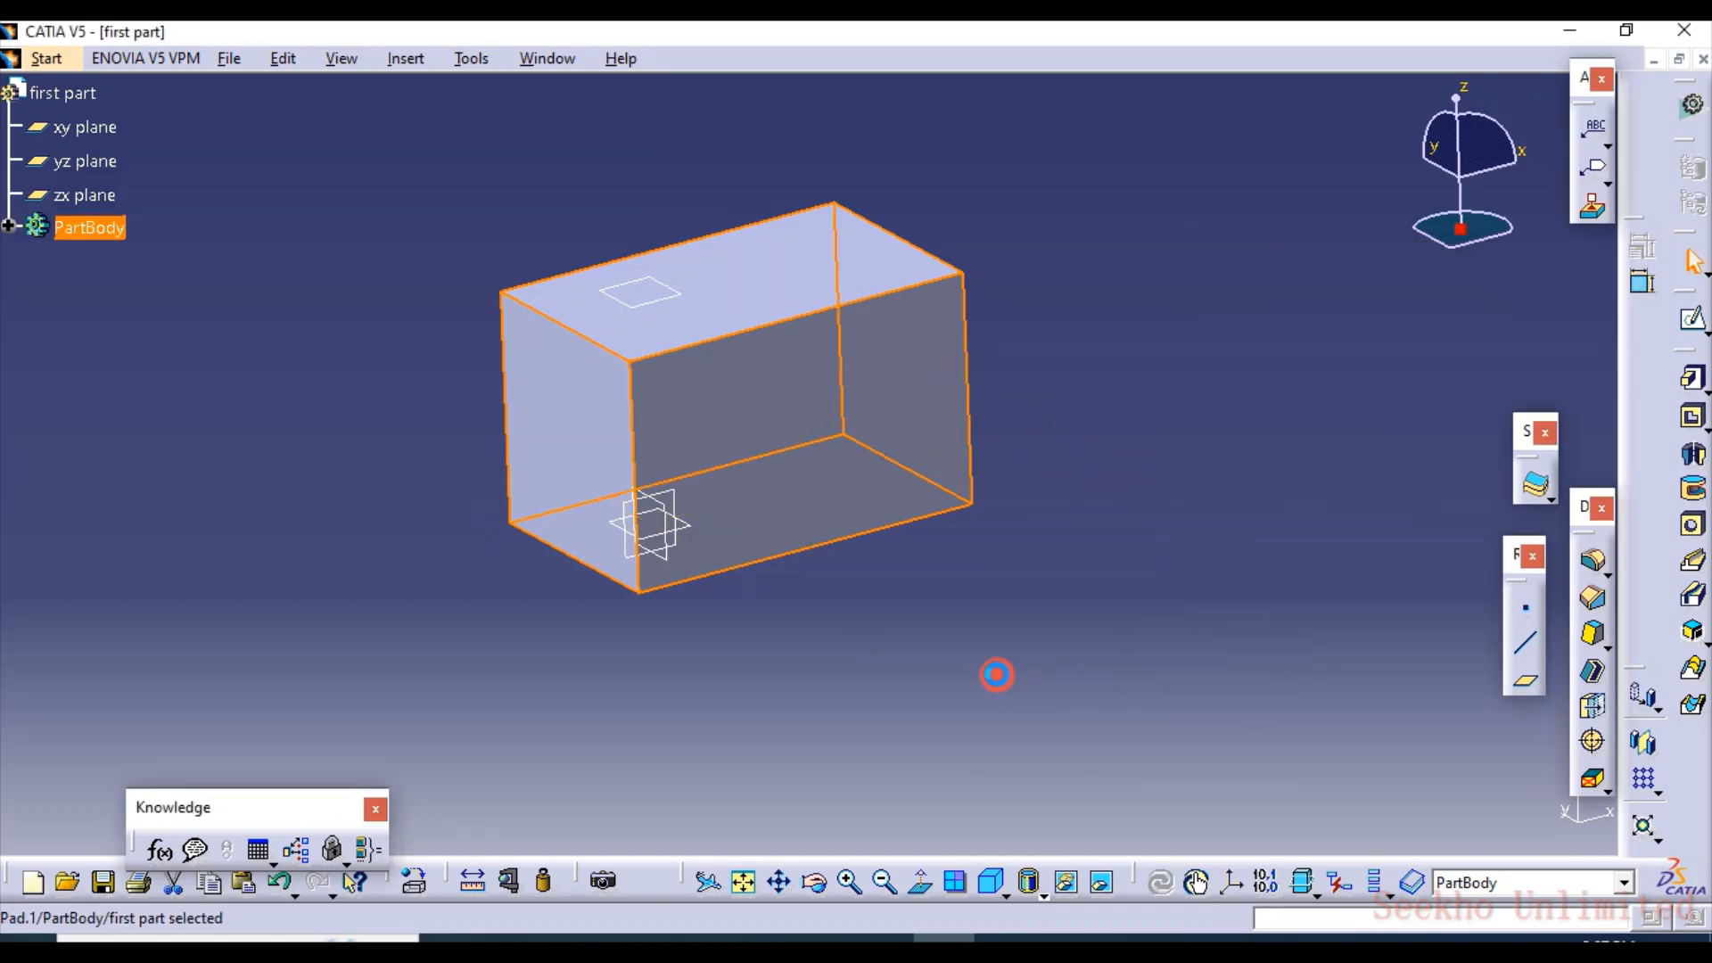
Inspect the block between the xy plane and the offset plane, and select the offset plane on its upper face
middle_drag(785, 615, 784, 431)
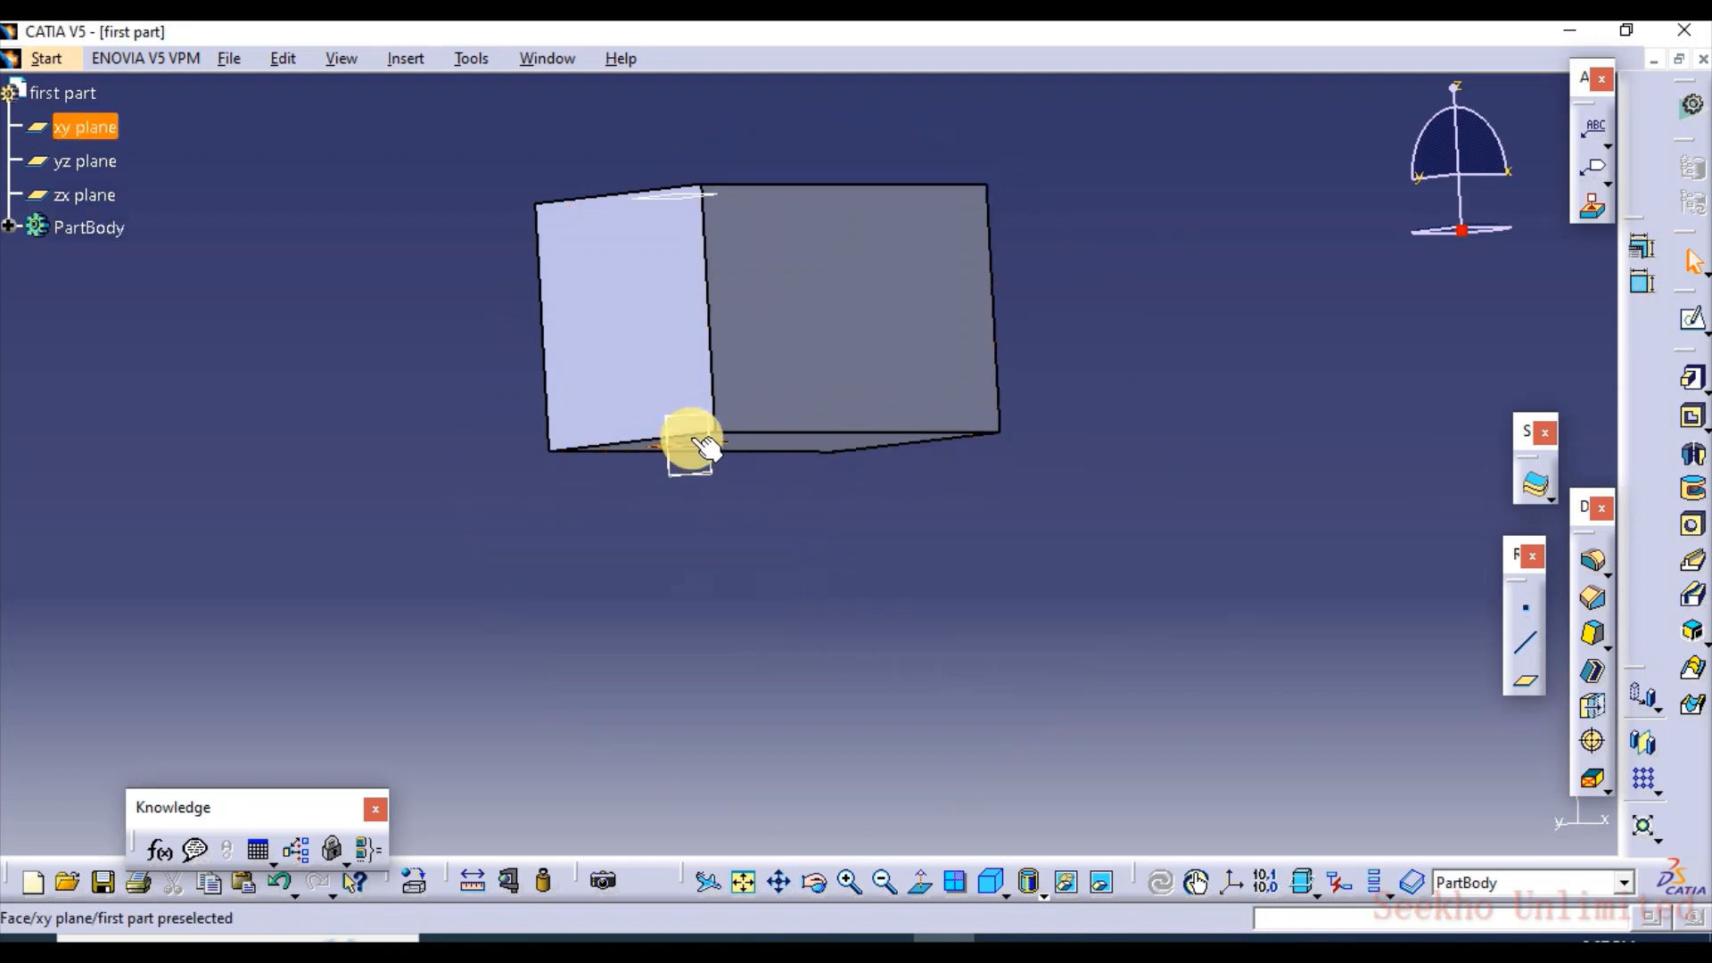
click(679, 196)
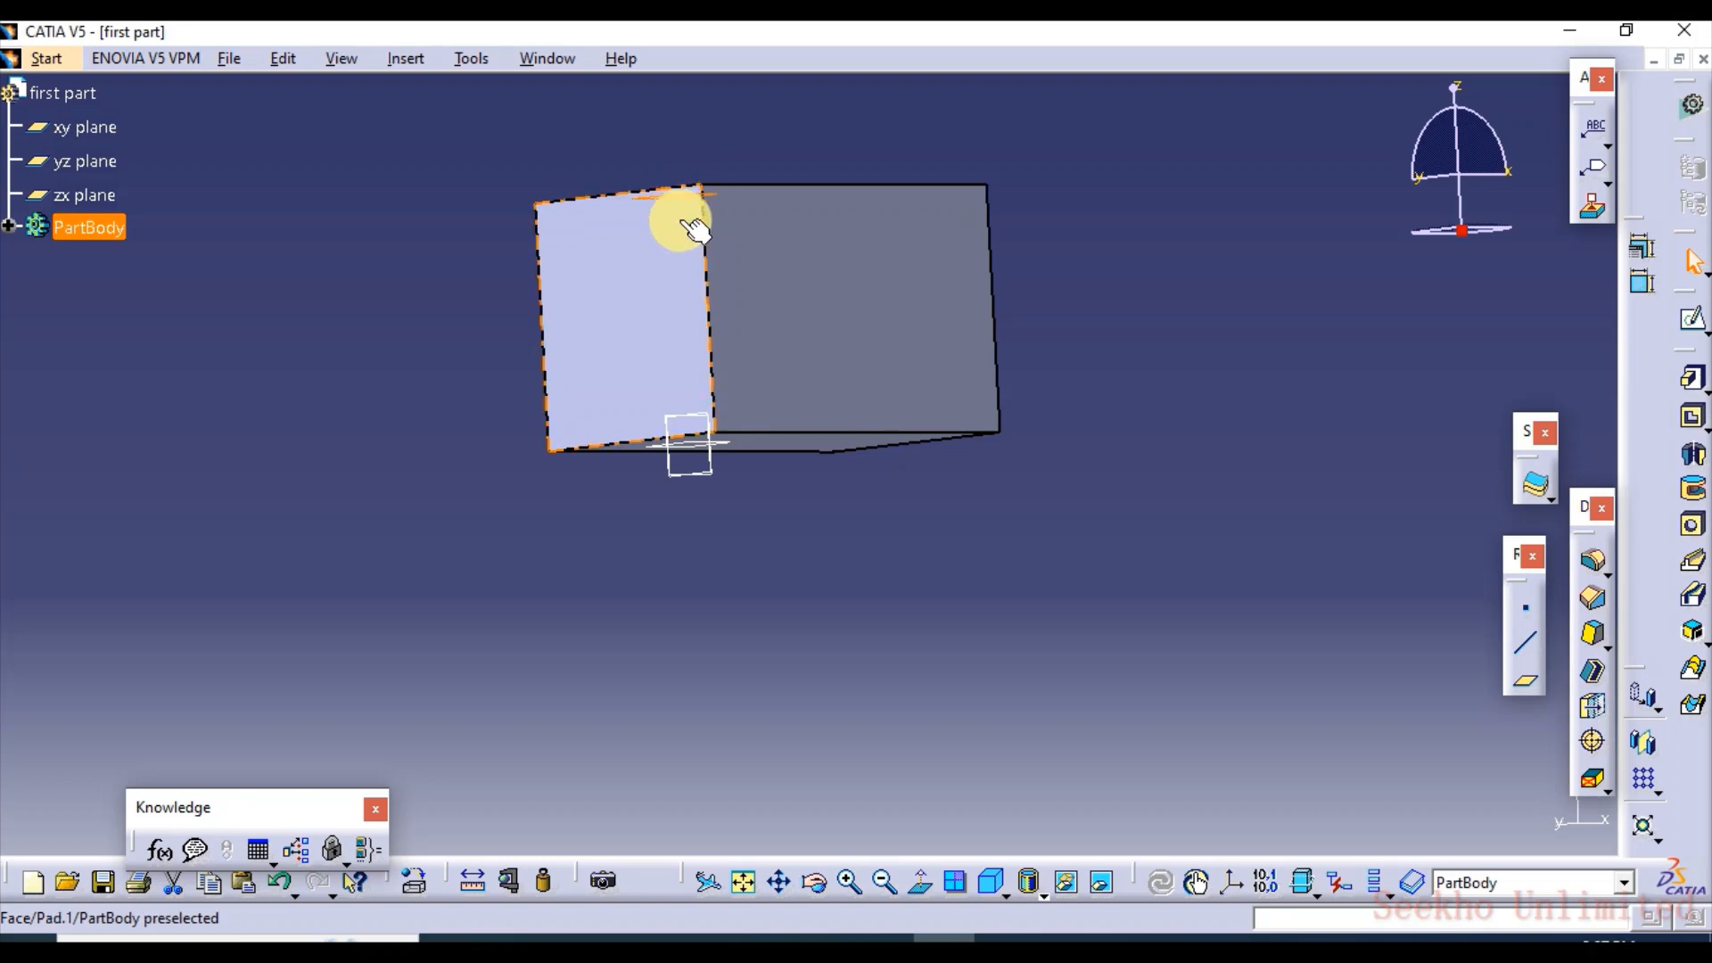
middle_drag(687, 218, 774, 352)
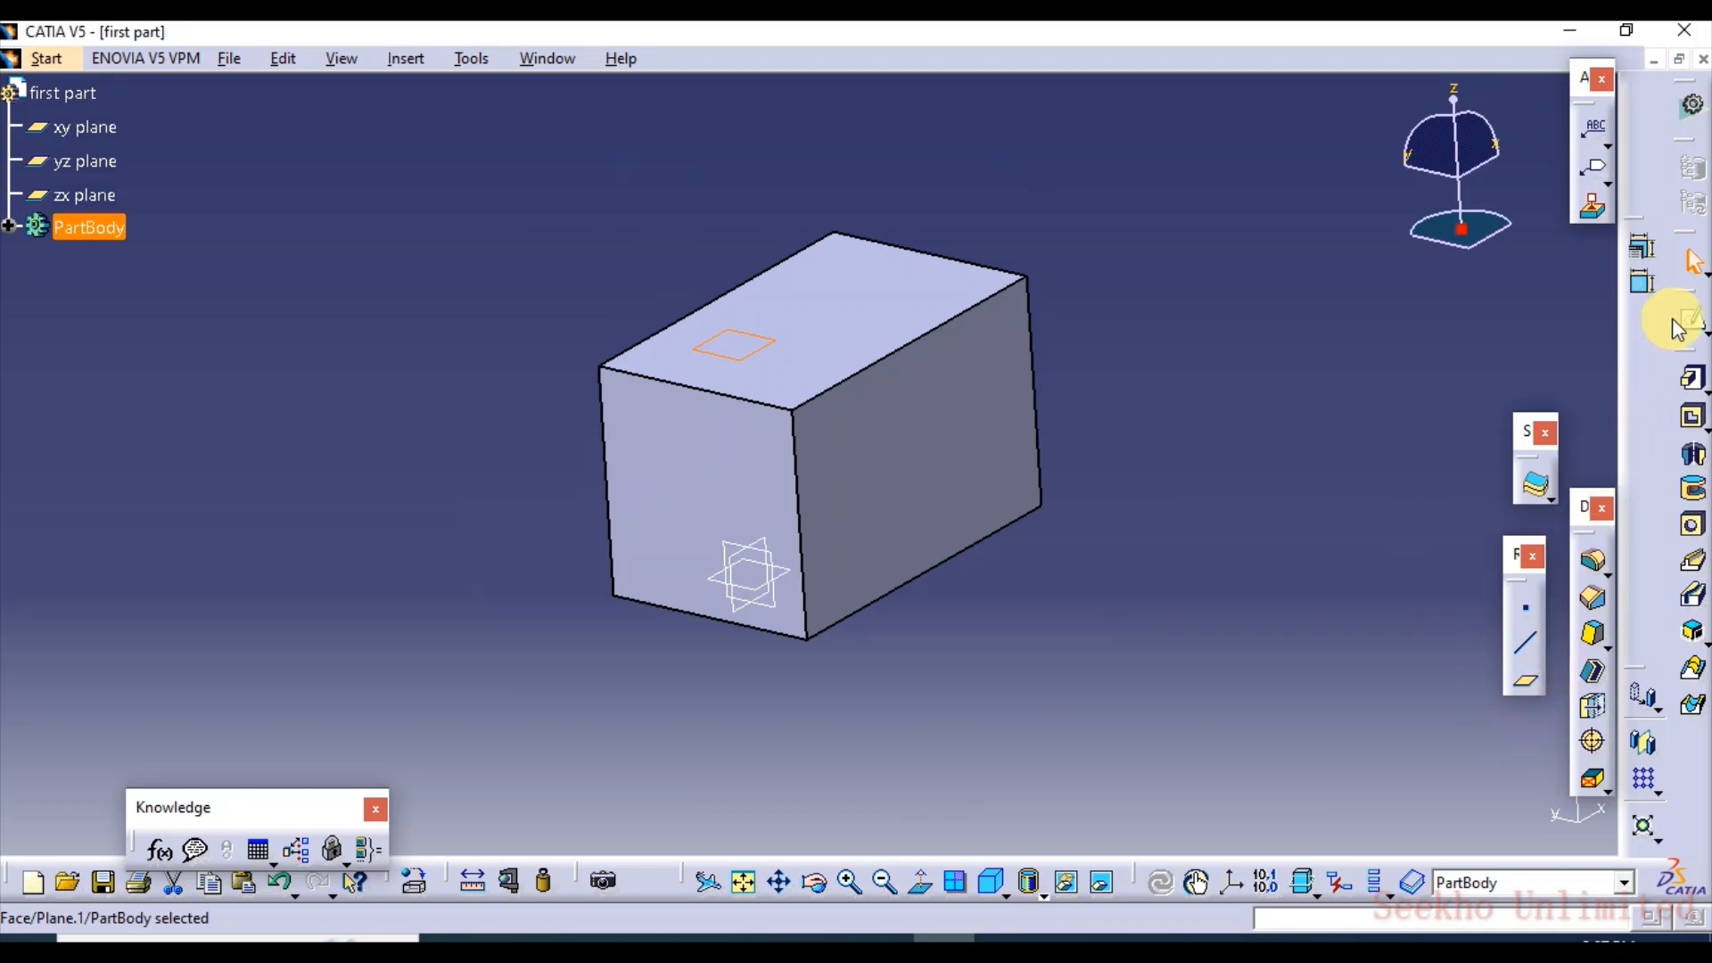
click(762, 355)
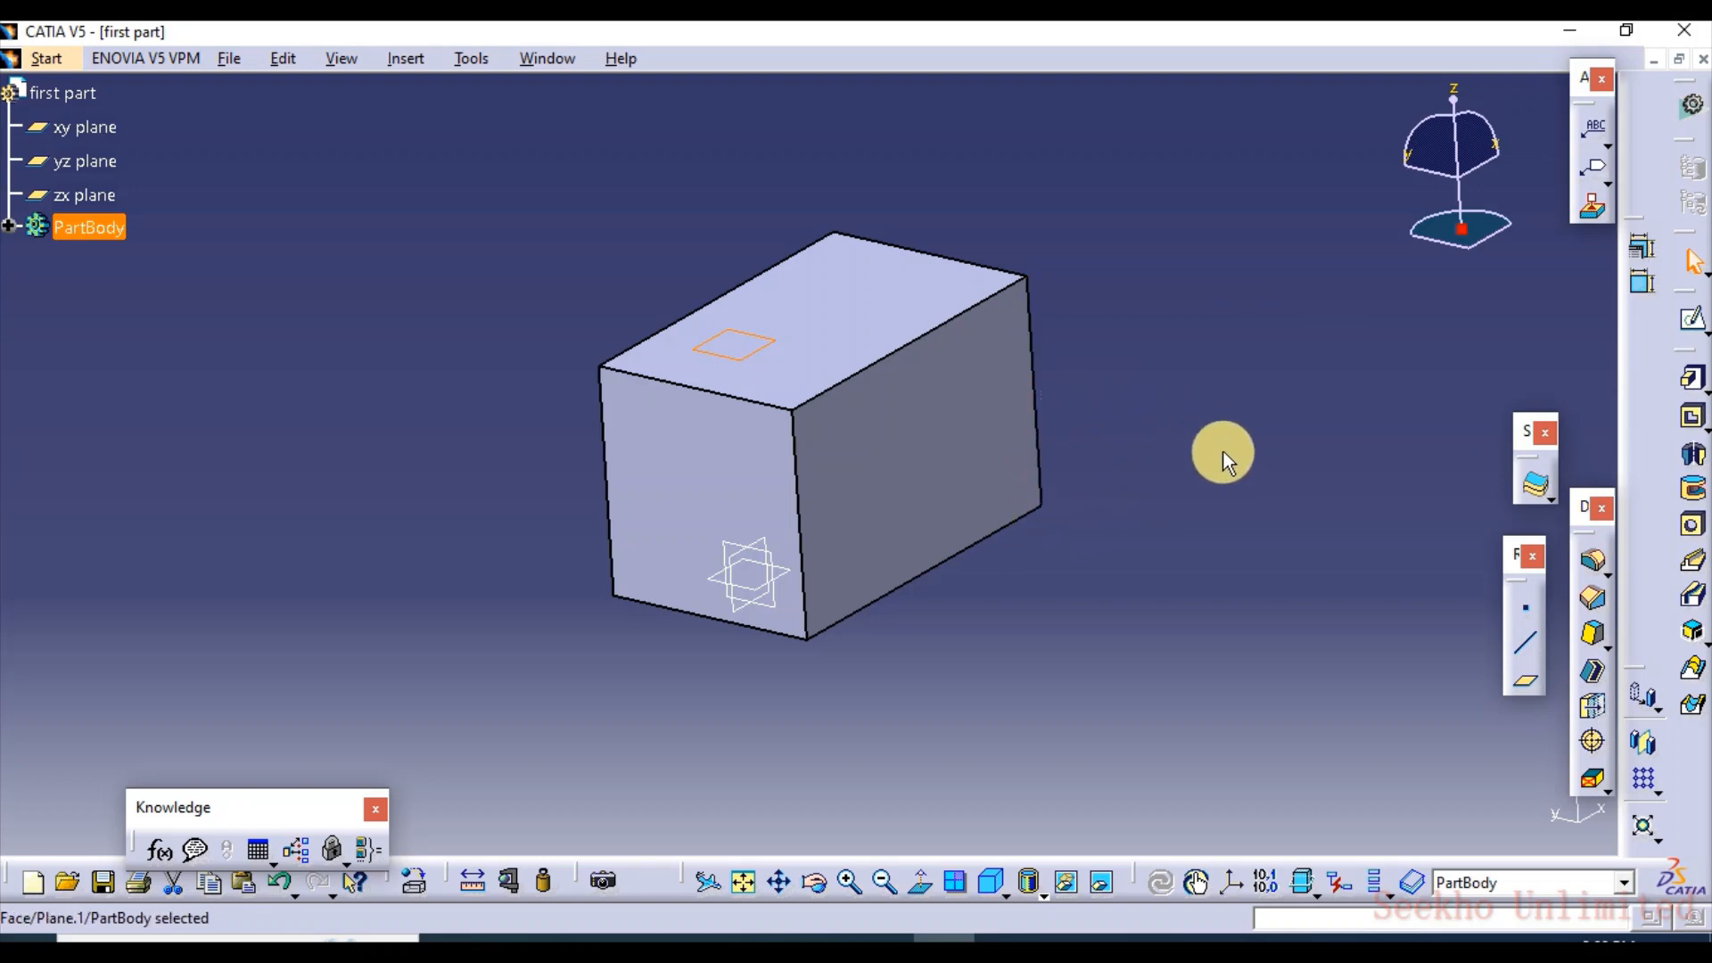
middle_drag(952, 622, 918, 628)
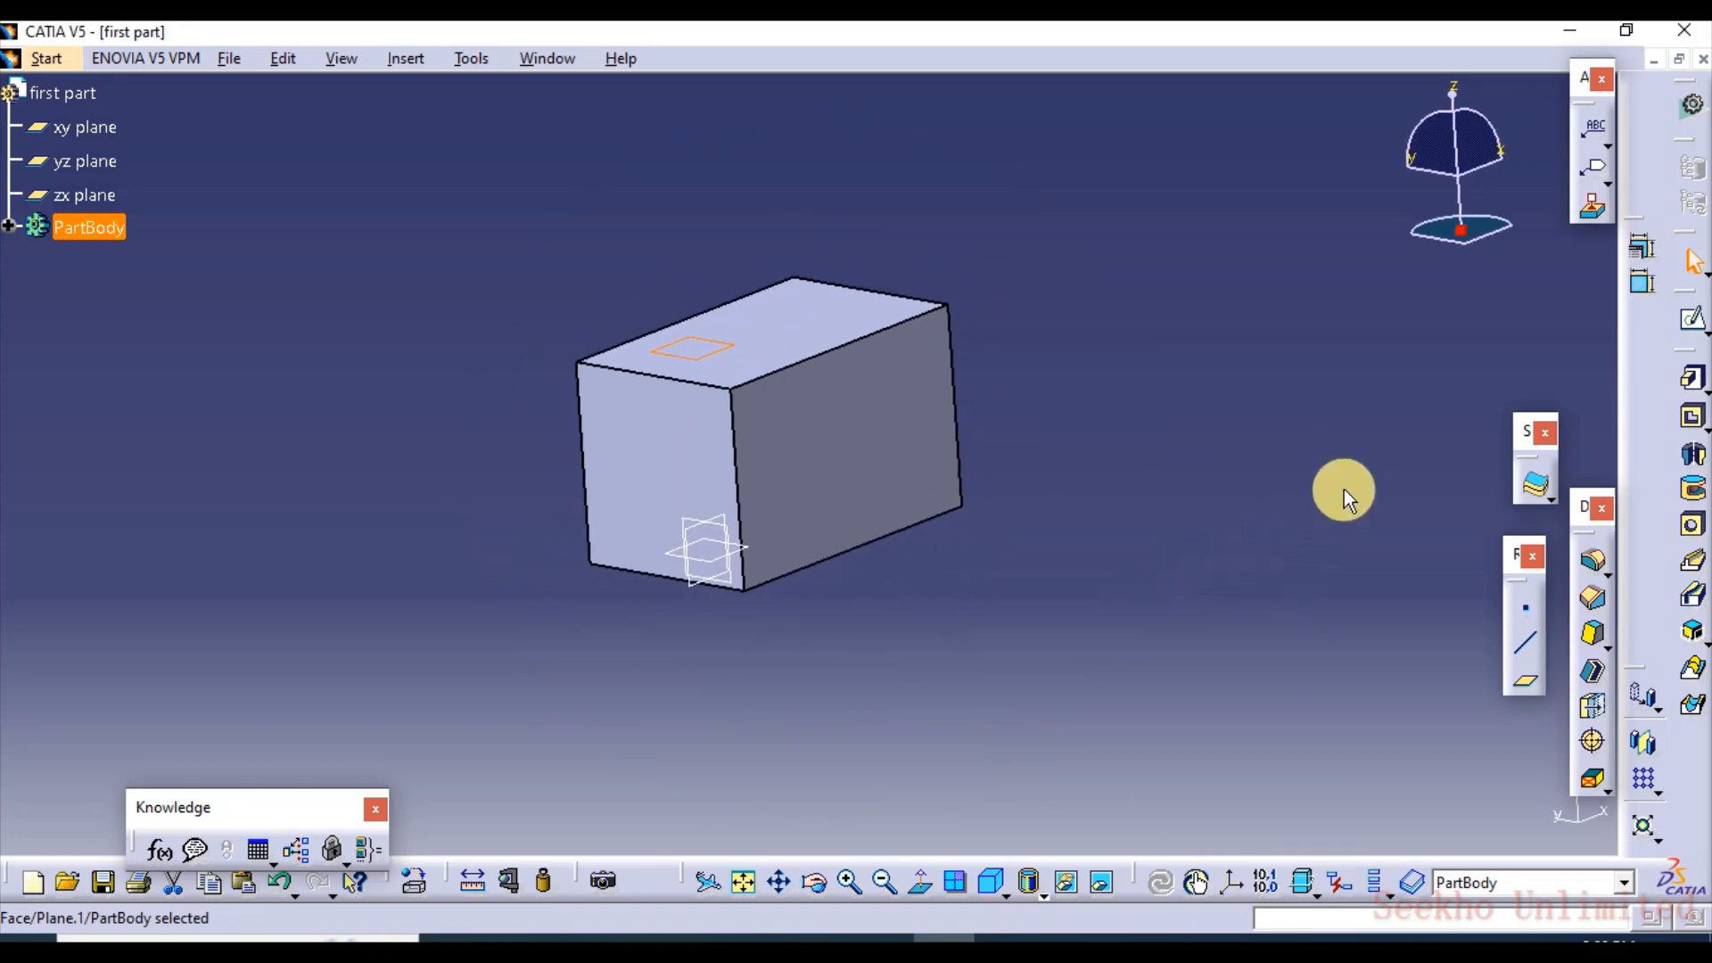